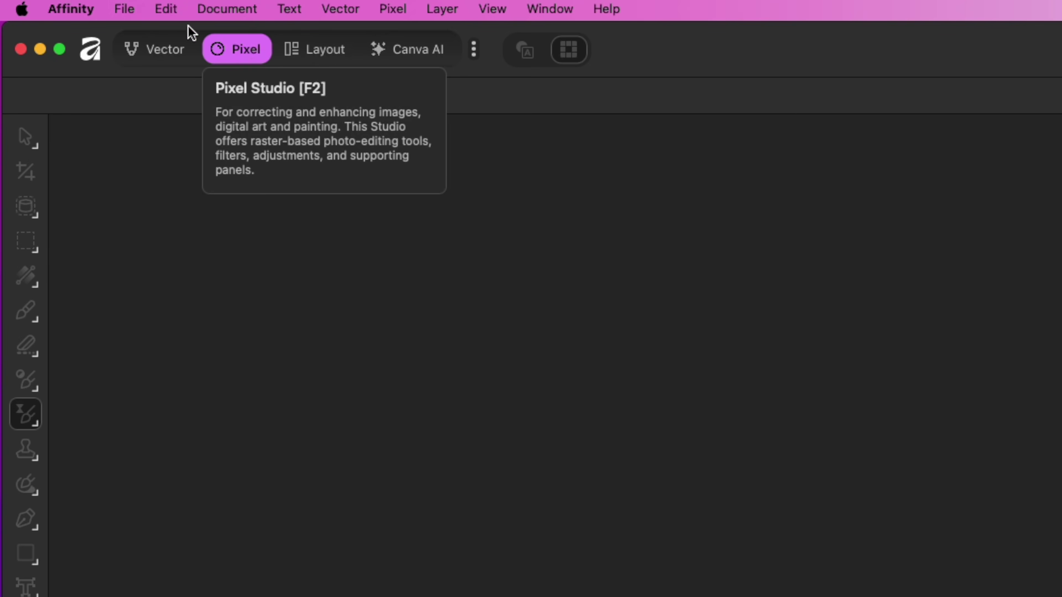
- Open the photo diamond head.heic from the Desktop folder
{"action": "left_click", "coordinate": [124, 9]}
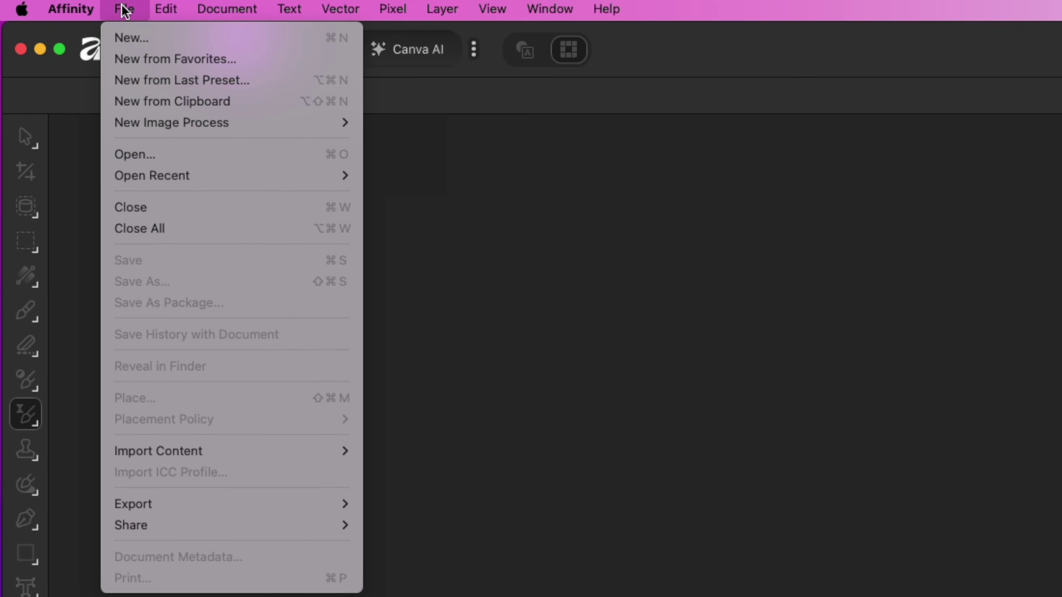
{"action": "left_click", "coordinate": [138, 156]}
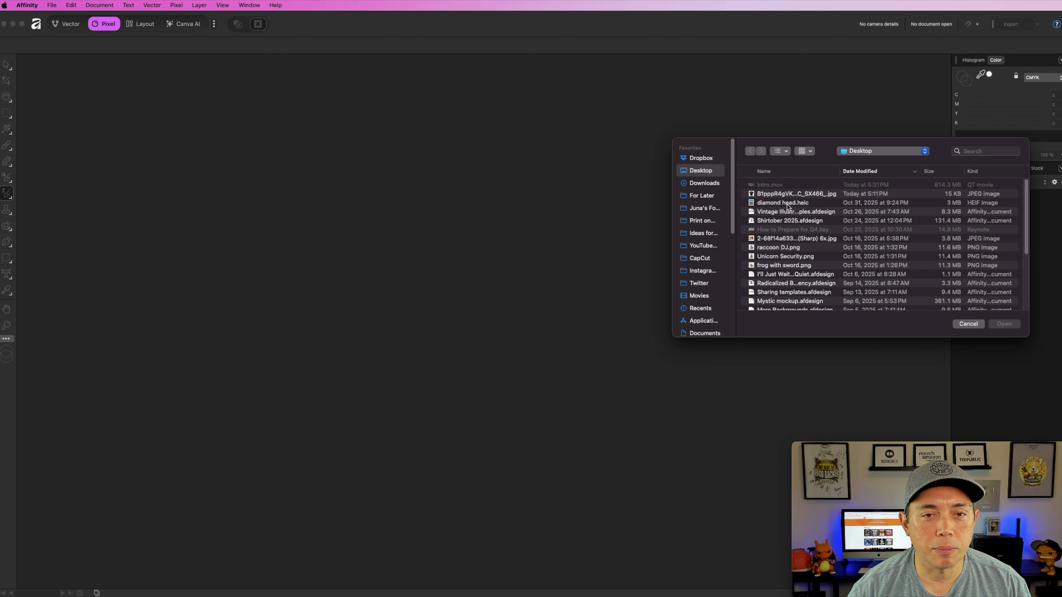
{"action": "double_click", "coordinate": [787, 205]}
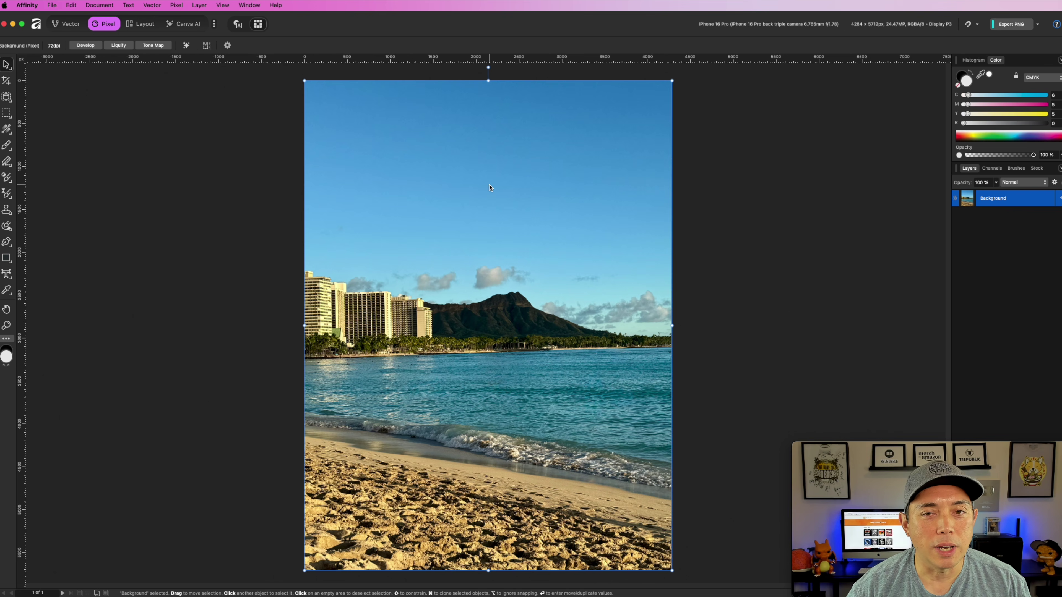
- Try moving, shrinking and rotating the beach photo on its canvas with the Move tool
{"action": "mouse_move", "coordinate": [491, 187]}
{"action": "left_mouse_down"}
{"action": "mouse_move", "coordinate": [623, 185]}
{"action": "mouse_move", "coordinate": [469, 221]}
{"action": "mouse_move", "coordinate": [412, 172]}
{"action": "mouse_move", "coordinate": [410, 247]}
{"action": "mouse_move", "coordinate": [469, 275]}
{"action": "mouse_move", "coordinate": [510, 216]}
{"action": "mouse_move", "coordinate": [497, 201]}
{"action": "left_mouse_up"}
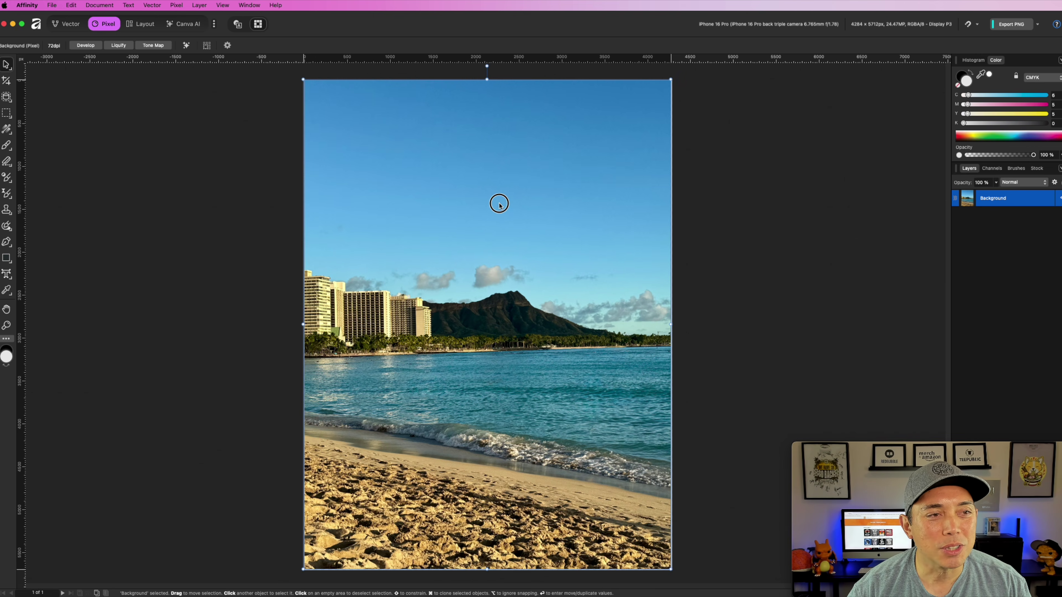
{"action": "left_click_drag", "start_coordinate": [535, 118], "coordinate": [519, 161]}
{"action": "left_click_drag", "start_coordinate": [663, 116], "coordinate": [635, 149]}
{"action": "left_click_drag", "start_coordinate": [465, 138], "coordinate": [493, 121]}
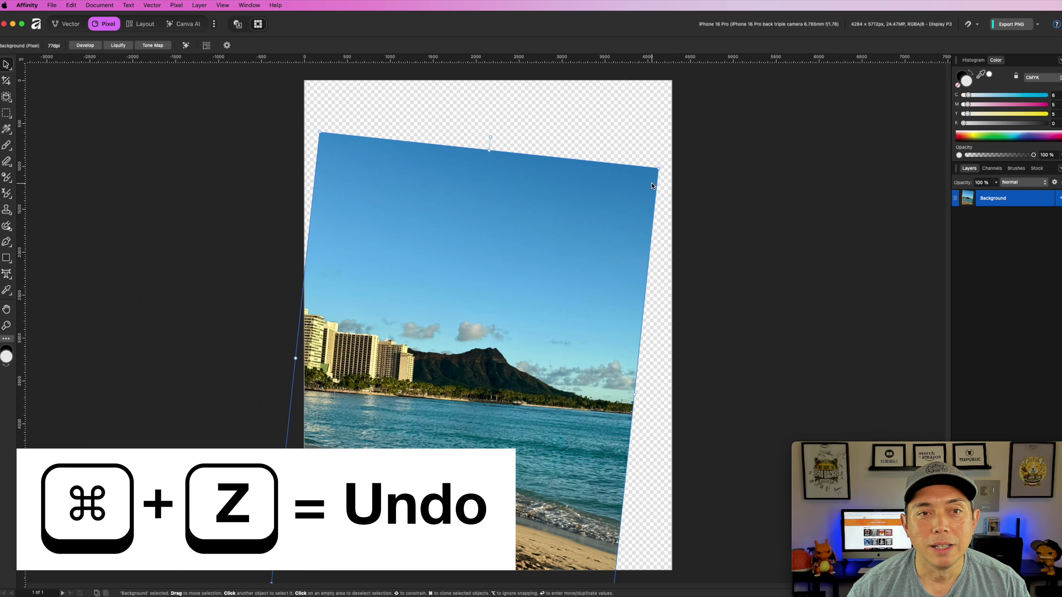
- Undo all the move, resize and rotate changes made to the beach photo
{"action": "key", "text": "super+z"}
{"action": "key", "text": "super+z"}
{"action": "key", "text": "super+z"}
{"action": "key", "text": "super+z"}
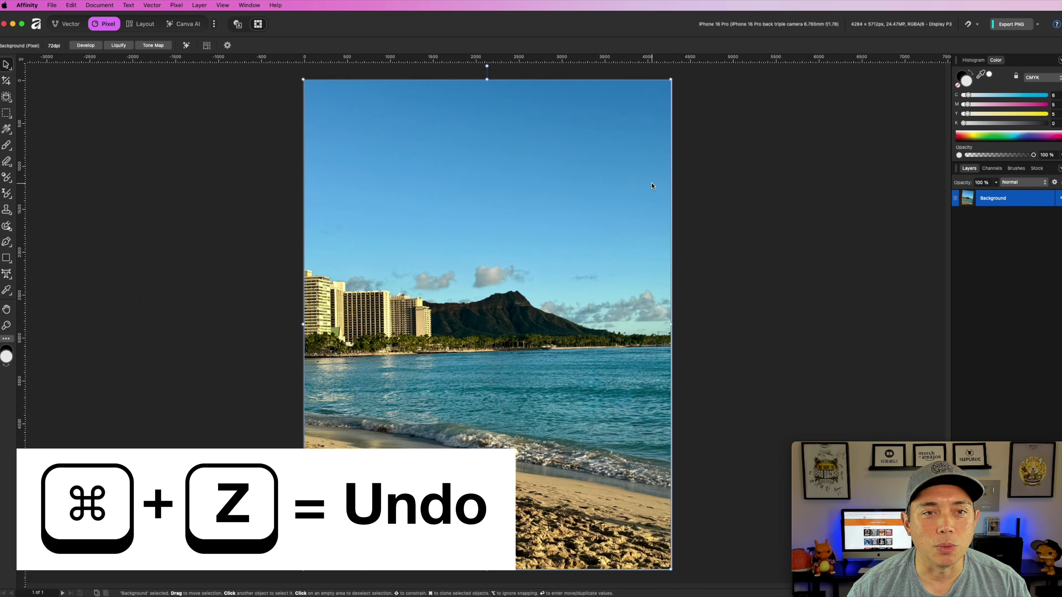
{"action": "key", "text": "super+z"}
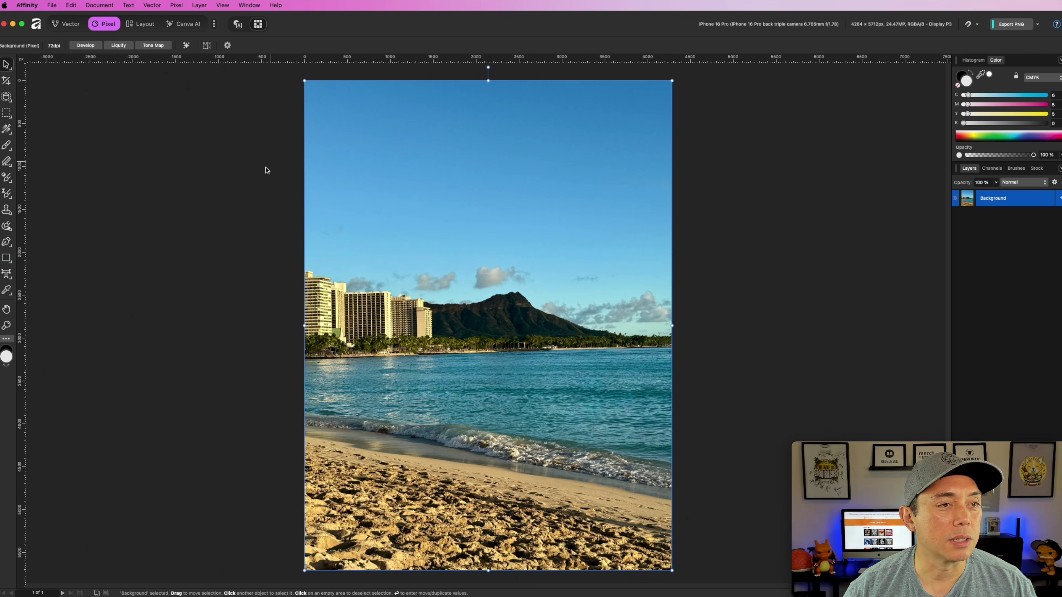
- Crop the photo to a wide strip around the hotels and mountain, about 4318 × 1622 px, and fit it to the view
{"action": "left_click", "coordinate": [78, 104]}
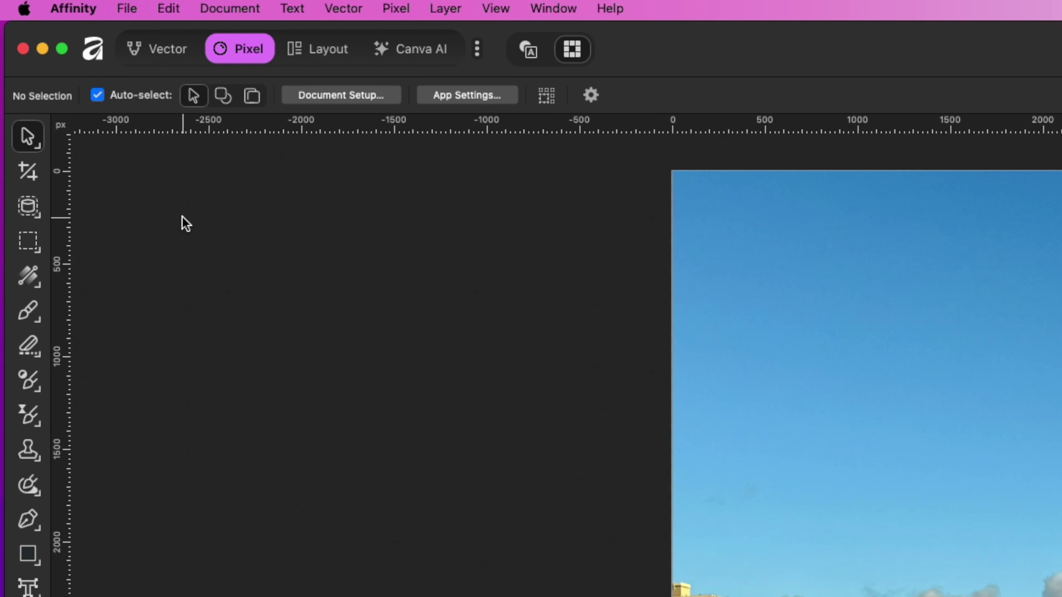
{"action": "left_click", "coordinate": [28, 171]}
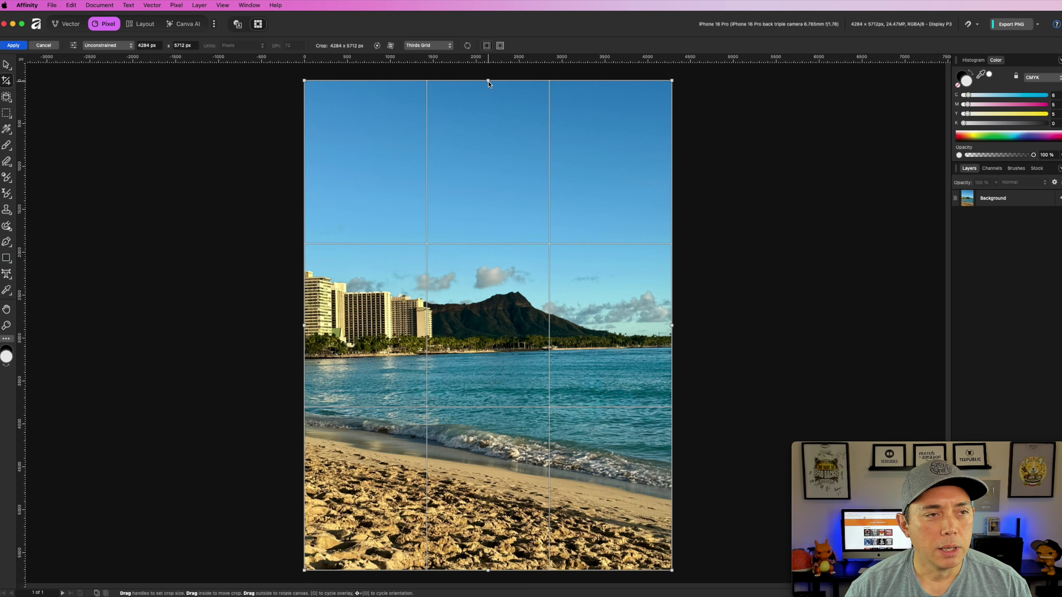
{"action": "left_click_drag", "start_coordinate": [308, 86], "coordinate": [301, 243]}
{"action": "left_click_drag", "start_coordinate": [489, 576], "coordinate": [490, 385]}
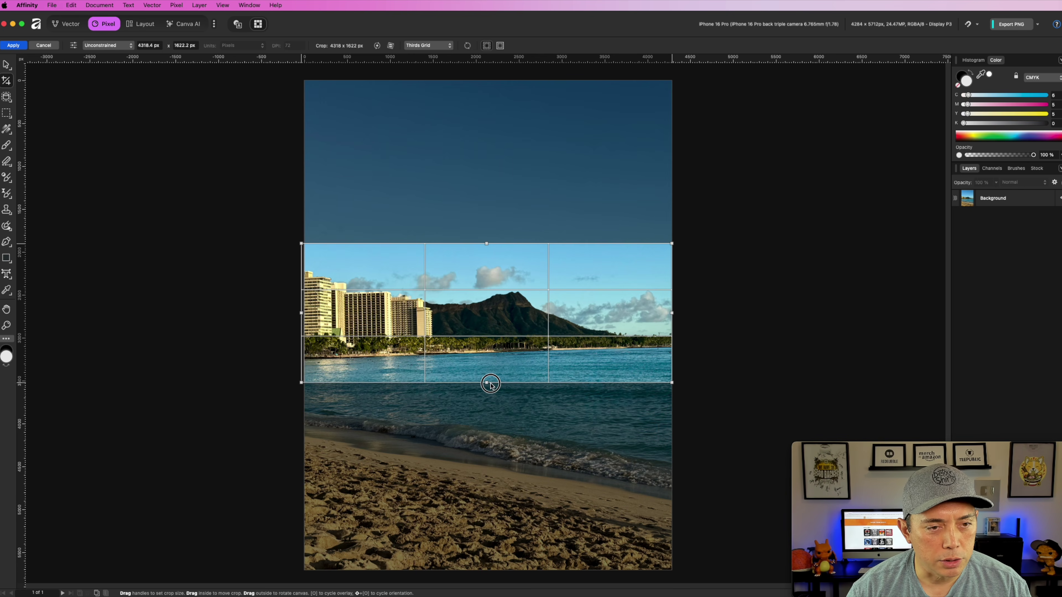
{"action": "key", "text": "h"}
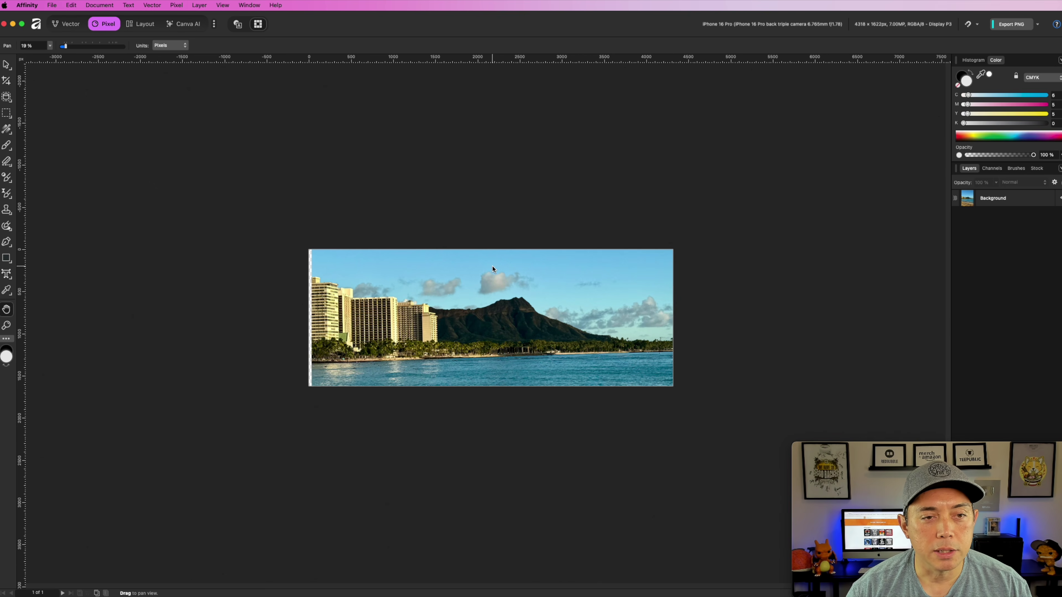
{"action": "key", "text": "super+0"}
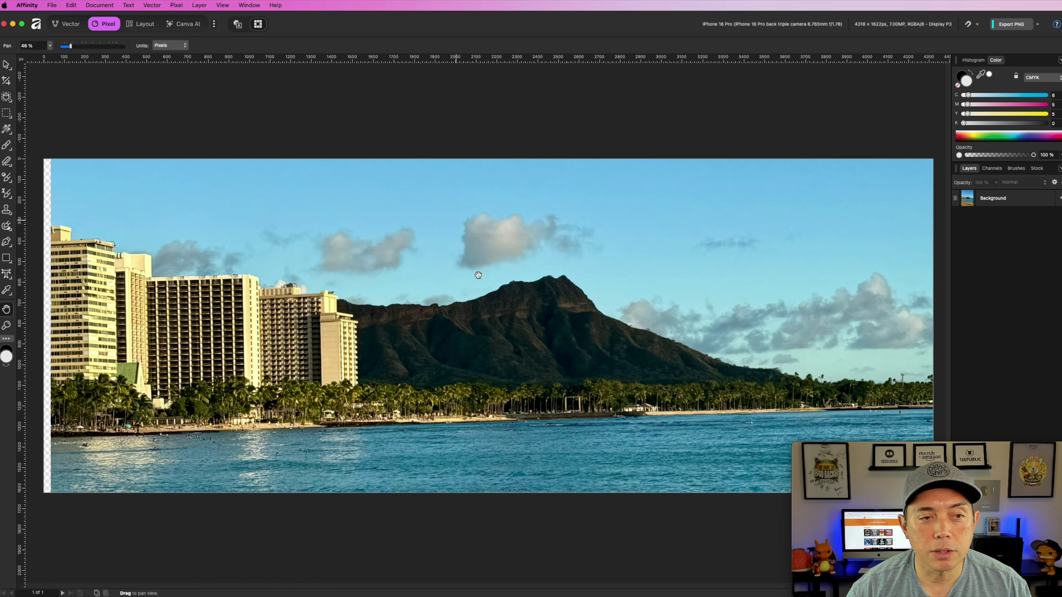
- Extend the crop upward and downward to bring back more sky and water, to about 4318 × 2517 px
{"action": "key", "text": "c"}
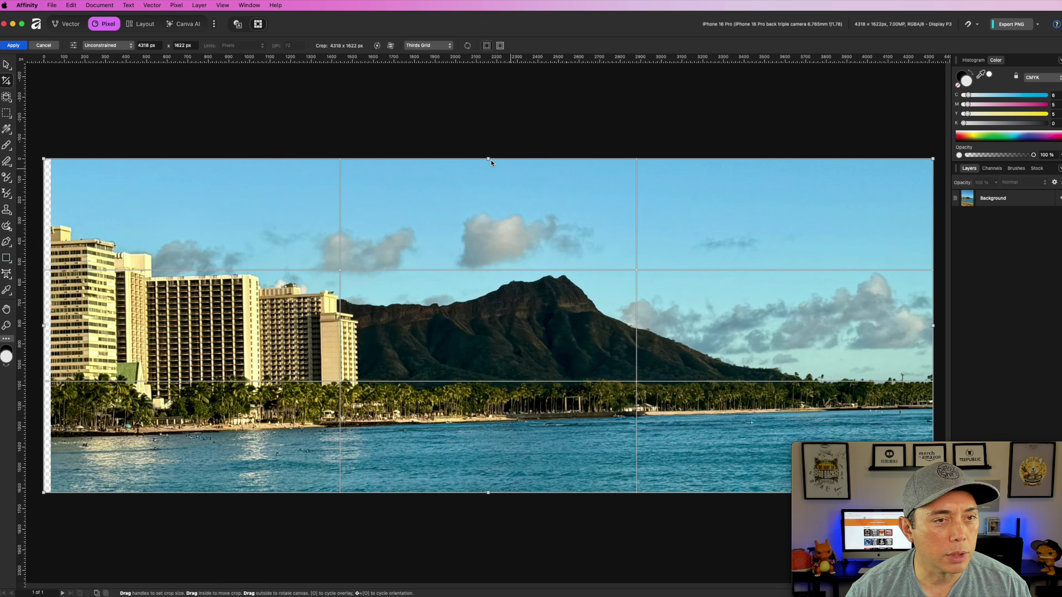
{"action": "left_click_drag", "start_coordinate": [487, 159], "coordinate": [487, 75]}
{"action": "left_click_drag", "start_coordinate": [489, 493], "coordinate": [487, 586]}
{"action": "key", "text": "h"}
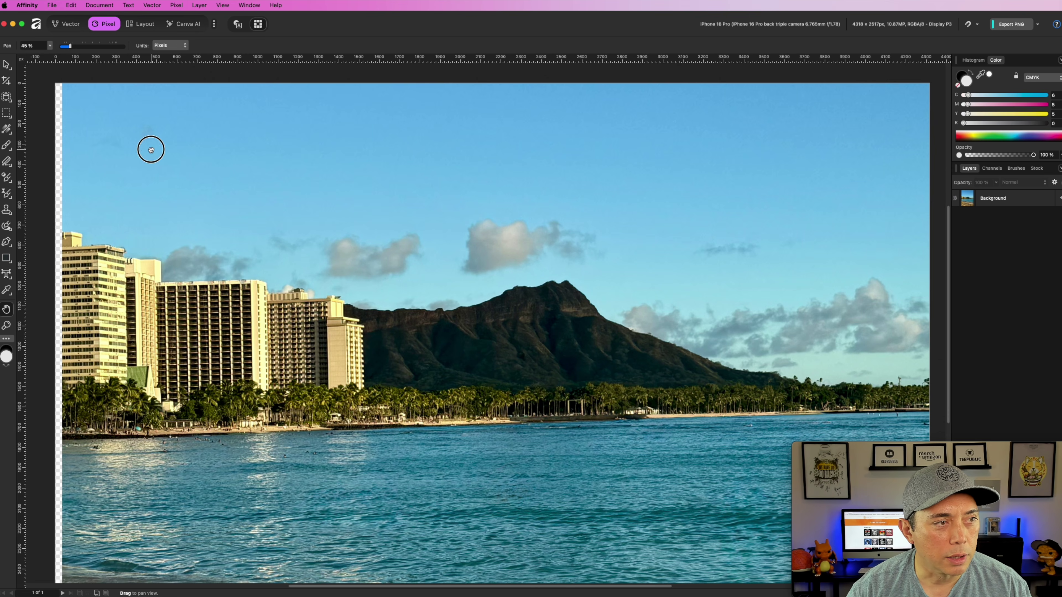
{"action": "scroll", "coordinate": [357, 251], "scroll_direction": "down", "scroll_amount": 1}
{"action": "scroll", "coordinate": [358, 251], "scroll_direction": "up", "scroll_amount": 1}
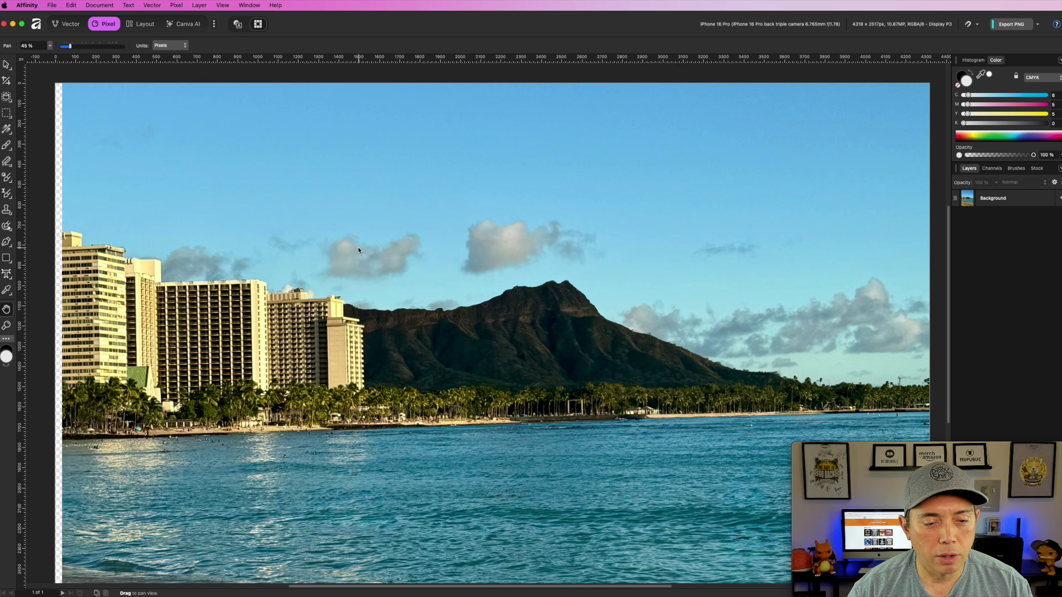
- Enlarge the crop to about 4318 × 5022 px so it includes the upper sky and the sandy beach
{"action": "scroll", "coordinate": [358, 250], "scroll_direction": "down", "scroll_amount": 4}
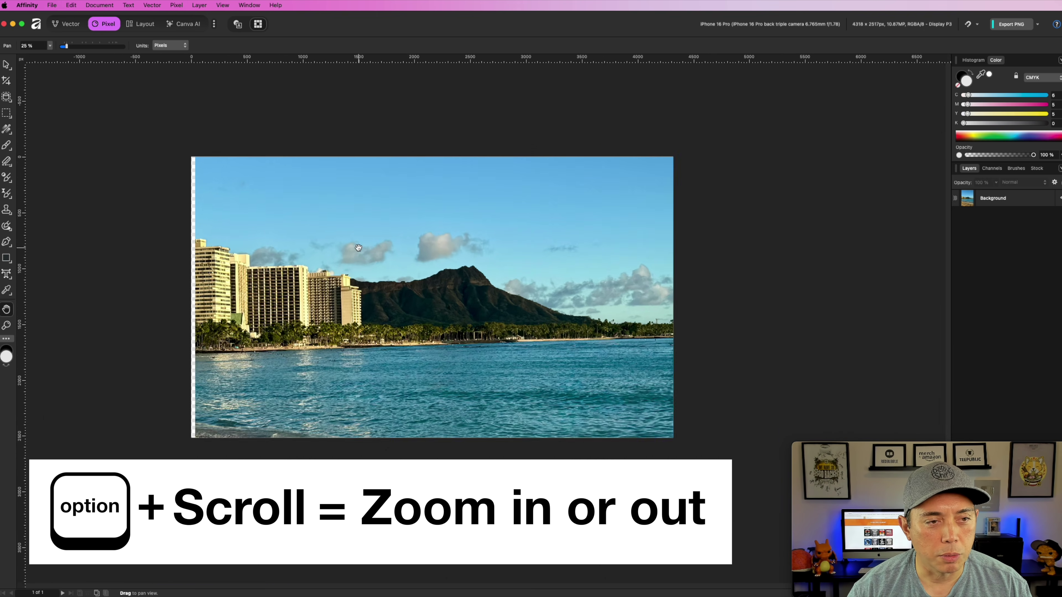
{"action": "scroll", "coordinate": [358, 248], "scroll_direction": "down", "scroll_amount": 2}
{"action": "left_click", "coordinate": [6, 81]}
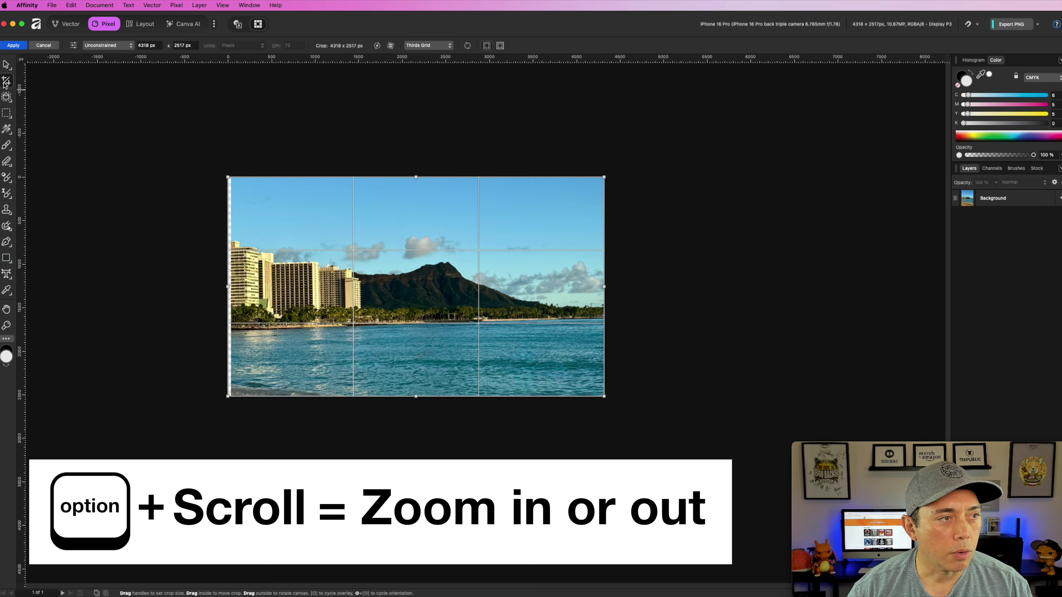
{"action": "left_click_drag", "start_coordinate": [416, 177], "coordinate": [415, 63]}
{"action": "left_click_drag", "start_coordinate": [415, 397], "coordinate": [410, 501]}
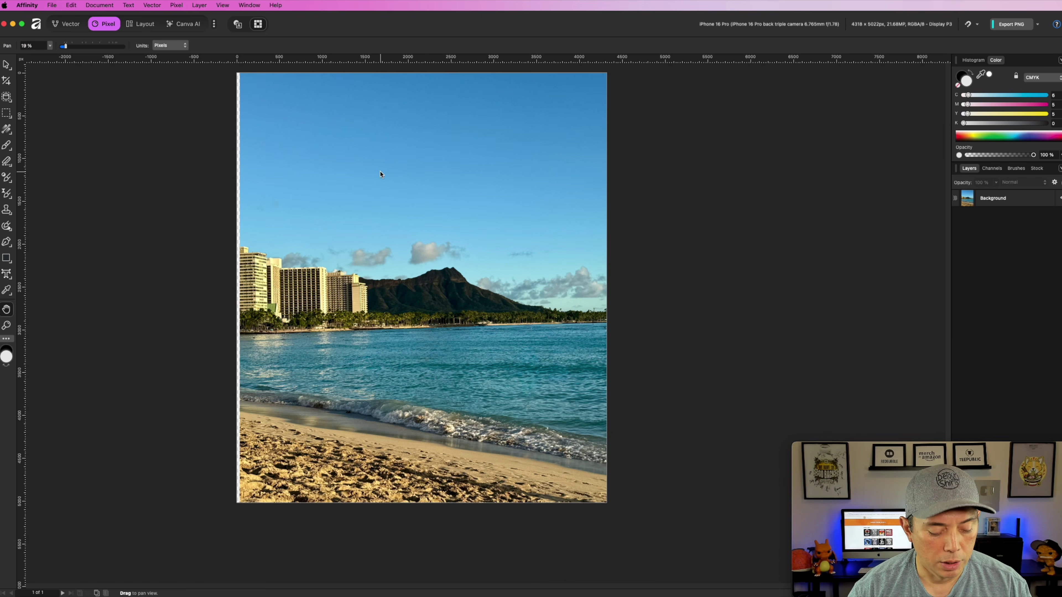
- Undo the crops to restore the full 4284 × 5712 px photo
{"action": "key", "text": "super+z"}
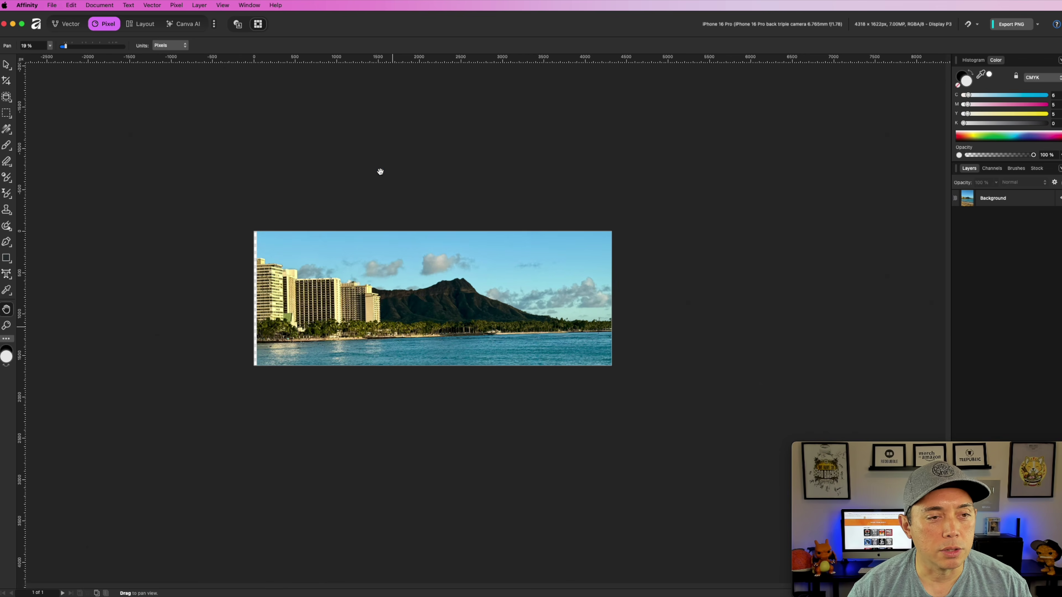
{"action": "key", "text": "super+shift+z"}
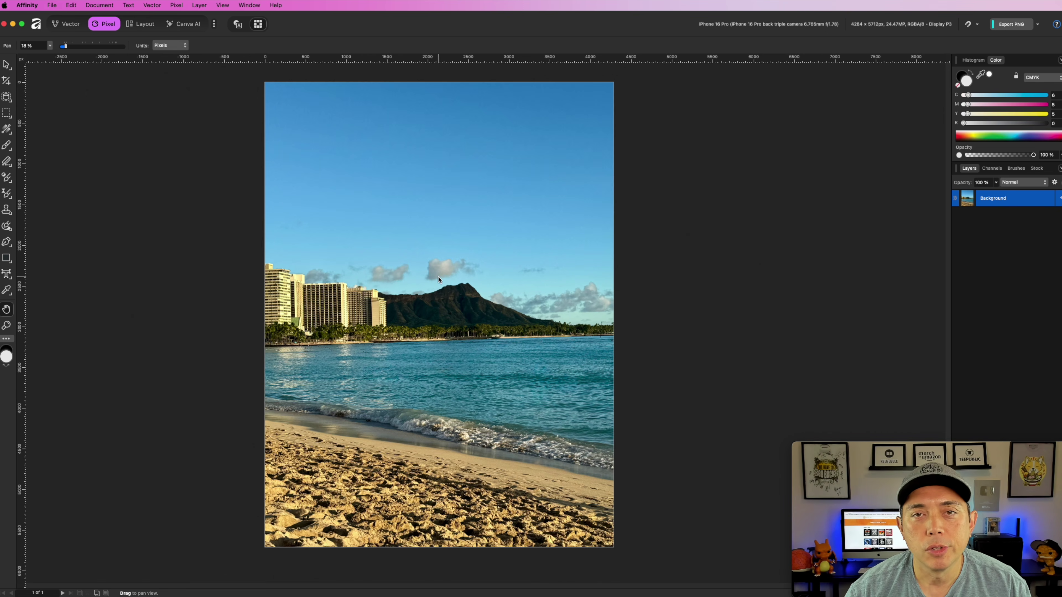
{"action": "scroll", "coordinate": [22, 100], "scroll_direction": "up", "scroll_amount": 1}
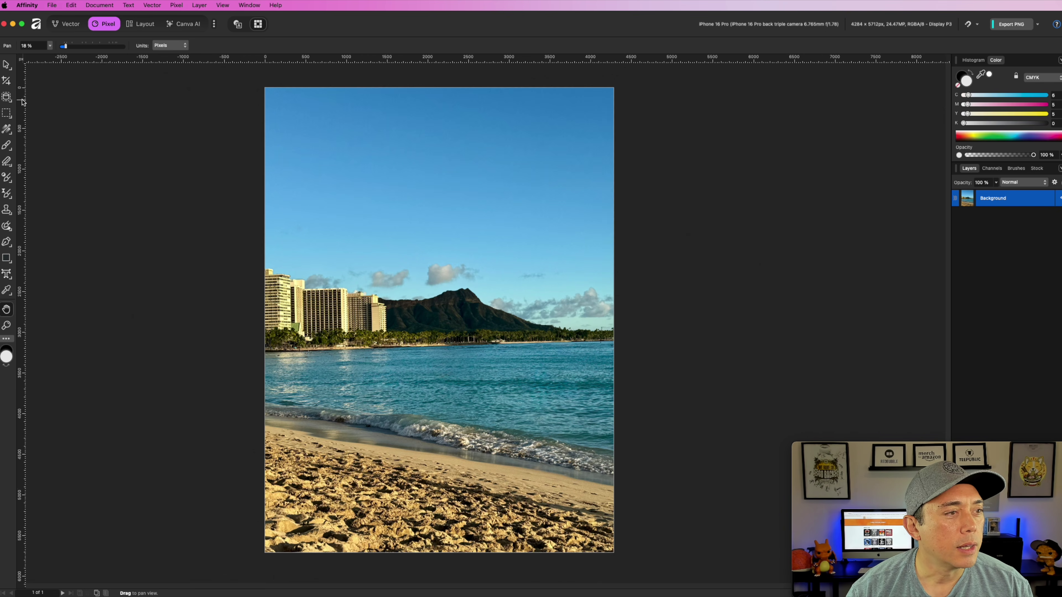
- Install the Segmentation machine learning model required by the Object Selection tool and close the settings
{"action": "left_click", "coordinate": [3, 99]}
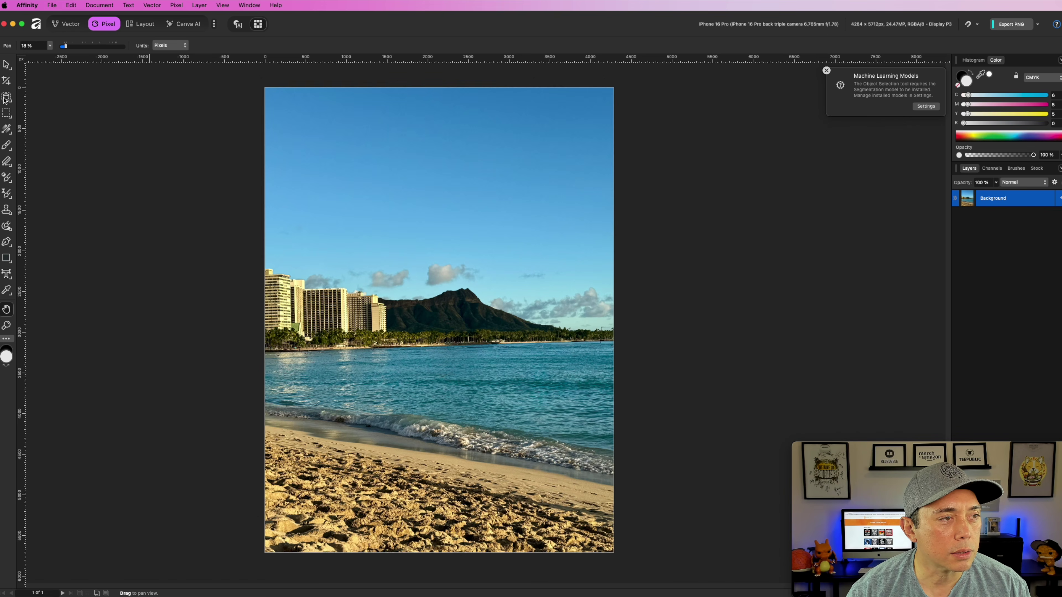
{"action": "left_click", "coordinate": [5, 98]}
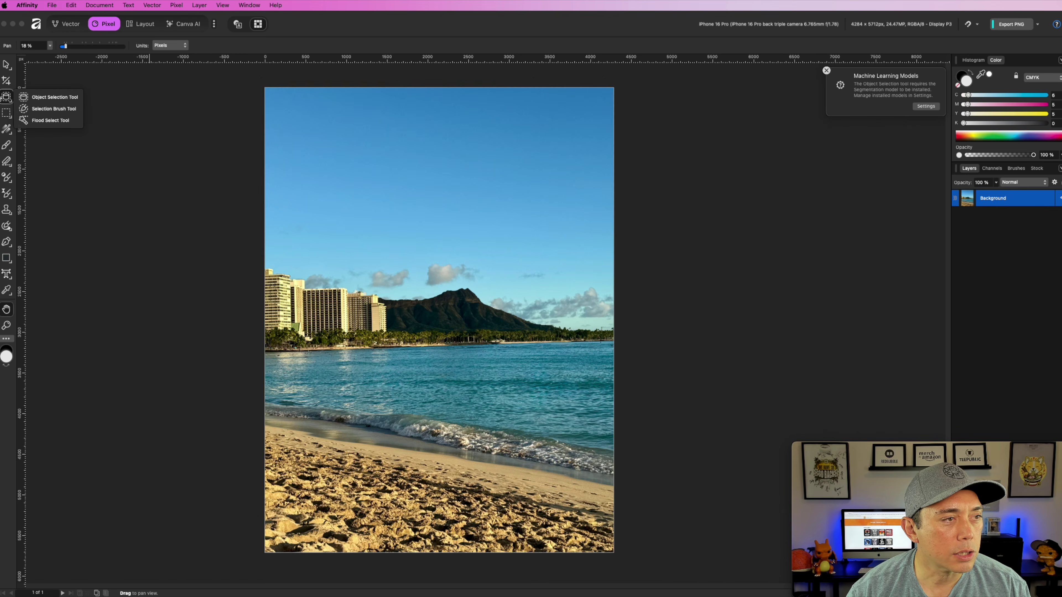
{"action": "left_click", "coordinate": [4, 97]}
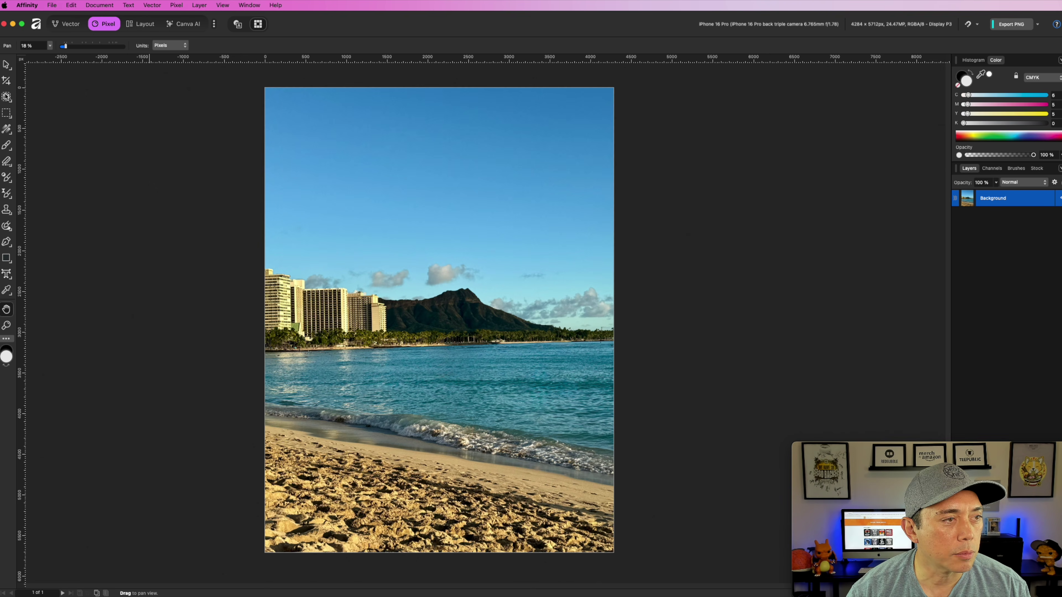
{"action": "left_click", "coordinate": [5, 97]}
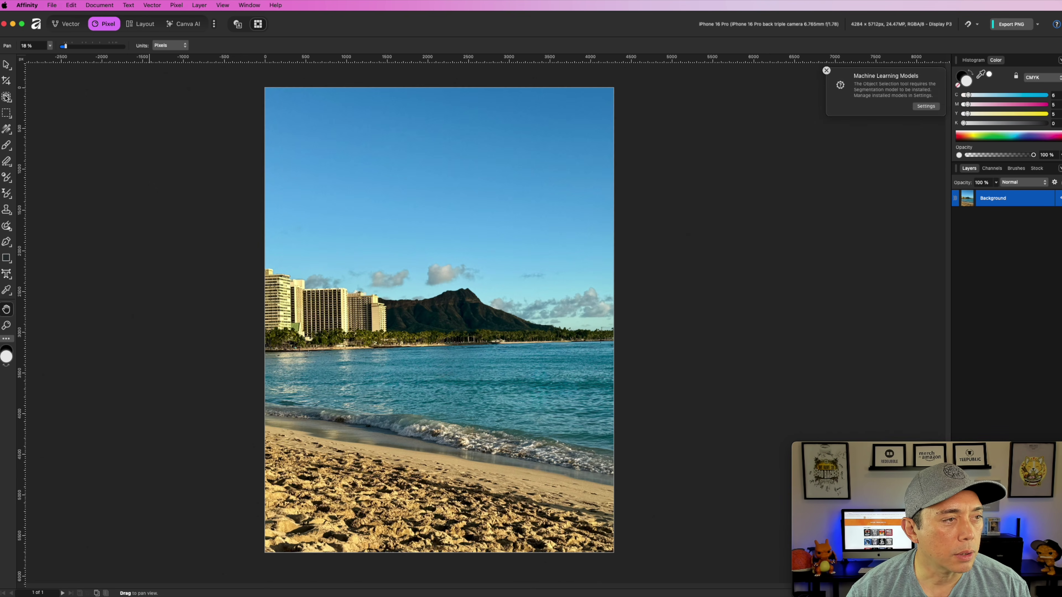
{"action": "left_click", "coordinate": [925, 106]}
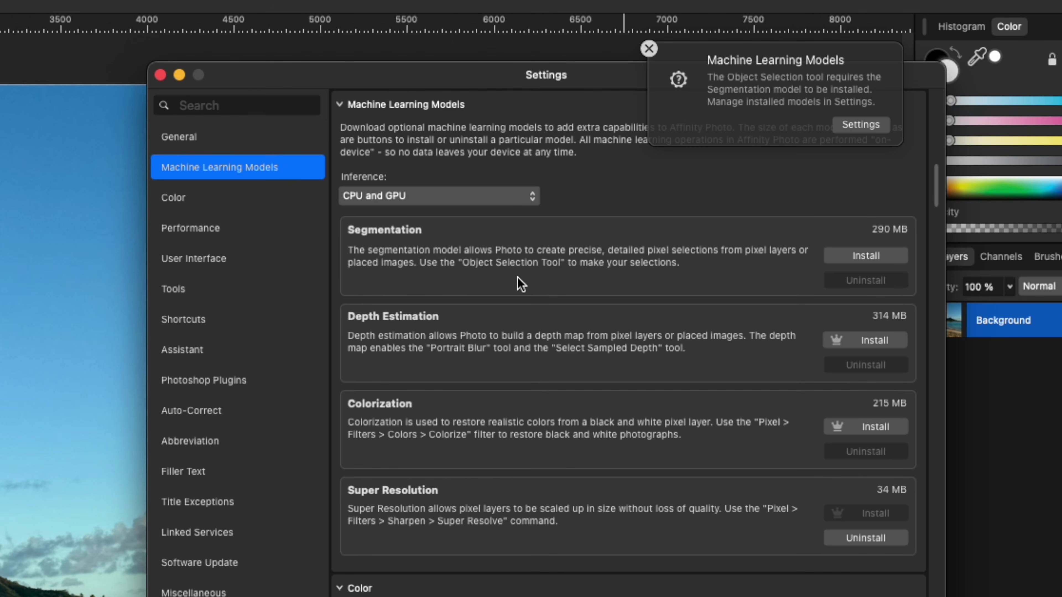
{"action": "left_click", "coordinate": [863, 258]}
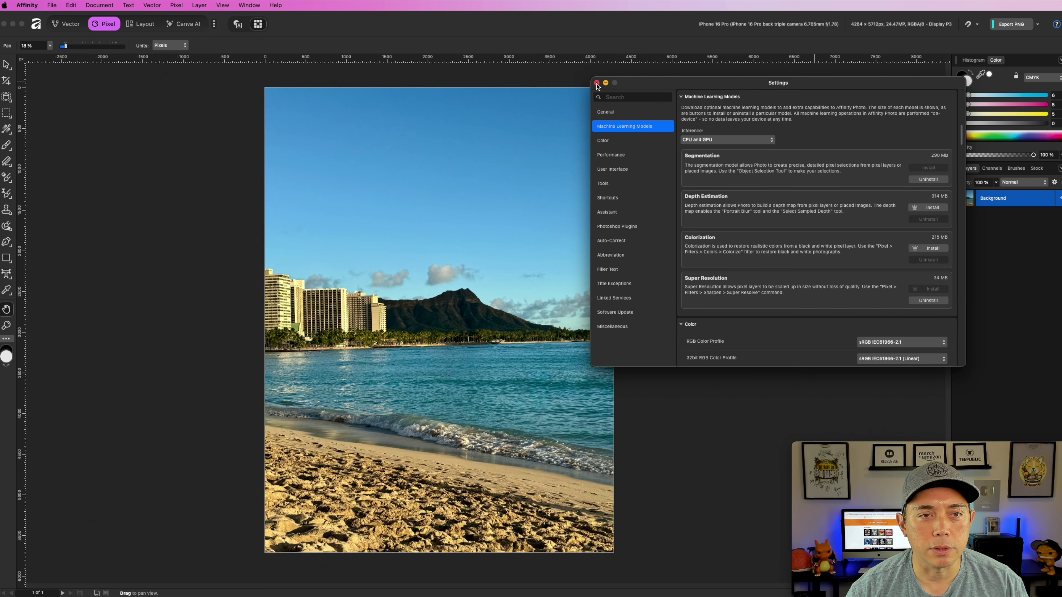
{"action": "left_click", "coordinate": [597, 83]}
- Select the sky with the Object Selection tool in Add mode, delete it, and undo the deletion
{"action": "left_click", "coordinate": [6, 98]}
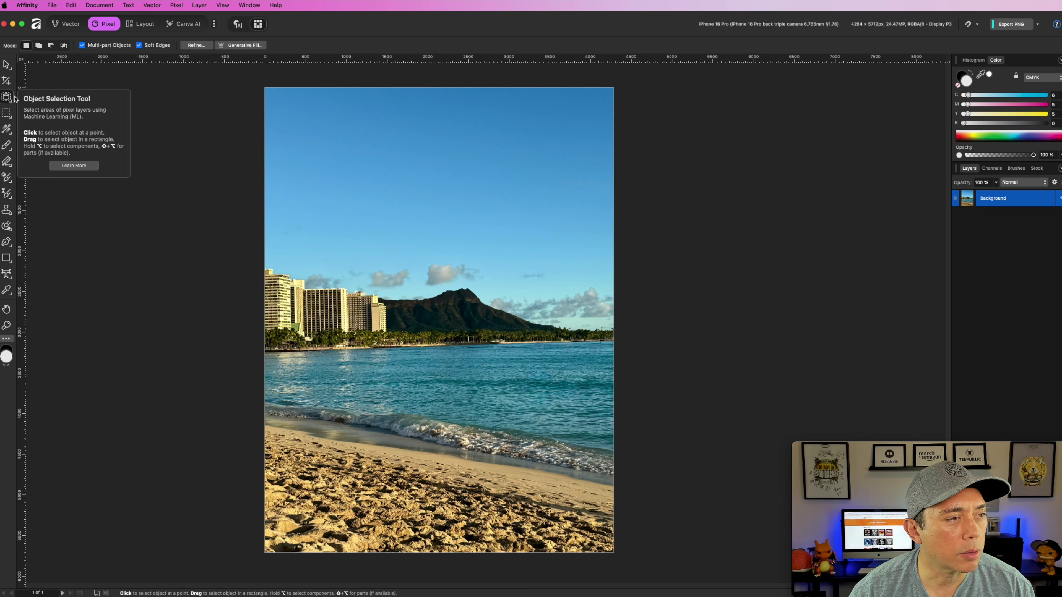
{"action": "left_click", "coordinate": [9, 98]}
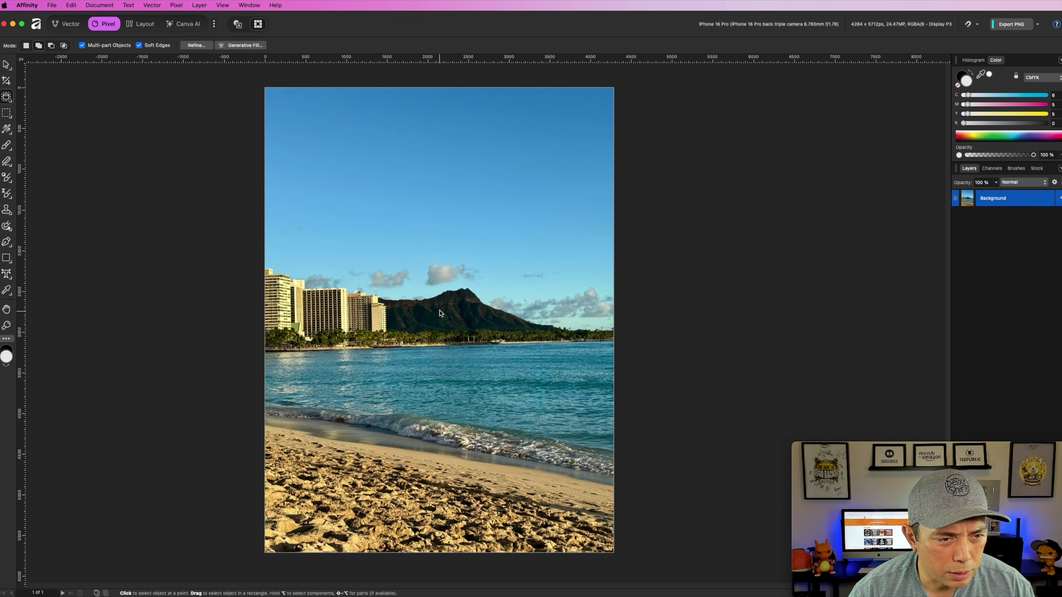
{"action": "left_click", "coordinate": [436, 215]}
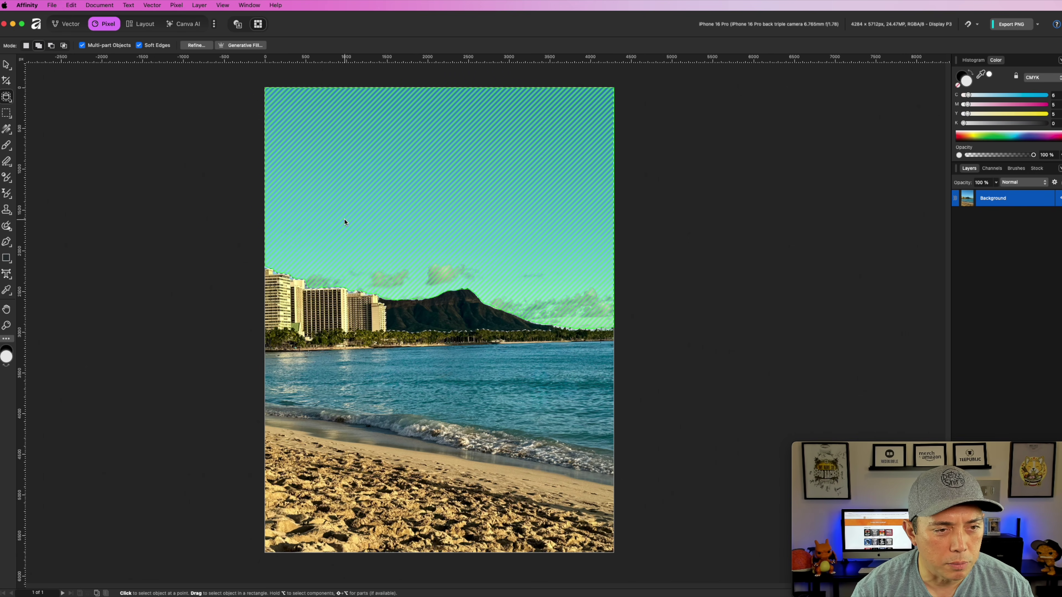
{"action": "key", "text": "Delete"}
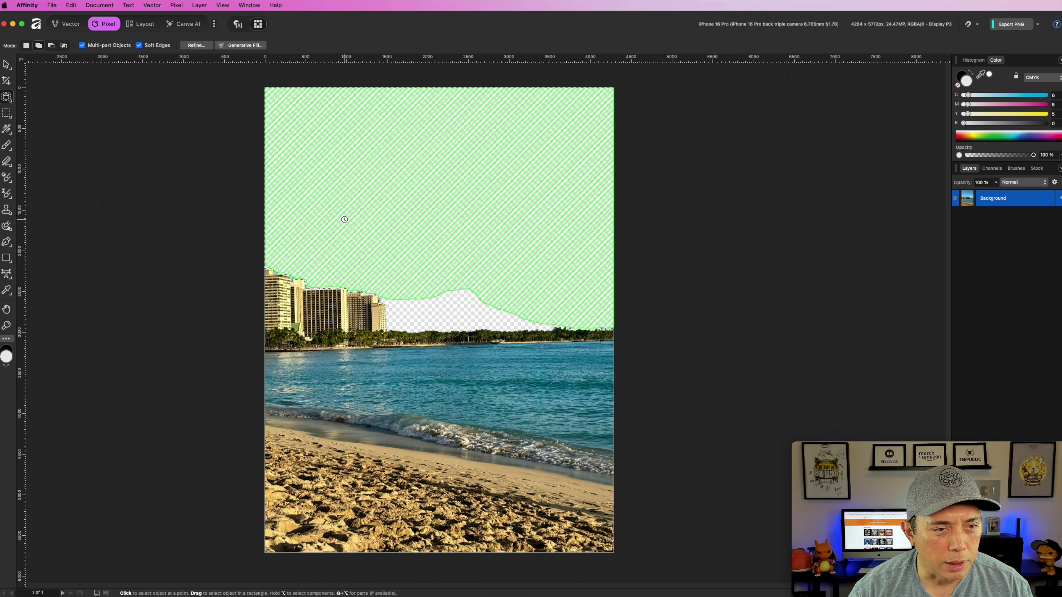
{"action": "key", "text": "super+z"}
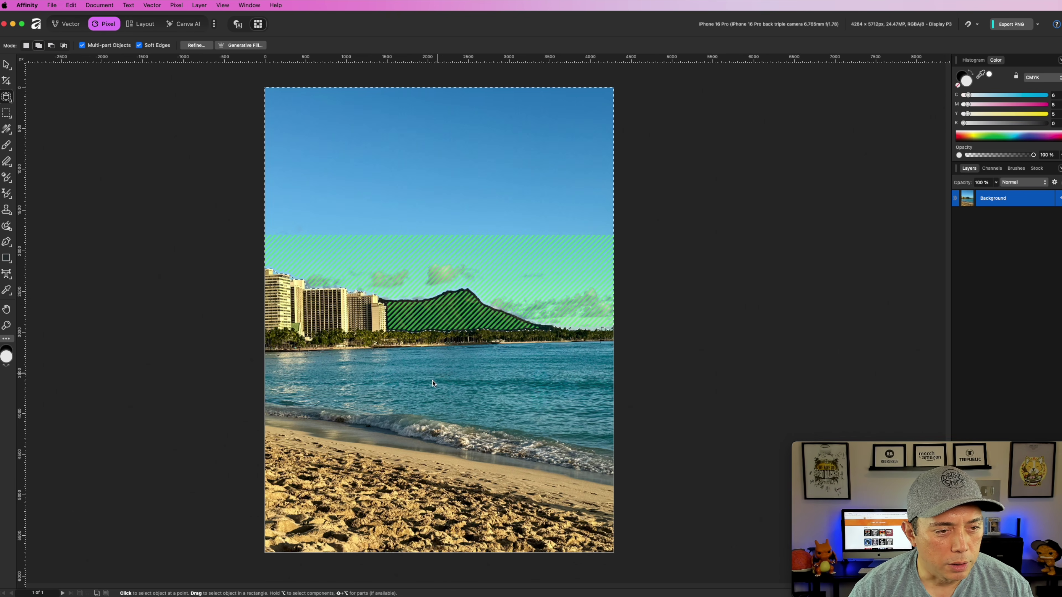
- Add the whole mountain to the sky selection with the Object Selection tool and delete the selected areas
{"action": "left_click_drag", "start_coordinate": [490, 256], "coordinate": [379, 403]}
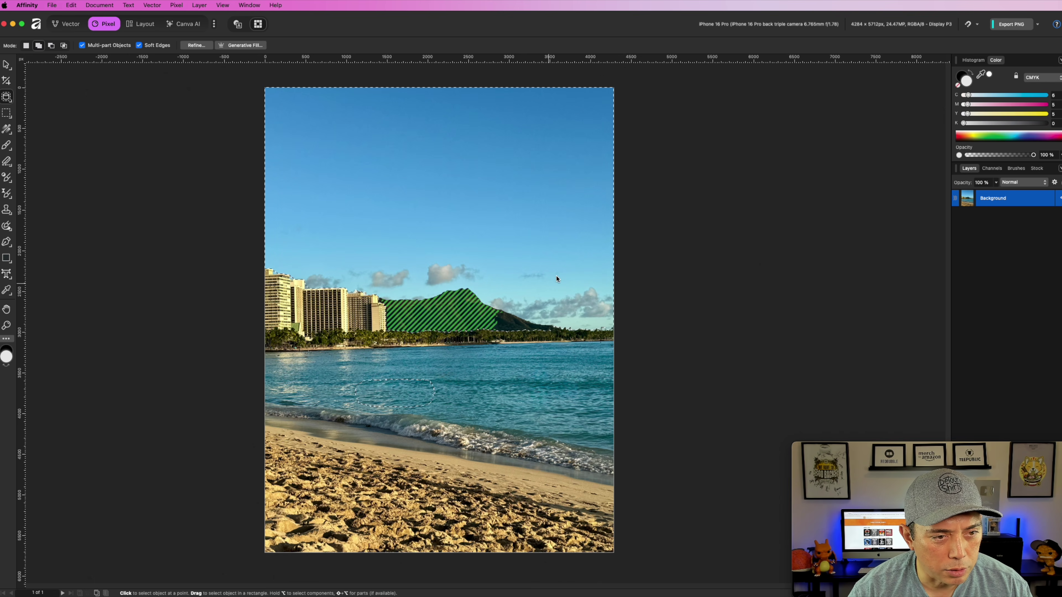
{"action": "left_click_drag", "start_coordinate": [584, 258], "coordinate": [372, 369]}
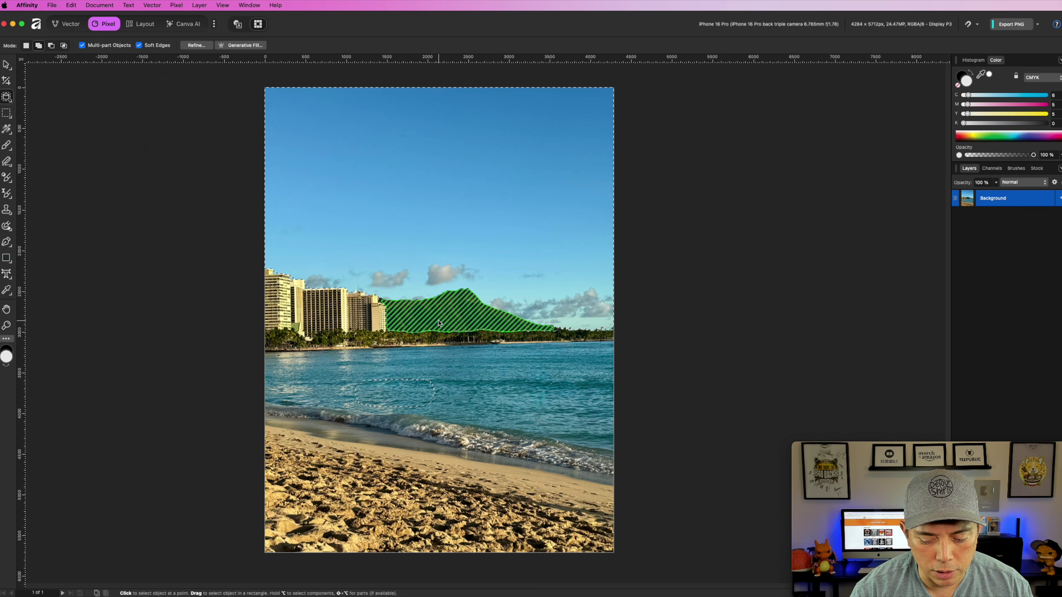
{"action": "key", "text": "Delete"}
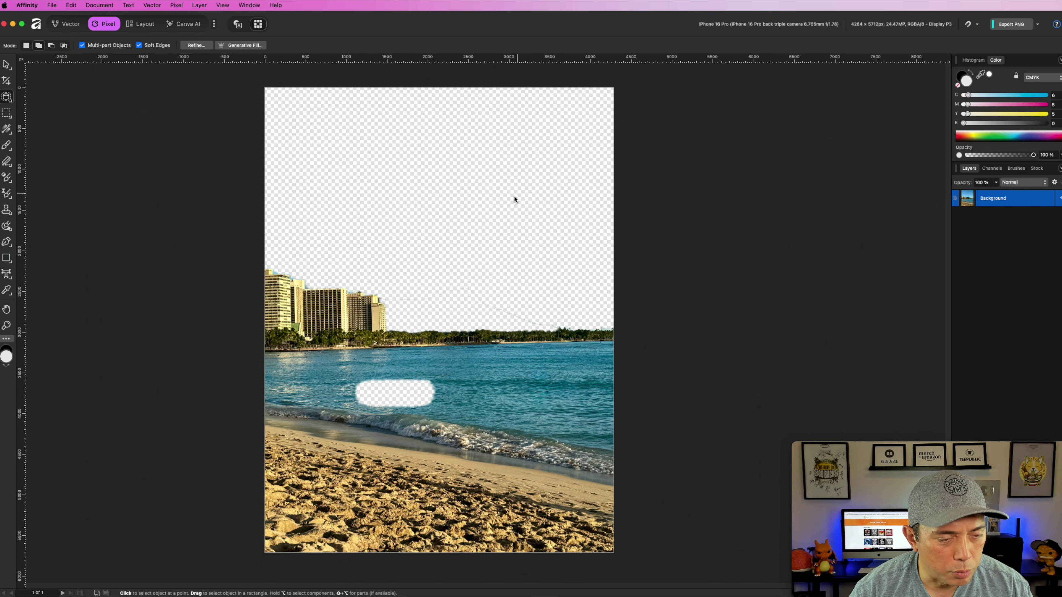
- Undo the deletion of the sky and mountain, and clear the selection
{"action": "key", "text": "super+z"}
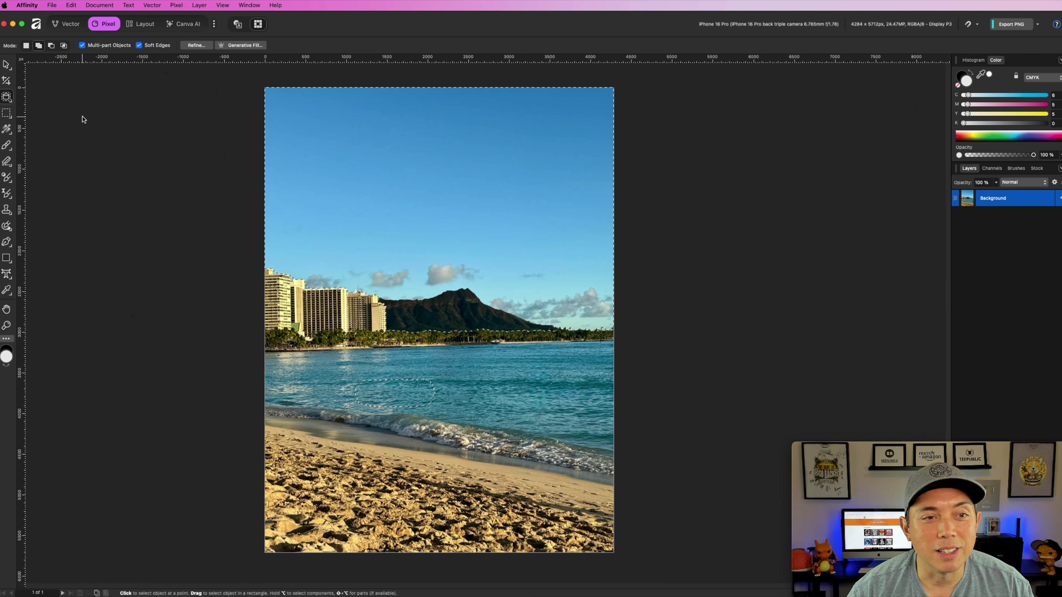
{"action": "left_click", "coordinate": [8, 97]}
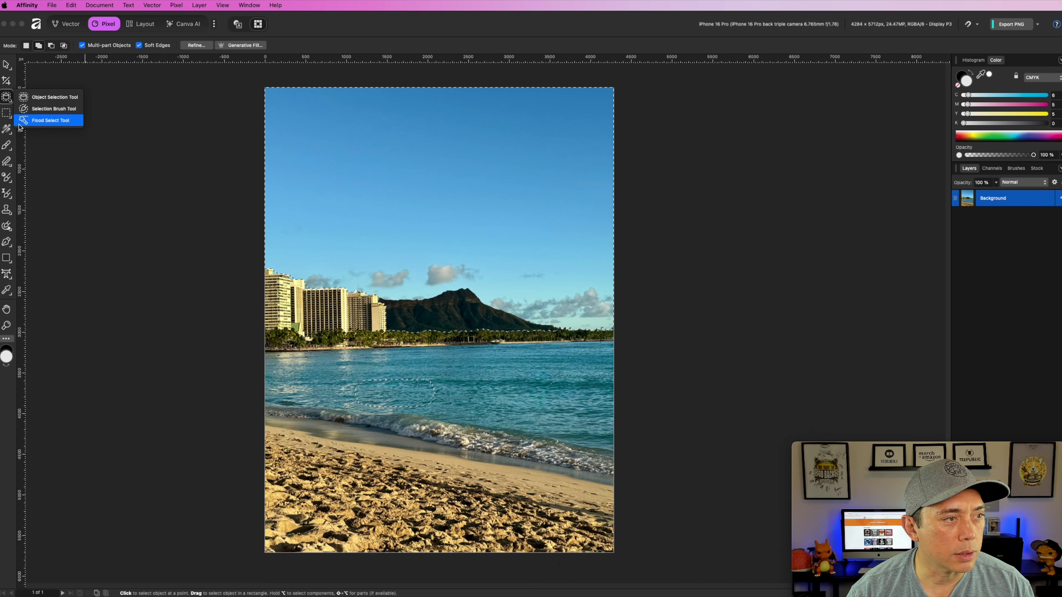
{"action": "left_click", "coordinate": [6, 113]}
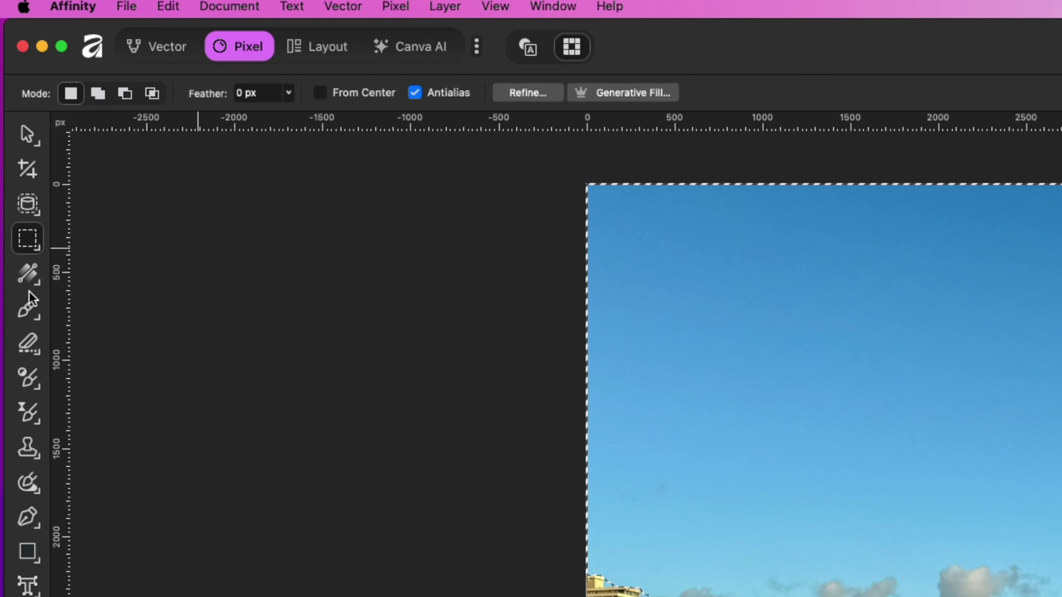
{"action": "left_click", "coordinate": [27, 275]}
{"action": "left_click", "coordinate": [19, 239]}
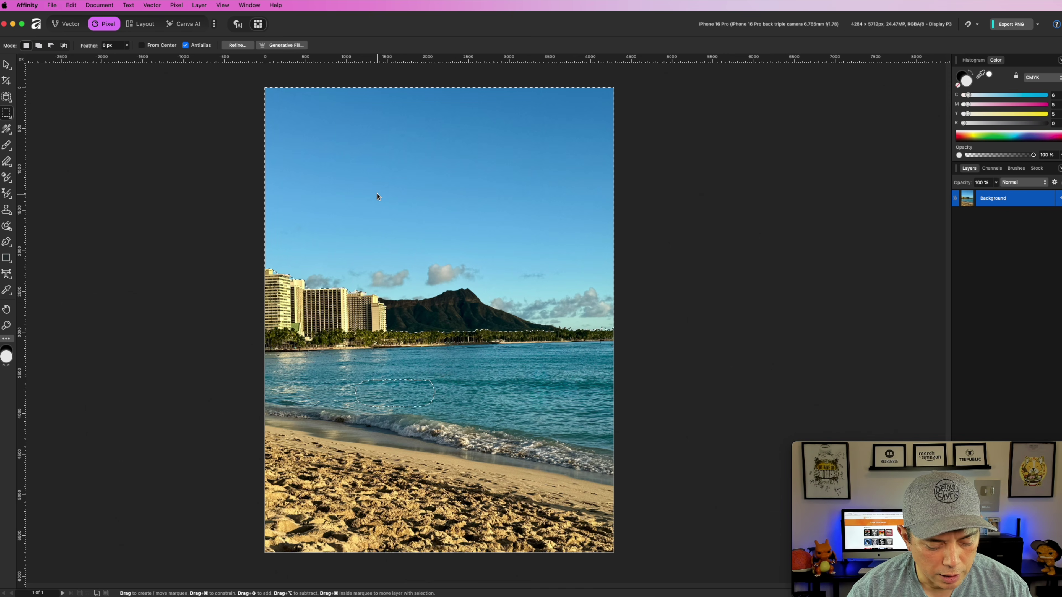
{"action": "key", "text": "super+d"}
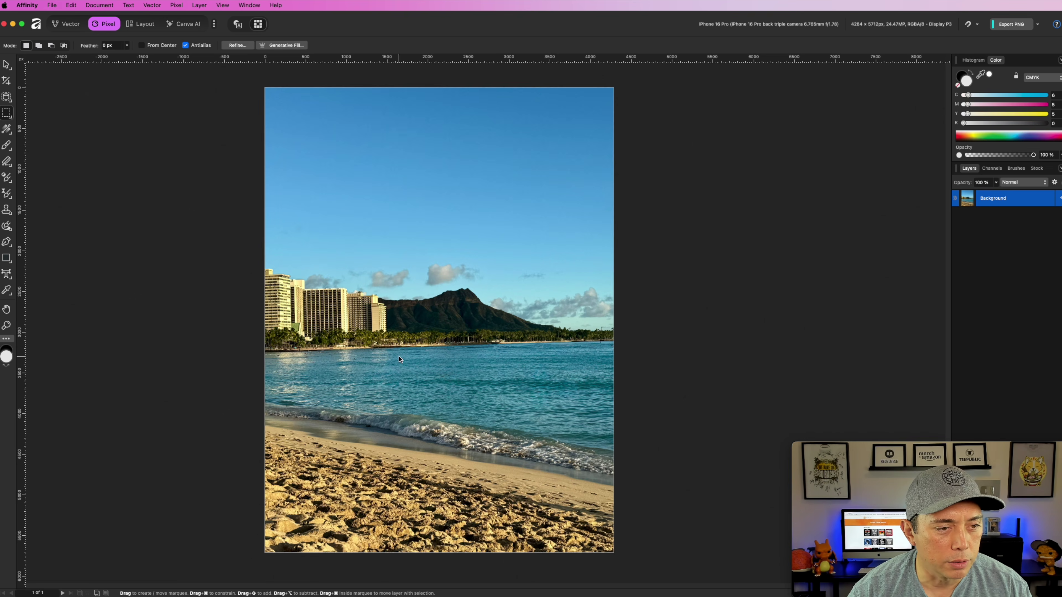
- Select the cloud above the mountain peak with the Rectangular Marquee tool, move it up into the open sky, and undo the move
{"action": "scroll", "coordinate": [365, 329], "scroll_direction": "up", "scroll_amount": 5}
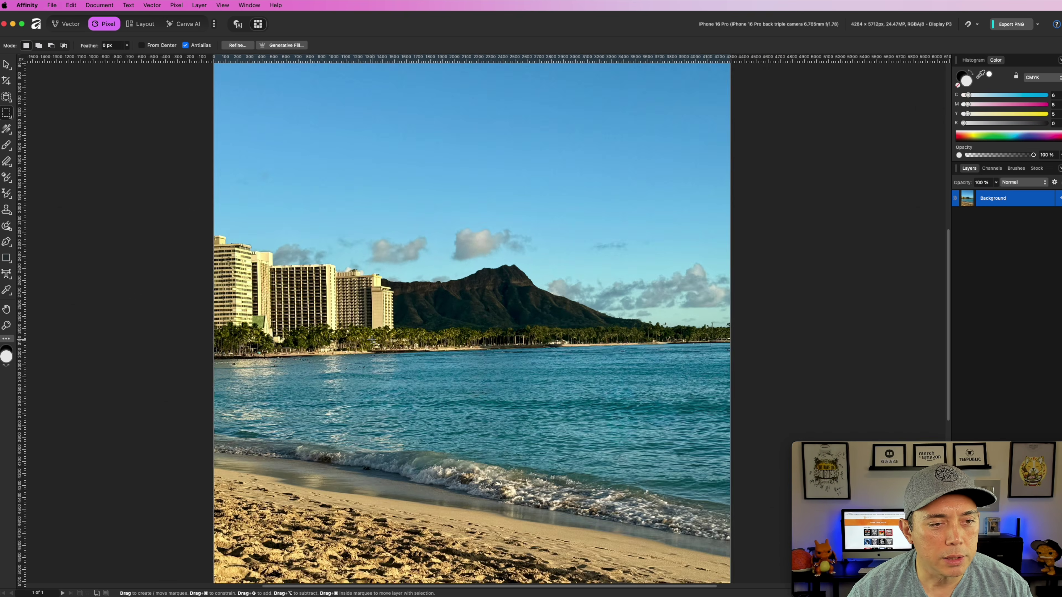
{"action": "scroll", "coordinate": [371, 340], "scroll_direction": "up", "scroll_amount": 1}
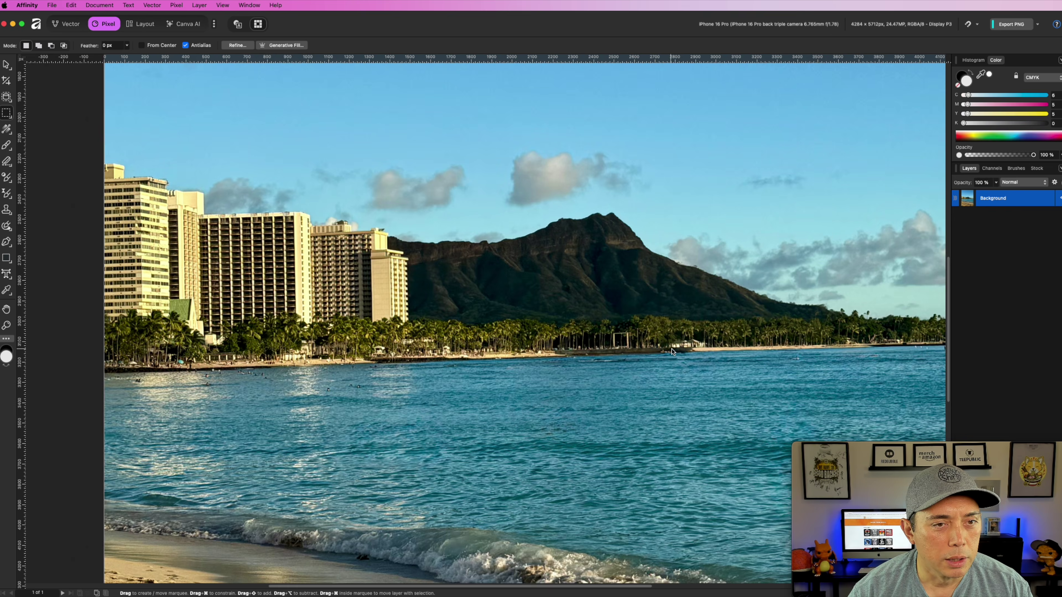
{"action": "scroll", "coordinate": [671, 351], "scroll_direction": "down", "scroll_amount": 1}
{"action": "scroll", "coordinate": [671, 351], "scroll_direction": "left", "scroll_amount": 3}
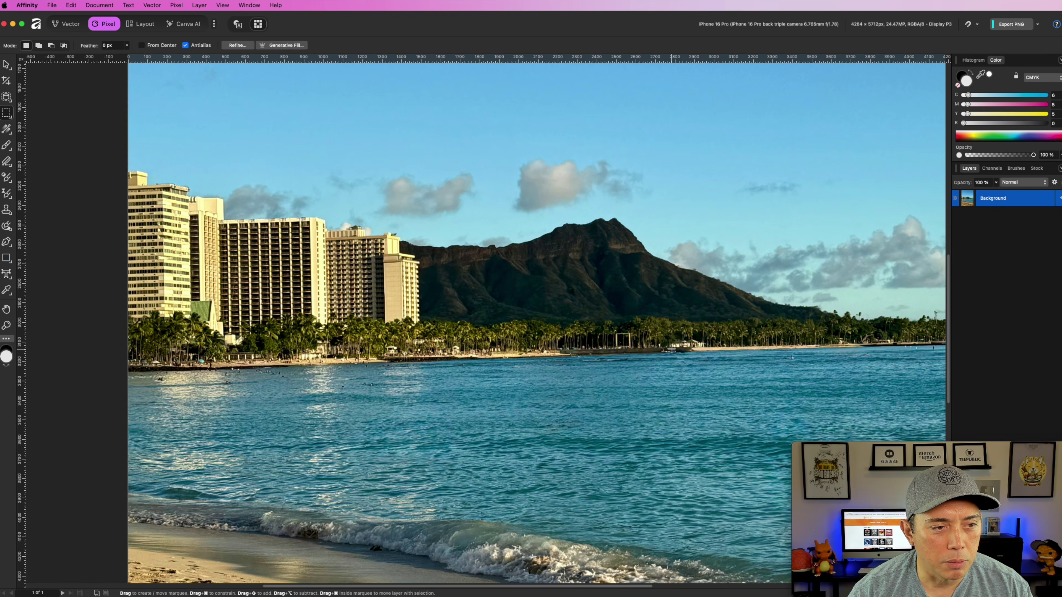
{"action": "scroll", "coordinate": [671, 349], "scroll_direction": "up", "scroll_amount": 3}
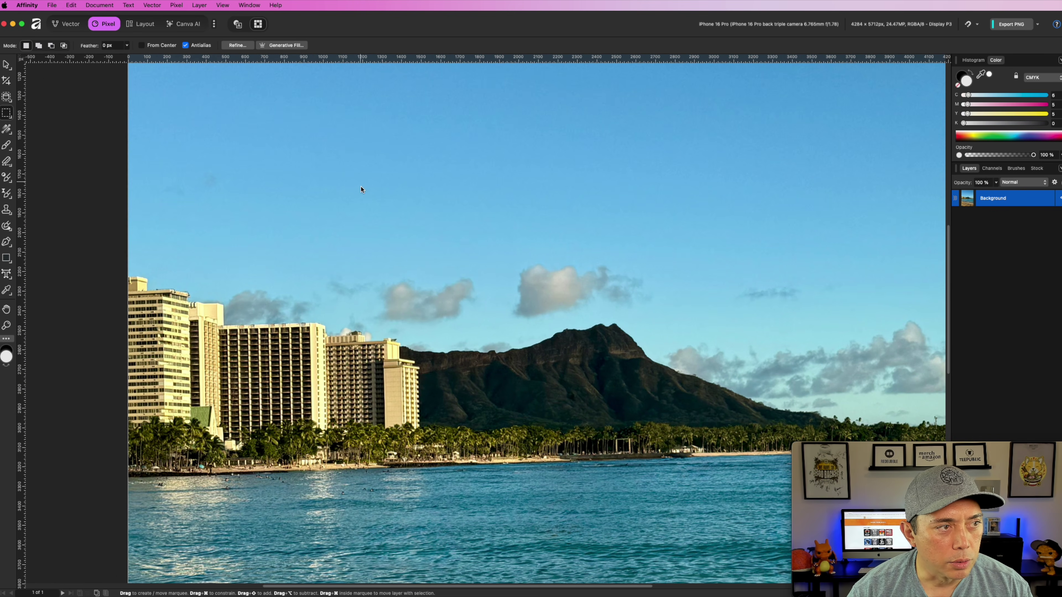
{"action": "left_click_drag", "start_coordinate": [586, 307], "coordinate": [673, 318]}
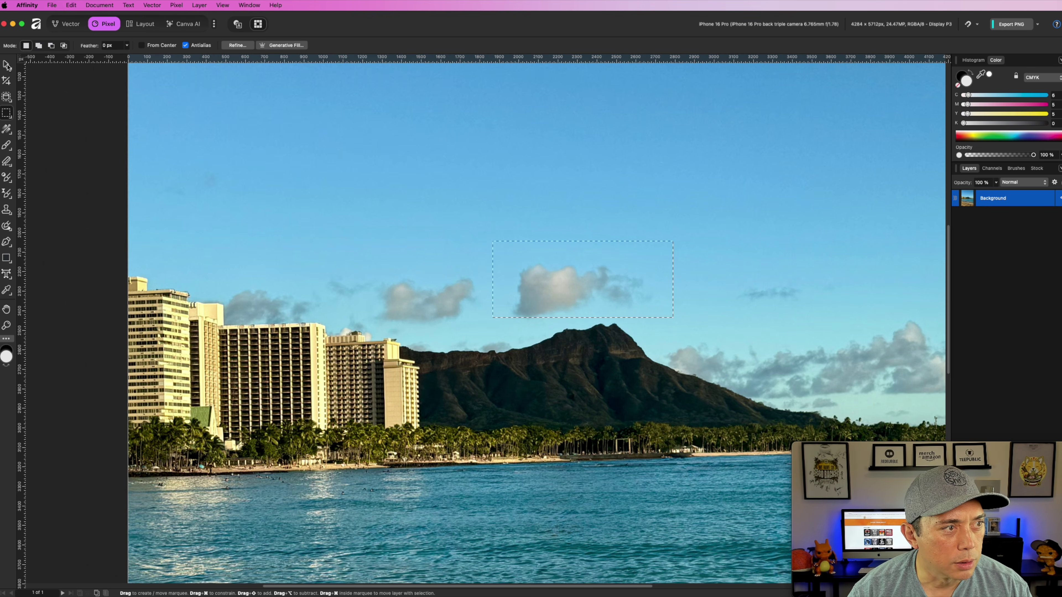
{"action": "left_click", "coordinate": [7, 65]}
{"action": "left_click_drag", "start_coordinate": [573, 271], "coordinate": [451, 168]}
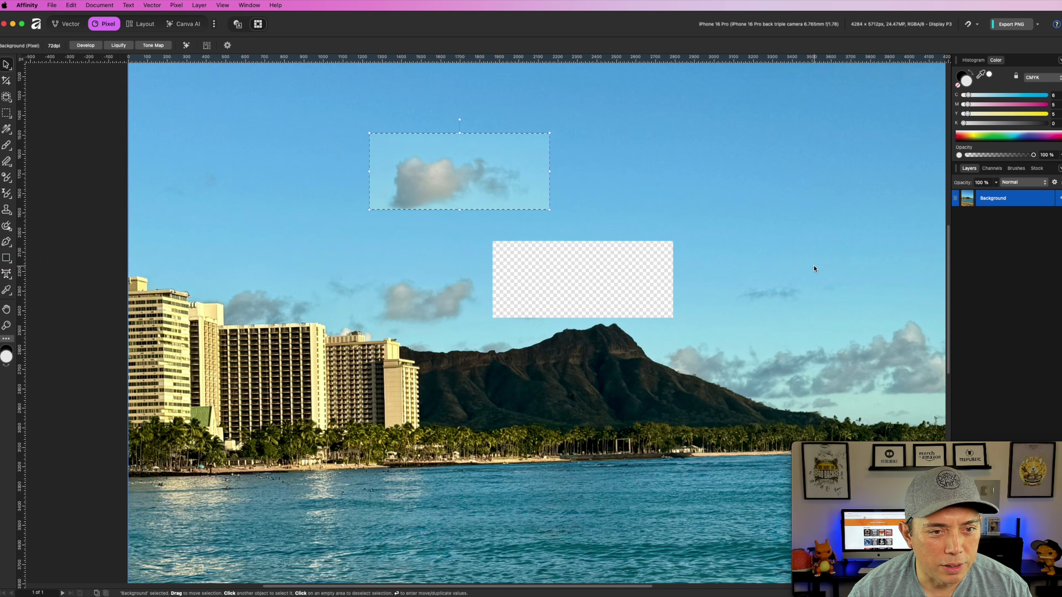
{"action": "key", "text": "super+z"}
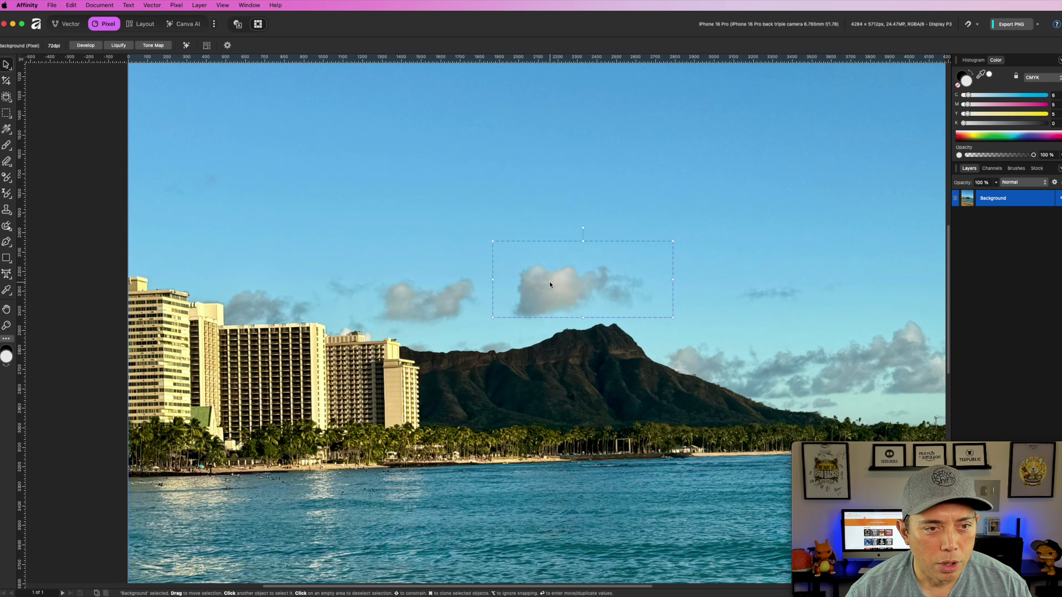
- Place a duplicate of the selected cloud higher in the sky, then undo the duplicate and deselect
{"action": "left_click_drag", "start_coordinate": [549, 277], "coordinate": [428, 175]}
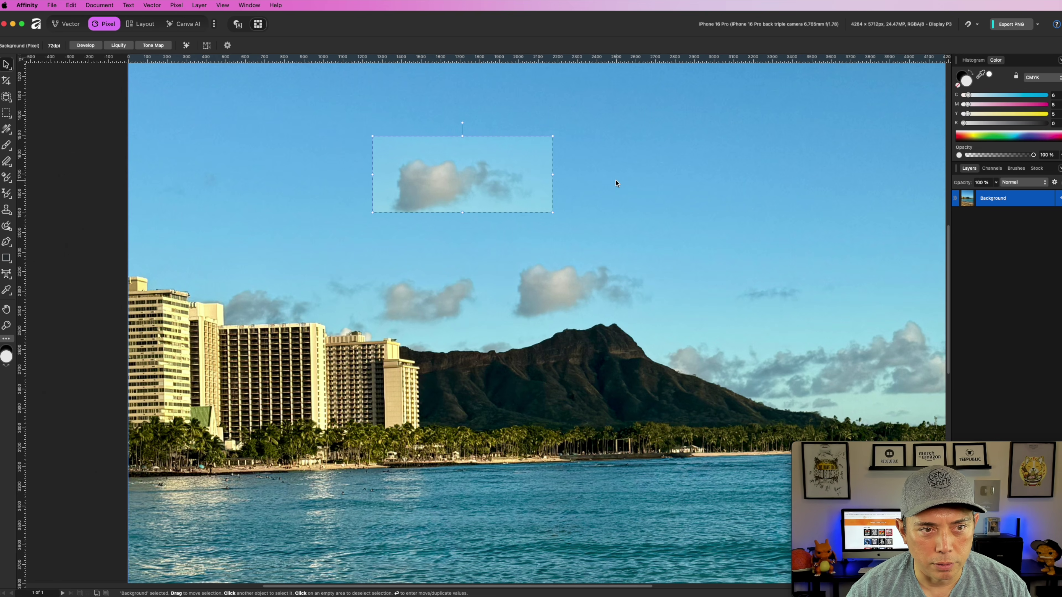
{"action": "left_click", "coordinate": [602, 211]}
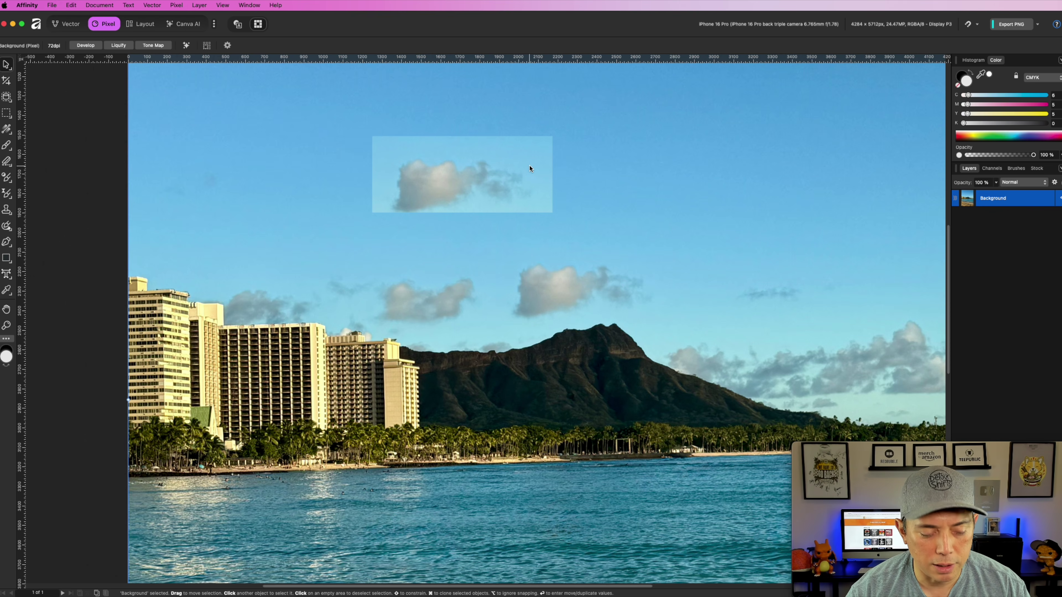
{"action": "key", "text": "super+z"}
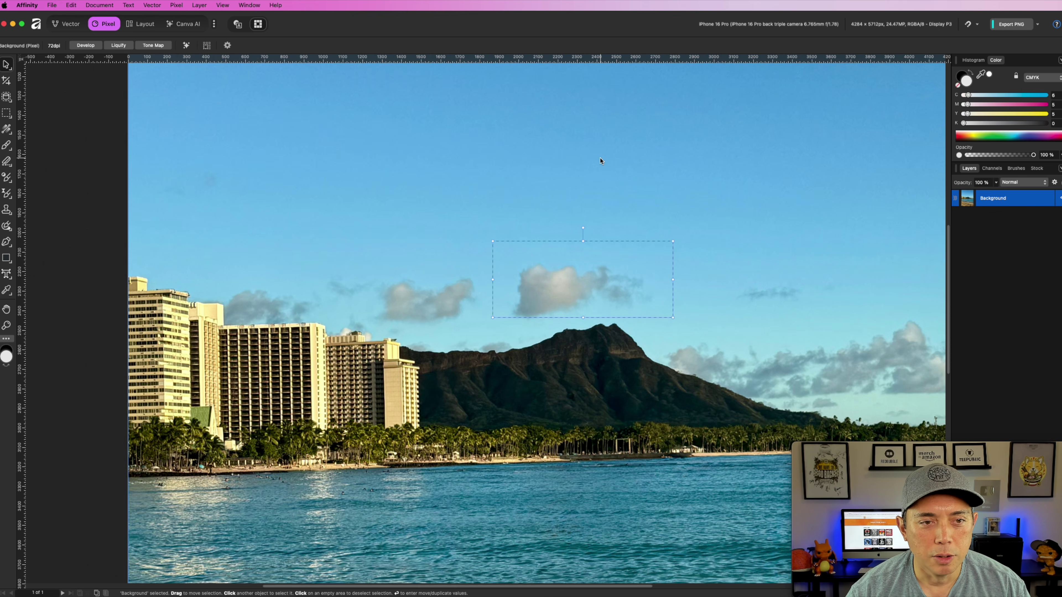
{"action": "left_click", "coordinate": [476, 218]}
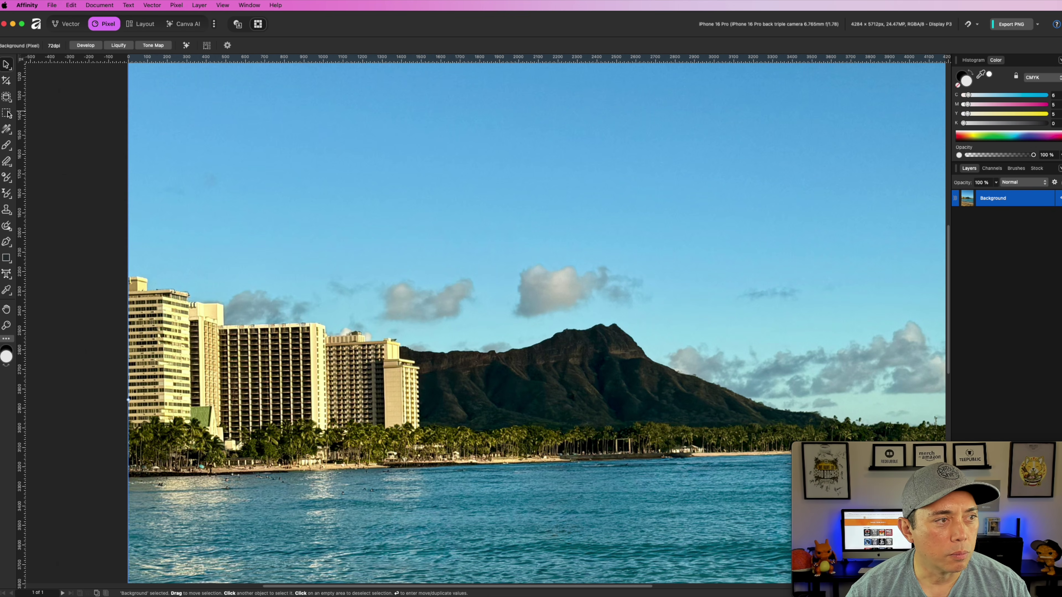
- Outline the cloud above the mountain peak with the Freehand Selection tool
{"action": "left_click", "coordinate": [12, 120]}
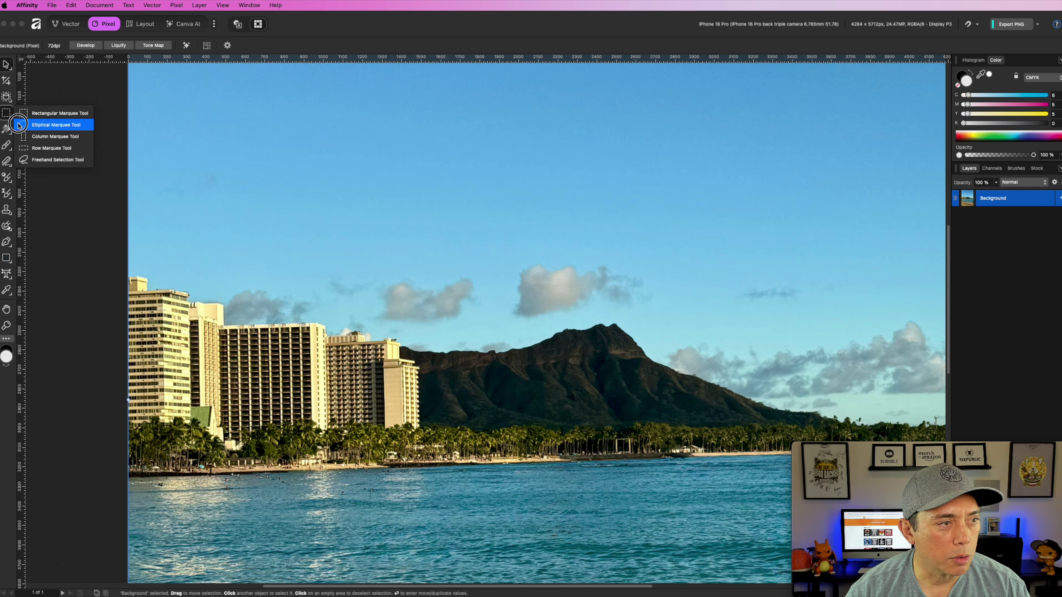
{"action": "left_click", "coordinate": [55, 159]}
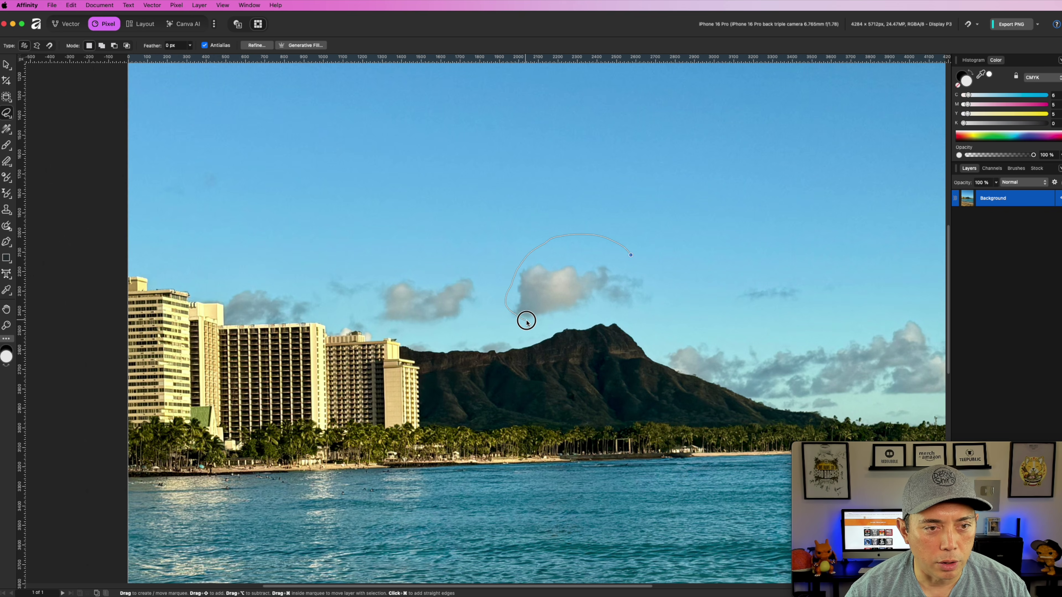
{"action": "left_click_drag", "start_coordinate": [623, 255], "coordinate": [627, 253]}
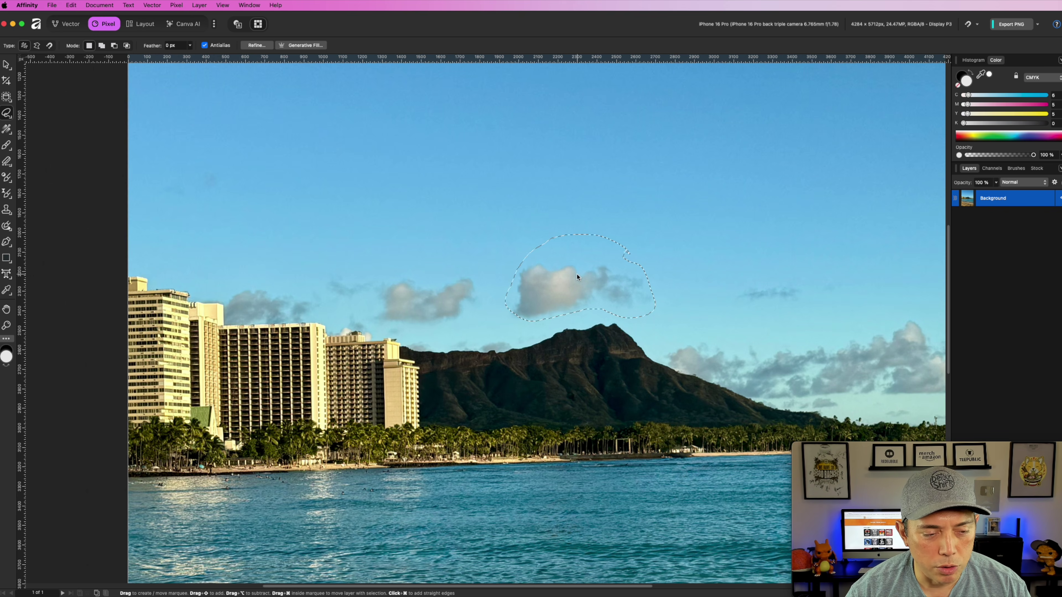
{"action": "left_click_drag", "start_coordinate": [552, 292], "coordinate": [616, 215]}
{"action": "key", "text": "Escape"}
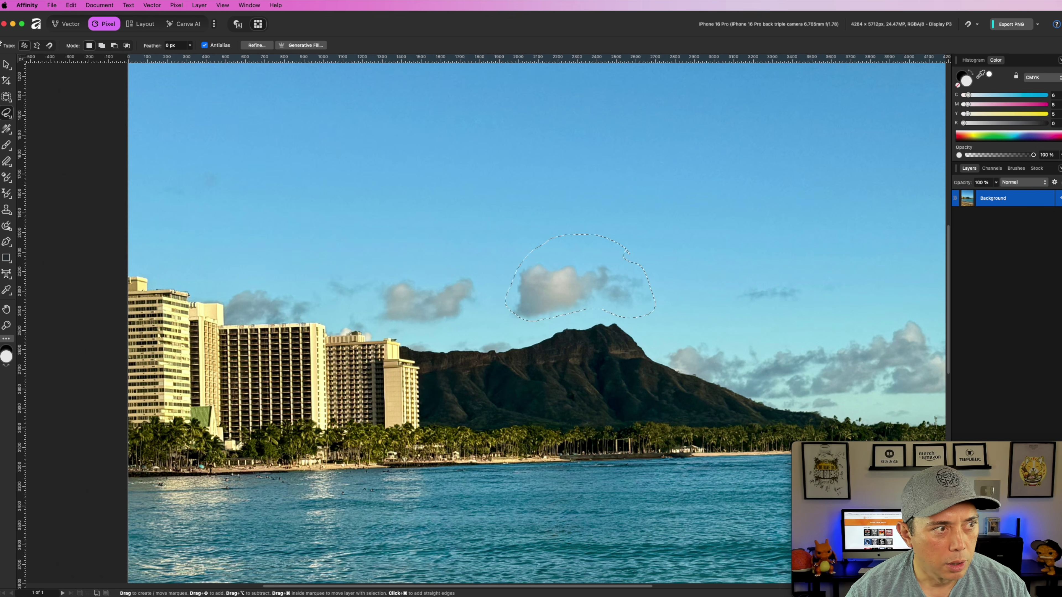
- Duplicate the freehand-outlined cloud into the sky directly above it with the Move tool, and undo the duplicate
{"action": "key", "text": "v"}
{"action": "left_click_drag", "start_coordinate": [595, 274], "coordinate": [610, 156]}
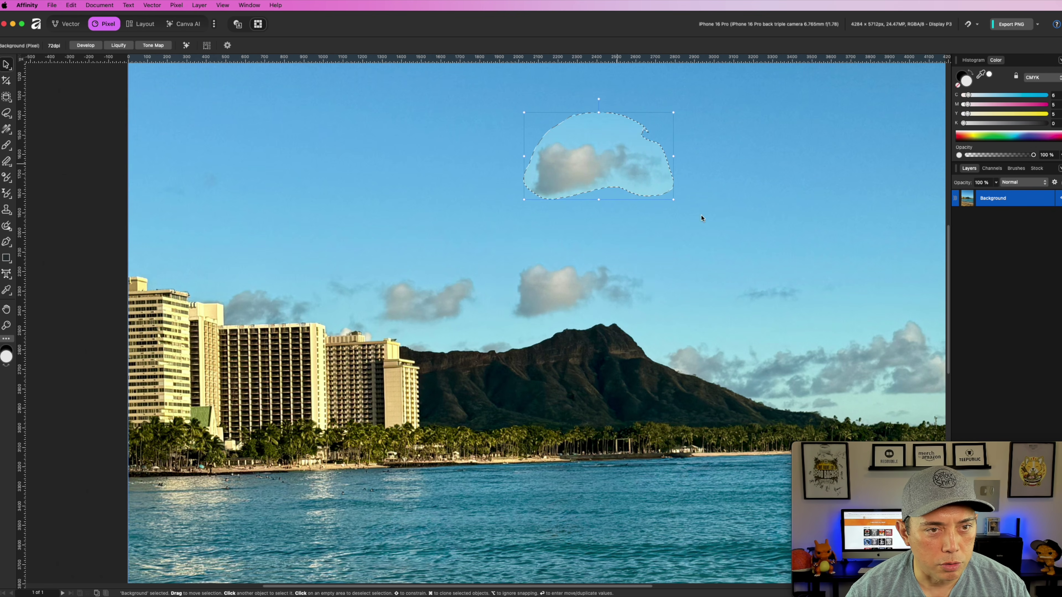
{"action": "key", "text": "super+z"}
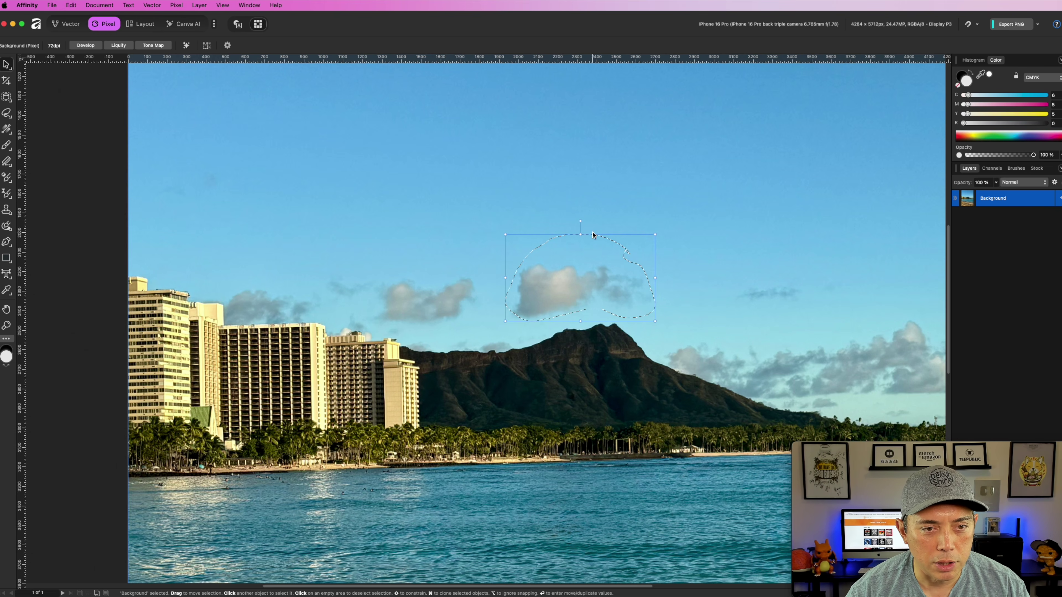
- Clear the freehand cloud selection and switch back to the Rectangular Marquee tool
{"action": "scroll", "coordinate": [718, 396], "scroll_direction": "down", "scroll_amount": 1}
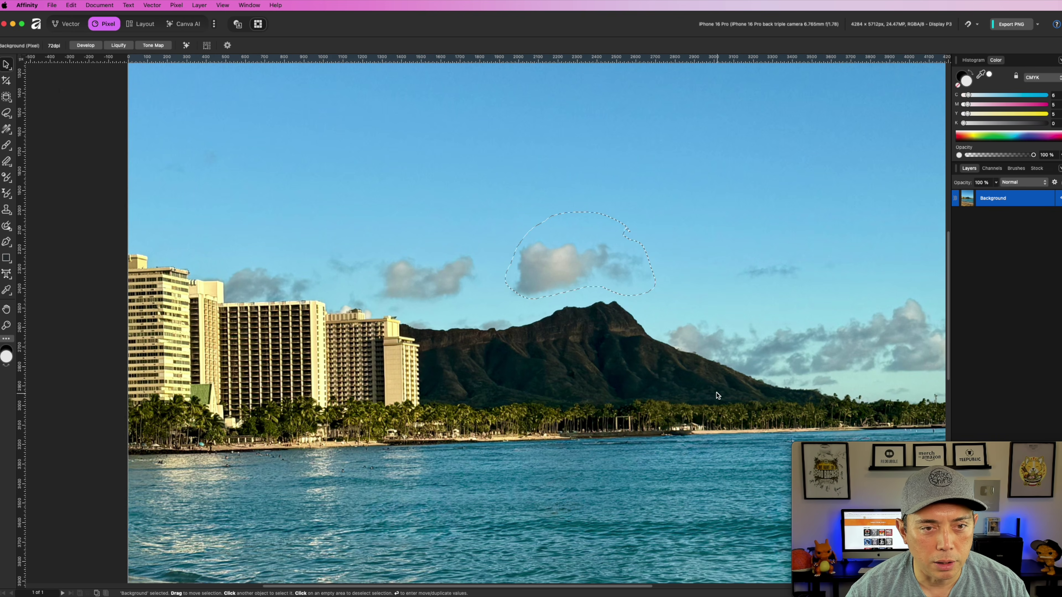
{"action": "scroll", "coordinate": [706, 372], "scroll_direction": "down", "scroll_amount": 5}
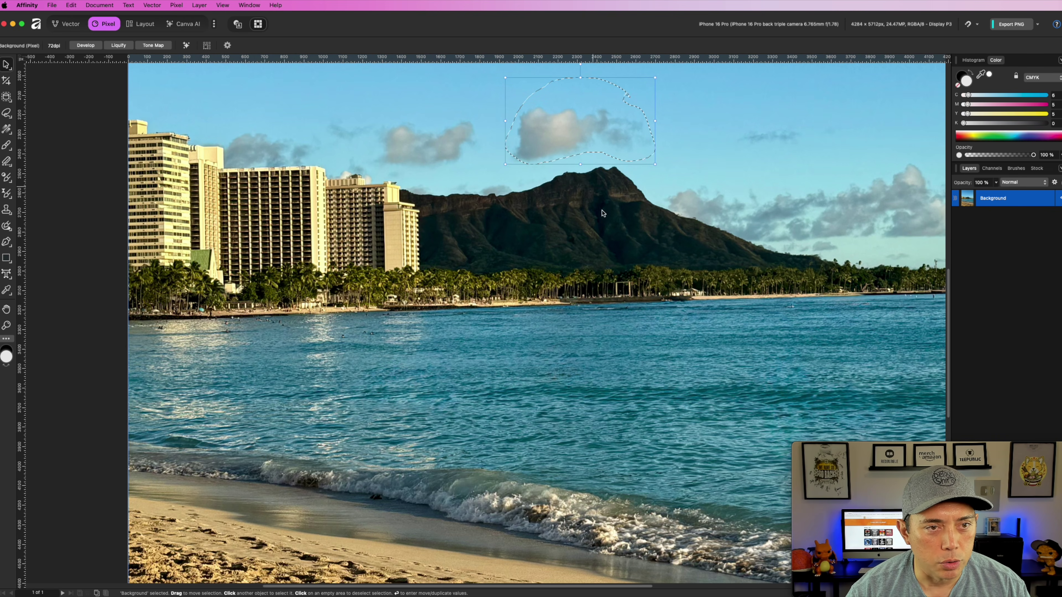
{"action": "scroll", "coordinate": [613, 257], "scroll_direction": "up", "scroll_amount": 4}
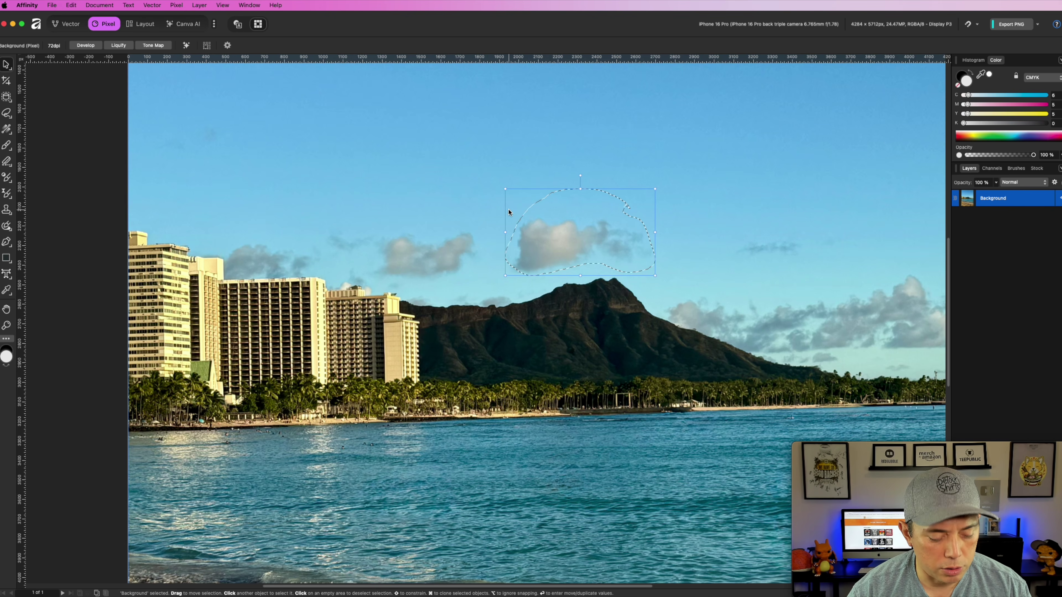
{"action": "key", "text": "super+d"}
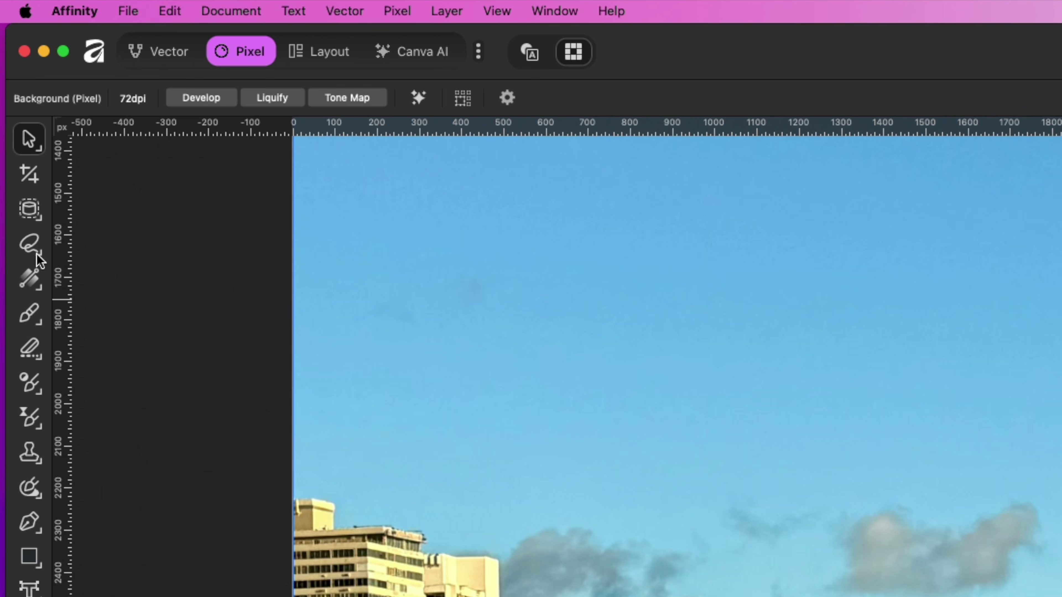
{"action": "left_click", "coordinate": [36, 254]}
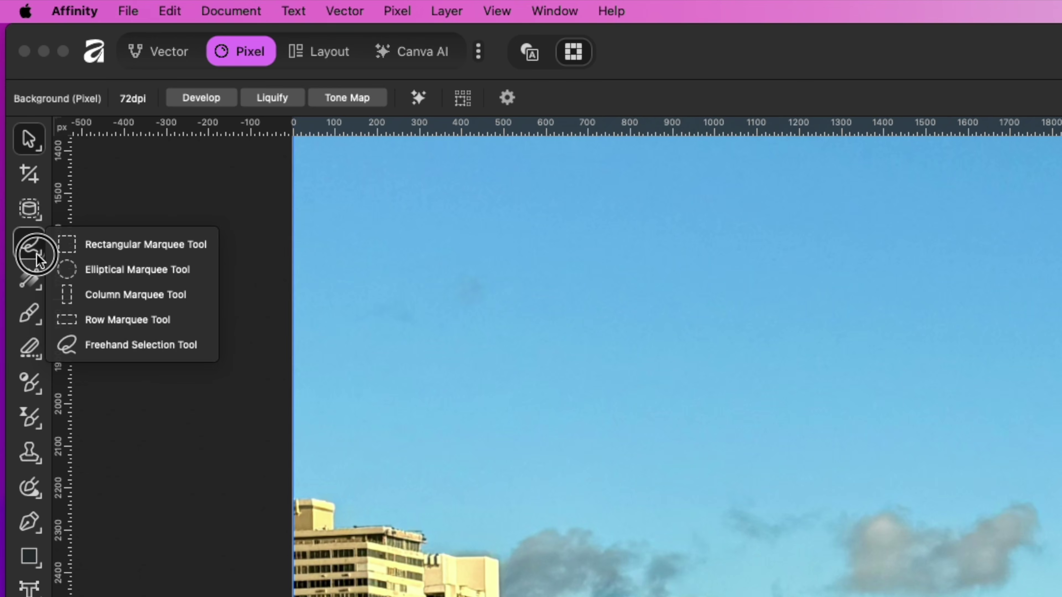
{"action": "left_click", "coordinate": [73, 242]}
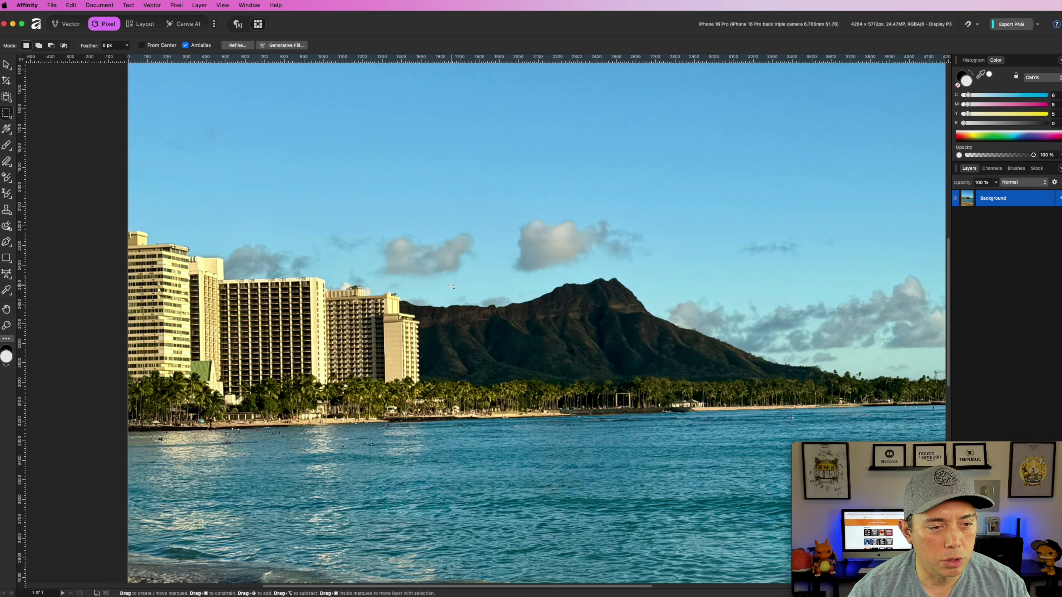
- Apply a vertical white-to-black linear gradient to the Background layer with the gradient tool, and undo it
{"action": "scroll", "coordinate": [451, 286], "scroll_direction": "down", "scroll_amount": 5}
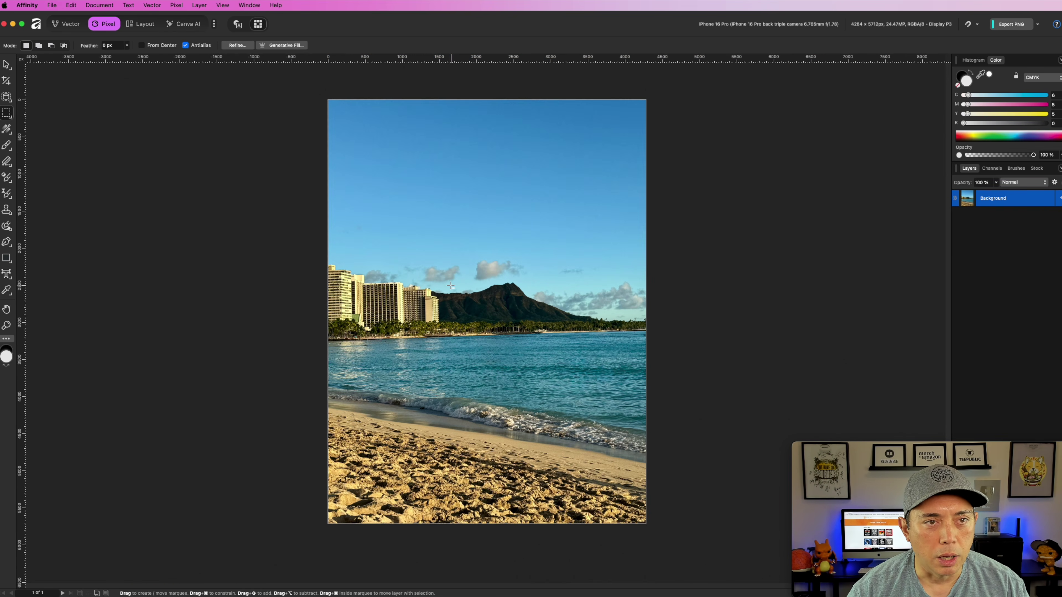
{"action": "left_click", "coordinate": [7, 130]}
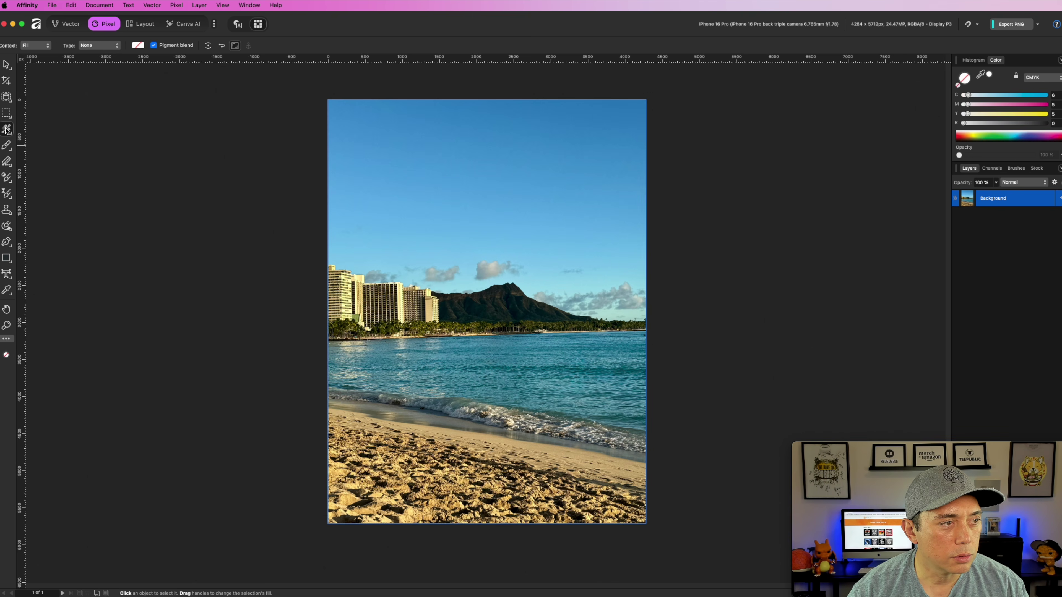
{"action": "left_click_drag", "start_coordinate": [475, 110], "coordinate": [471, 449]}
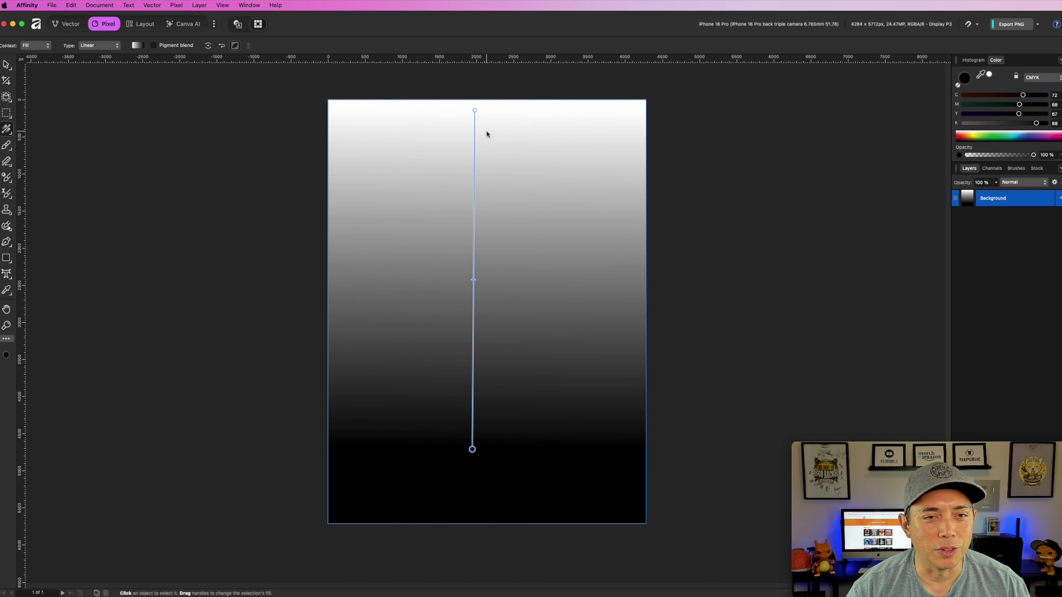
{"action": "key", "text": "super+z"}
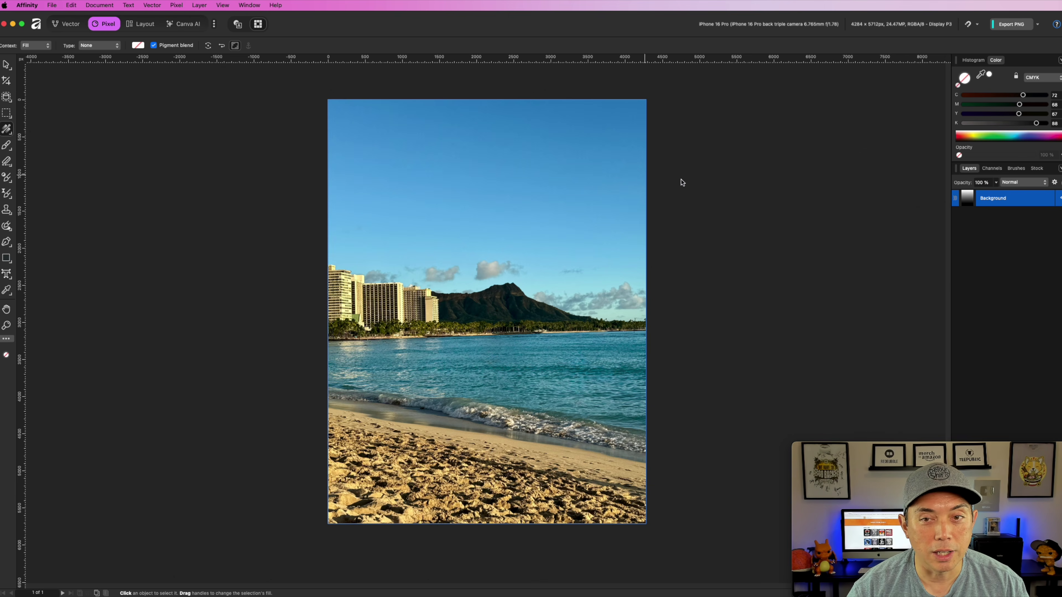
- Add a new empty pixel layer above the Background layer and swap the two active colours
{"action": "left_click_drag", "start_coordinate": [1020, 443], "coordinate": [262, 432]}
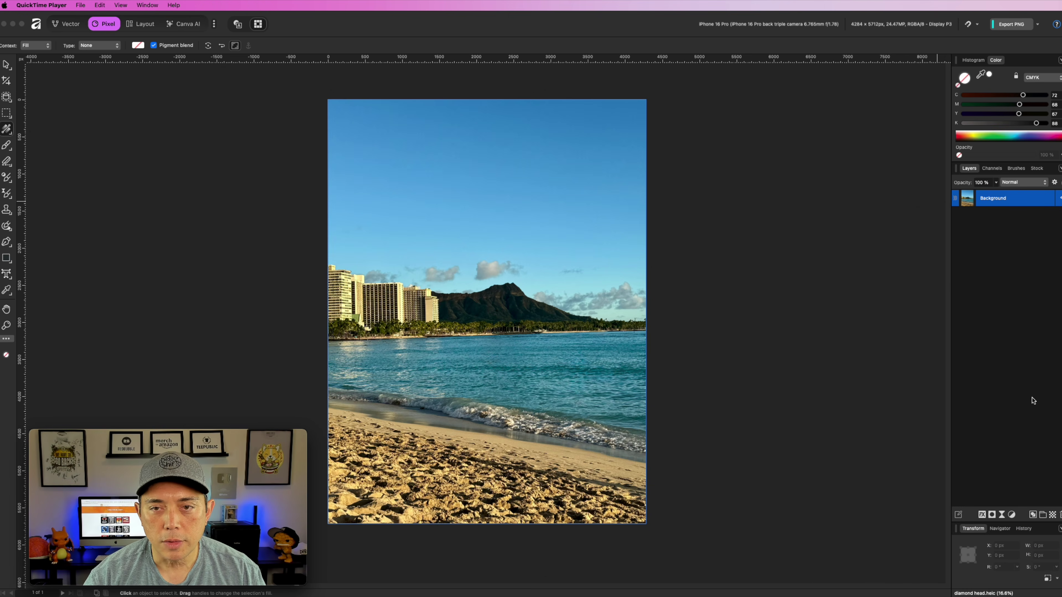
{"action": "left_click", "coordinate": [1052, 515]}
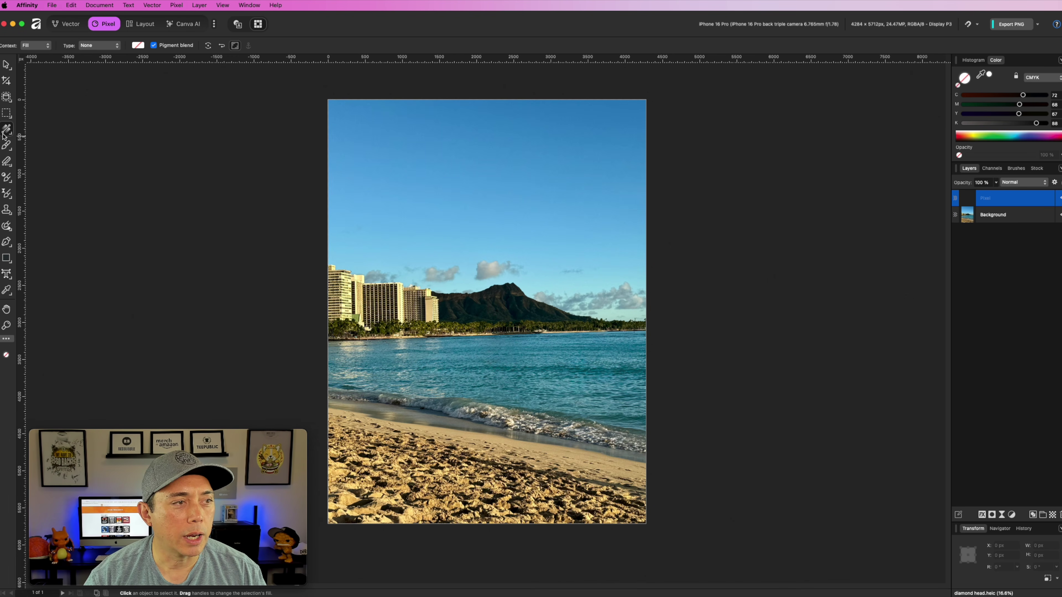
{"action": "key", "text": "x"}
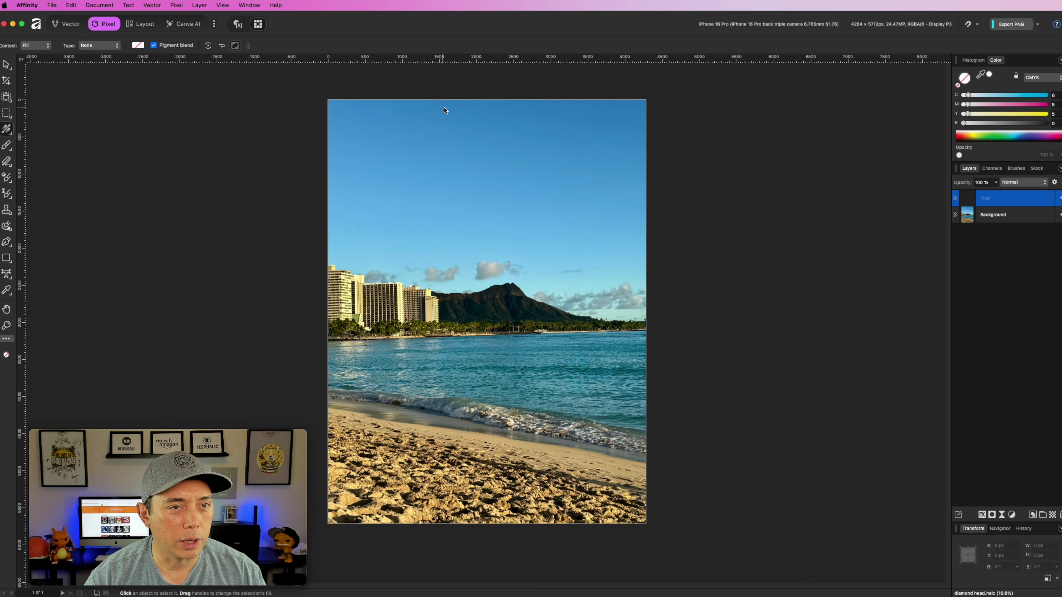
- Draw a vertical white gradient fading to 0% opacity on the new pixel layer, and lower its white end in the sky
{"action": "left_click_drag", "start_coordinate": [485, 110], "coordinate": [485, 381]}
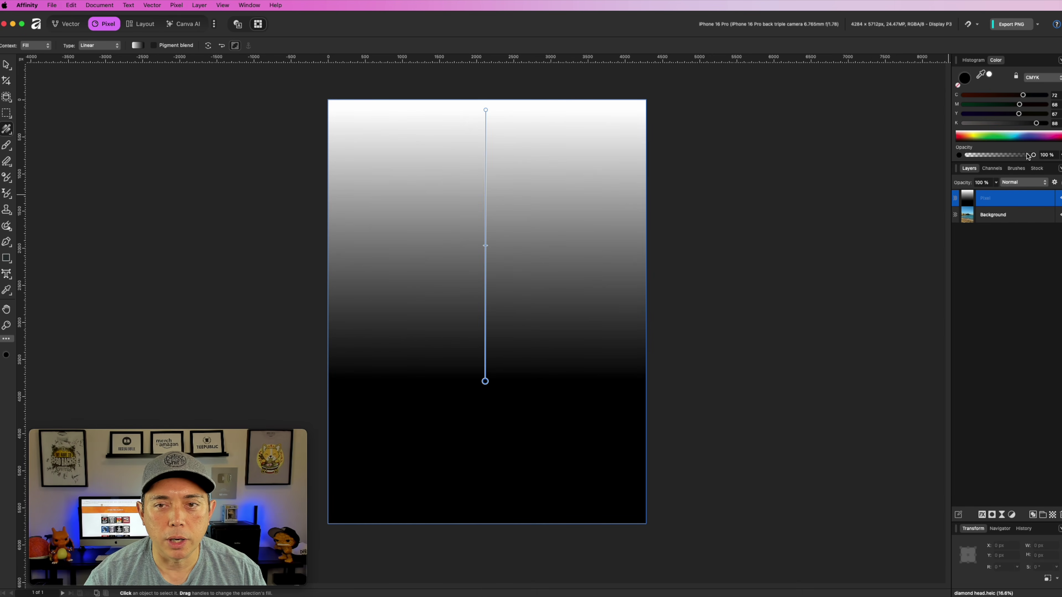
{"action": "left_click_drag", "start_coordinate": [1027, 157], "coordinate": [915, 163]}
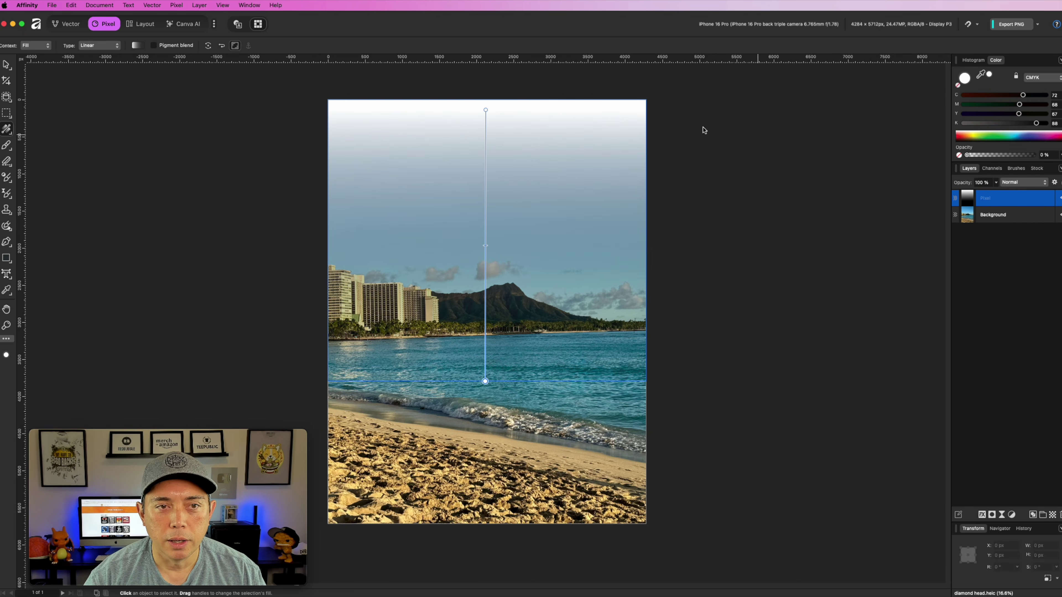
{"action": "left_click_drag", "start_coordinate": [485, 109], "coordinate": [485, 160]}
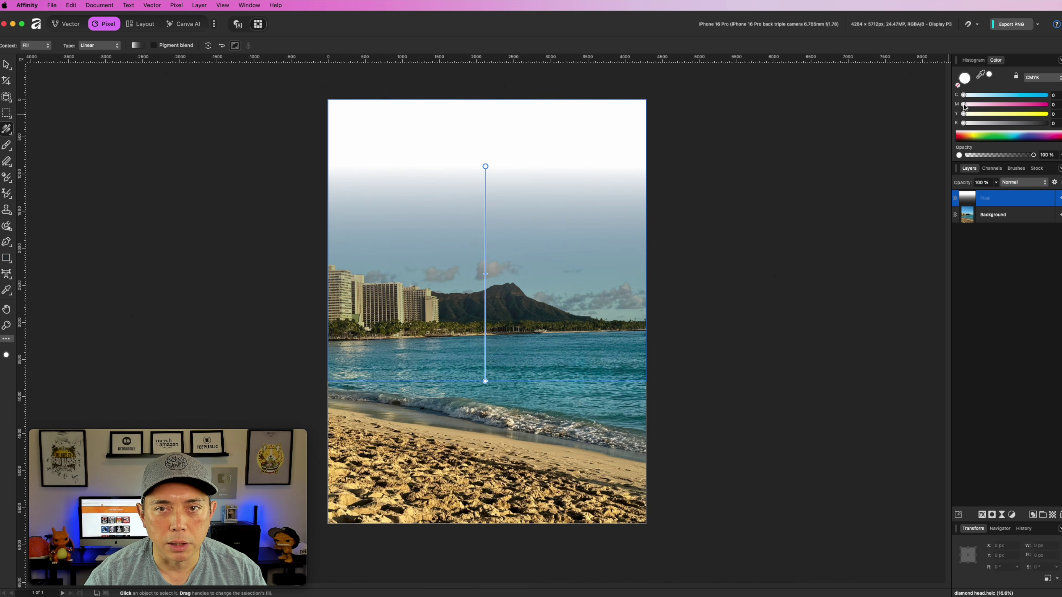
- Recolour the gradient's upper stop to magenta 100 and yellow 50, and move that stop slightly lower in the sky
{"action": "left_click_drag", "start_coordinate": [963, 104], "coordinate": [1045, 105]}
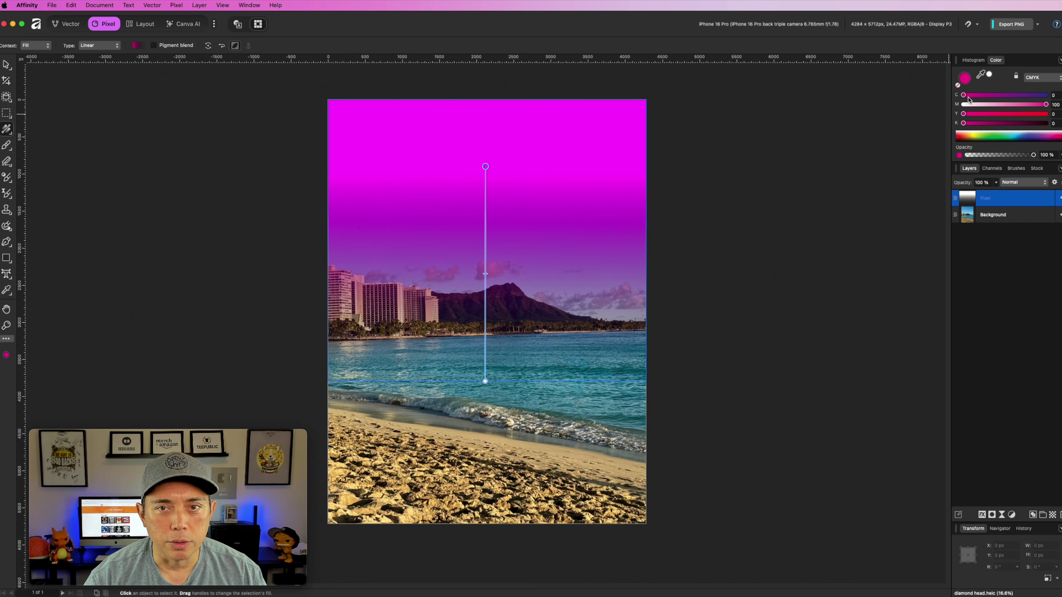
{"action": "left_click_drag", "start_coordinate": [965, 114], "coordinate": [1004, 114]}
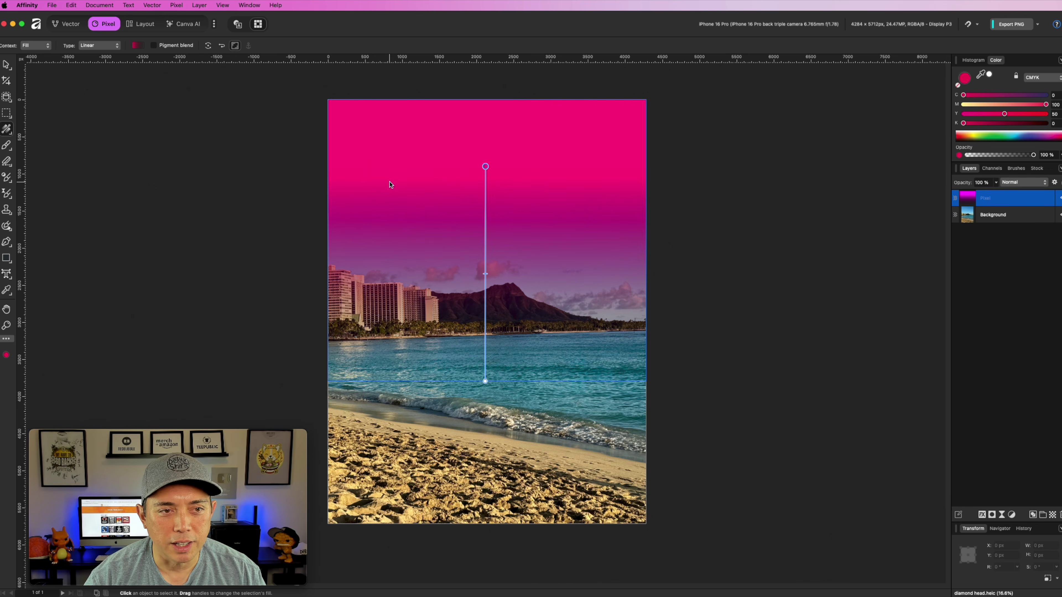
{"action": "left_click_drag", "start_coordinate": [484, 168], "coordinate": [487, 178]}
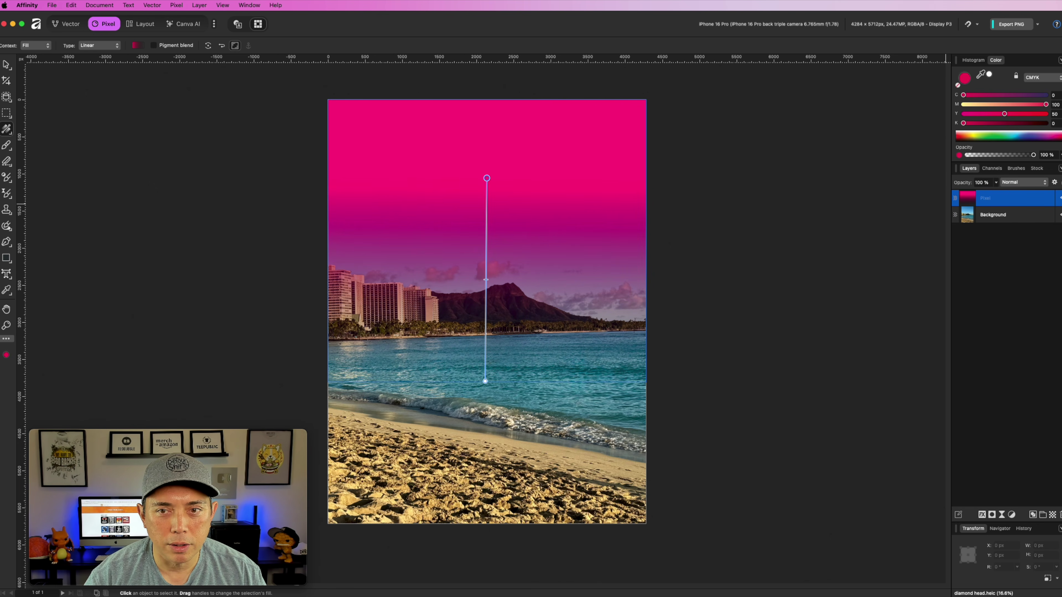
- Set the pixel layer's blend mode to Saturation and delete the gradient from it
{"action": "left_click", "coordinate": [1046, 184]}
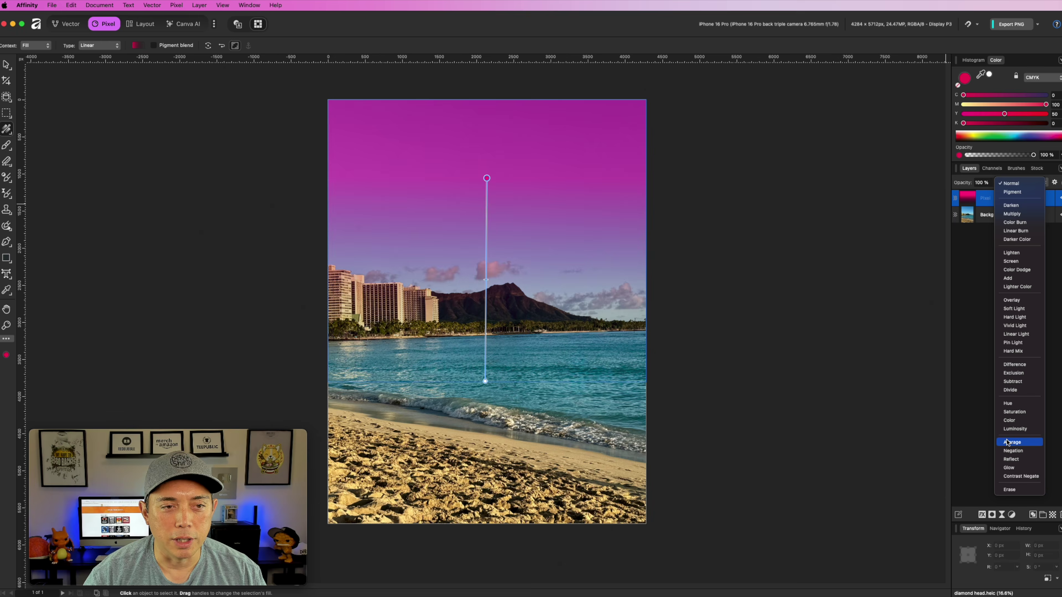
{"action": "left_click", "coordinate": [1020, 411]}
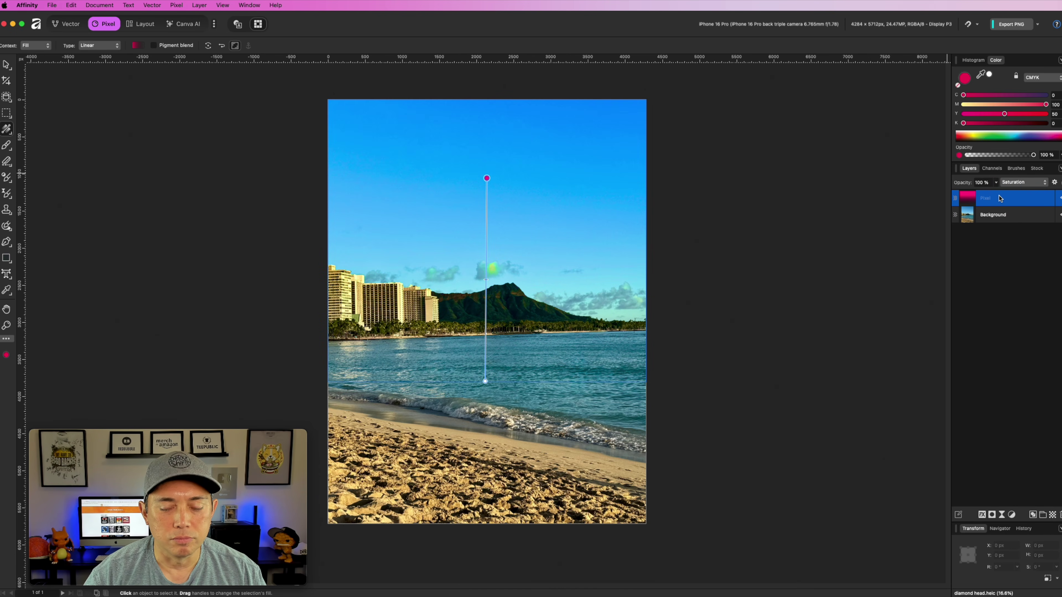
{"action": "key", "text": "Delete"}
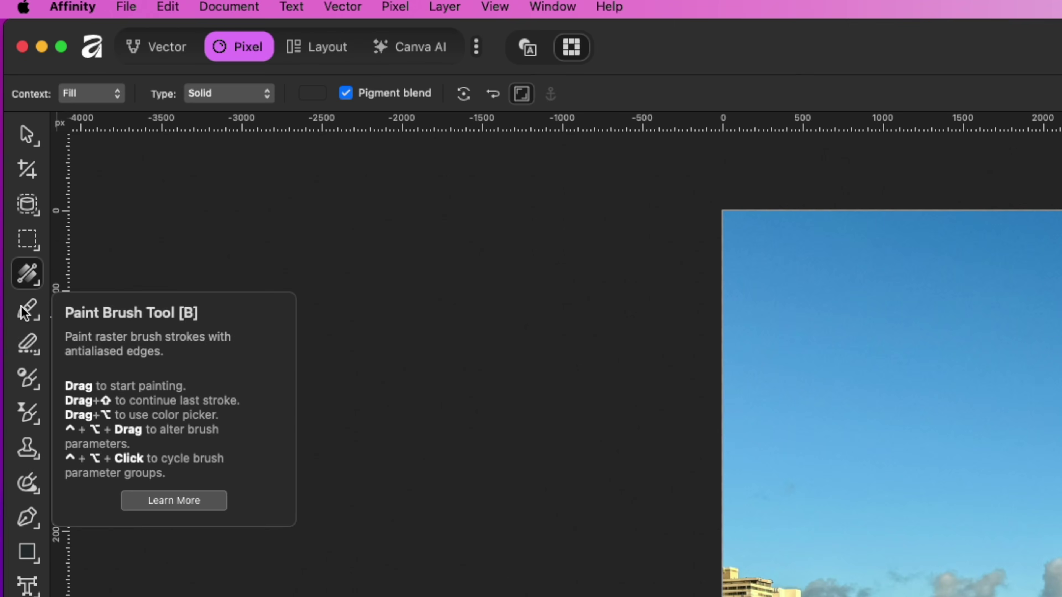
- Set up the Paint Brush Tool with white as the painting colour and 100% hardness
{"action": "left_click", "coordinate": [25, 310]}
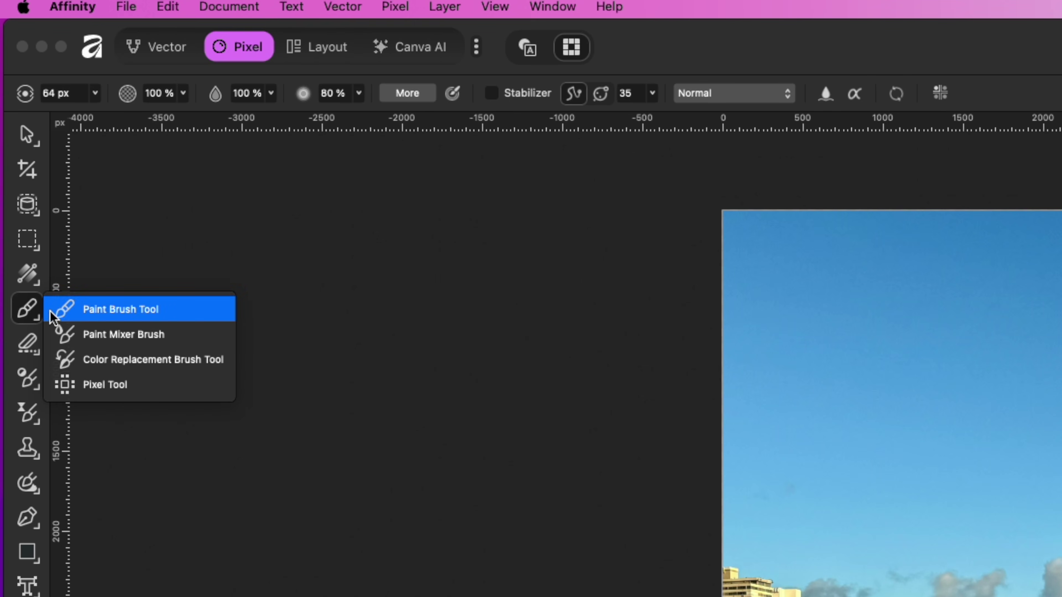
{"action": "left_click", "coordinate": [23, 311]}
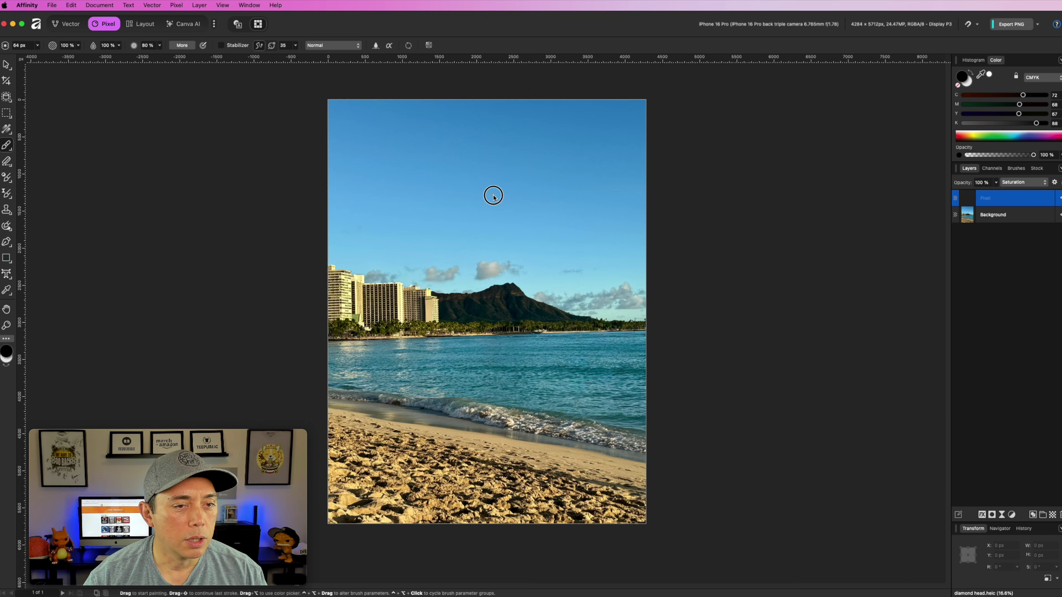
{"action": "scroll", "coordinate": [504, 270], "scroll_direction": "up", "scroll_amount": 5}
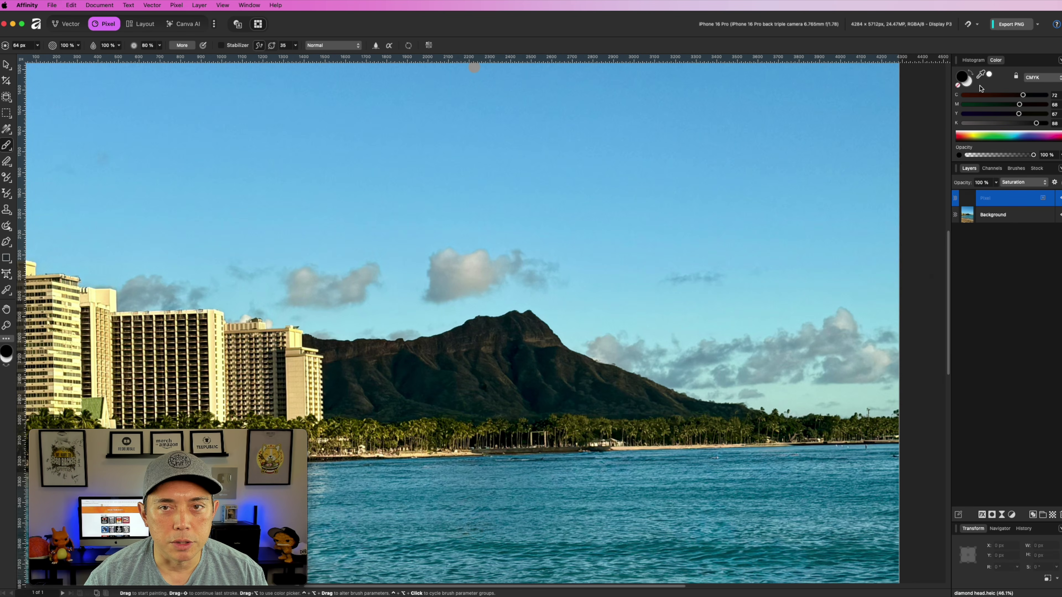
{"action": "left_click", "coordinate": [990, 75]}
{"action": "key", "text": "alt"}
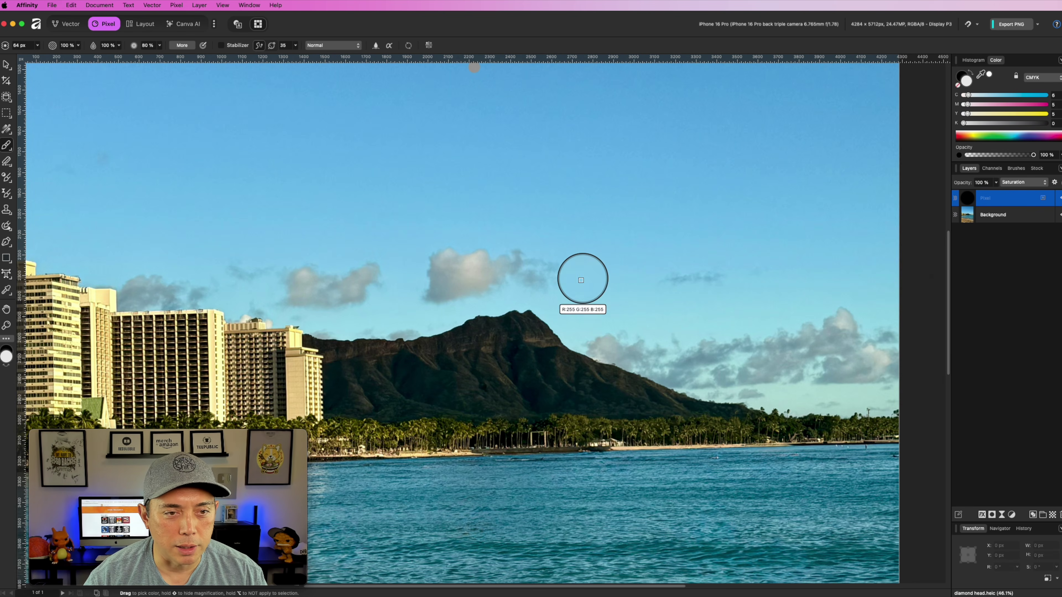
{"action": "left_click", "coordinate": [570, 266], "text": "alt"}
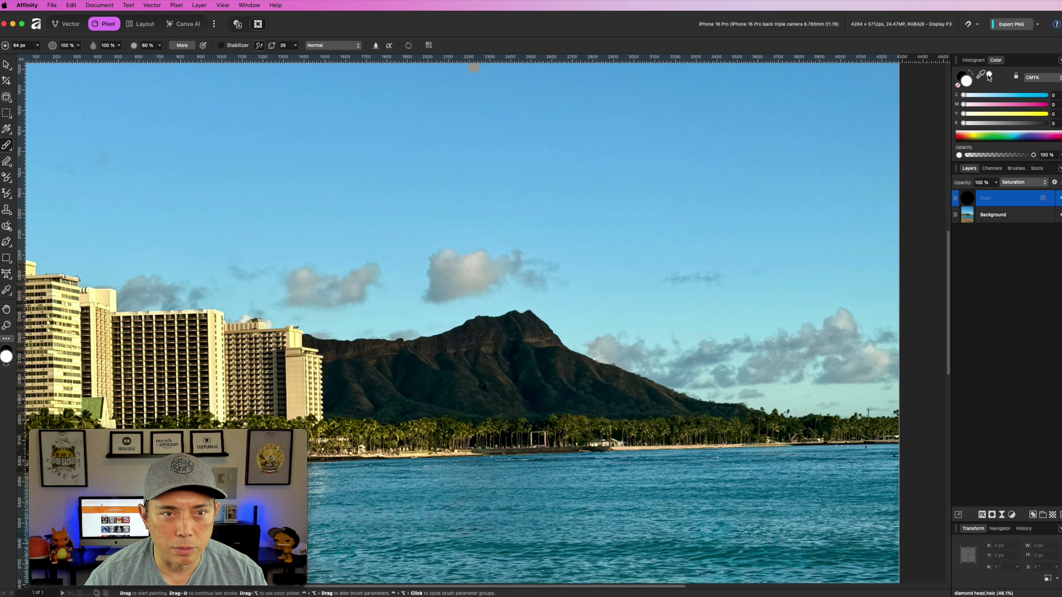
{"action": "mouse_move", "coordinate": [982, 75]}
{"action": "left_mouse_down"}
{"action": "mouse_move", "coordinate": [450, 261]}
{"action": "mouse_move", "coordinate": [460, 287]}
{"action": "mouse_move", "coordinate": [418, 281]}
{"action": "left_mouse_up"}
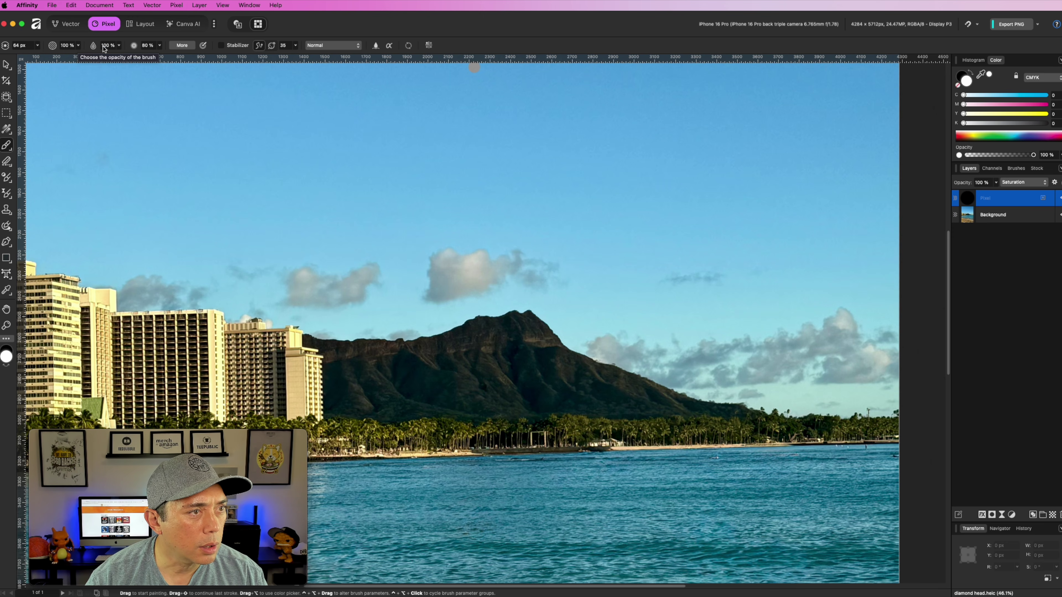
{"action": "left_click", "coordinate": [162, 47]}
{"action": "left_click_drag", "start_coordinate": [162, 47], "coordinate": [215, 54]}
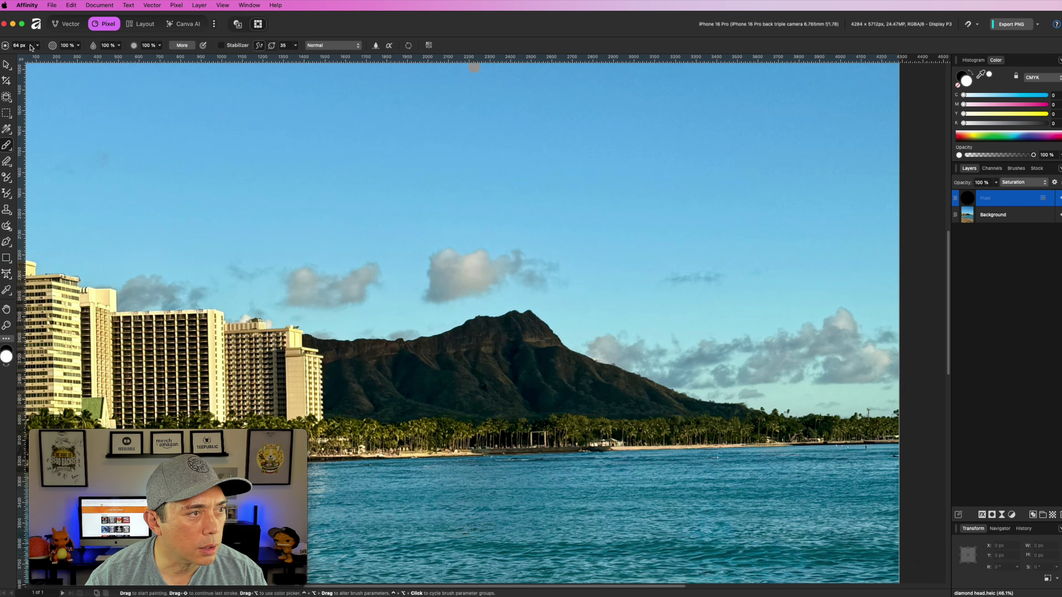
- Paint over the cloud above Diamond Head in white and cyan 33 on the Saturation layer, and delete that layer
{"action": "mouse_move", "coordinate": [461, 259]}
{"action": "left_mouse_down"}
{"action": "mouse_move", "coordinate": [474, 285]}
{"action": "mouse_move", "coordinate": [450, 298]}
{"action": "left_mouse_up"}
{"action": "left_click", "coordinate": [526, 246]}
{"action": "left_click_drag", "start_coordinate": [964, 96], "coordinate": [989, 96]}
{"action": "mouse_move", "coordinate": [450, 266]}
{"action": "left_mouse_down"}
{"action": "mouse_move", "coordinate": [432, 279]}
{"action": "mouse_move", "coordinate": [458, 255]}
{"action": "mouse_move", "coordinate": [425, 273]}
{"action": "mouse_move", "coordinate": [460, 266]}
{"action": "left_mouse_up"}
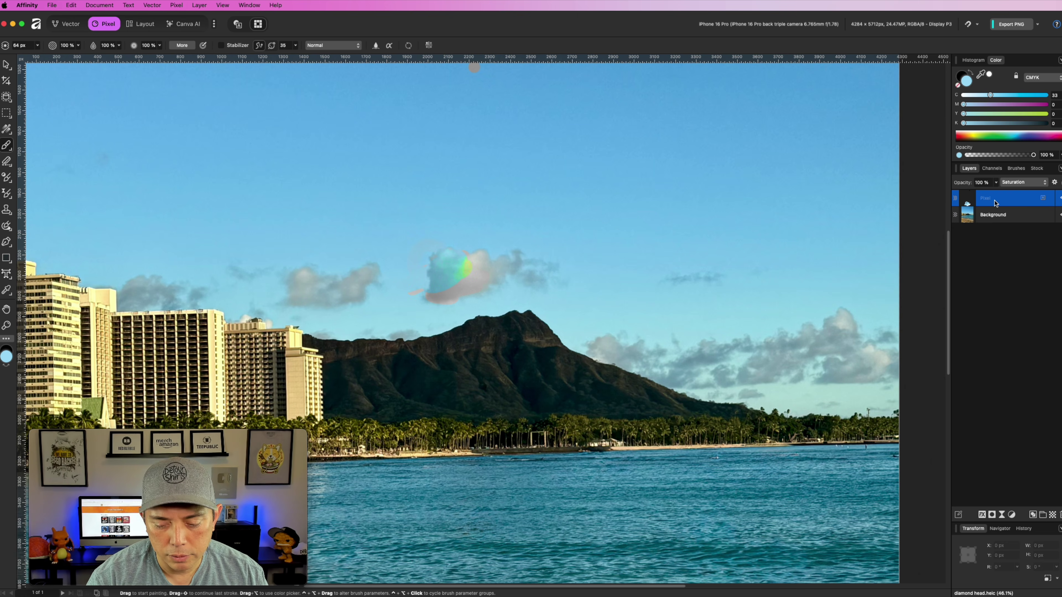
{"action": "key", "text": "Delete"}
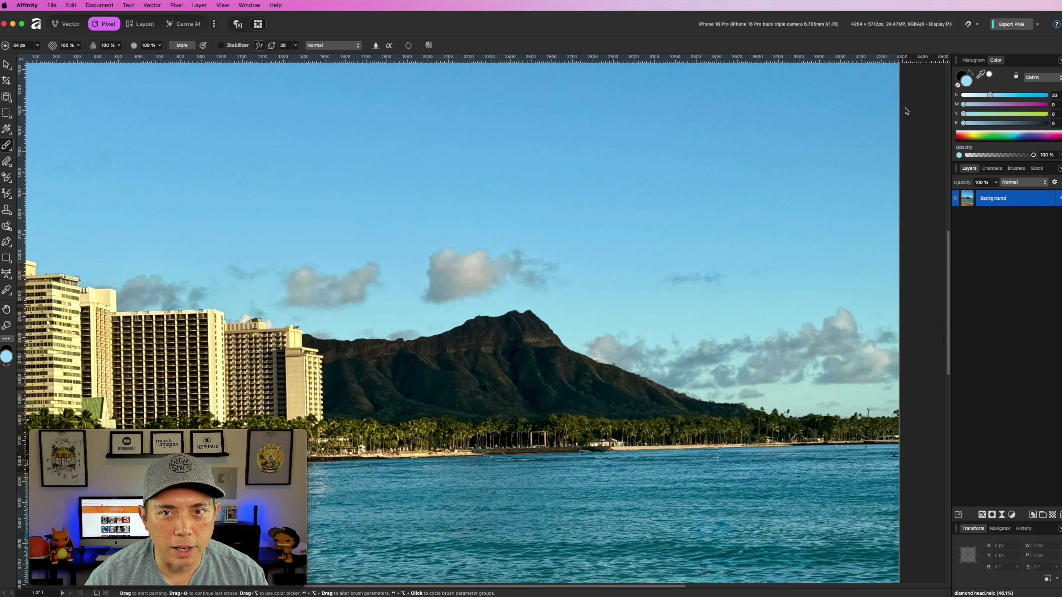
- Paint light blue brush strokes with cyan 45 over the clouds, the mountain slope and the water on the Background layer
{"action": "left_click_drag", "start_coordinate": [980, 74], "coordinate": [564, 273]}
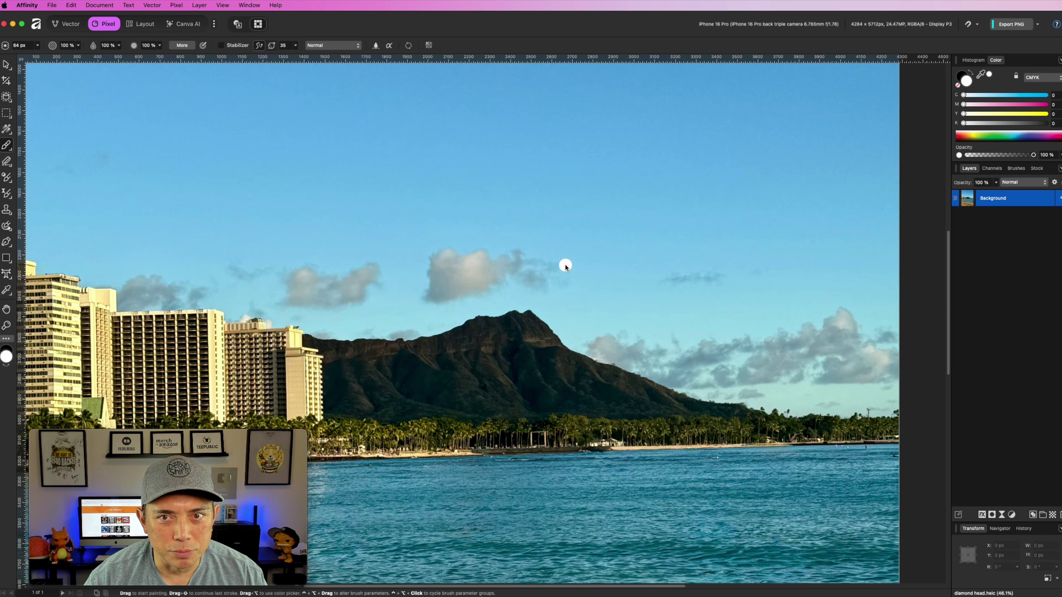
{"action": "left_click_drag", "start_coordinate": [963, 96], "coordinate": [1000, 95]}
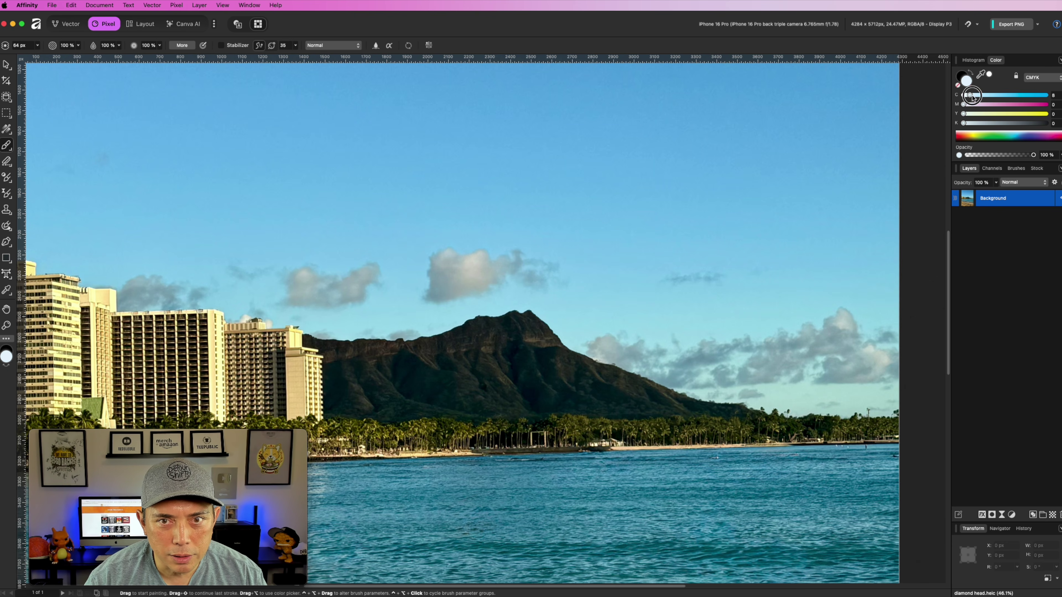
{"action": "mouse_move", "coordinate": [570, 273]}
{"action": "left_mouse_down"}
{"action": "mouse_move", "coordinate": [510, 261]}
{"action": "mouse_move", "coordinate": [514, 248]}
{"action": "mouse_move", "coordinate": [585, 270]}
{"action": "mouse_move", "coordinate": [535, 284]}
{"action": "mouse_move", "coordinate": [457, 268]}
{"action": "mouse_move", "coordinate": [467, 251]}
{"action": "mouse_move", "coordinate": [484, 263]}
{"action": "mouse_move", "coordinate": [426, 287]}
{"action": "mouse_move", "coordinate": [505, 280]}
{"action": "mouse_move", "coordinate": [413, 294]}
{"action": "mouse_move", "coordinate": [436, 272]}
{"action": "mouse_move", "coordinate": [566, 241]}
{"action": "mouse_move", "coordinate": [545, 249]}
{"action": "mouse_move", "coordinate": [483, 230]}
{"action": "mouse_move", "coordinate": [613, 227]}
{"action": "left_mouse_up"}
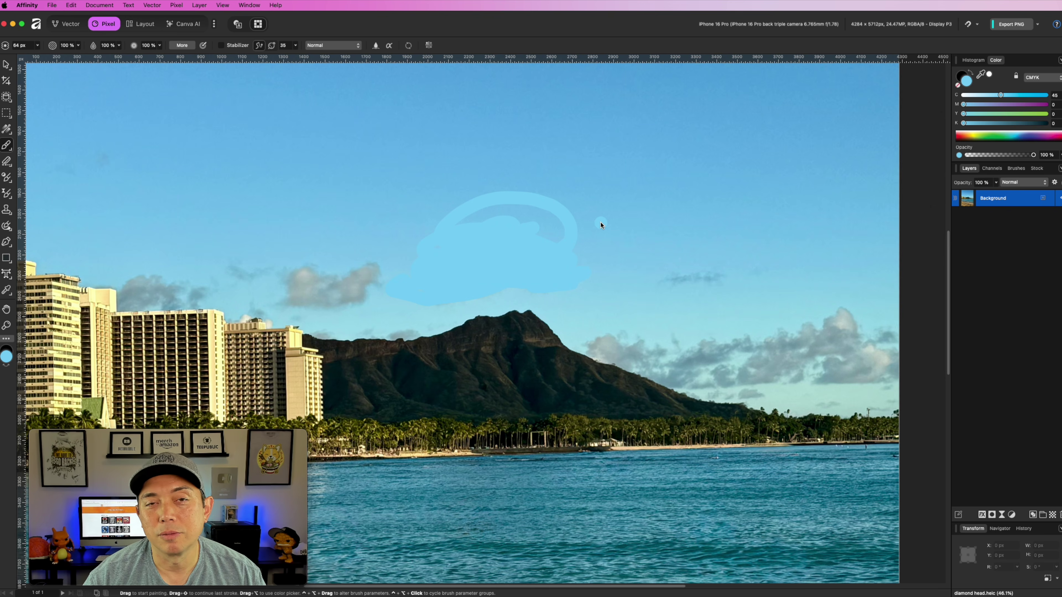
{"action": "mouse_move", "coordinate": [539, 302]}
{"action": "left_mouse_down"}
{"action": "mouse_move", "coordinate": [618, 354]}
{"action": "mouse_move", "coordinate": [594, 337]}
{"action": "mouse_move", "coordinate": [679, 357]}
{"action": "mouse_move", "coordinate": [621, 273]}
{"action": "left_mouse_up"}
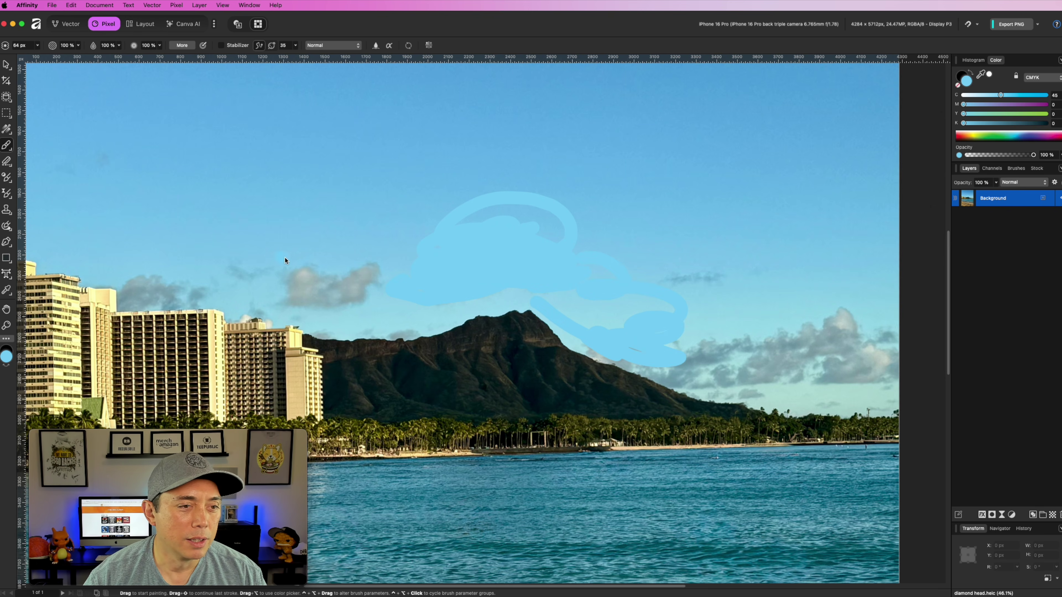
{"action": "mouse_move", "coordinate": [301, 277]}
{"action": "left_mouse_down"}
{"action": "mouse_move", "coordinate": [348, 260]}
{"action": "mouse_move", "coordinate": [321, 257]}
{"action": "left_mouse_up"}
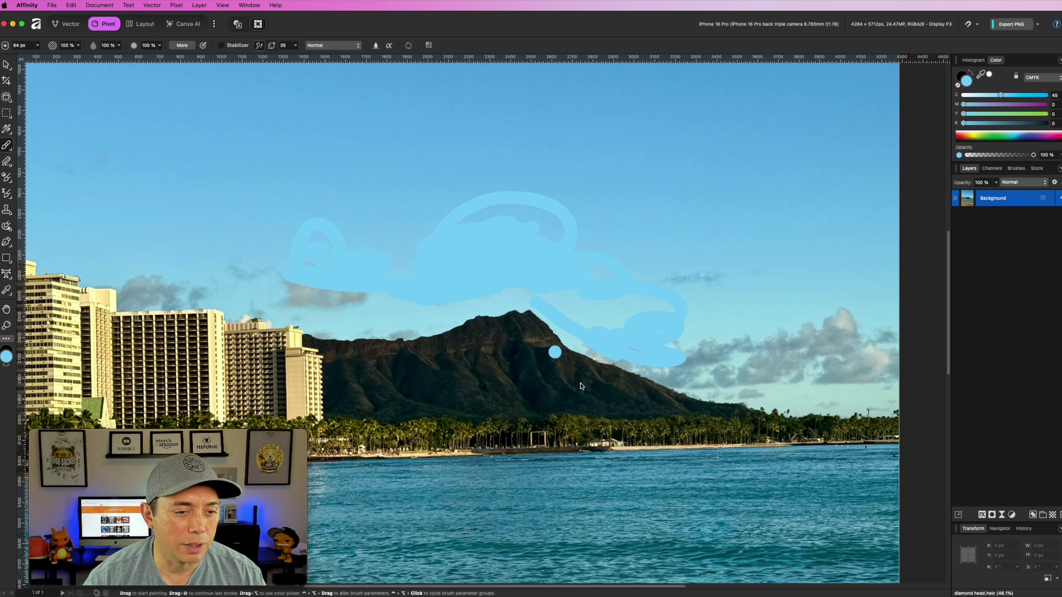
{"action": "mouse_move", "coordinate": [460, 492]}
{"action": "left_mouse_down"}
{"action": "mouse_move", "coordinate": [605, 483]}
{"action": "mouse_move", "coordinate": [538, 417]}
{"action": "left_mouse_up"}
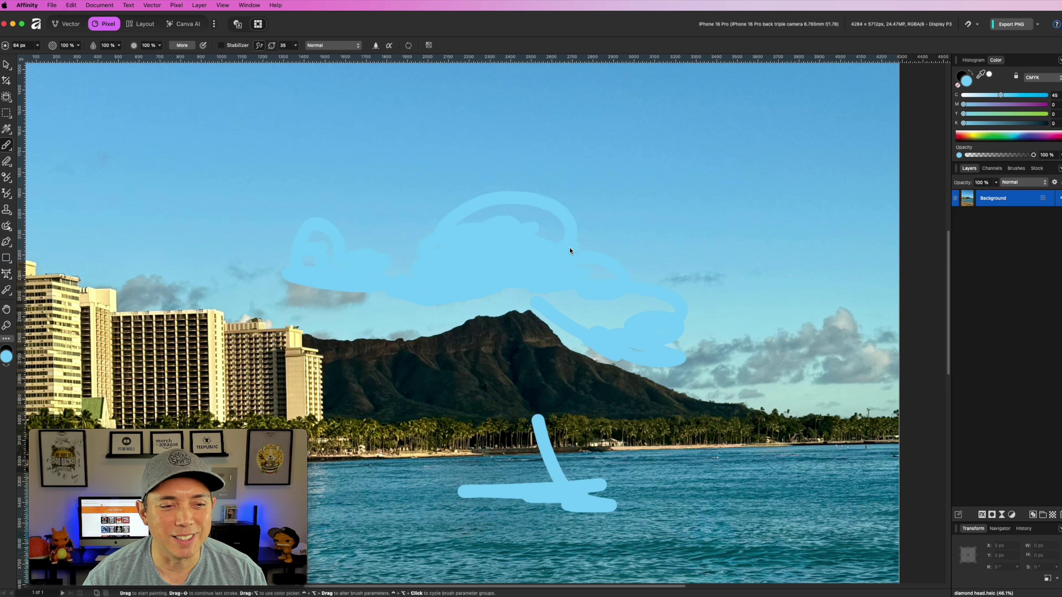
- Undo the light blue brush strokes and remove the Saturation pixel layer, leaving only the Background layer
{"action": "left_click", "coordinate": [11, 151]}
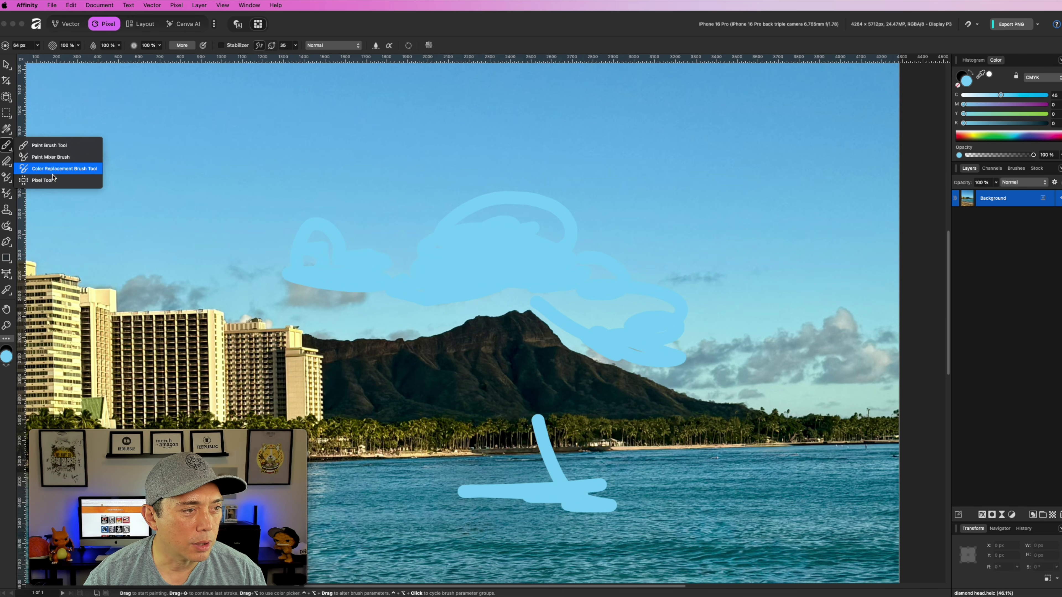
{"action": "left_click", "coordinate": [8, 150]}
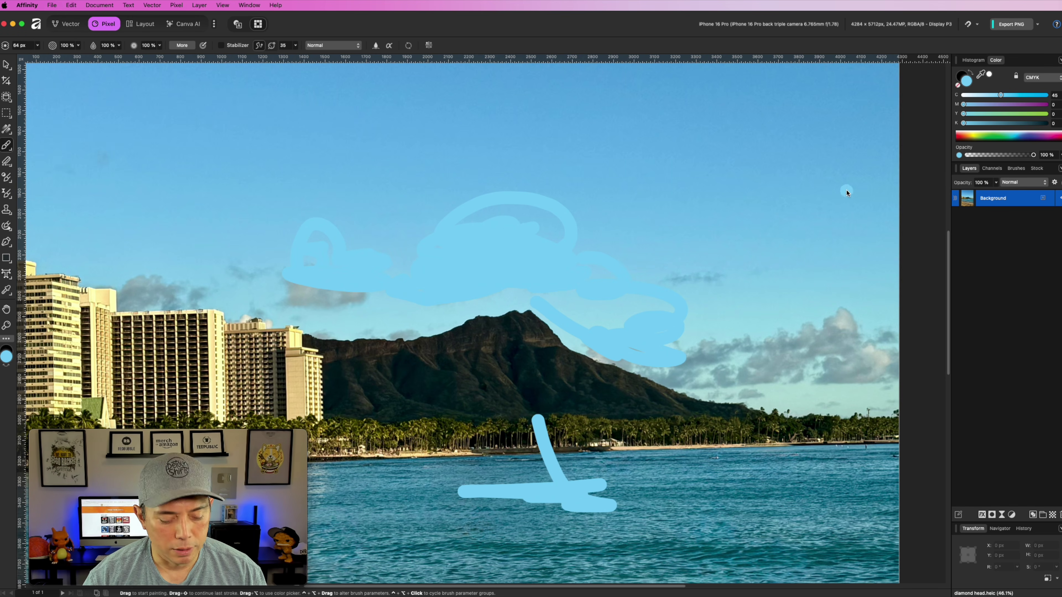
{"action": "key", "text": "super+z"}
{"action": "key", "text": "super+z"}
{"action": "key", "text": "super+z"}
{"action": "key", "text": "super+z"}
{"action": "key", "text": "super+z"}
{"action": "key", "text": "super+z"}
{"action": "key", "text": "super+z"}
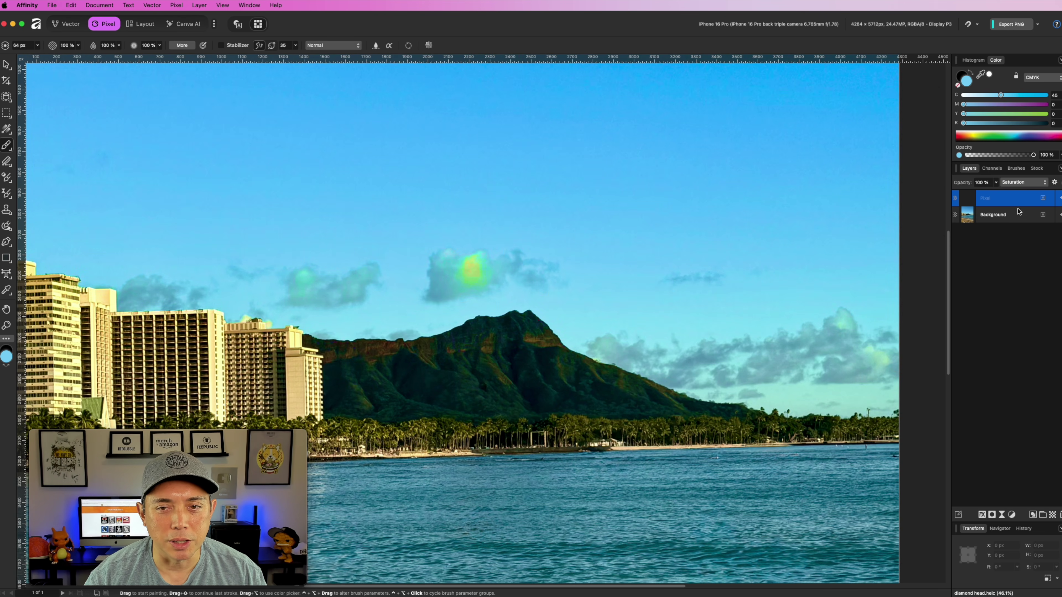
{"action": "key", "text": "super+z"}
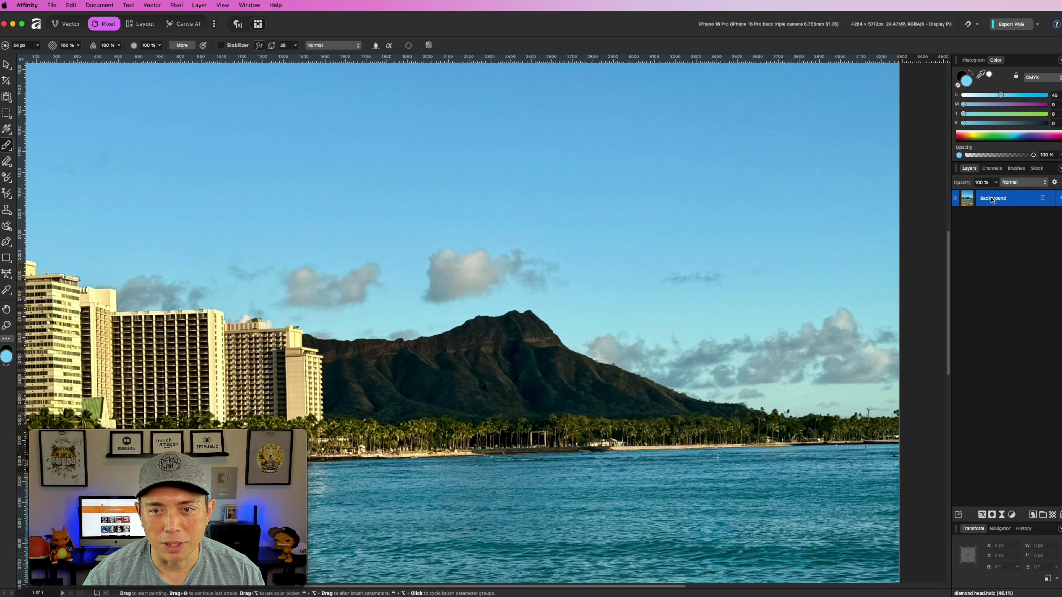
- Erase the cloud above Diamond Head and the sky around it with the 64 px Erase Brush Tool
{"action": "scroll", "coordinate": [558, 322], "scroll_direction": "down", "scroll_amount": 10}
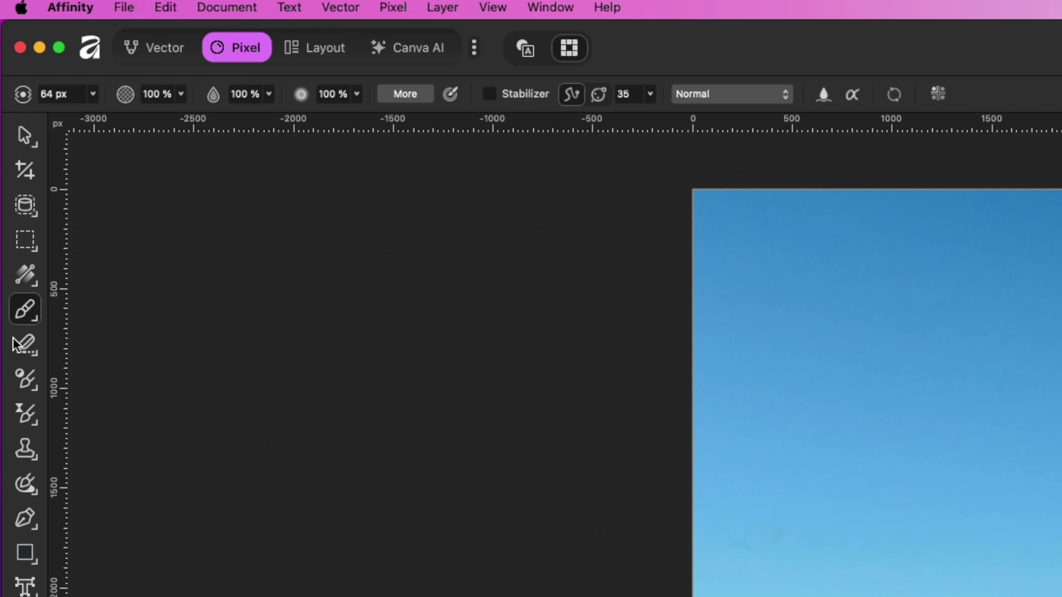
{"action": "left_click", "coordinate": [25, 346]}
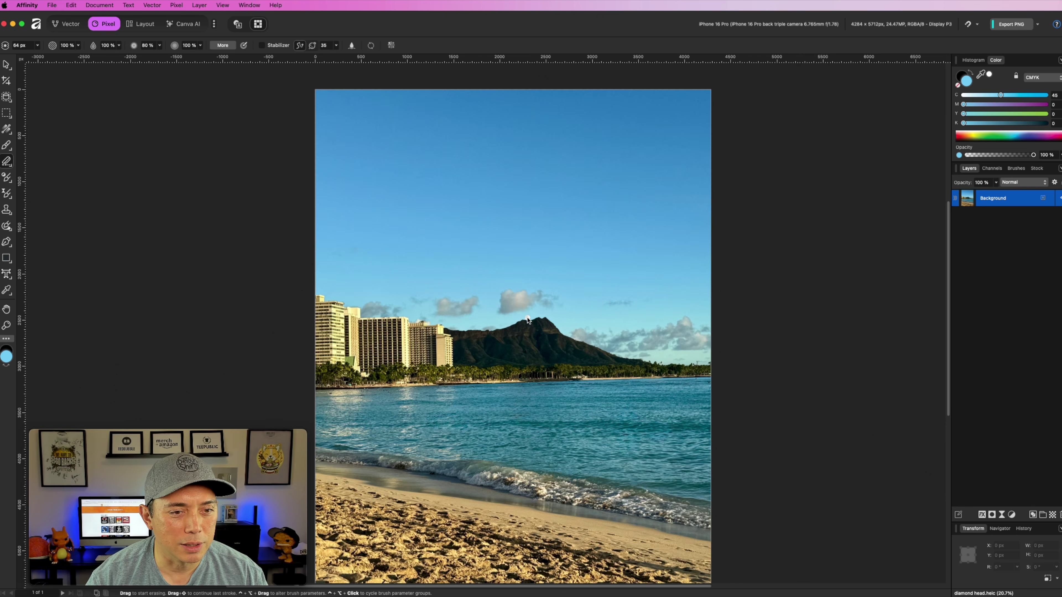
{"action": "scroll", "coordinate": [528, 321], "scroll_direction": "up", "scroll_amount": 6}
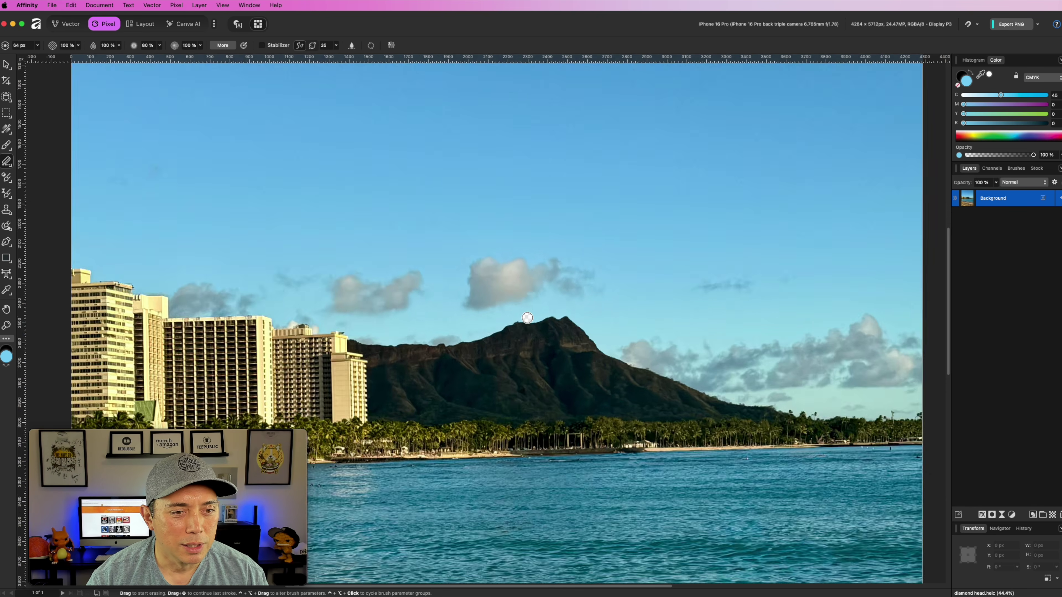
{"action": "mouse_move", "coordinate": [600, 269]}
{"action": "left_mouse_down"}
{"action": "mouse_move", "coordinate": [652, 245]}
{"action": "mouse_move", "coordinate": [607, 228]}
{"action": "mouse_move", "coordinate": [657, 223]}
{"action": "mouse_move", "coordinate": [378, 297]}
{"action": "mouse_move", "coordinate": [521, 261]}
{"action": "mouse_move", "coordinate": [471, 240]}
{"action": "mouse_move", "coordinate": [457, 246]}
{"action": "left_mouse_up"}
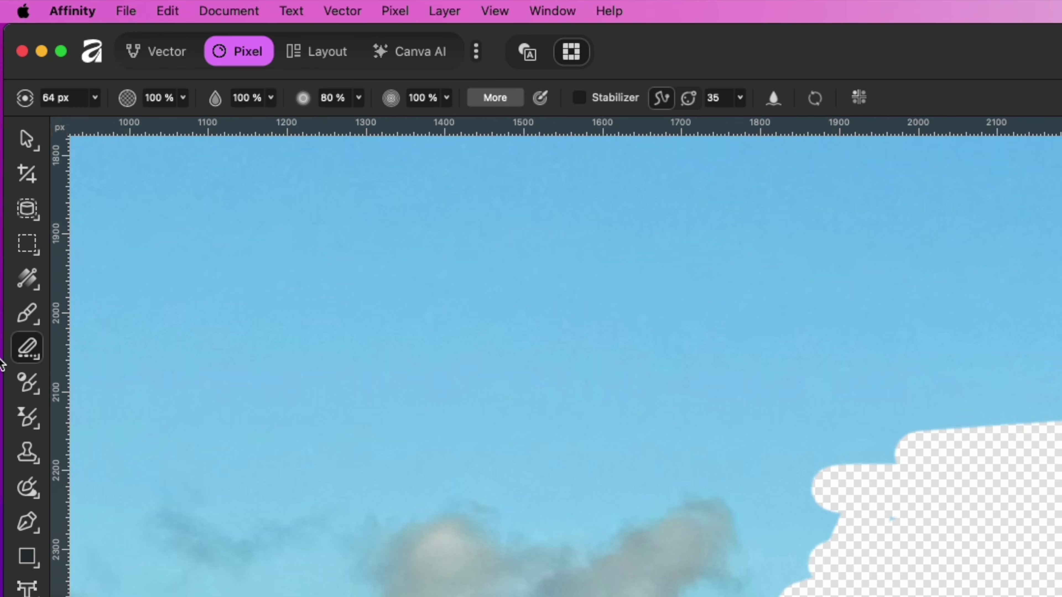
- Erase the sky along Diamond Head's summit ridge with the Background Erase Brush
{"action": "left_click", "coordinate": [37, 359]}
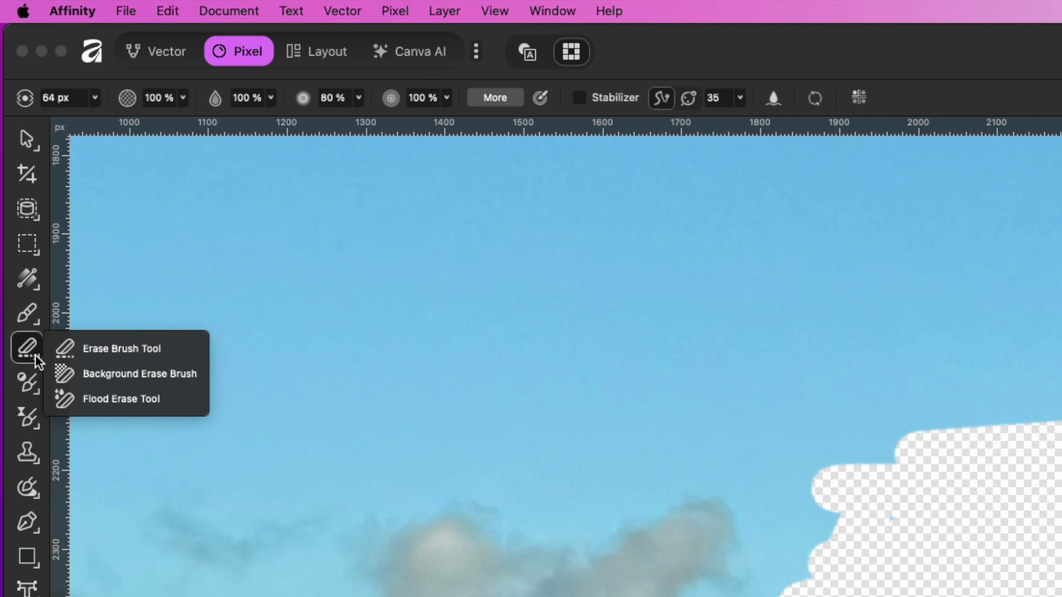
{"action": "left_click", "coordinate": [103, 369]}
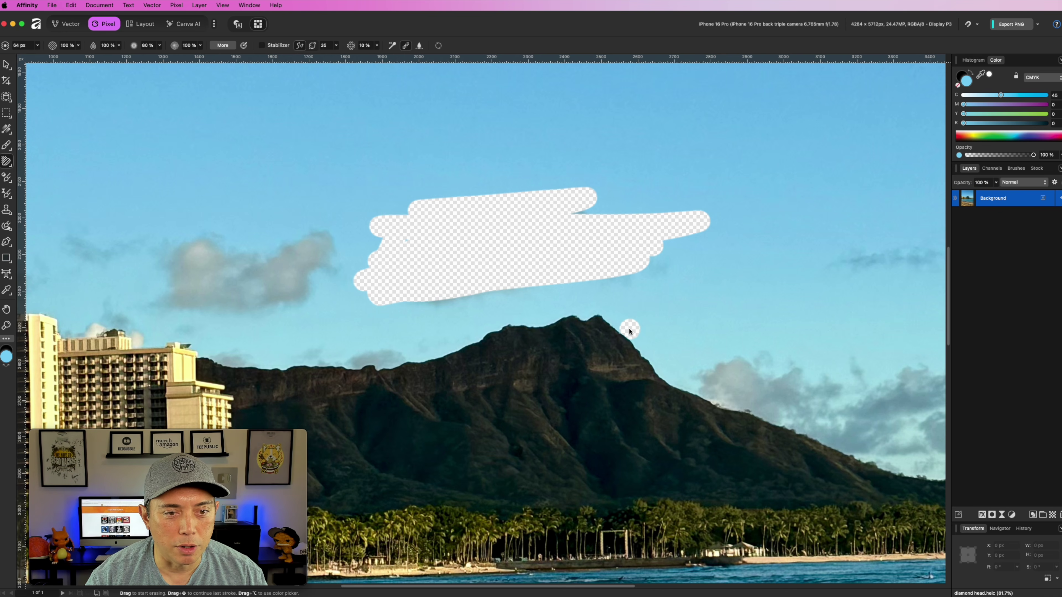
{"action": "mouse_move", "coordinate": [642, 346]}
{"action": "left_mouse_down"}
{"action": "mouse_move", "coordinate": [592, 308]}
{"action": "mouse_move", "coordinate": [500, 325]}
{"action": "mouse_move", "coordinate": [447, 358]}
{"action": "left_mouse_up"}
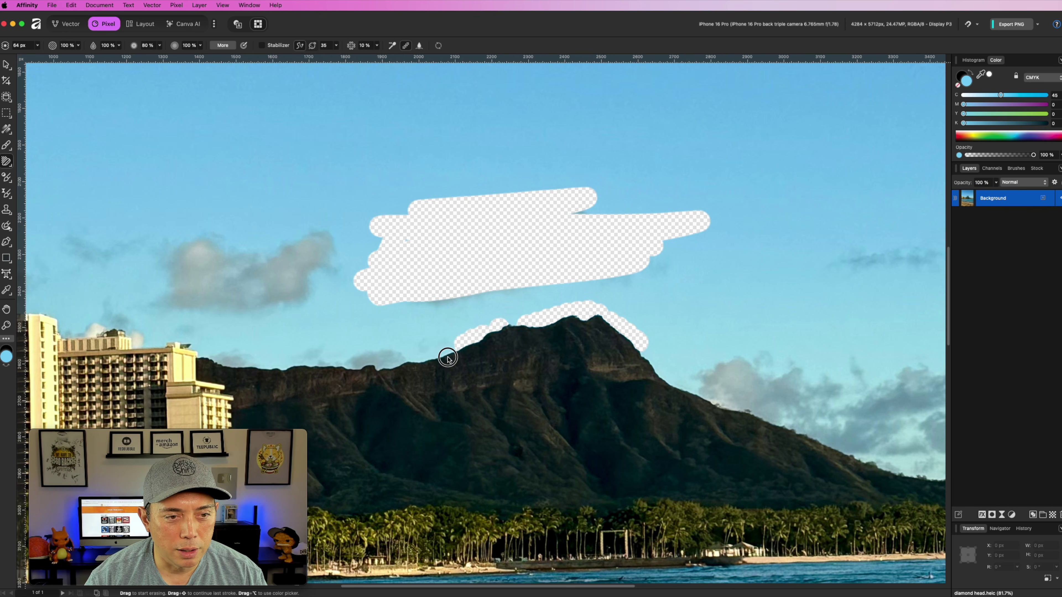
- Extend the Background Erase Brush strokes down both slopes of Diamond Head and into the sky beside the clouds
{"action": "left_click_drag", "start_coordinate": [543, 322], "coordinate": [442, 353]}
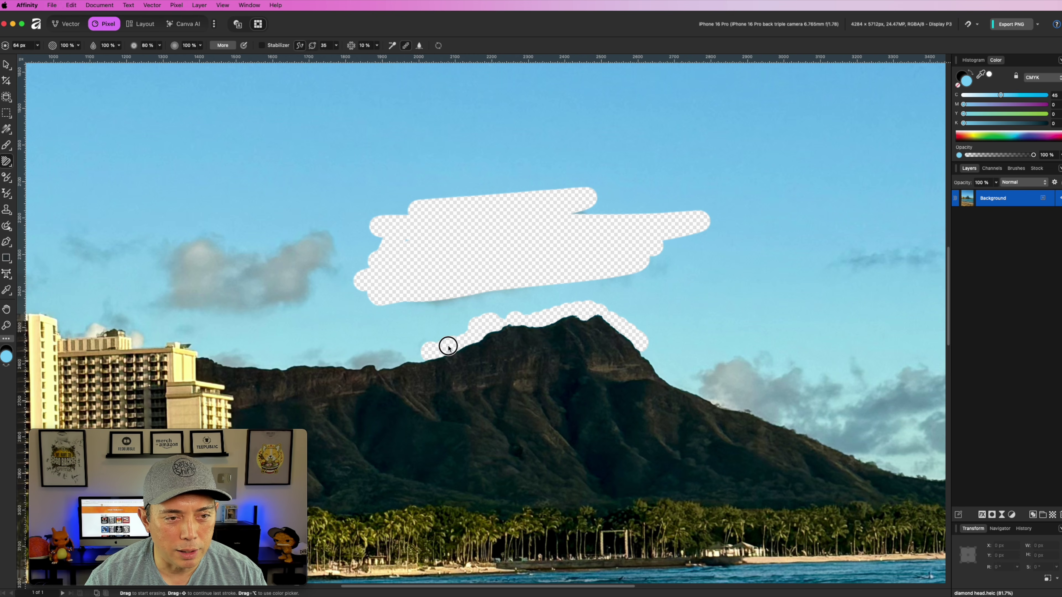
{"action": "left_click_drag", "start_coordinate": [636, 337], "coordinate": [723, 401]}
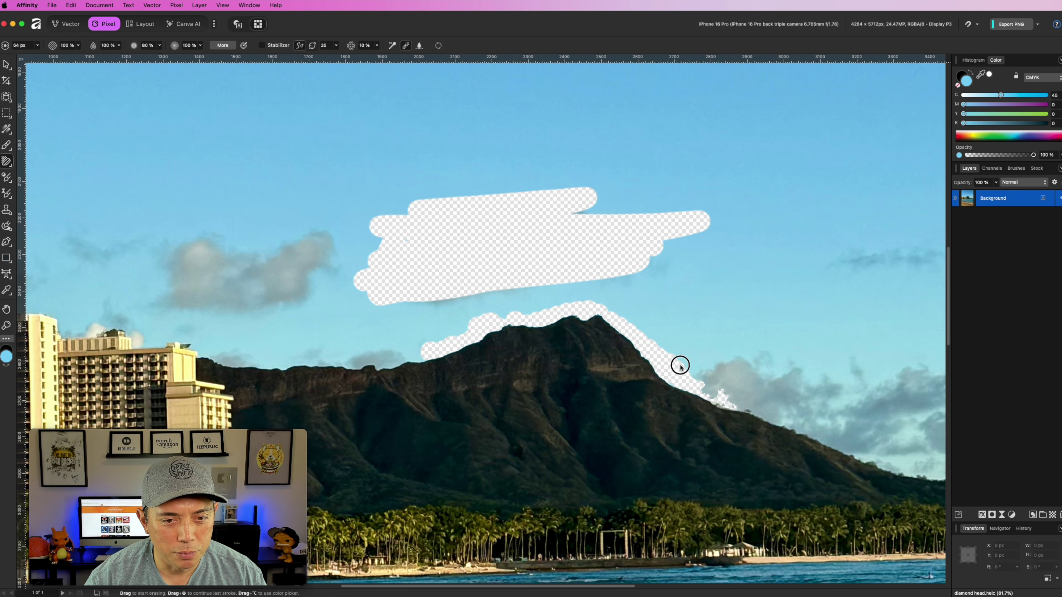
{"action": "left_click_drag", "start_coordinate": [725, 364], "coordinate": [706, 341]}
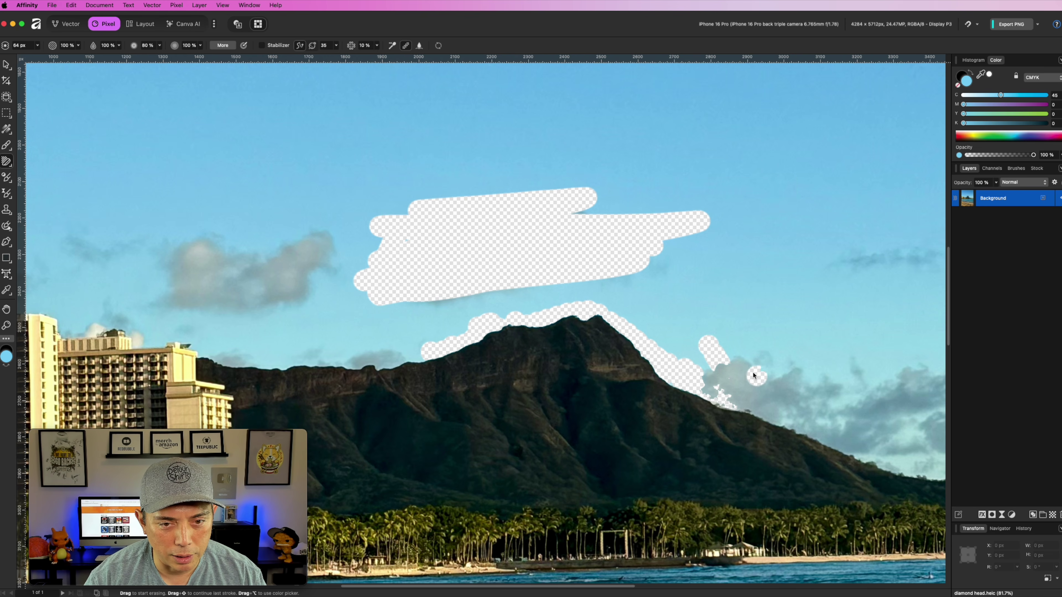
- Undo the background erase strokes along the ridge and the erased cloud above Diamond Head
{"action": "key", "text": "super+z"}
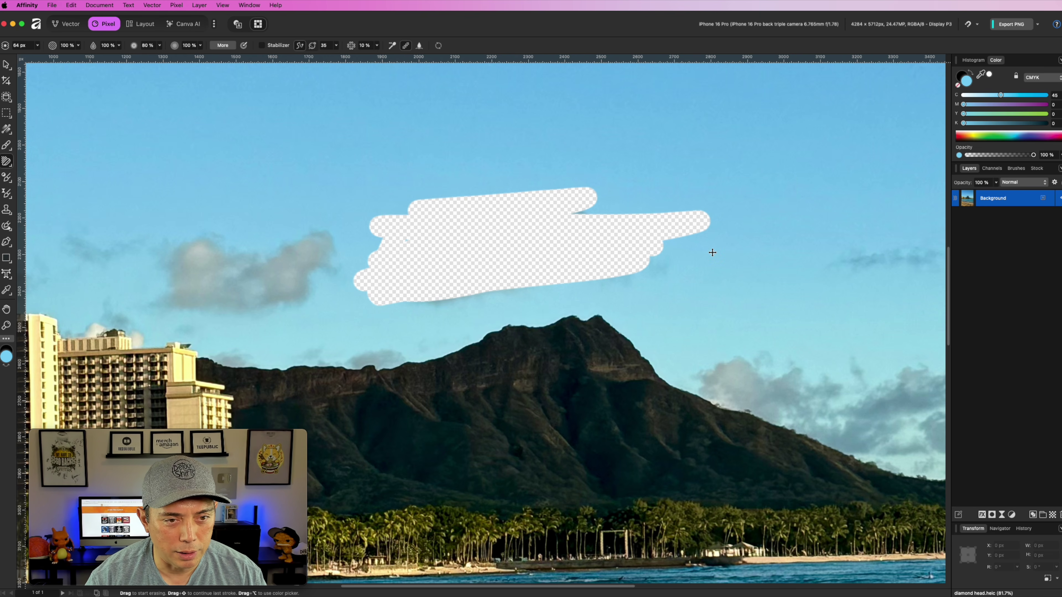
{"action": "key", "text": "super+z"}
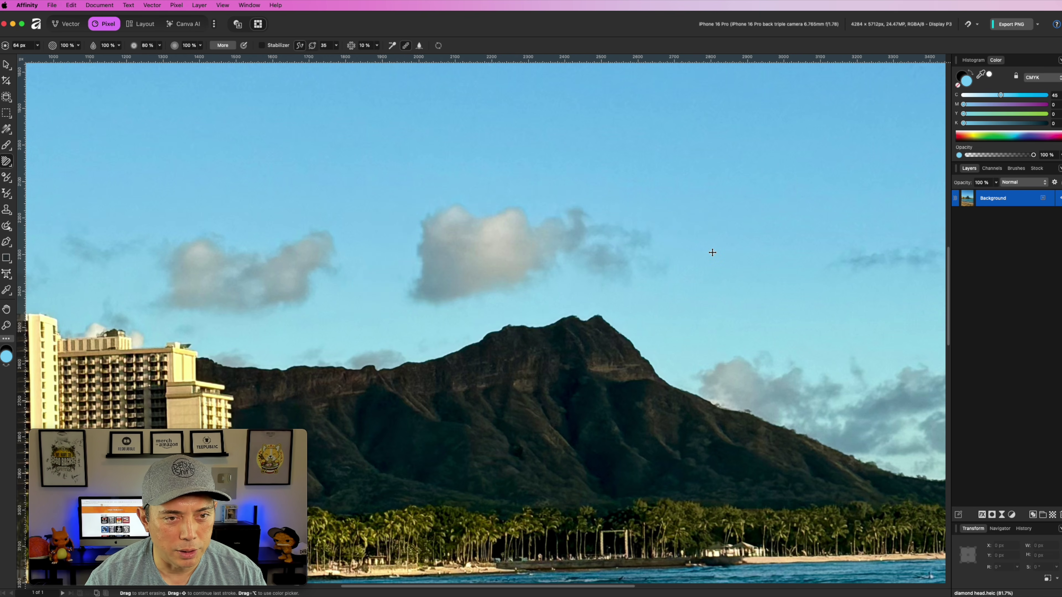
- Try the Flood Erase Tool at 20% tolerance on the sky, undo it and return to the Erase Brush Tool
{"action": "left_click", "coordinate": [13, 168]}
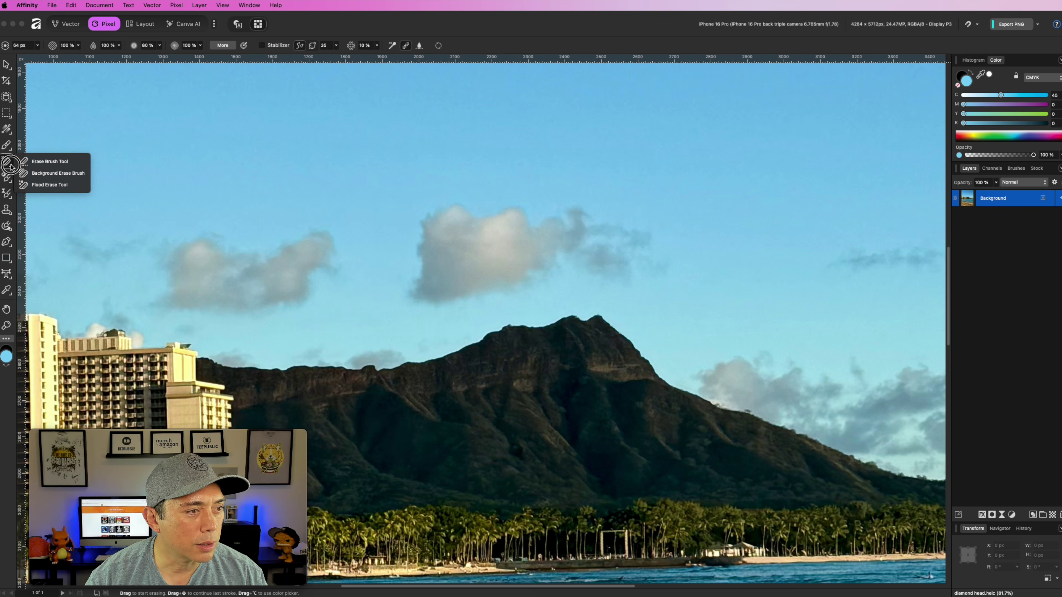
{"action": "left_click", "coordinate": [28, 186]}
{"action": "scroll", "coordinate": [408, 142], "scroll_direction": "down", "scroll_amount": 5}
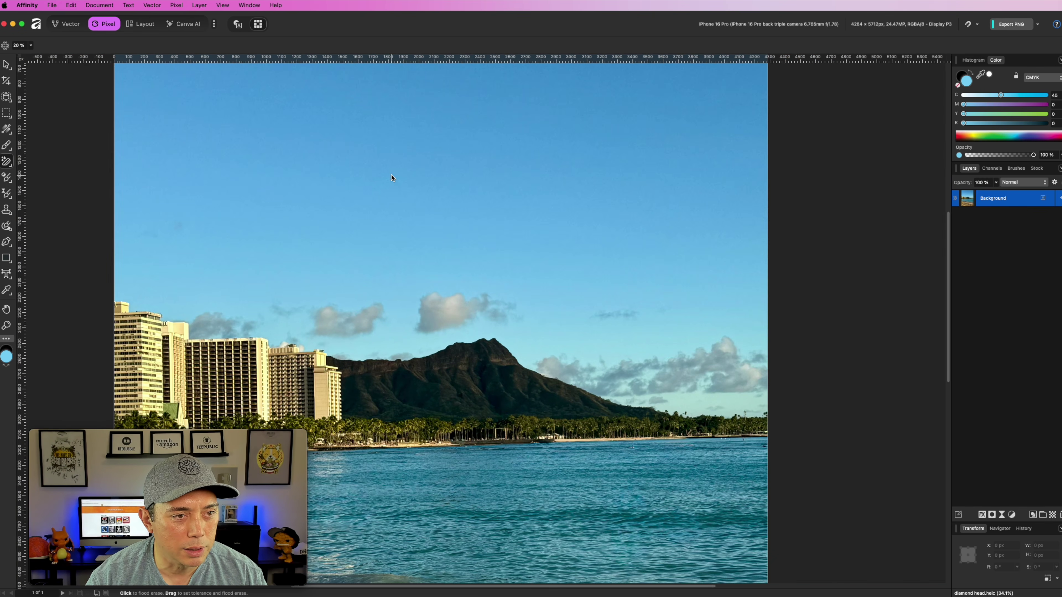
{"action": "left_click", "coordinate": [391, 176]}
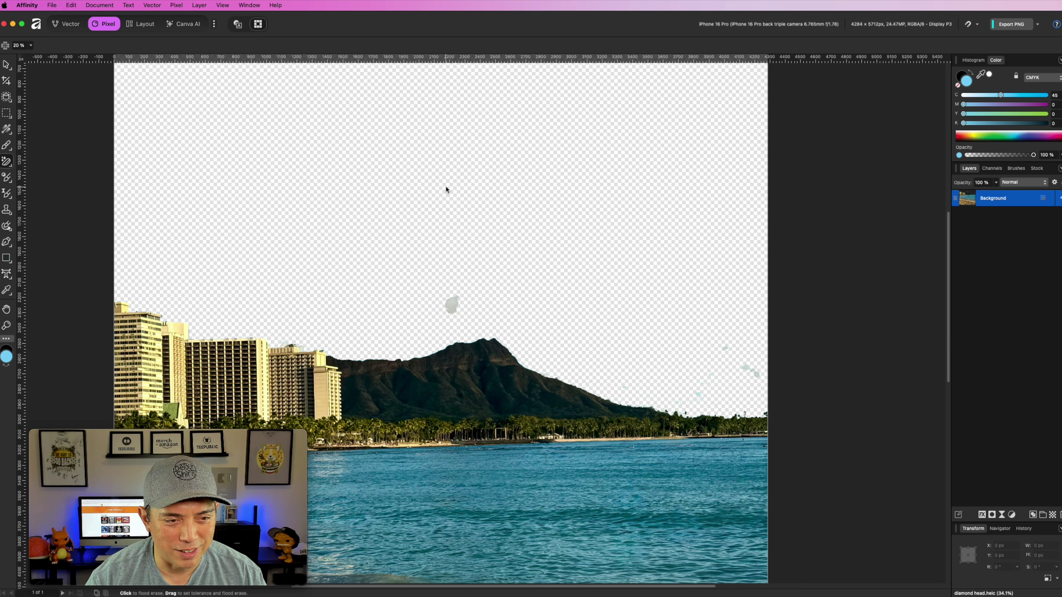
{"action": "key", "text": "super+z"}
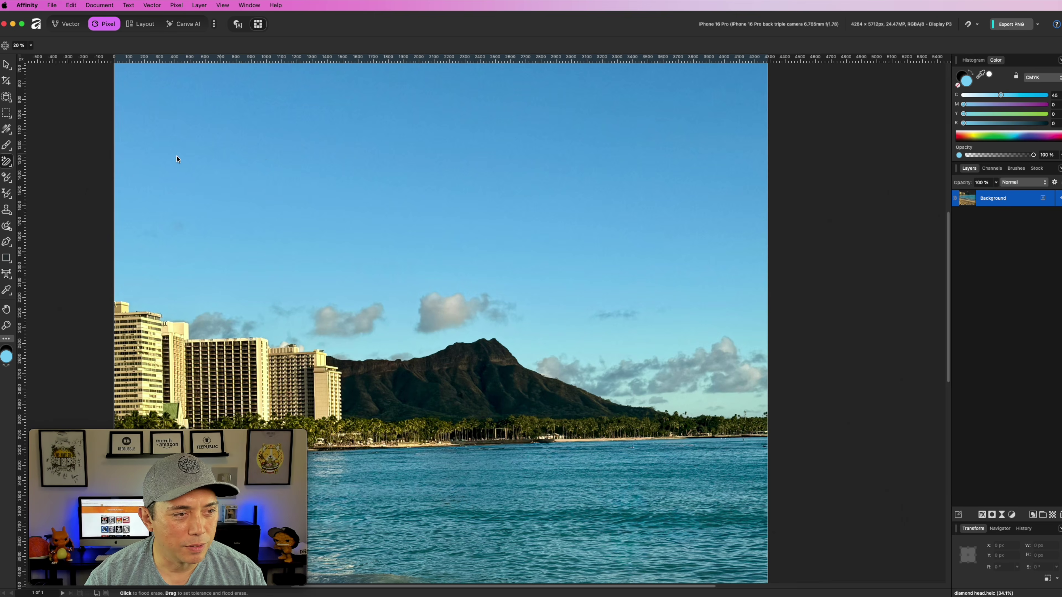
{"action": "left_click", "coordinate": [10, 166]}
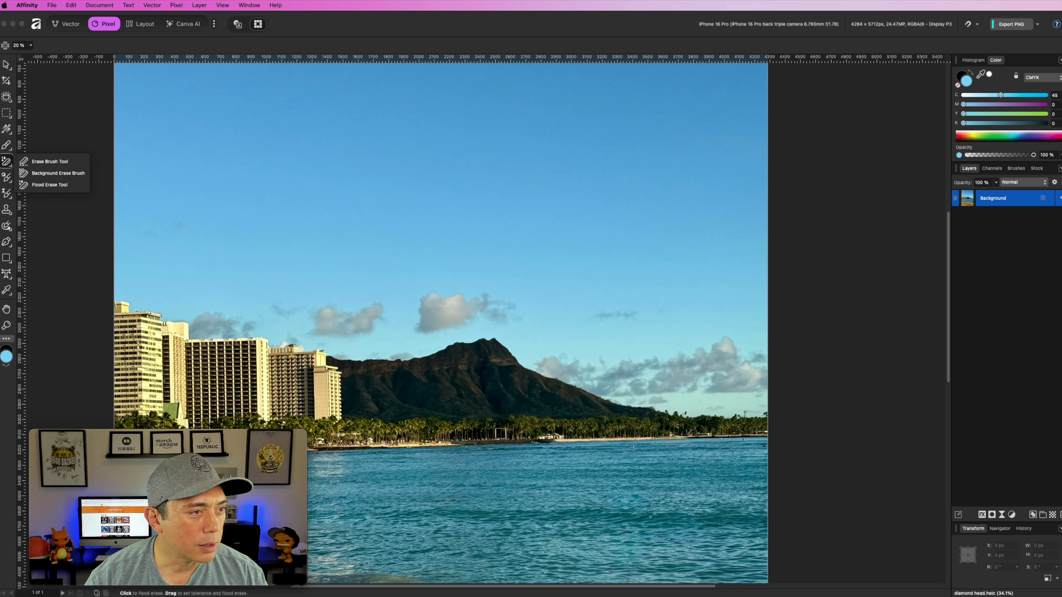
{"action": "left_click", "coordinate": [47, 162]}
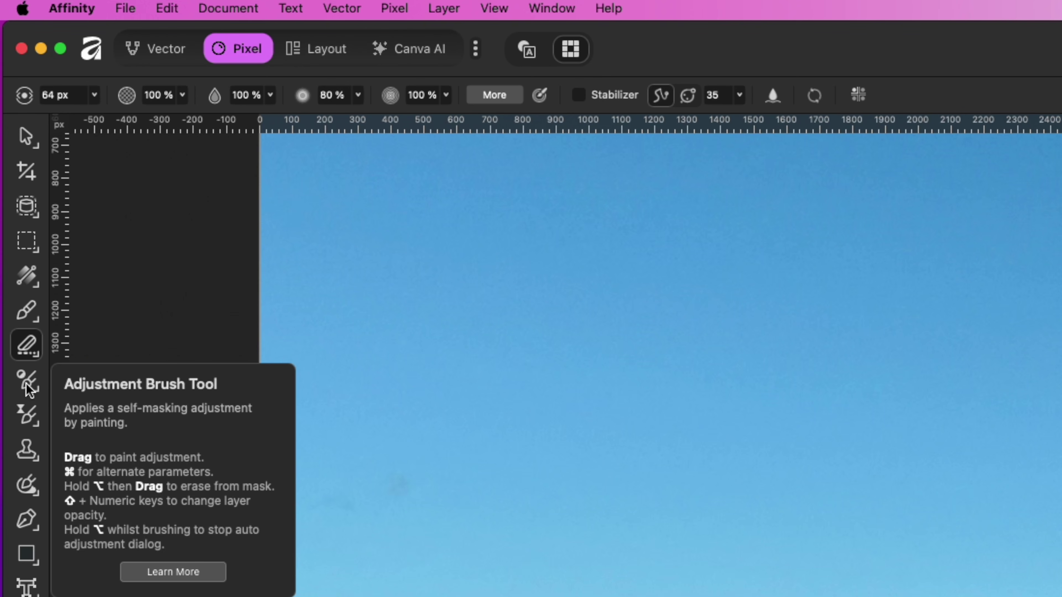
- Activate the Adjustment Brush Tool, trying Levels and Brightness/Contrast as its adjustment before returning to Exposure
{"action": "left_click", "coordinate": [26, 387]}
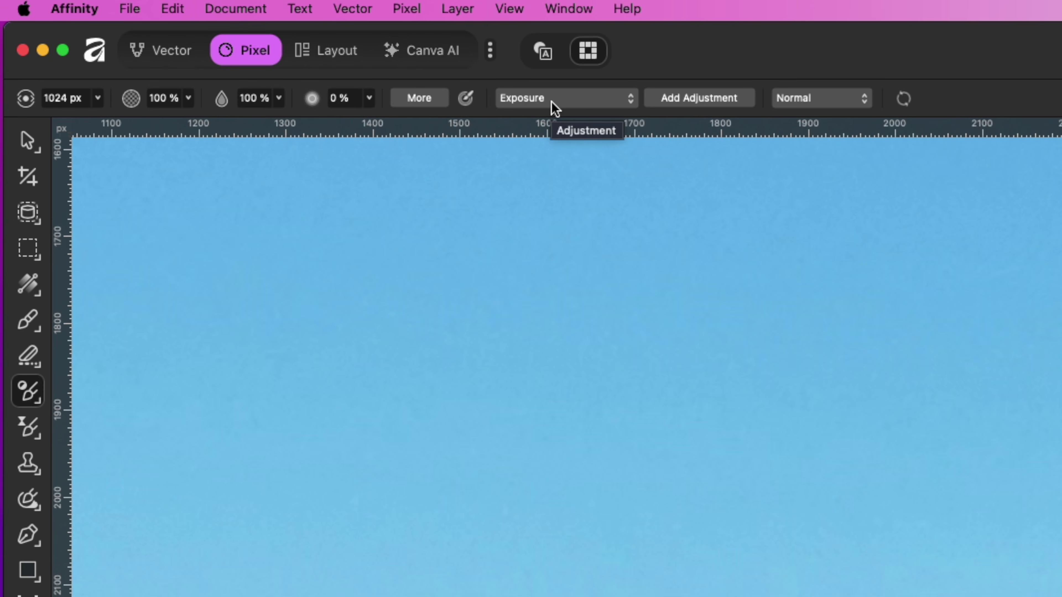
{"action": "left_click", "coordinate": [555, 108]}
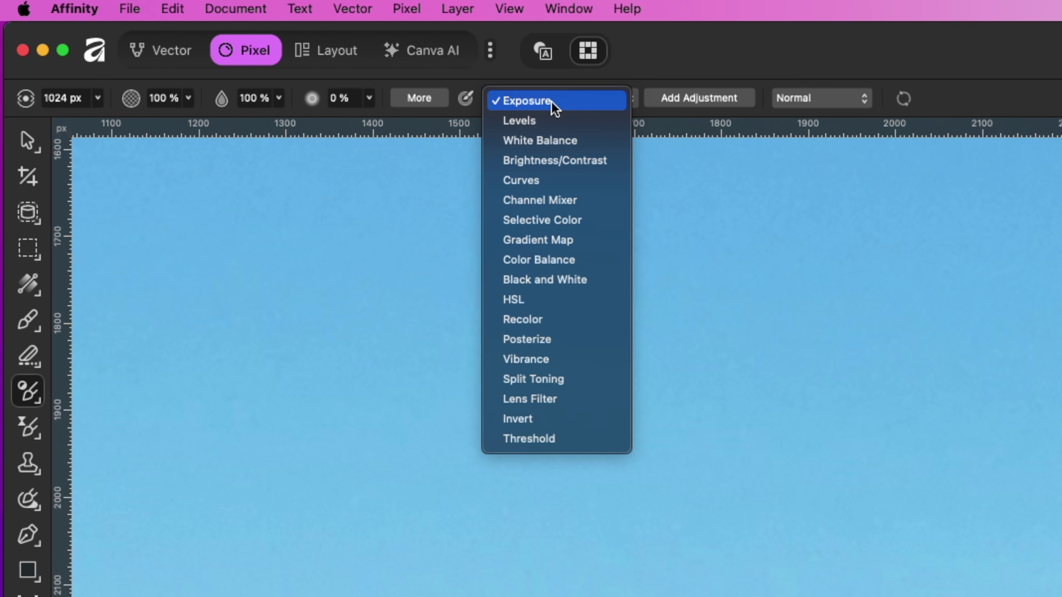
{"action": "left_click", "coordinate": [527, 121]}
{"action": "left_click", "coordinate": [530, 104]}
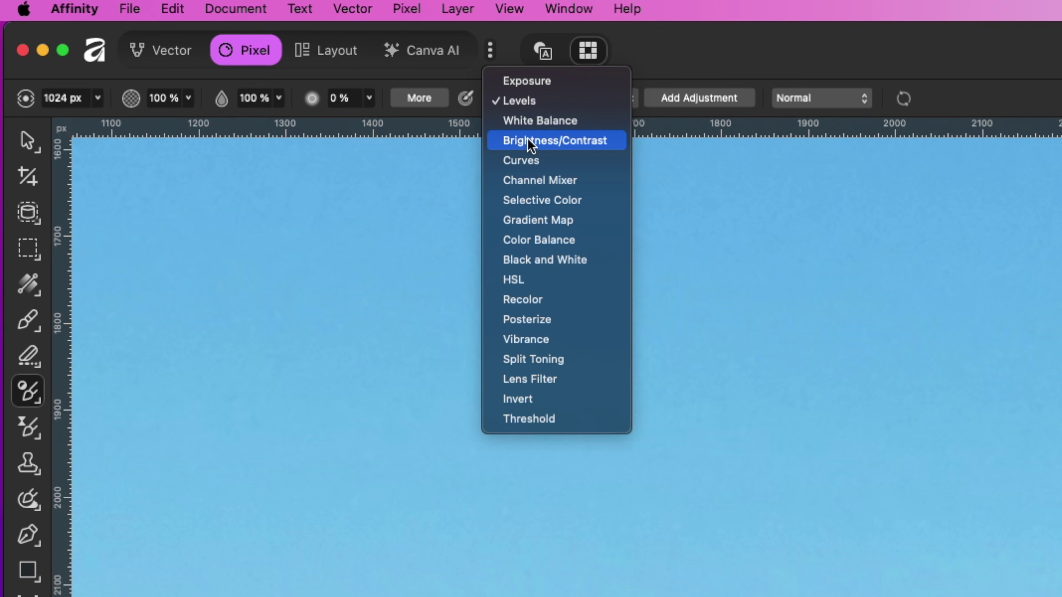
{"action": "left_click", "coordinate": [539, 141]}
{"action": "left_click", "coordinate": [606, 99]}
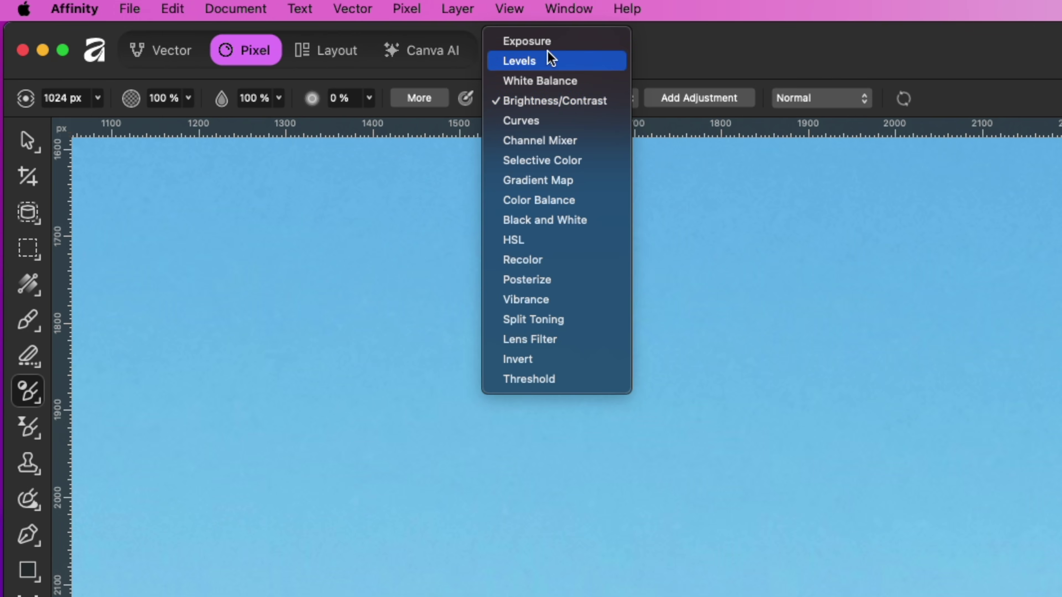
{"action": "left_click", "coordinate": [547, 40]}
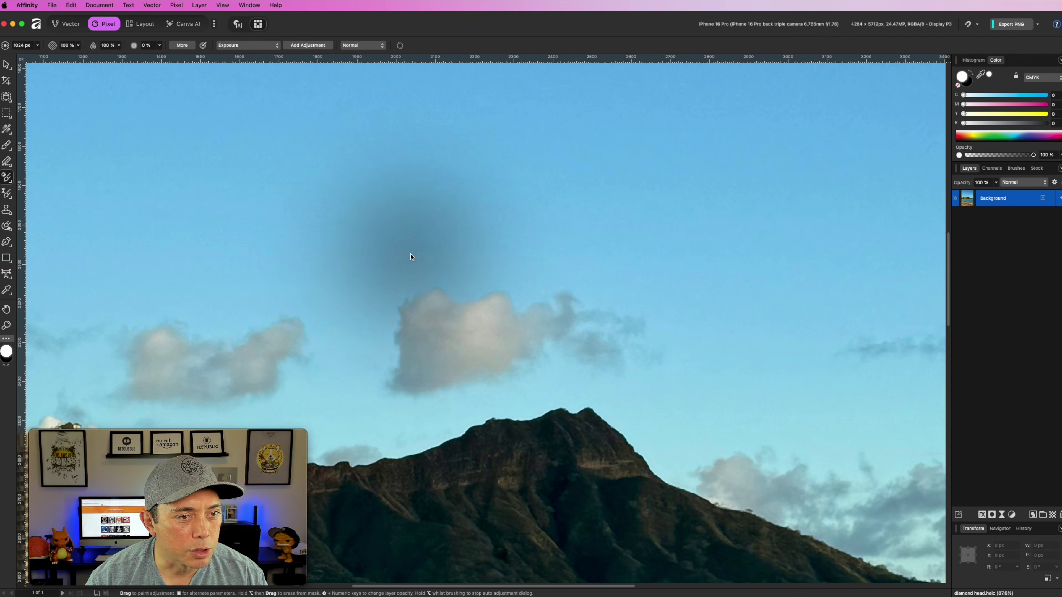
{"action": "key", "text": "super+z"}
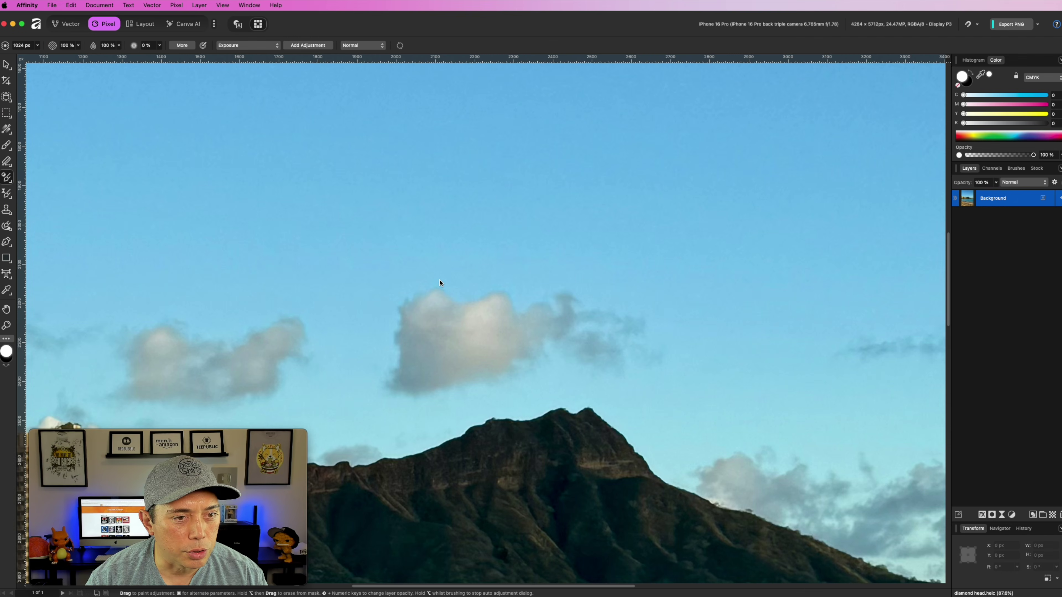
- Paint a Black and White adjustment across the beach sand with the 1024 px Adjustment Brush
{"action": "scroll", "coordinate": [440, 279], "scroll_direction": "down", "scroll_amount": 2}
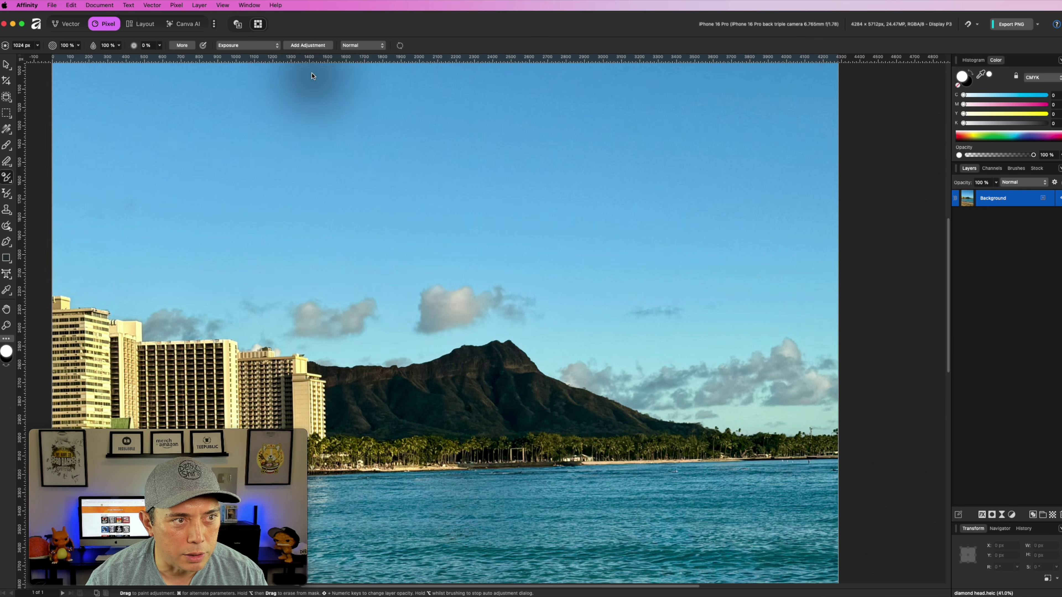
{"action": "left_click", "coordinate": [276, 45]}
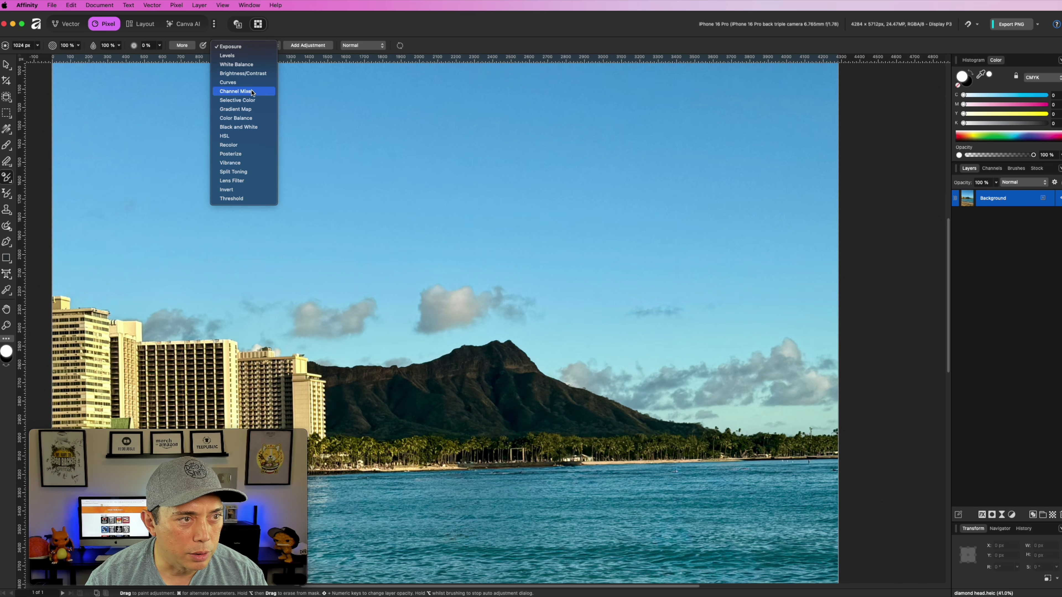
{"action": "left_click", "coordinate": [253, 132]}
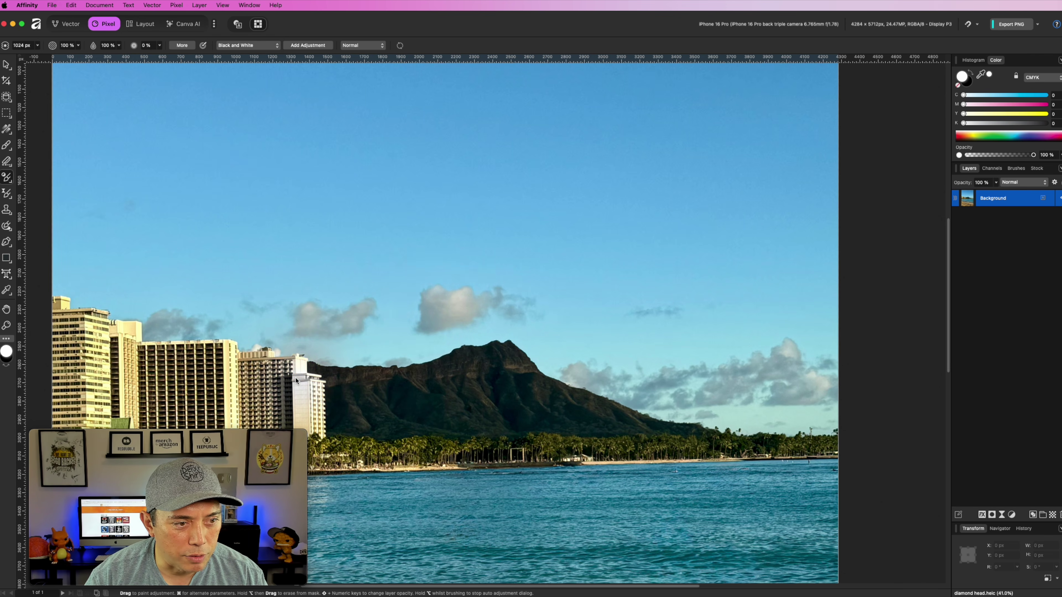
{"action": "scroll", "coordinate": [234, 318], "scroll_direction": "down", "scroll_amount": 4}
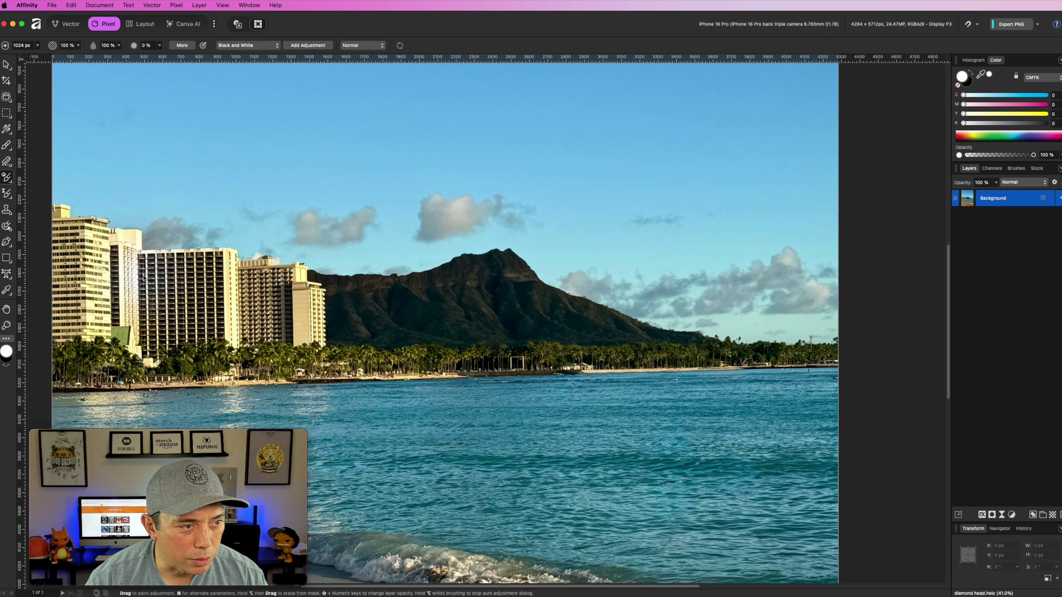
{"action": "scroll", "coordinate": [142, 272], "scroll_direction": "down", "scroll_amount": 12}
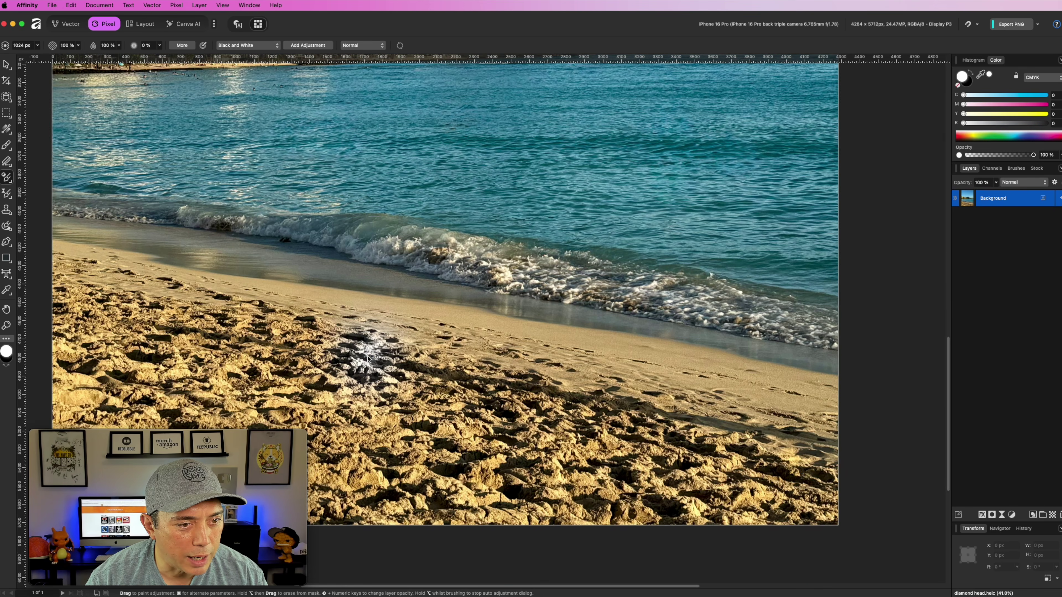
{"action": "mouse_move", "coordinate": [317, 311]}
{"action": "left_mouse_down"}
{"action": "mouse_move", "coordinate": [618, 355]}
{"action": "mouse_move", "coordinate": [732, 439]}
{"action": "mouse_move", "coordinate": [377, 419]}
{"action": "mouse_move", "coordinate": [232, 324]}
{"action": "mouse_move", "coordinate": [109, 347]}
{"action": "left_mouse_up"}
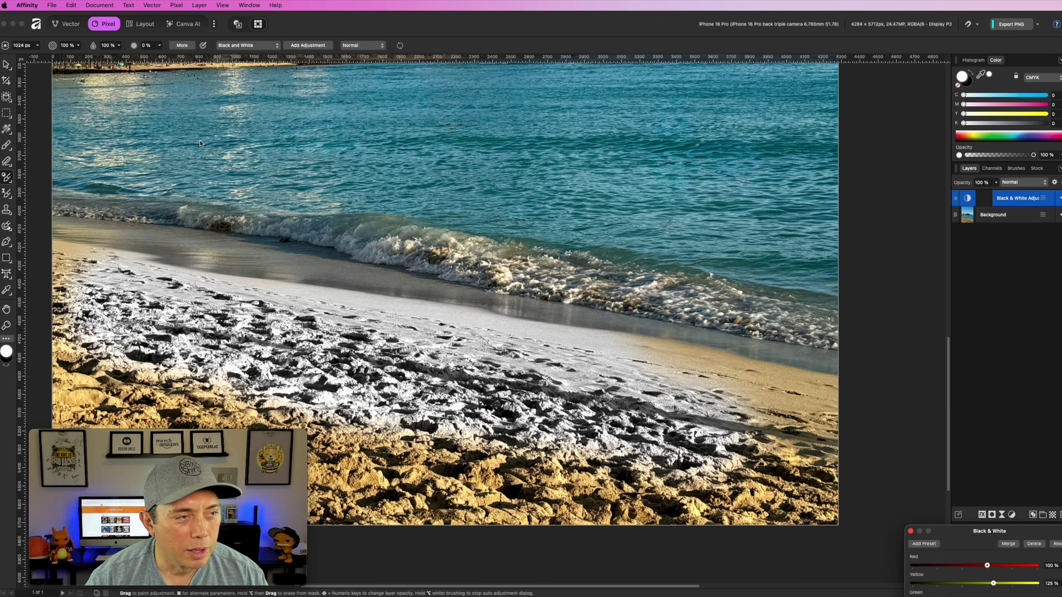
- Extend the Black and White adjustment over the sand towards the photo's right edge
{"action": "left_click", "coordinate": [275, 46]}
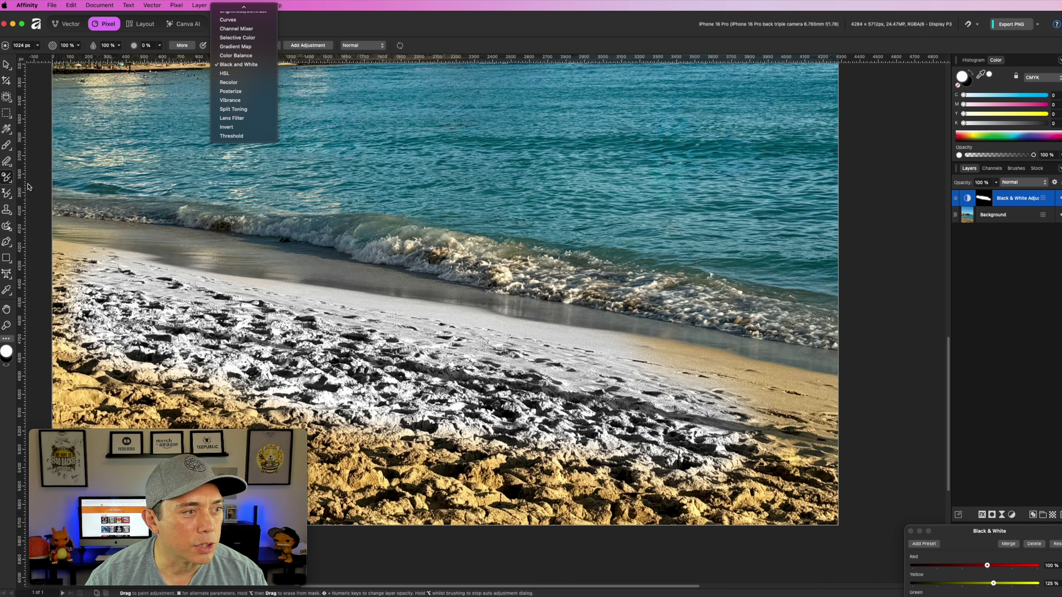
{"action": "left_click", "coordinate": [8, 180]}
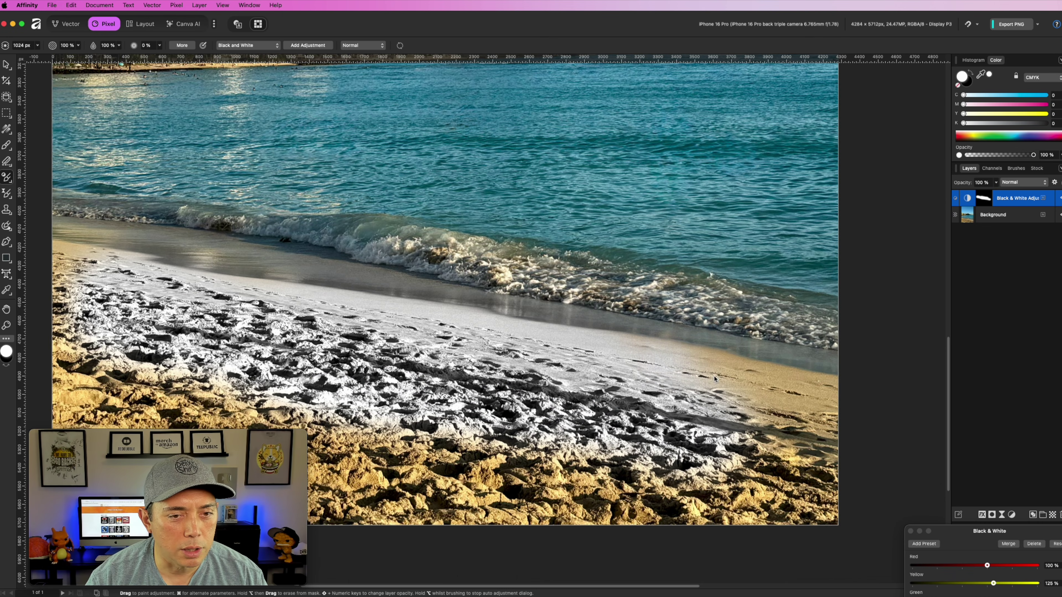
{"action": "left_click_drag", "start_coordinate": [662, 364], "coordinate": [596, 384]}
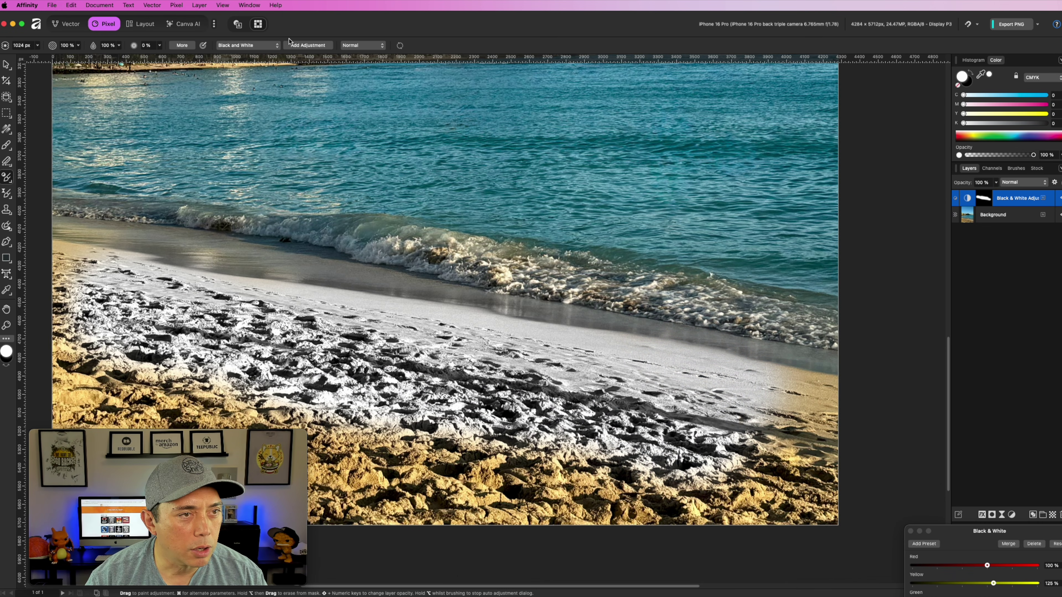
{"action": "left_click", "coordinate": [277, 46]}
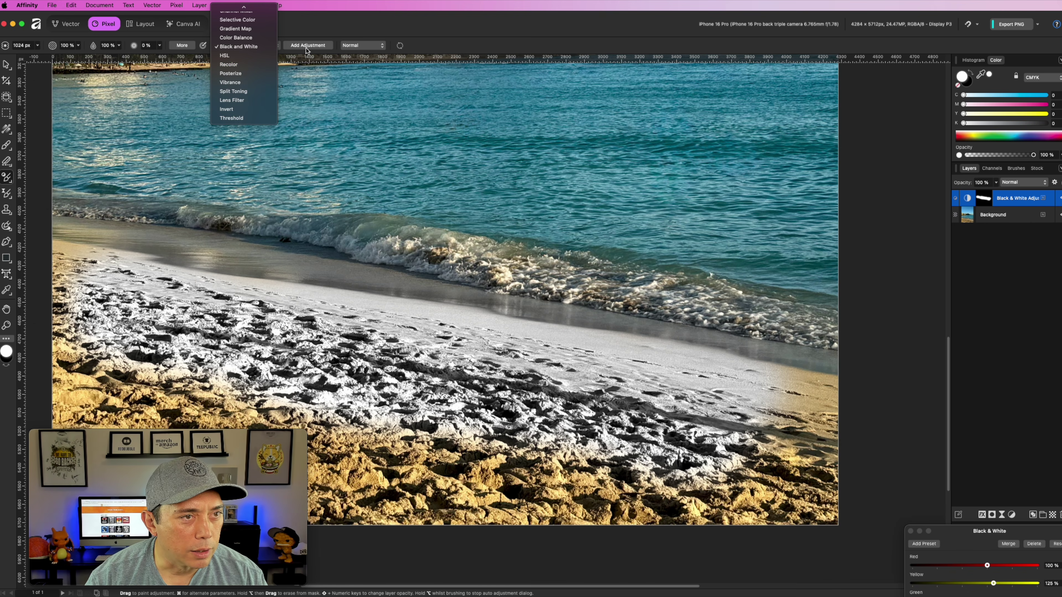
{"action": "left_click", "coordinate": [322, 46]}
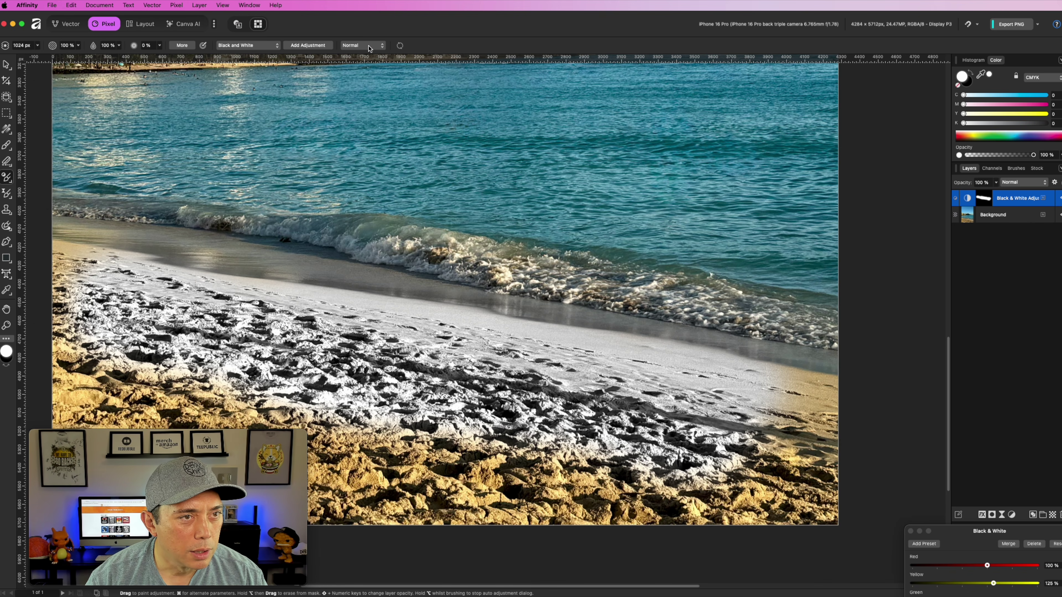
{"action": "left_click", "coordinate": [379, 46]}
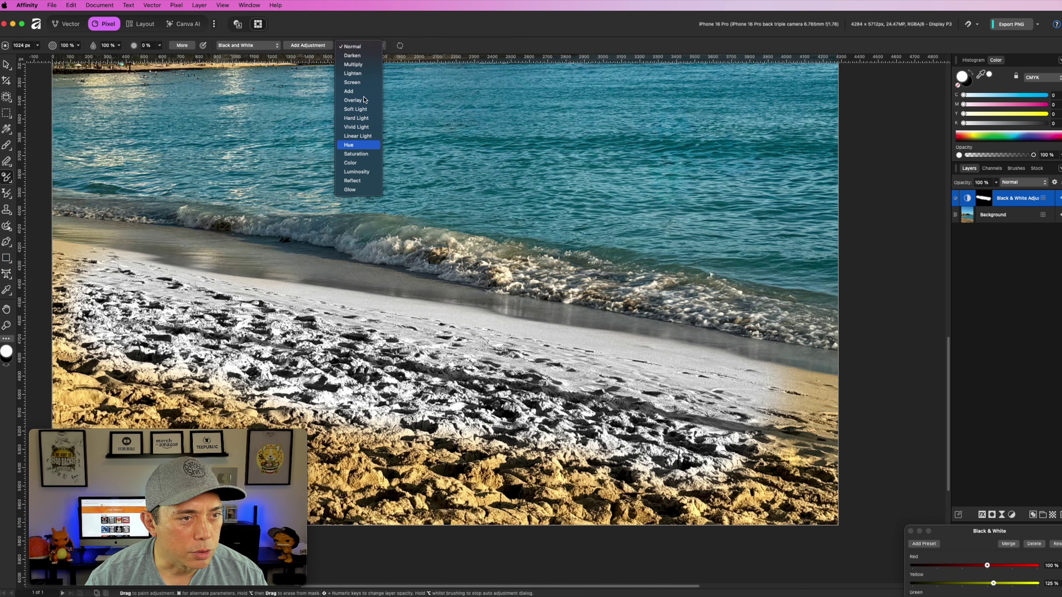
{"action": "left_click", "coordinate": [372, 45]}
- Paint the Black and White adjustment over the hotels, Diamond Head and the shoreline
{"action": "scroll", "coordinate": [453, 311], "scroll_direction": "down", "scroll_amount": 5}
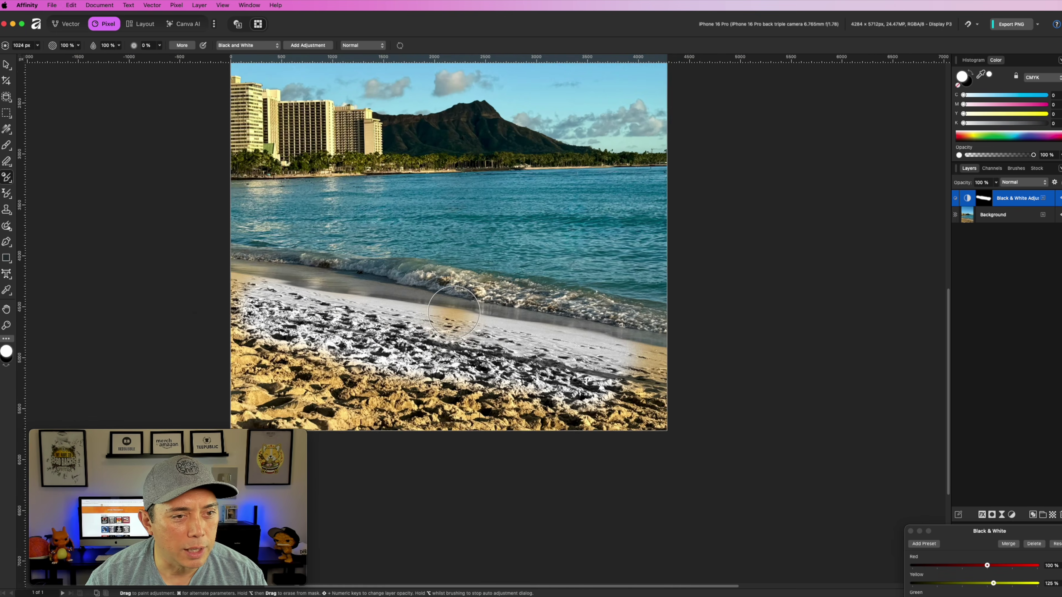
{"action": "scroll", "coordinate": [453, 312], "scroll_direction": "up", "scroll_amount": 3}
{"action": "scroll", "coordinate": [454, 312], "scroll_direction": "down", "scroll_amount": 1}
{"action": "scroll", "coordinate": [429, 296], "scroll_direction": "down", "scroll_amount": 2}
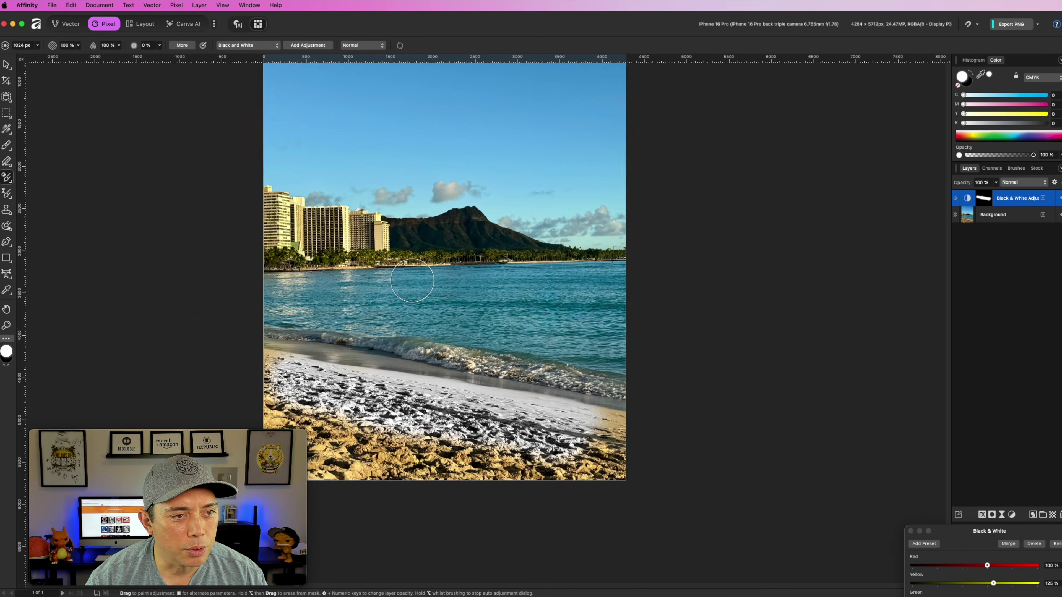
{"action": "scroll", "coordinate": [411, 280], "scroll_direction": "up", "scroll_amount": 4}
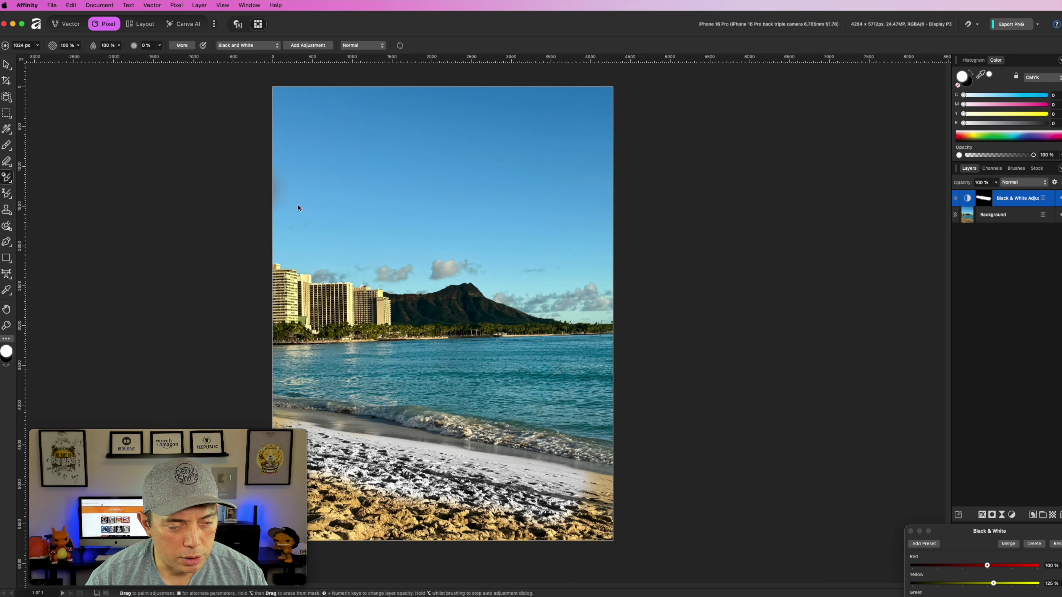
{"action": "mouse_move", "coordinate": [311, 288]}
{"action": "left_mouse_down"}
{"action": "mouse_move", "coordinate": [455, 297]}
{"action": "mouse_move", "coordinate": [325, 295]}
{"action": "mouse_move", "coordinate": [306, 335]}
{"action": "mouse_move", "coordinate": [463, 305]}
{"action": "mouse_move", "coordinate": [568, 336]}
{"action": "mouse_move", "coordinate": [613, 333]}
{"action": "mouse_move", "coordinate": [370, 338]}
{"action": "mouse_move", "coordinate": [290, 323]}
{"action": "mouse_move", "coordinate": [275, 315]}
{"action": "mouse_move", "coordinate": [276, 265]}
{"action": "left_mouse_up"}
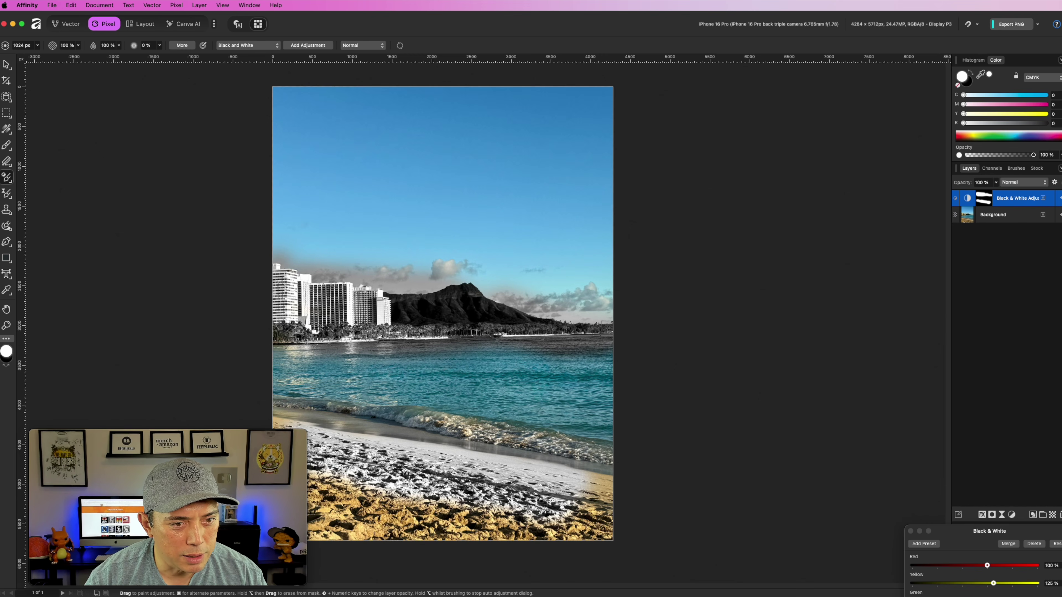
- Undo the Black and White brush strokes and step back to the magenta gradient over the sky
{"action": "key", "text": "Delete"}
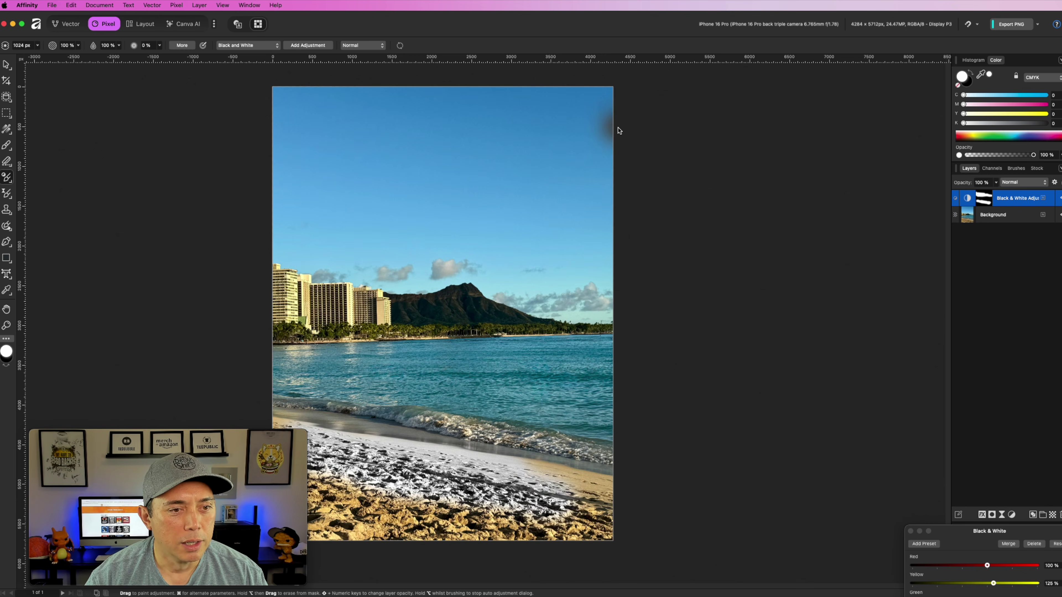
{"action": "key", "text": "super+z"}
{"action": "key", "text": "super+z"}
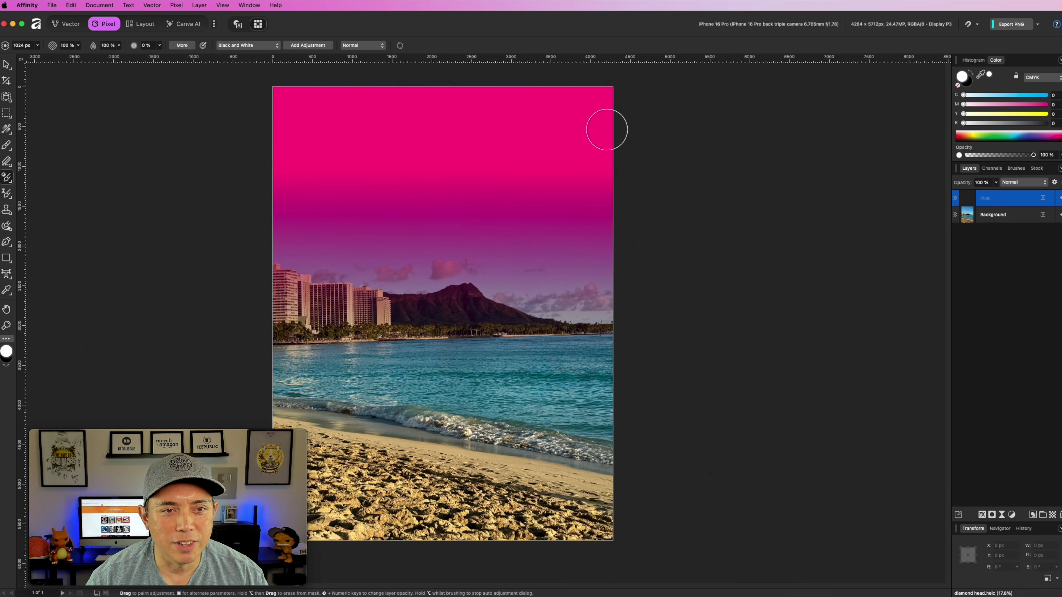
- Delete the magenta gradient layer and set up the Filter Brush with the Halftone filter for the photo
{"action": "key", "text": "Delete"}
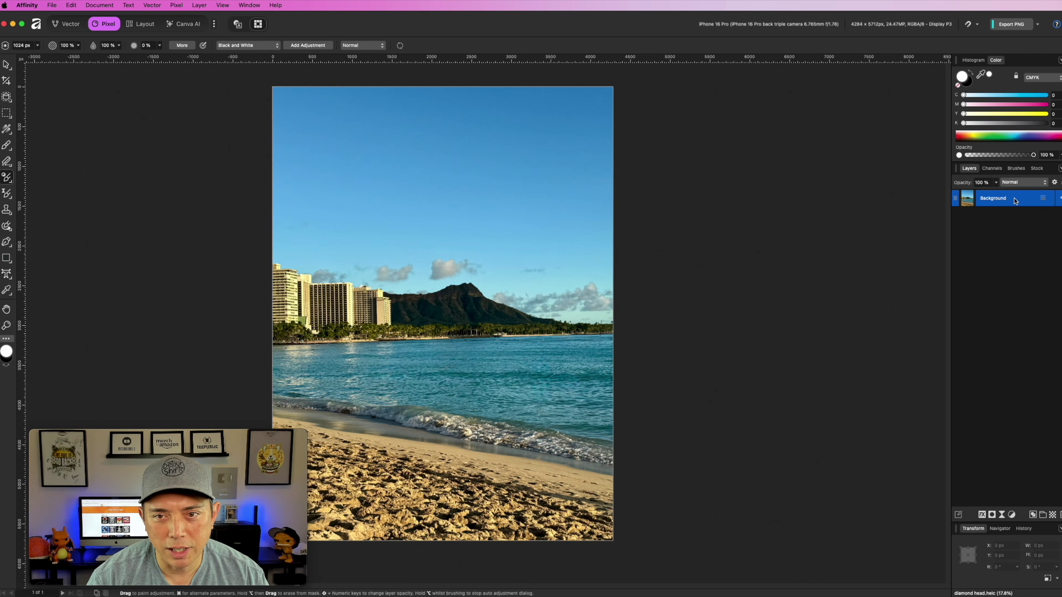
{"action": "left_click", "coordinate": [26, 193]}
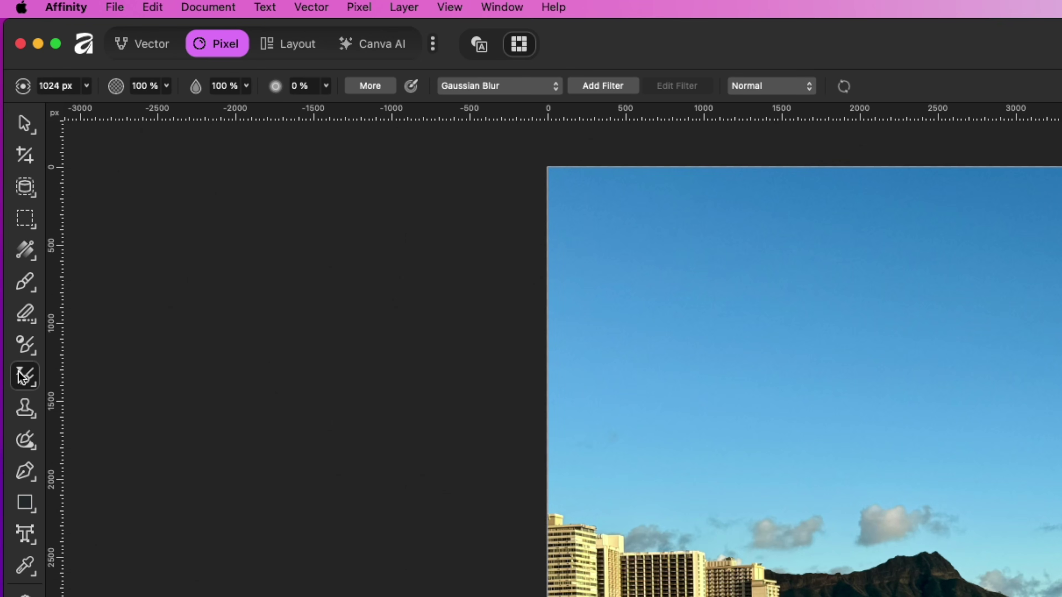
{"action": "left_click", "coordinate": [485, 92]}
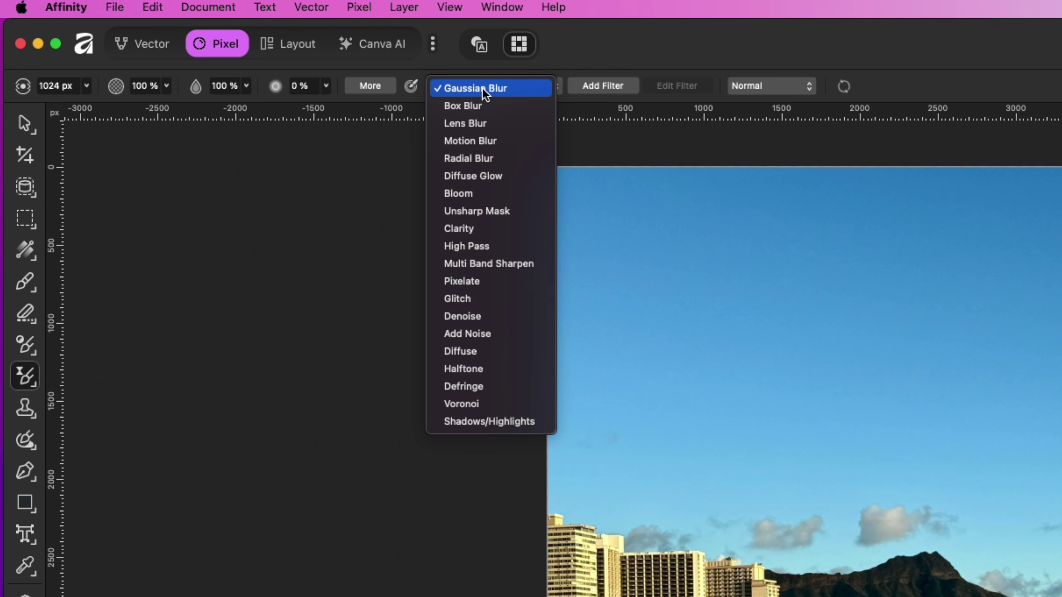
{"action": "left_click", "coordinate": [477, 369]}
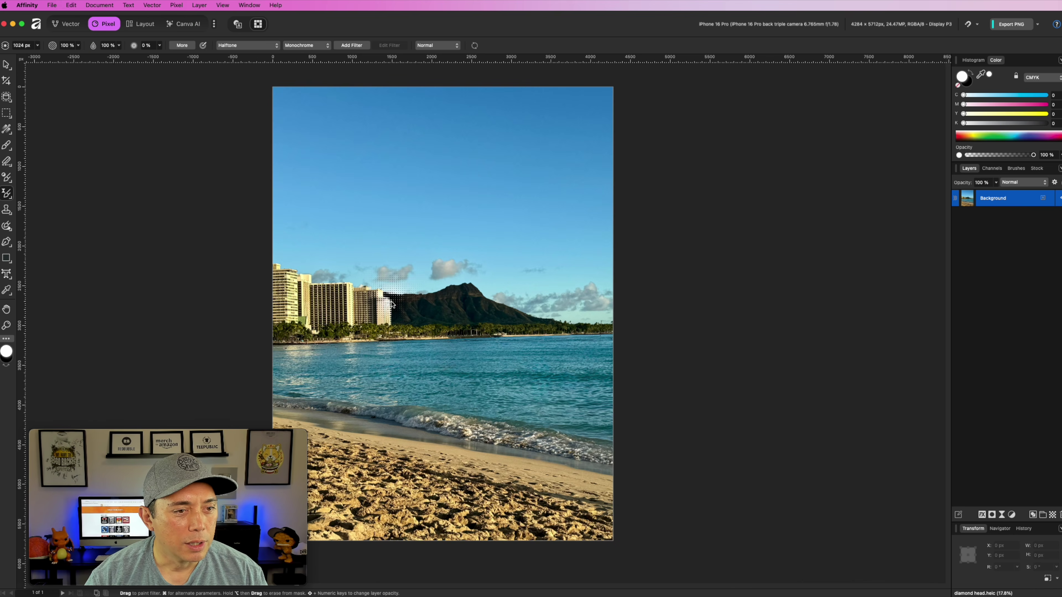
- Paint the monochrome Halftone filter over the hotels and part of Diamond Head, and undo the stroke
{"action": "left_click_drag", "start_coordinate": [750, 565], "coordinate": [715, 591]}
{"action": "scroll", "coordinate": [330, 319], "scroll_direction": "up", "scroll_amount": 5}
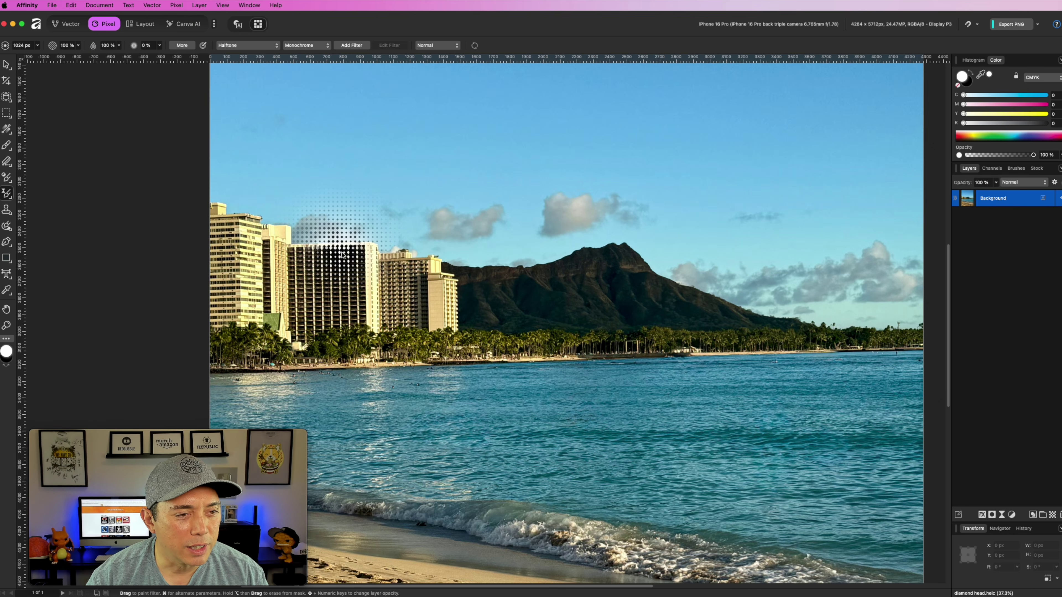
{"action": "mouse_move", "coordinate": [333, 258]}
{"action": "left_mouse_down"}
{"action": "mouse_move", "coordinate": [419, 279]}
{"action": "mouse_move", "coordinate": [439, 318]}
{"action": "mouse_move", "coordinate": [396, 323]}
{"action": "mouse_move", "coordinate": [218, 236]}
{"action": "mouse_move", "coordinate": [270, 328]}
{"action": "mouse_move", "coordinate": [645, 354]}
{"action": "mouse_move", "coordinate": [632, 328]}
{"action": "mouse_move", "coordinate": [422, 314]}
{"action": "left_mouse_up"}
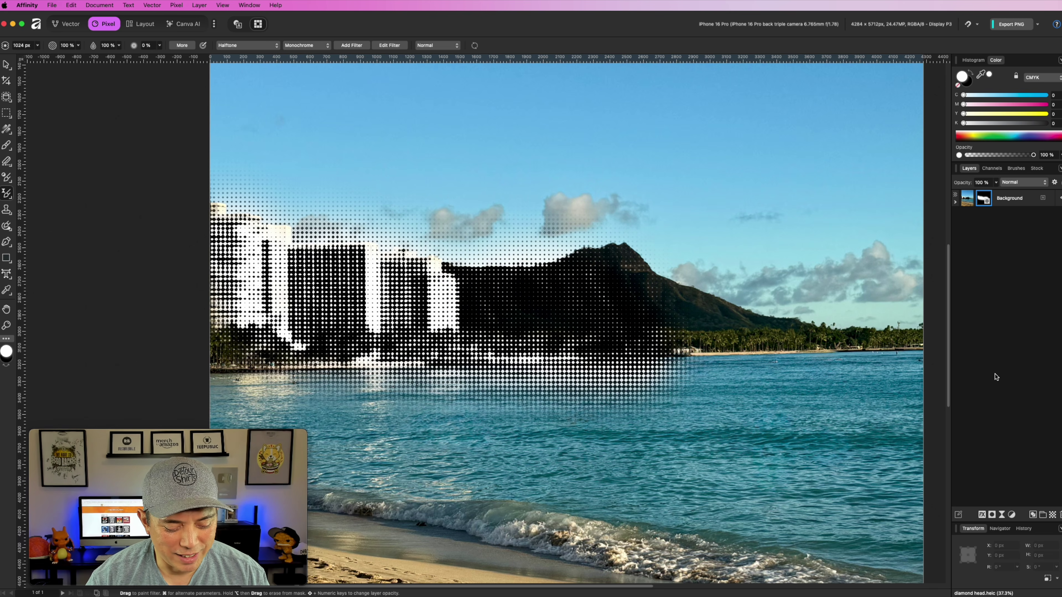
{"action": "key", "text": "super+z"}
{"action": "left_click_drag", "start_coordinate": [686, 330], "coordinate": [636, 288]}
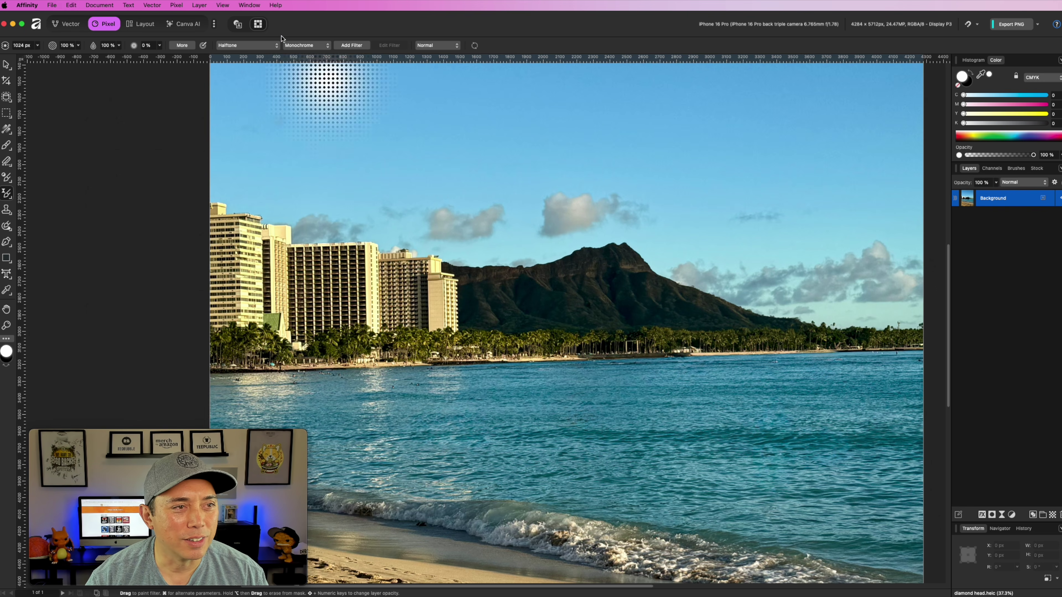
- Set the Filter Brush to Gaussian Blur, brush it across the hotels and Diamond Head, and undo the blur
{"action": "left_click", "coordinate": [247, 45]}
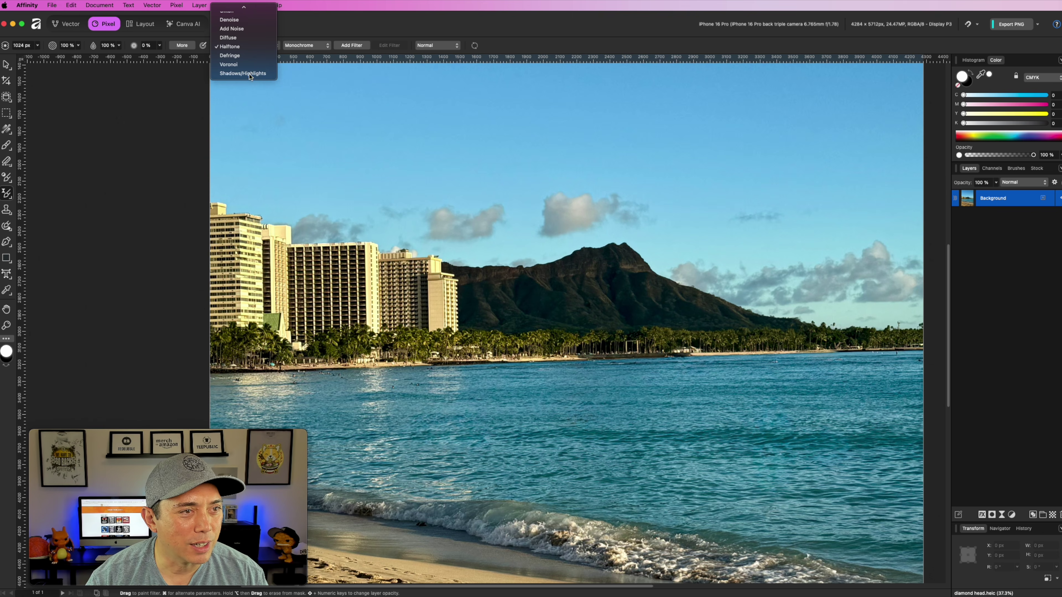
{"action": "mouse_move", "coordinate": [243, 7]}
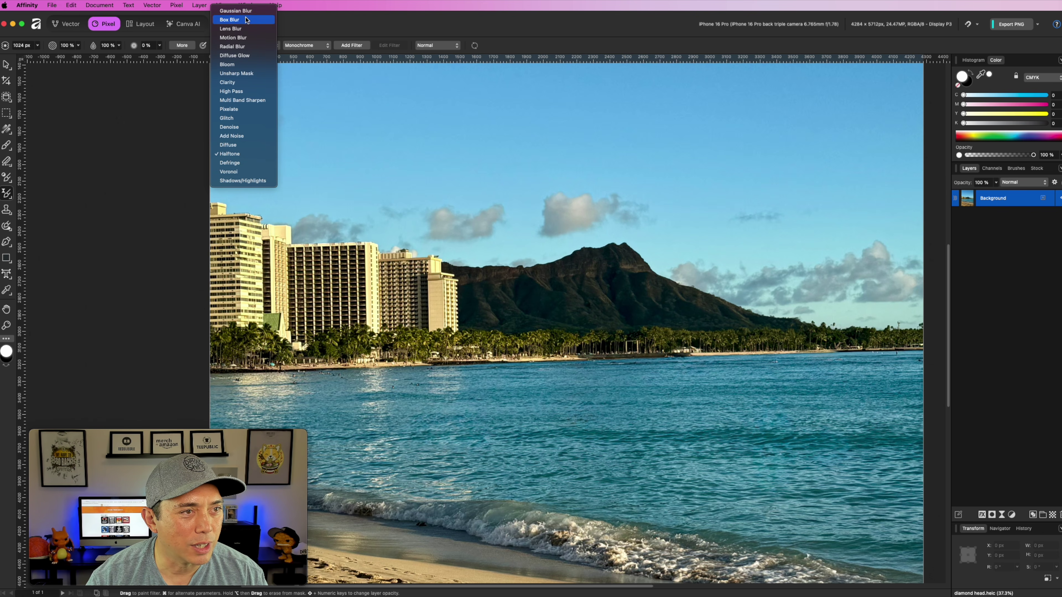
{"action": "left_click", "coordinate": [244, 12]}
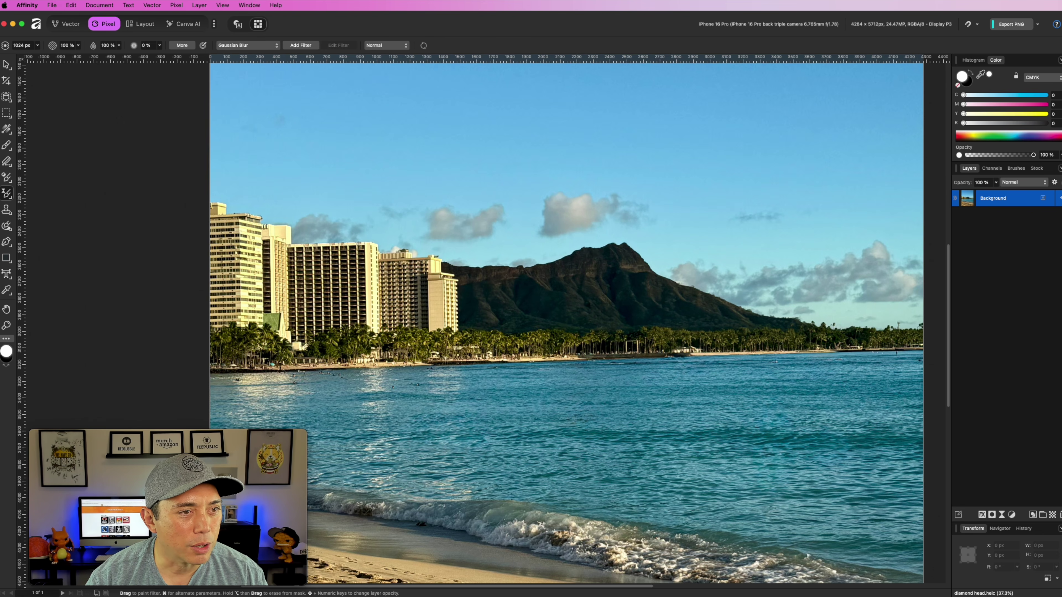
{"action": "mouse_move", "coordinate": [334, 288]}
{"action": "left_mouse_down"}
{"action": "mouse_move", "coordinate": [618, 268]}
{"action": "mouse_move", "coordinate": [339, 298]}
{"action": "mouse_move", "coordinate": [308, 325]}
{"action": "mouse_move", "coordinate": [807, 357]}
{"action": "left_mouse_up"}
{"action": "key", "text": "super+z"}
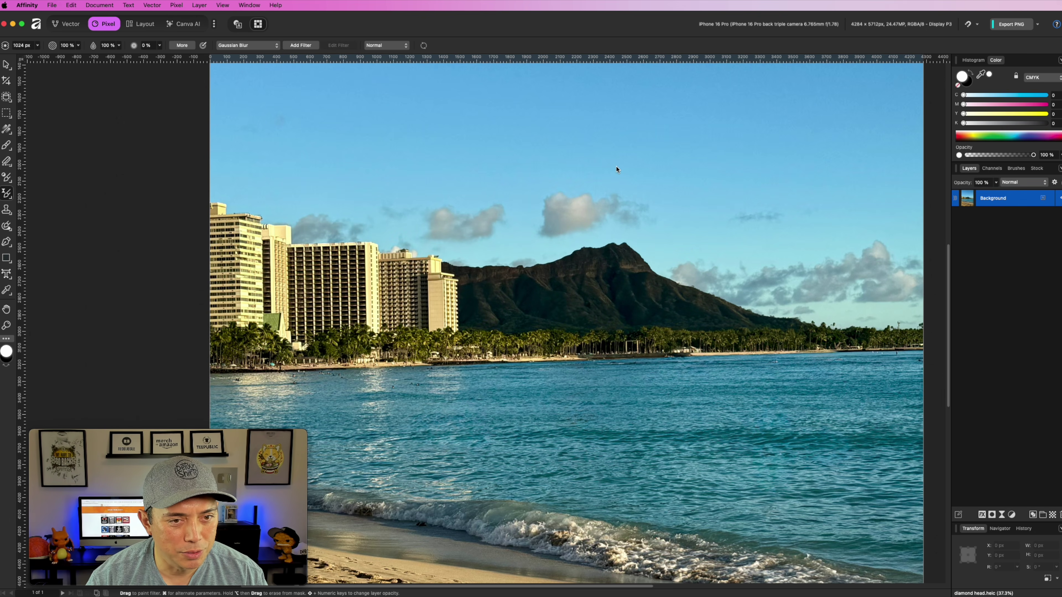
- Try the Pixelate filter with the Filter Brush over the hotel buildings
{"action": "left_click", "coordinate": [250, 46]}
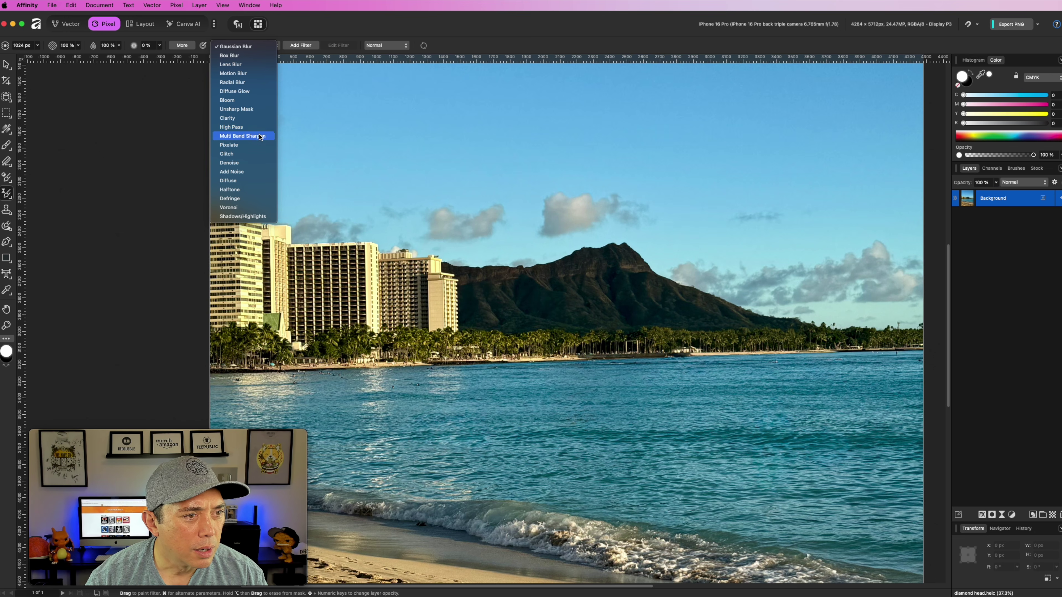
{"action": "left_click", "coordinate": [252, 145]}
{"action": "mouse_move", "coordinate": [411, 265]}
{"action": "left_mouse_down"}
{"action": "mouse_move", "coordinate": [418, 293]}
{"action": "mouse_move", "coordinate": [317, 282]}
{"action": "mouse_move", "coordinate": [472, 318]}
{"action": "mouse_move", "coordinate": [473, 301]}
{"action": "mouse_move", "coordinate": [723, 322]}
{"action": "mouse_move", "coordinate": [430, 342]}
{"action": "mouse_move", "coordinate": [268, 302]}
{"action": "left_mouse_up"}
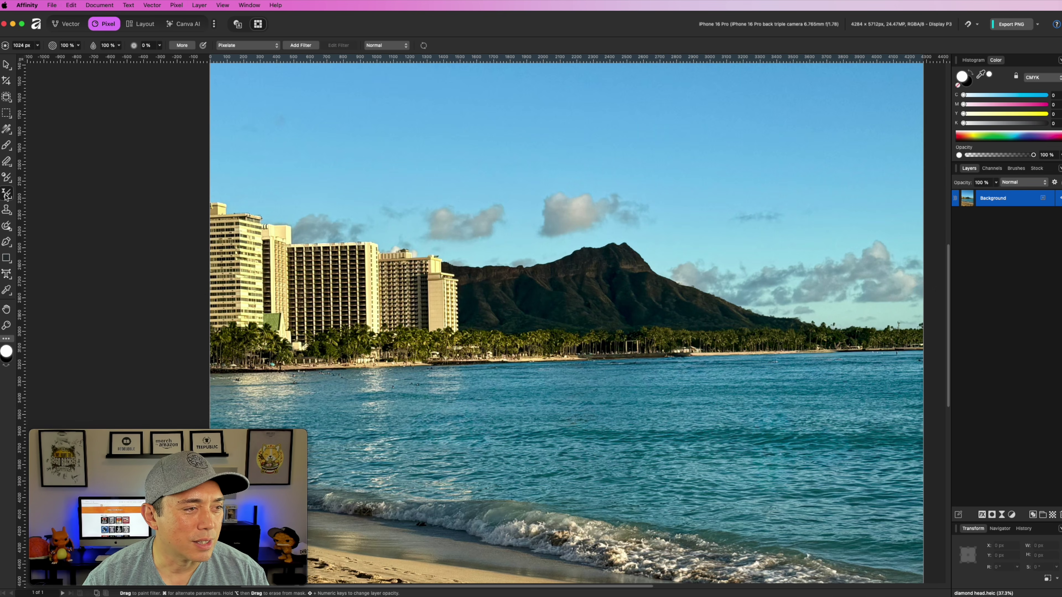
- Review the brush variants grouped with the Filter Brush Tool and the Adjustment Brush Tool
{"action": "left_click", "coordinate": [9, 198]}
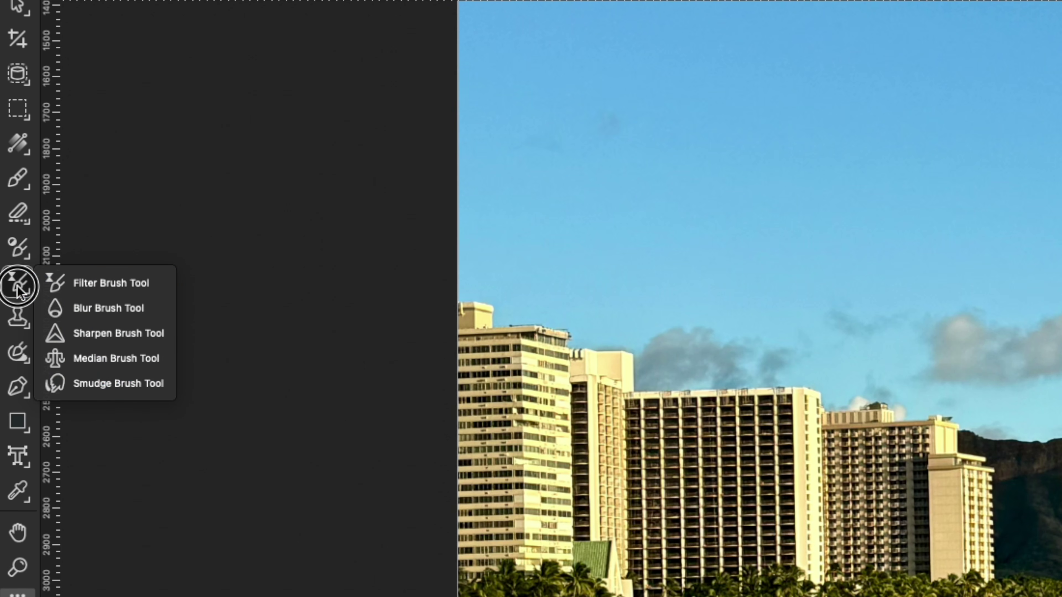
{"action": "left_click", "coordinate": [45, 288]}
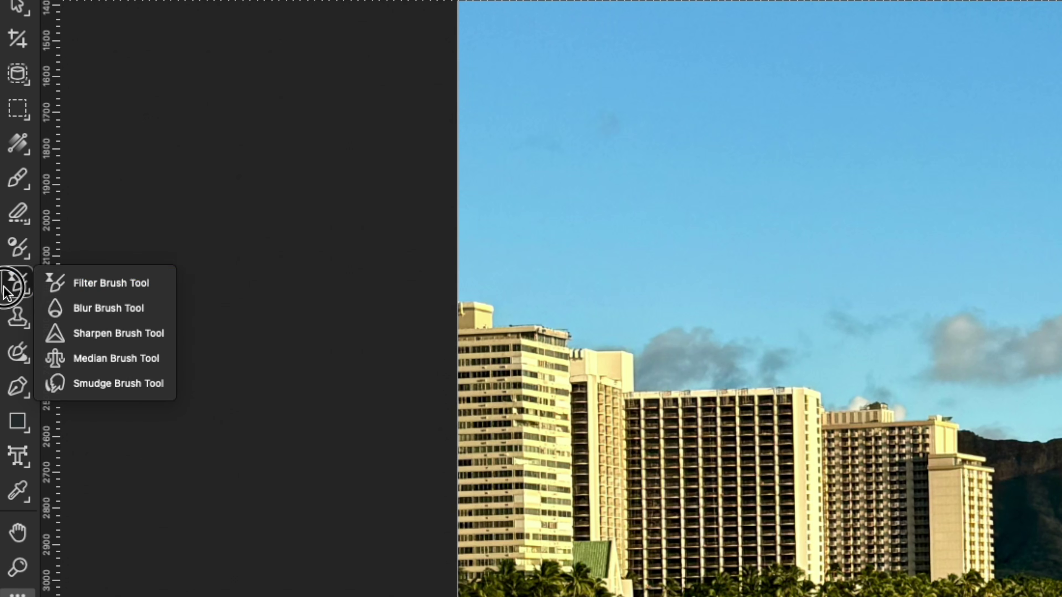
{"action": "left_click", "coordinate": [24, 251]}
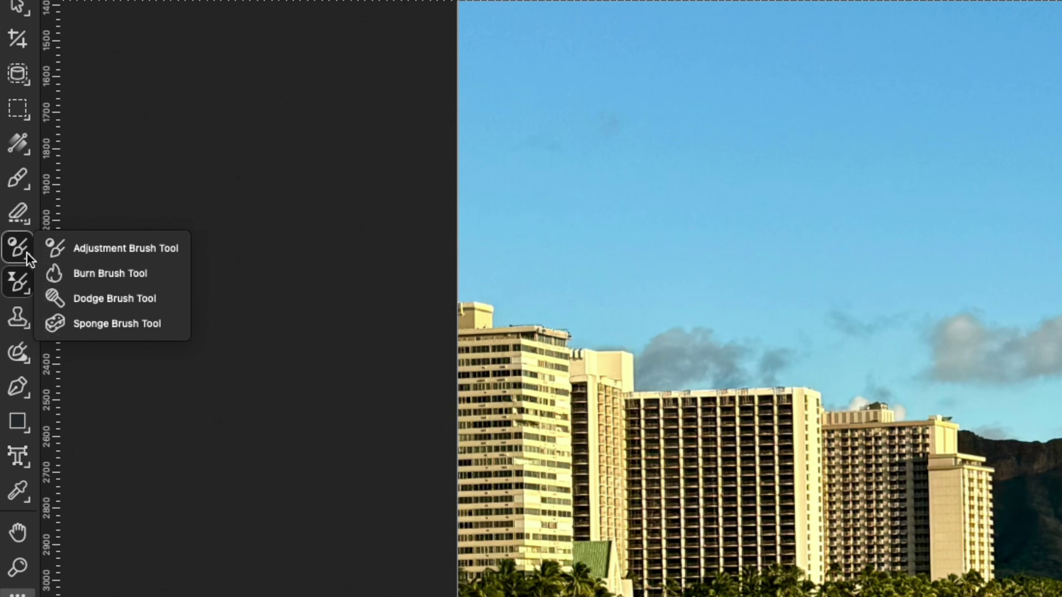
{"action": "left_click", "coordinate": [47, 273]}
{"action": "left_click", "coordinate": [15, 247]}
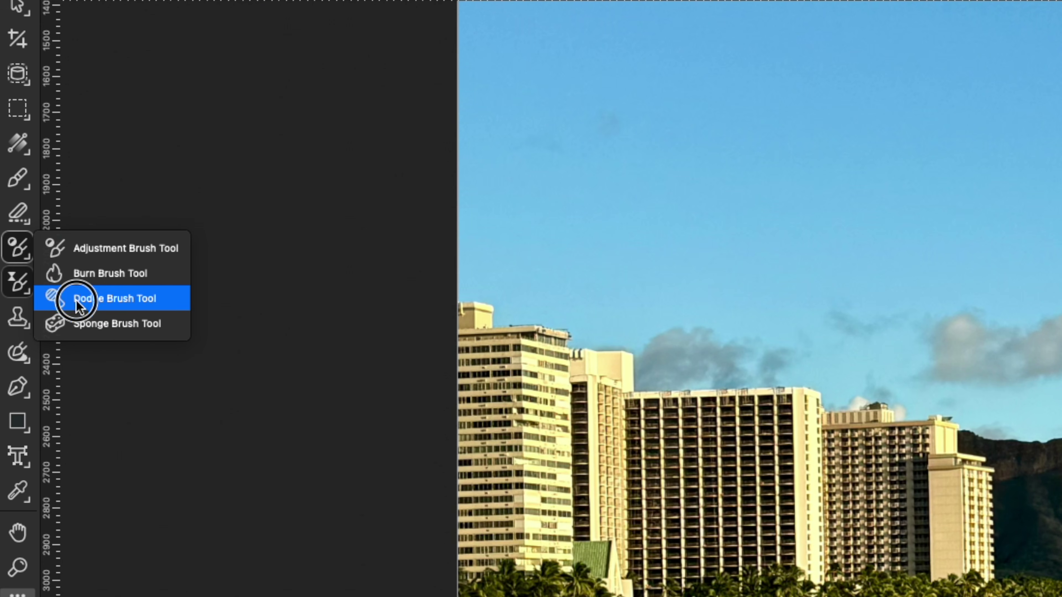
{"action": "left_click", "coordinate": [64, 247]}
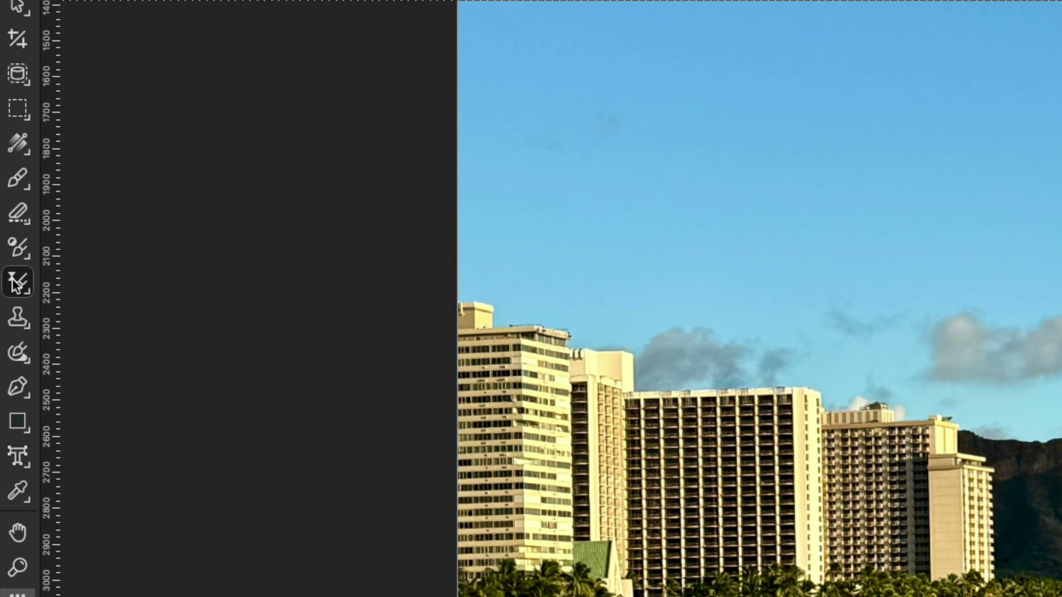
- Sample the sandy shore below Diamond Head with the 64 px clone brush and clone it over the start of the seawall
{"action": "left_click", "coordinate": [17, 323]}
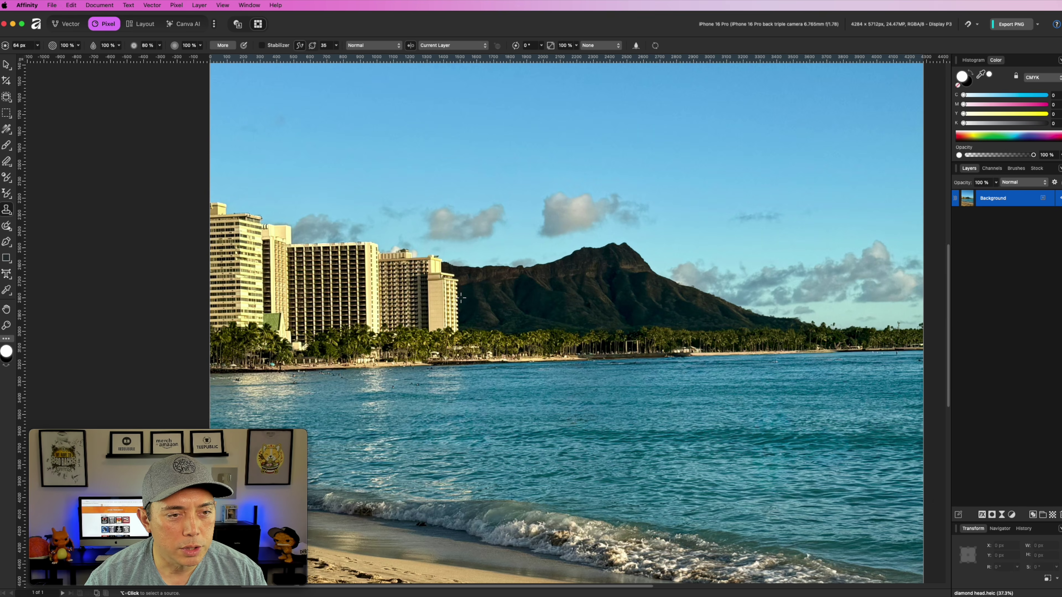
{"action": "scroll", "coordinate": [461, 298], "scroll_direction": "up", "scroll_amount": 5}
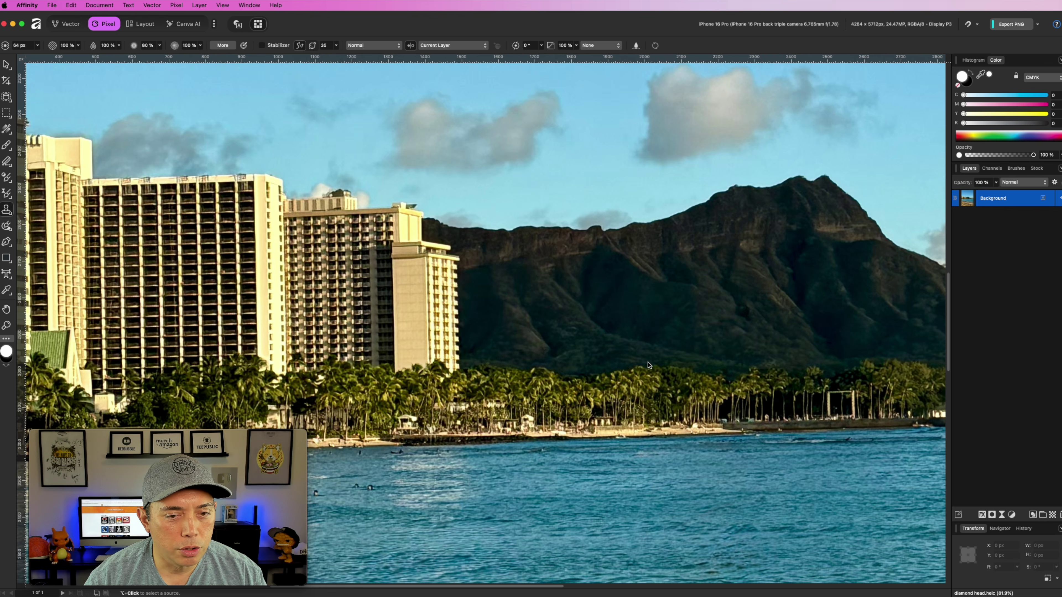
{"action": "scroll", "coordinate": [751, 315], "scroll_direction": "up", "scroll_amount": 2}
{"action": "mouse_move", "coordinate": [751, 316]}
{"action": "left_mouse_down"}
{"action": "mouse_move", "coordinate": [525, 182]}
{"action": "mouse_move", "coordinate": [447, 208]}
{"action": "left_mouse_up"}
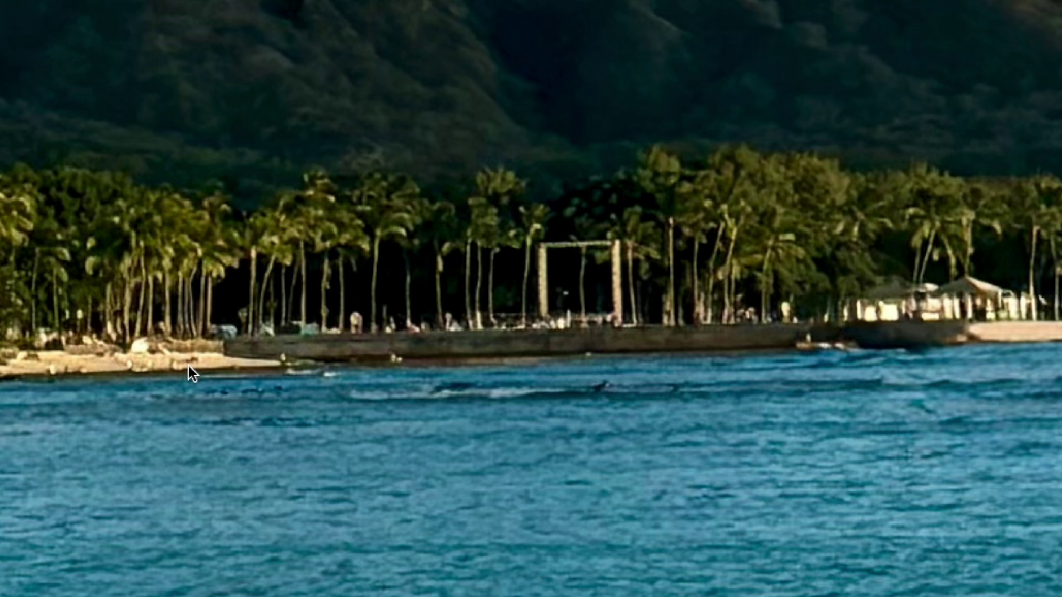
{"action": "key", "text": "j"}
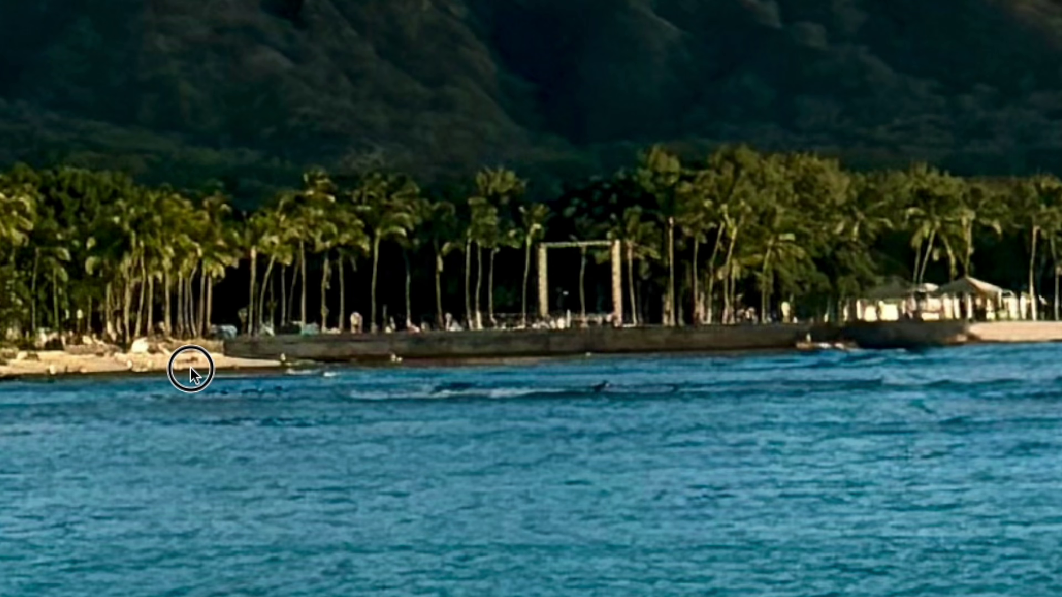
{"action": "mouse_move", "coordinate": [202, 366]}
{"action": "left_mouse_down"}
{"action": "mouse_move", "coordinate": [281, 368]}
{"action": "mouse_move", "coordinate": [331, 362]}
{"action": "mouse_move", "coordinate": [210, 354]}
{"action": "mouse_move", "coordinate": [329, 363]}
{"action": "left_mouse_up"}
{"action": "left_click", "coordinate": [326, 355]}
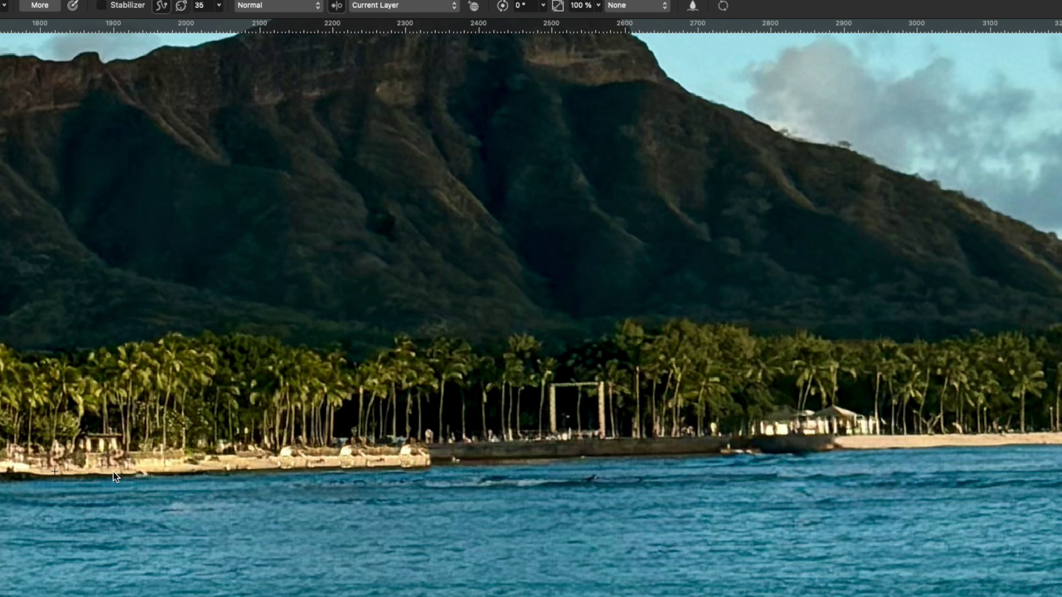
- Resample the sand farther along the shore and extend the cloned beach over the seawall towards the gate-like frame
{"action": "left_click_drag", "start_coordinate": [112, 472], "coordinate": [111, 474]}
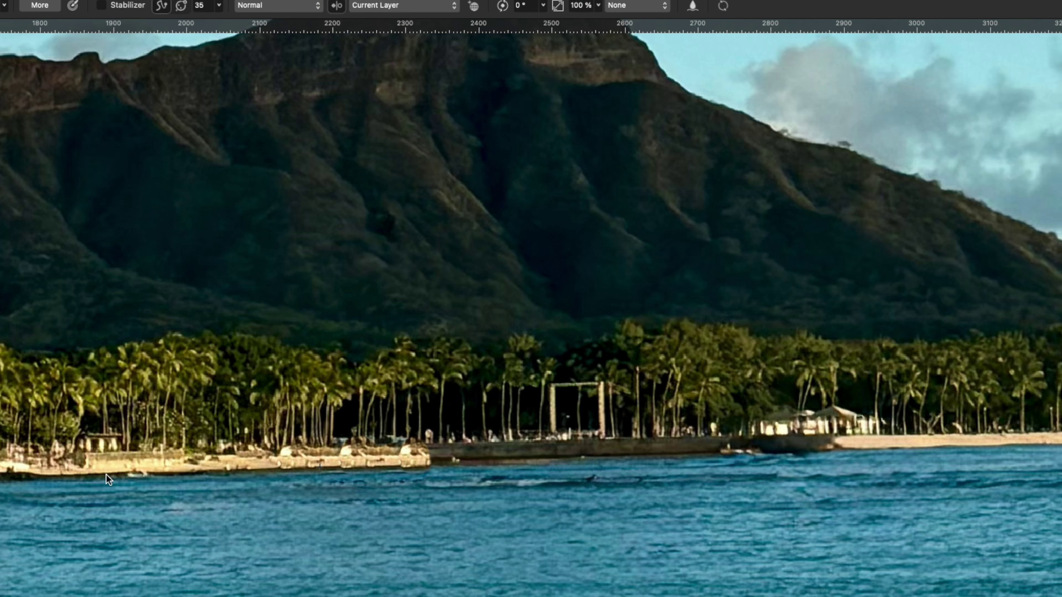
{"action": "left_click", "coordinate": [364, 459]}
{"action": "mouse_move", "coordinate": [441, 467]}
{"action": "left_mouse_down"}
{"action": "mouse_move", "coordinate": [514, 464]}
{"action": "mouse_move", "coordinate": [431, 462]}
{"action": "left_mouse_up"}
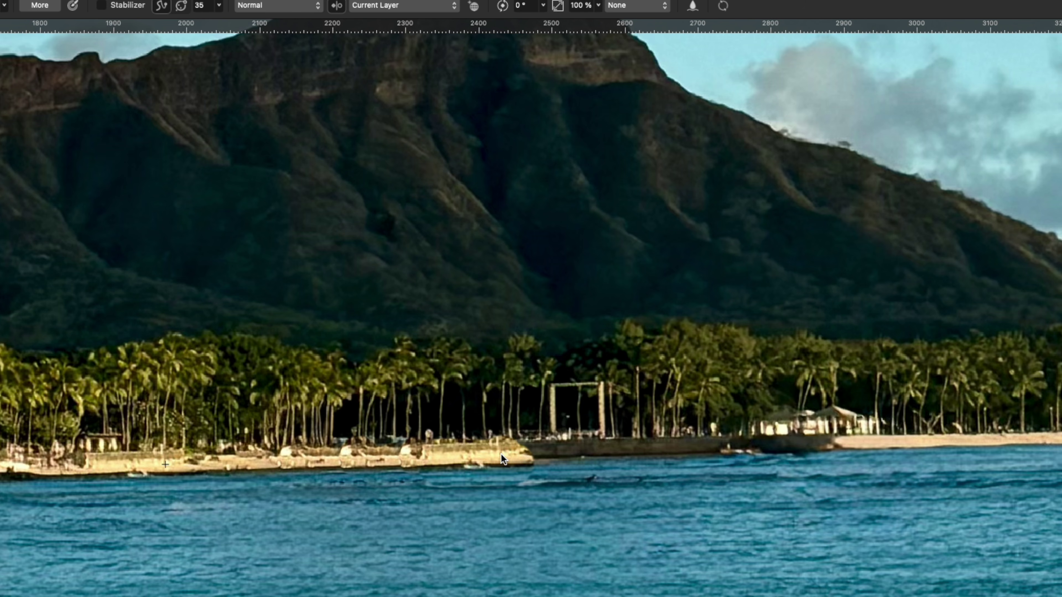
{"action": "mouse_move", "coordinate": [501, 454]}
{"action": "left_mouse_down"}
{"action": "mouse_move", "coordinate": [562, 449]}
{"action": "mouse_move", "coordinate": [547, 452]}
{"action": "left_mouse_up"}
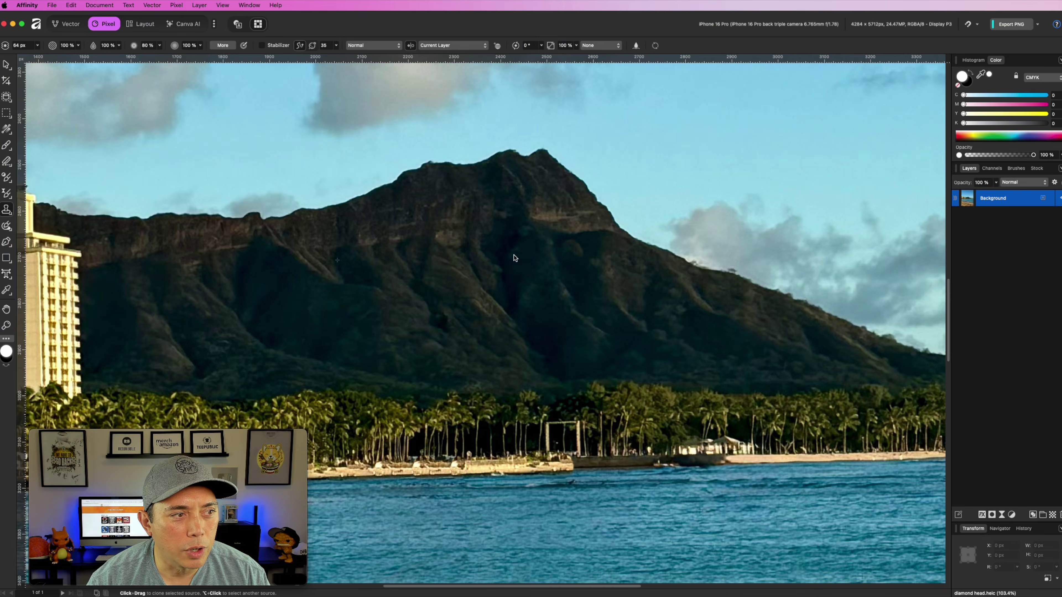
- Clone the hotel's roof and balcony facade beside the existing hotels, in front of Diamond Head's slope
{"action": "left_click_drag", "start_coordinate": [189, 185], "coordinate": [610, 173]}
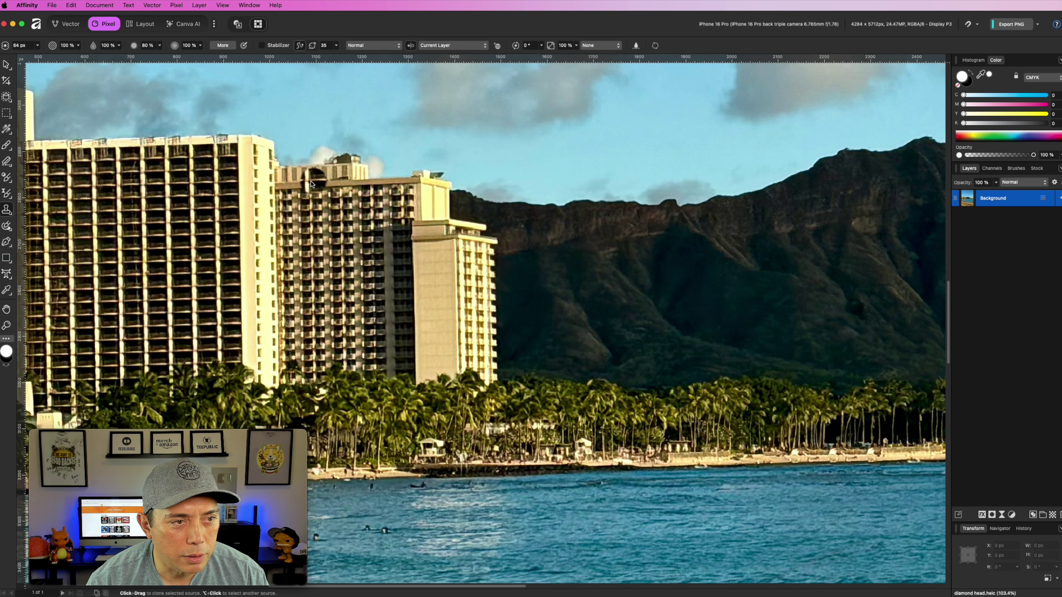
{"action": "mouse_move", "coordinate": [381, 183]}
{"action": "left_mouse_down"}
{"action": "mouse_move", "coordinate": [408, 173]}
{"action": "mouse_move", "coordinate": [433, 185]}
{"action": "left_mouse_up"}
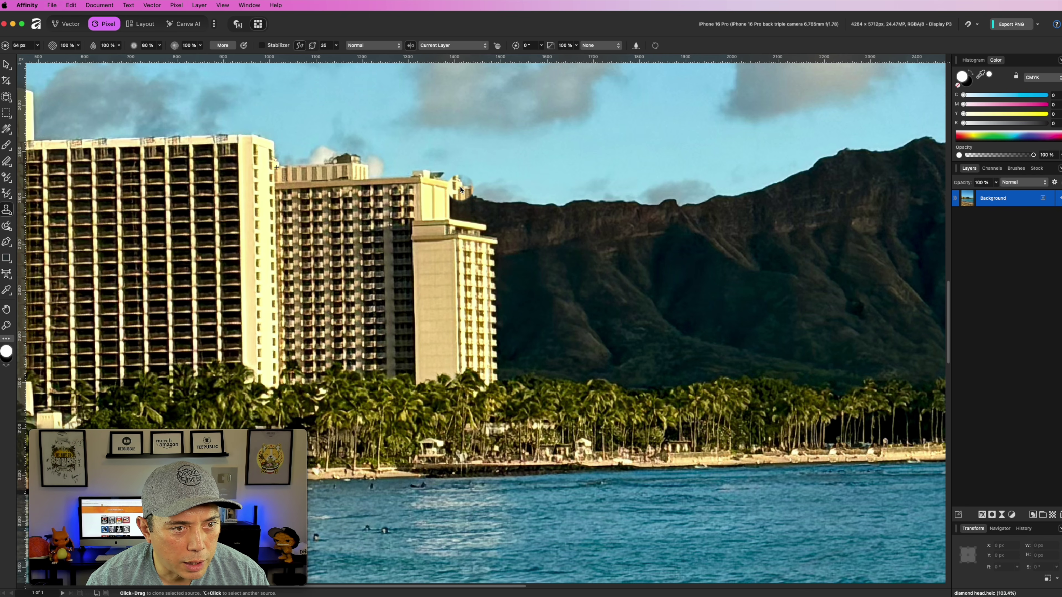
{"action": "mouse_move", "coordinate": [456, 180]}
{"action": "left_mouse_down"}
{"action": "mouse_move", "coordinate": [508, 178]}
{"action": "mouse_move", "coordinate": [564, 209]}
{"action": "mouse_move", "coordinate": [477, 192]}
{"action": "mouse_move", "coordinate": [539, 218]}
{"action": "mouse_move", "coordinate": [491, 228]}
{"action": "mouse_move", "coordinate": [568, 232]}
{"action": "mouse_move", "coordinate": [510, 263]}
{"action": "mouse_move", "coordinate": [556, 301]}
{"action": "mouse_move", "coordinate": [502, 272]}
{"action": "mouse_move", "coordinate": [519, 298]}
{"action": "left_mouse_up"}
{"action": "mouse_move", "coordinate": [258, 192]}
{"action": "left_mouse_down"}
{"action": "mouse_move", "coordinate": [295, 183]}
{"action": "mouse_move", "coordinate": [264, 174]}
{"action": "mouse_move", "coordinate": [277, 173]}
{"action": "mouse_move", "coordinate": [409, 235]}
{"action": "left_mouse_up"}
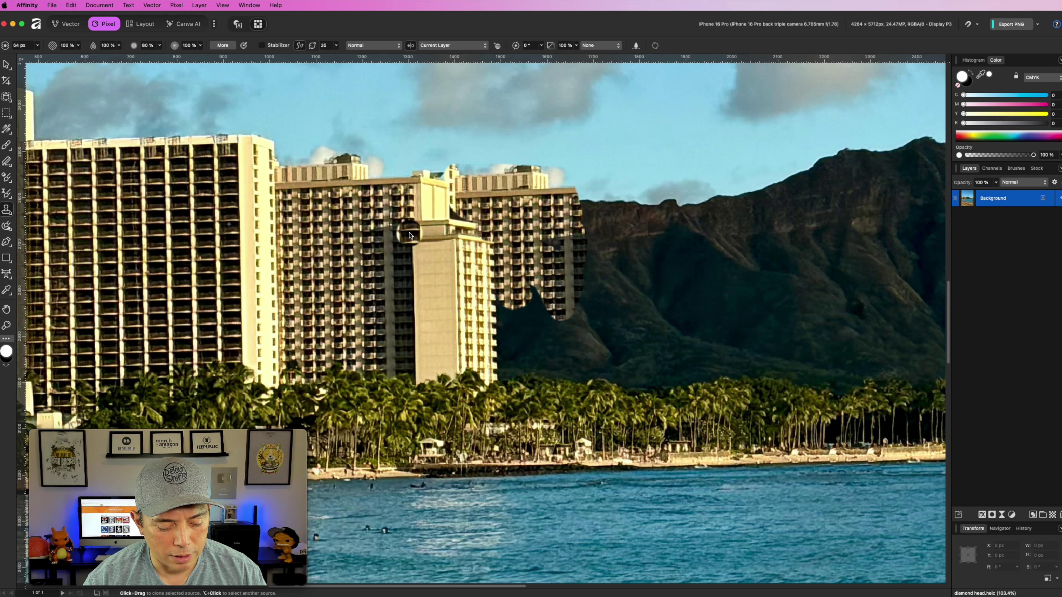
- Undo the cloning edits and delete the restored magenta gradient layer, leaving only the Background photo
{"action": "key", "text": "super+z"}
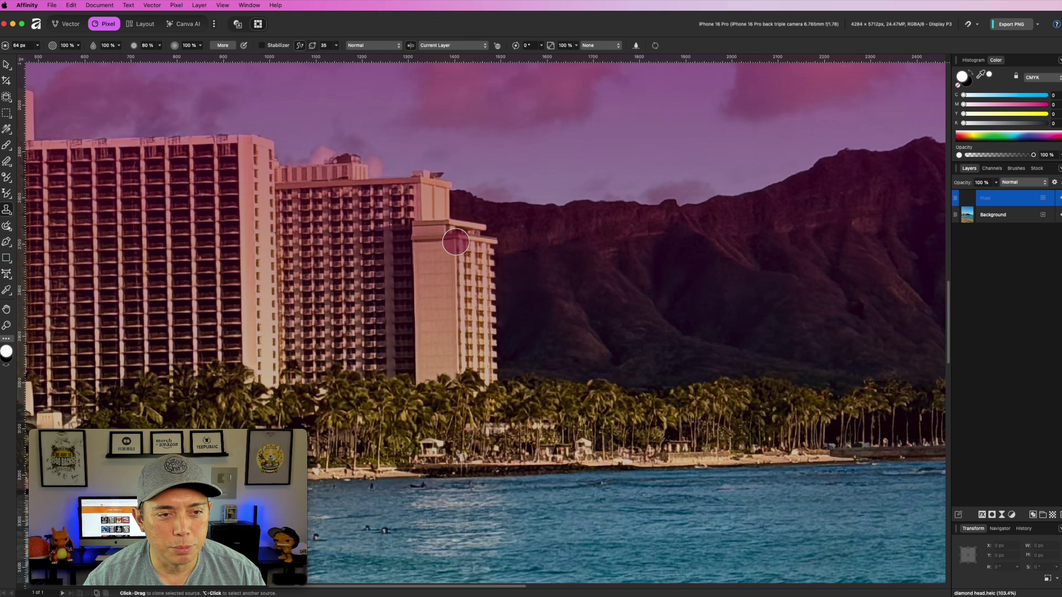
{"action": "scroll", "coordinate": [456, 241], "scroll_direction": "down", "scroll_amount": 5}
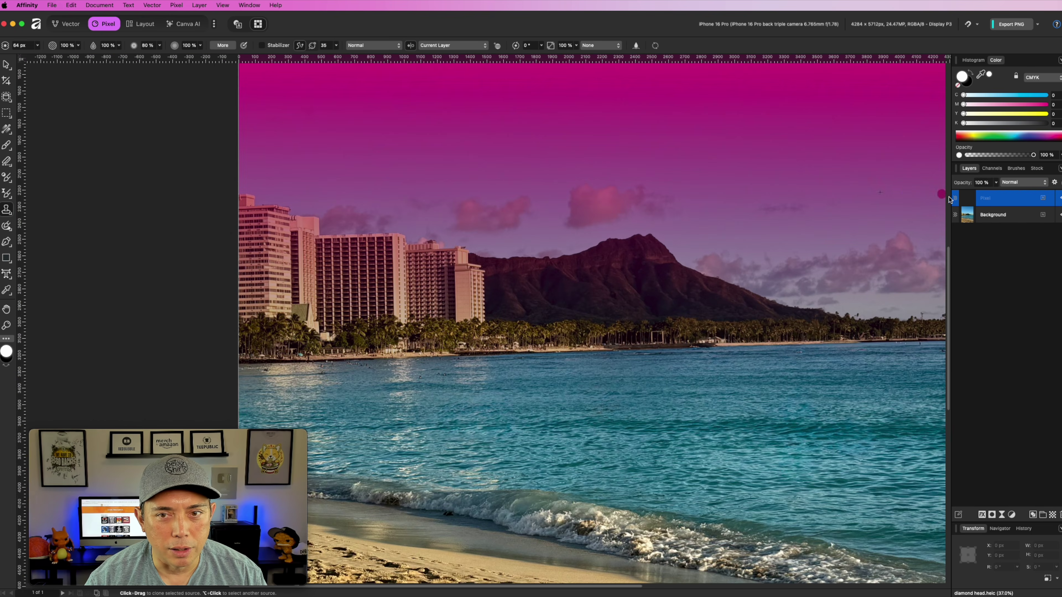
{"action": "key", "text": "Delete"}
{"action": "scroll", "coordinate": [509, 192], "scroll_direction": "down", "scroll_amount": 4}
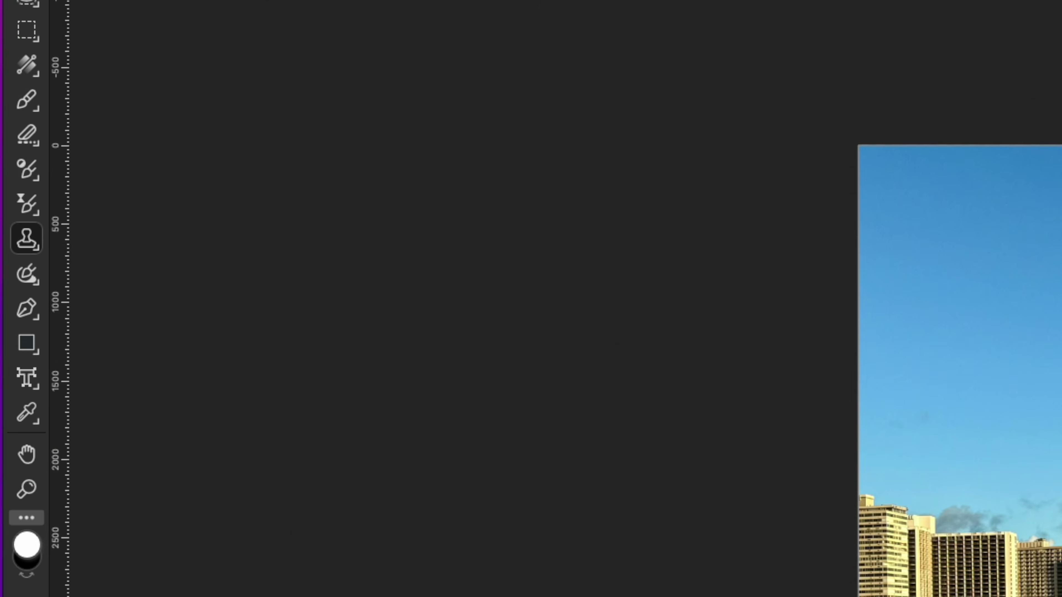
- Remove the cloud directly above Diamond Head's peak with the 64 px Inpainting Brush, covering it in successive strokes
{"action": "scroll", "coordinate": [198, 143], "scroll_direction": "down", "scroll_amount": 1}
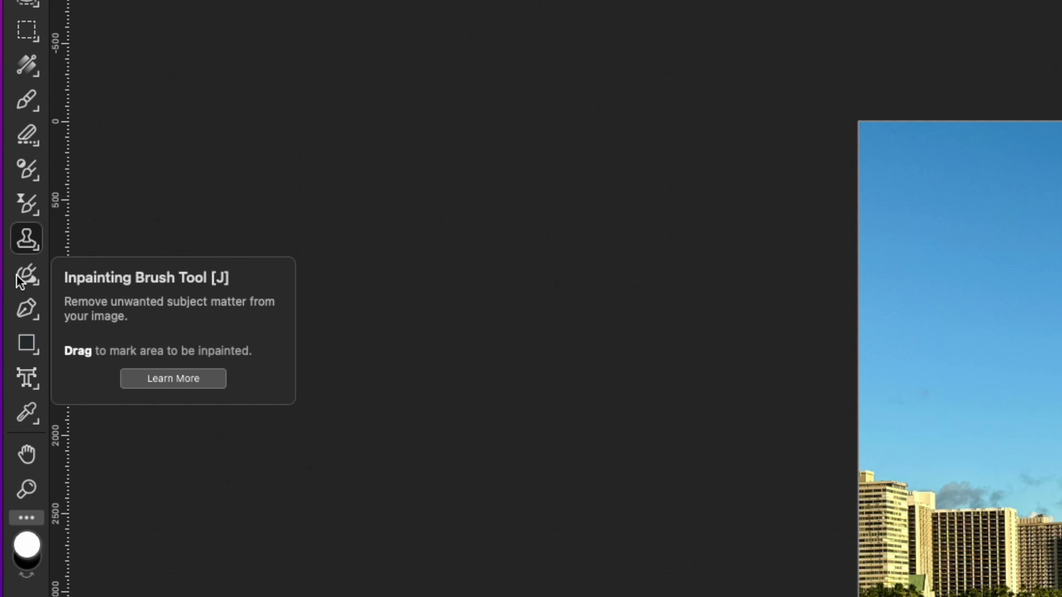
{"action": "left_click", "coordinate": [21, 278]}
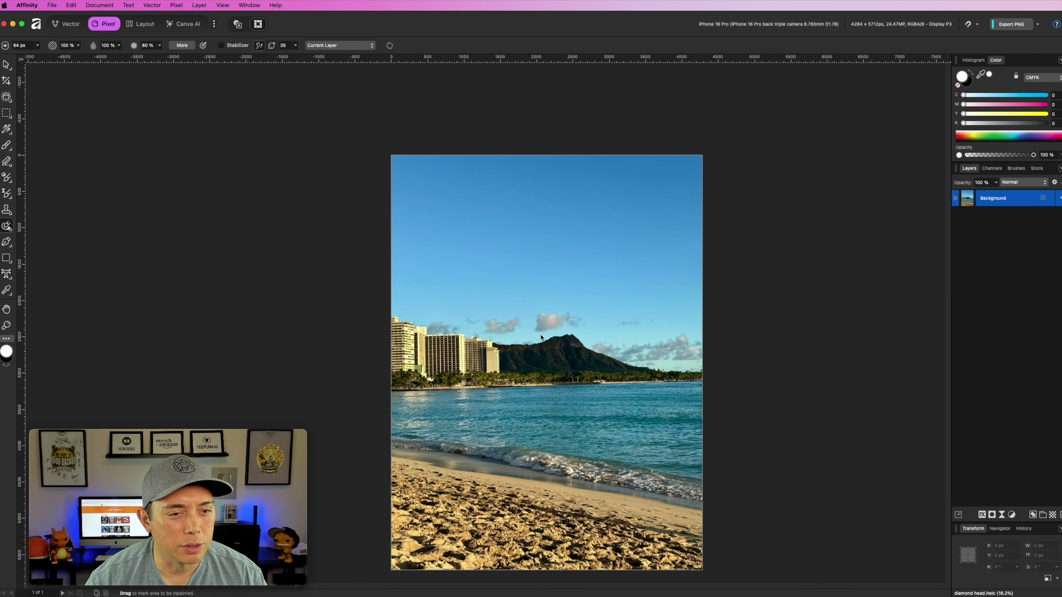
{"action": "scroll", "coordinate": [567, 339], "scroll_direction": "up", "scroll_amount": 5}
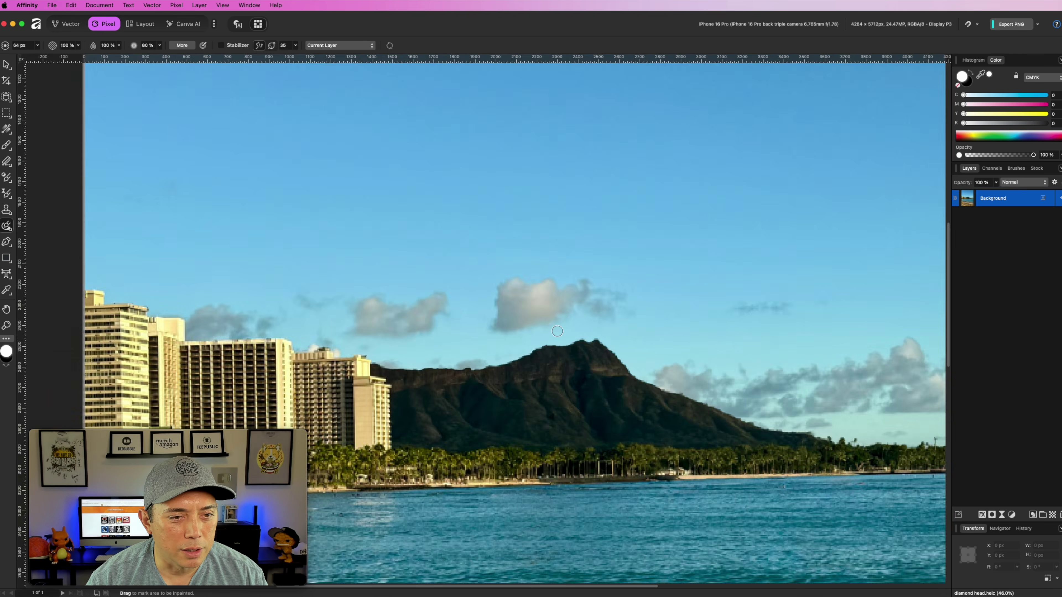
{"action": "mouse_move", "coordinate": [533, 244]}
{"action": "left_mouse_down"}
{"action": "mouse_move", "coordinate": [443, 278]}
{"action": "mouse_move", "coordinate": [510, 245]}
{"action": "mouse_move", "coordinate": [434, 313]}
{"action": "mouse_move", "coordinate": [554, 254]}
{"action": "mouse_move", "coordinate": [439, 318]}
{"action": "mouse_move", "coordinate": [539, 292]}
{"action": "mouse_move", "coordinate": [520, 304]}
{"action": "mouse_move", "coordinate": [528, 263]}
{"action": "mouse_move", "coordinate": [601, 238]}
{"action": "mouse_move", "coordinate": [687, 272]}
{"action": "mouse_move", "coordinate": [678, 301]}
{"action": "mouse_move", "coordinate": [545, 286]}
{"action": "mouse_move", "coordinate": [594, 299]}
{"action": "mouse_move", "coordinate": [536, 270]}
{"action": "mouse_move", "coordinate": [441, 280]}
{"action": "mouse_move", "coordinate": [488, 272]}
{"action": "left_mouse_up"}
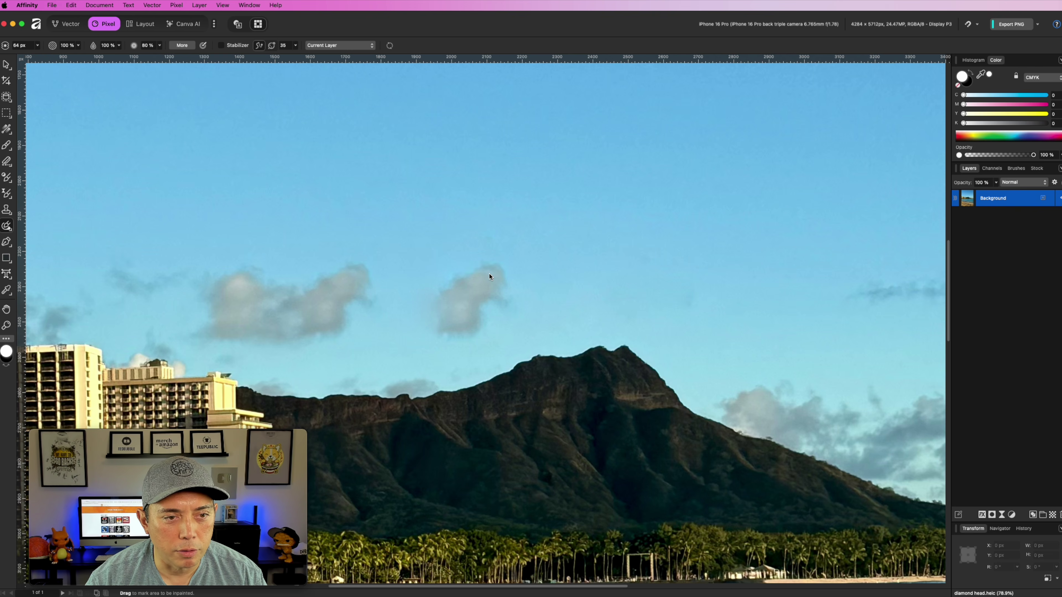
{"action": "mouse_move", "coordinate": [490, 276]}
{"action": "left_mouse_down"}
{"action": "mouse_move", "coordinate": [445, 291]}
{"action": "mouse_move", "coordinate": [449, 320]}
{"action": "mouse_move", "coordinate": [457, 281]}
{"action": "mouse_move", "coordinate": [505, 281]}
{"action": "mouse_move", "coordinate": [451, 320]}
{"action": "left_mouse_up"}
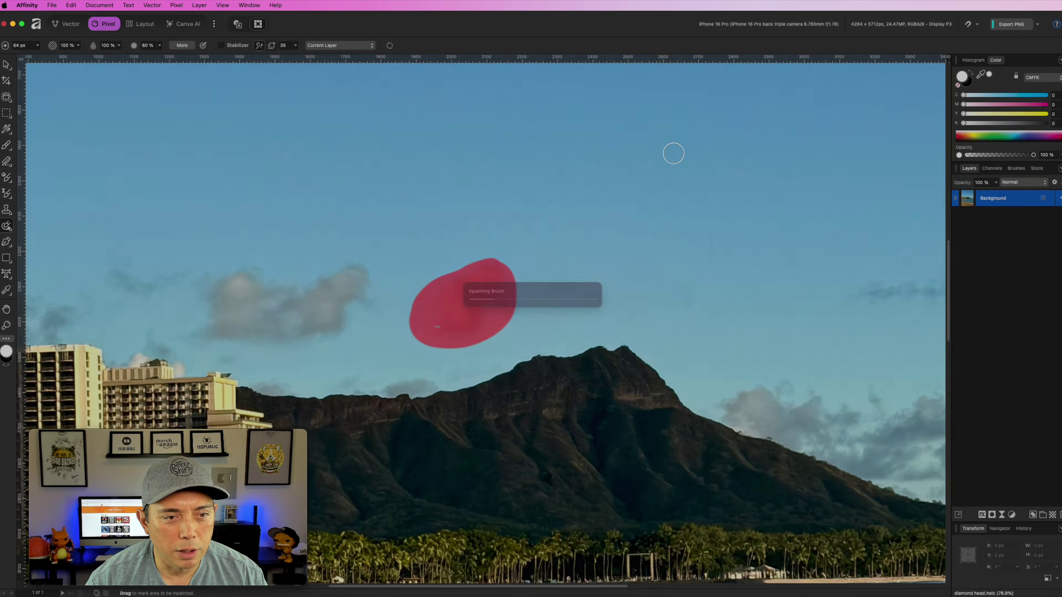
{"action": "key", "text": "super+0"}
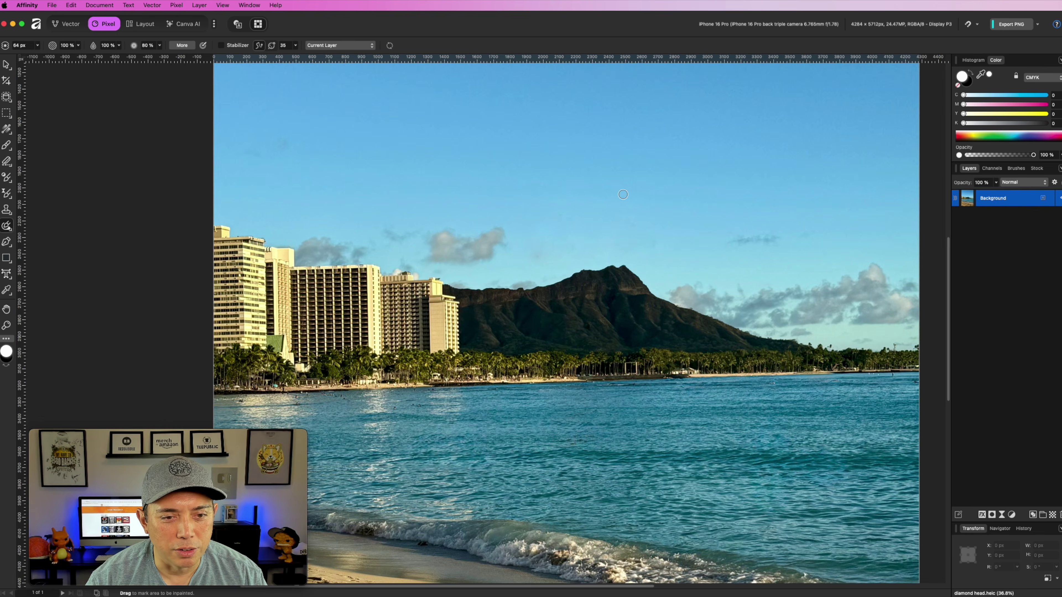
- Inpaint the swimmers out of the water near the hotel beach, covering the small offshore group and the cluster closer to shore
{"action": "scroll", "coordinate": [613, 252], "scroll_direction": "down", "scroll_amount": 10}
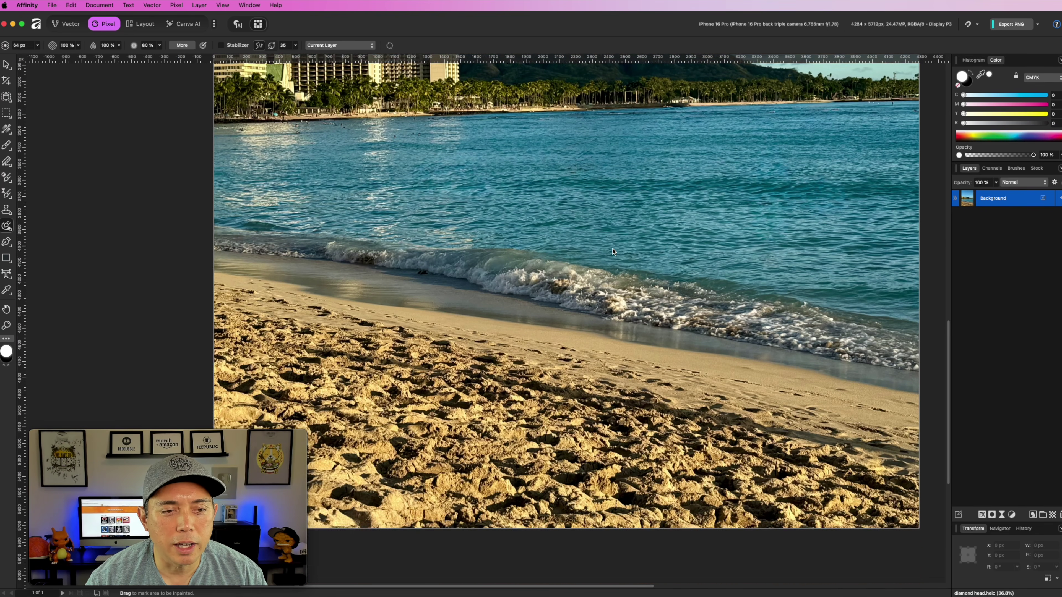
{"action": "scroll", "coordinate": [613, 251], "scroll_direction": "up", "scroll_amount": 5}
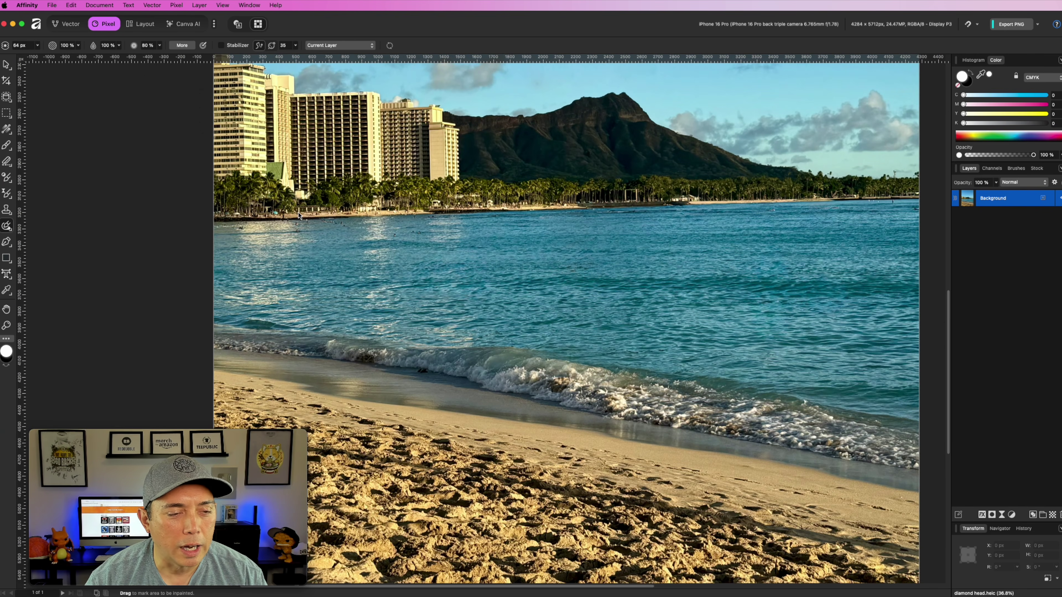
{"action": "scroll", "coordinate": [299, 215], "scroll_direction": "up", "scroll_amount": 10}
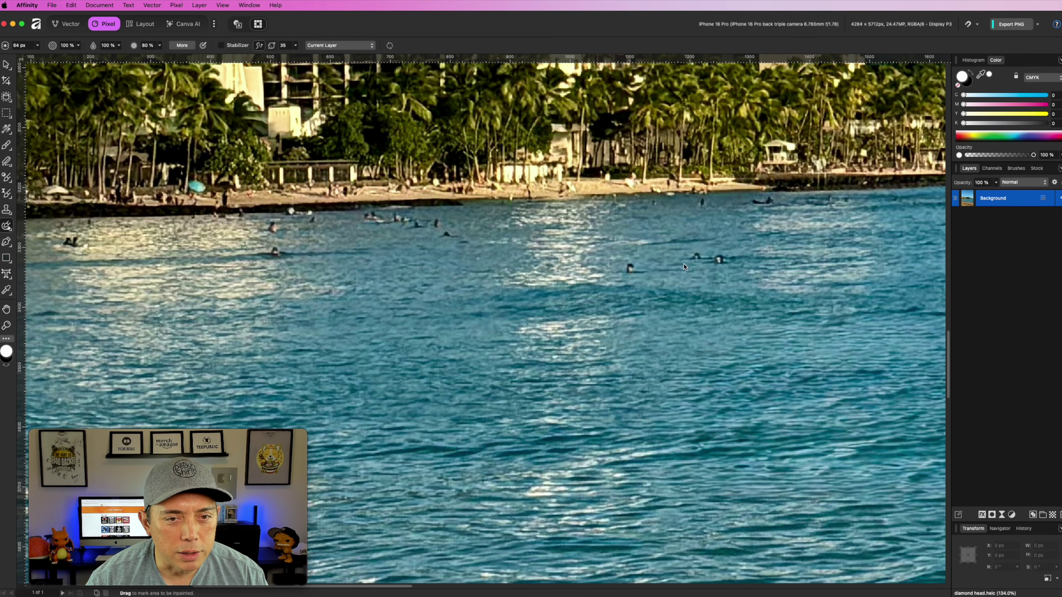
{"action": "mouse_move", "coordinate": [727, 264]}
{"action": "left_mouse_down"}
{"action": "mouse_move", "coordinate": [690, 255]}
{"action": "mouse_move", "coordinate": [623, 276]}
{"action": "mouse_move", "coordinate": [722, 259]}
{"action": "left_mouse_up"}
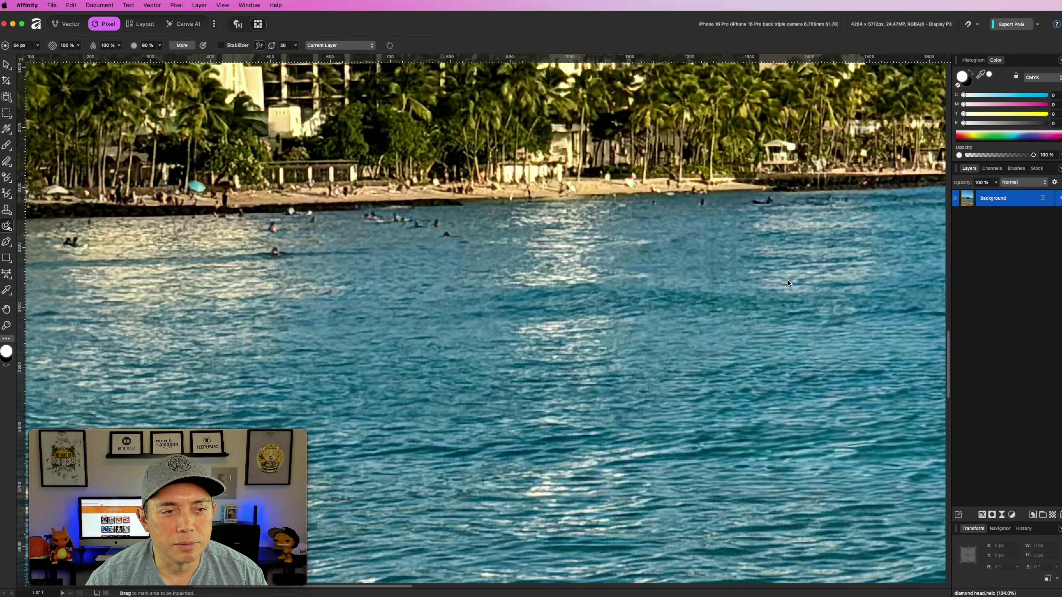
{"action": "mouse_move", "coordinate": [444, 233]}
{"action": "left_mouse_down"}
{"action": "mouse_move", "coordinate": [361, 231]}
{"action": "mouse_move", "coordinate": [303, 254]}
{"action": "mouse_move", "coordinate": [264, 249]}
{"action": "mouse_move", "coordinate": [464, 236]}
{"action": "left_mouse_up"}
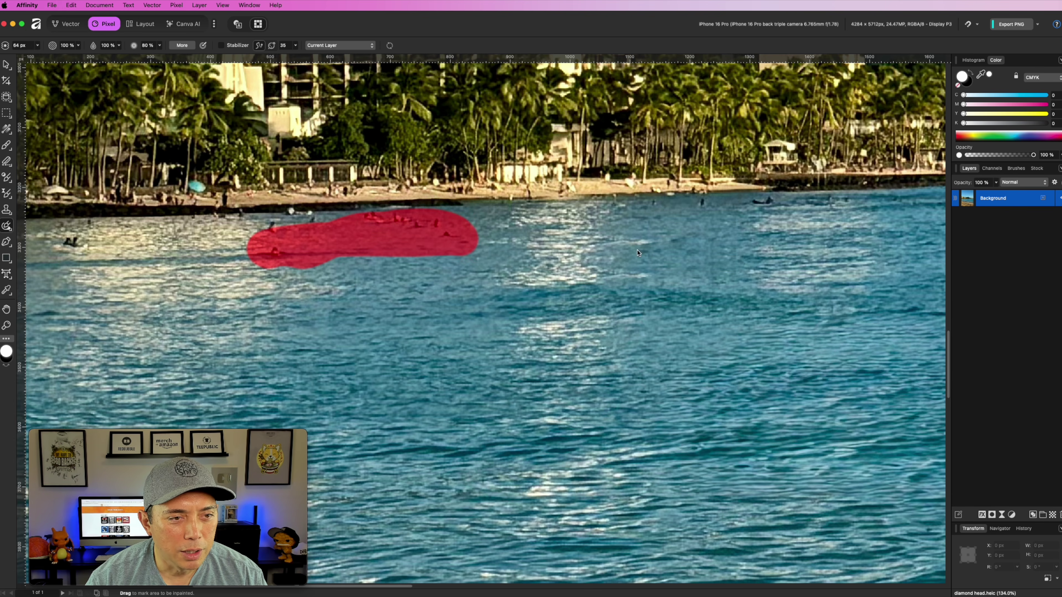
{"action": "scroll", "coordinate": [713, 310], "scroll_direction": "down", "scroll_amount": 8}
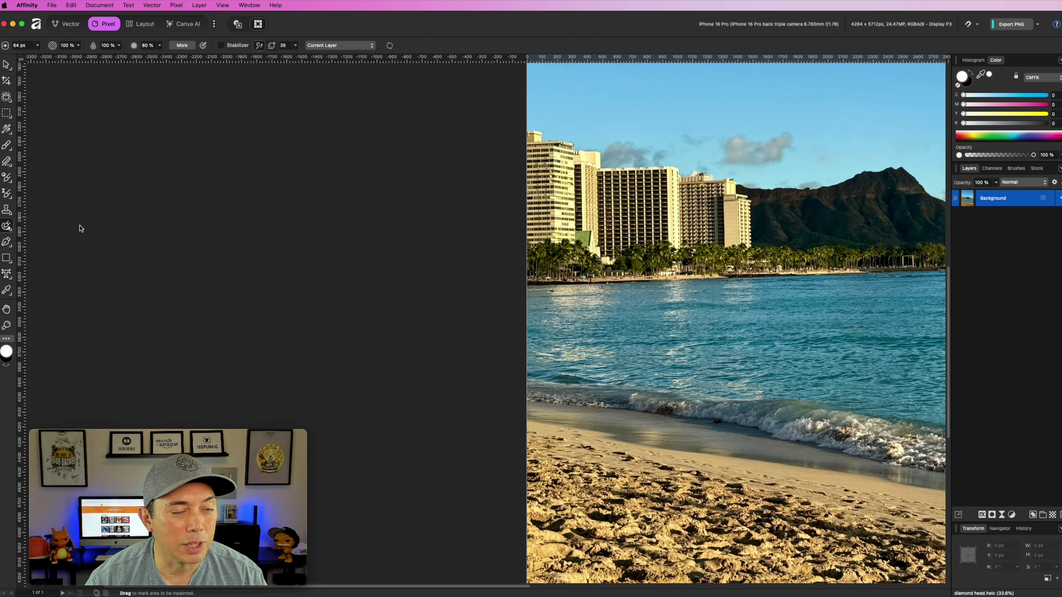
{"action": "left_click_drag", "start_coordinate": [810, 256], "coordinate": [510, 292]}
{"action": "scroll", "coordinate": [611, 281], "scroll_direction": "down", "scroll_amount": 3}
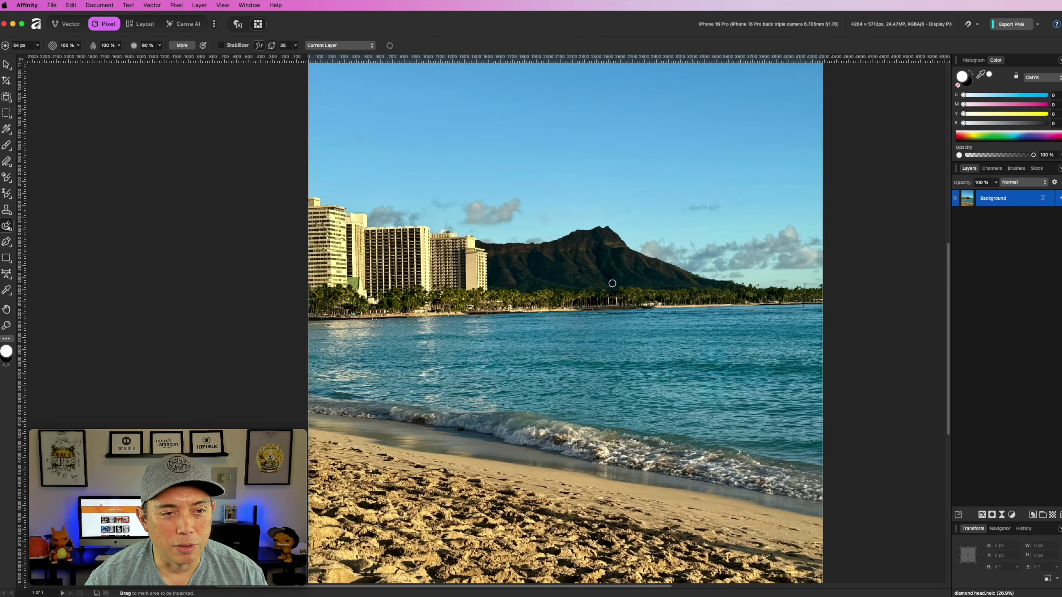
{"action": "scroll", "coordinate": [612, 283], "scroll_direction": "up", "scroll_amount": 2}
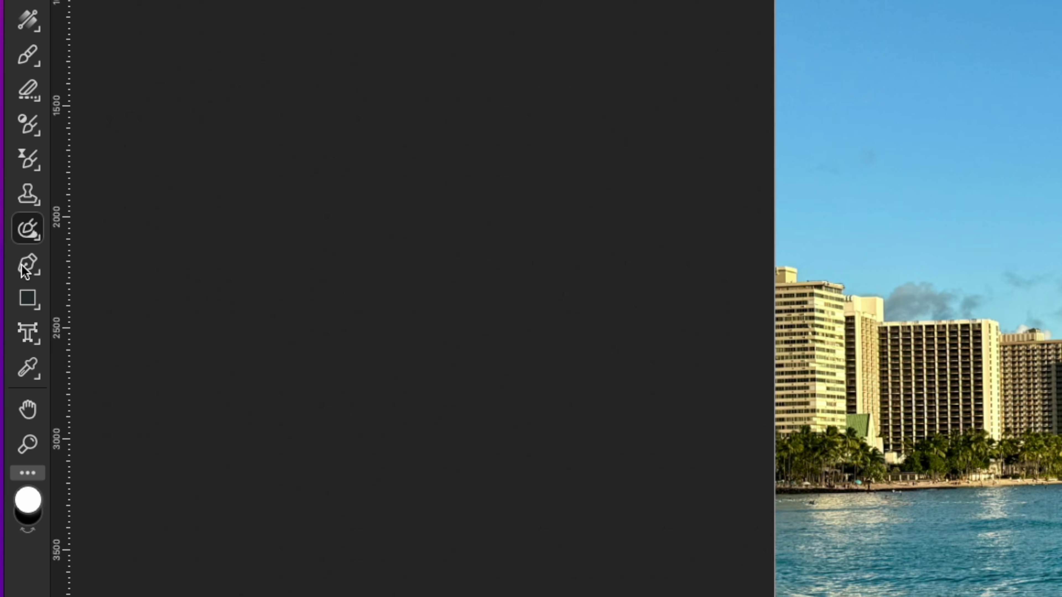
- Draw a closed, black-filled curved shape in the sky above Diamond Head with the Pen tool
{"action": "left_click", "coordinate": [25, 267]}
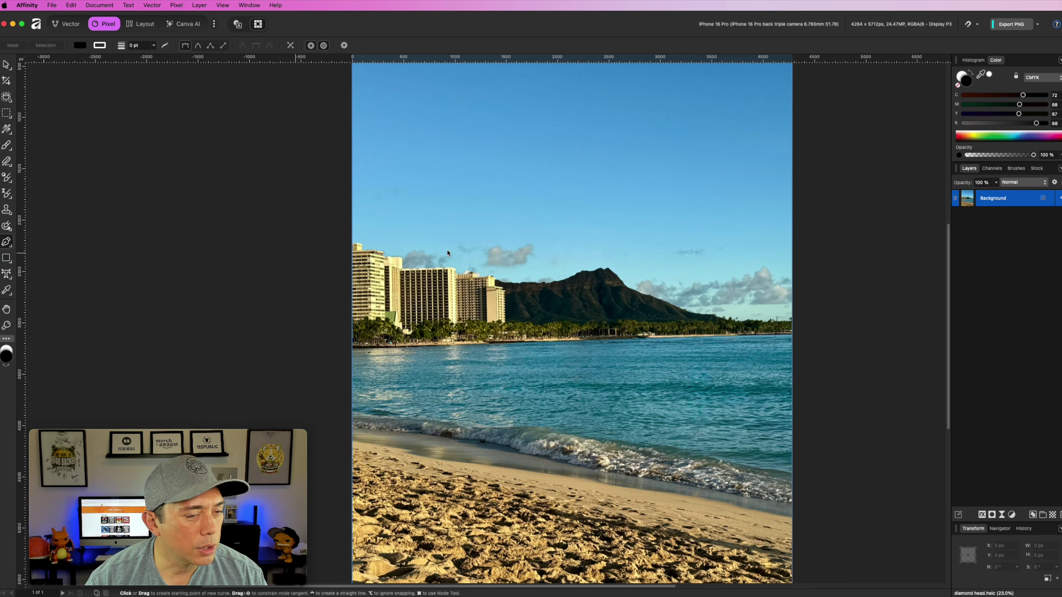
{"action": "scroll", "coordinate": [590, 259], "scroll_direction": "up", "scroll_amount": 3}
{"action": "left_click", "coordinate": [540, 214]}
{"action": "left_click_drag", "start_coordinate": [613, 173], "coordinate": [652, 191]}
{"action": "left_click_drag", "start_coordinate": [668, 230], "coordinate": [542, 244]}
{"action": "left_click", "coordinate": [539, 215]}
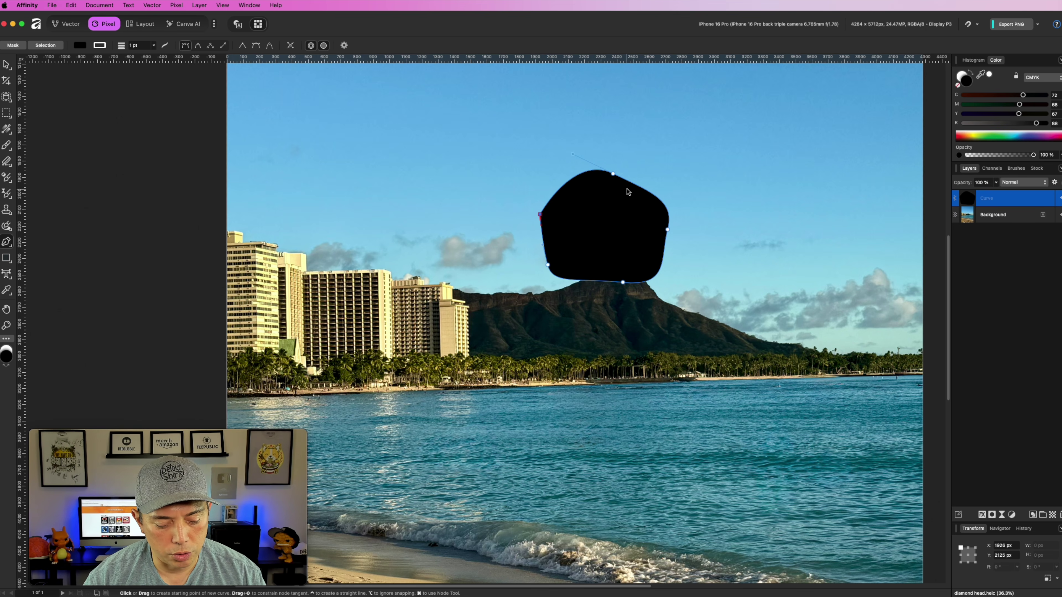
- Undo the black pen shape point by point, leaving only the Background photo
{"action": "key", "text": "super+z"}
{"action": "key", "text": "super+z"}
{"action": "key", "text": "super+z"}
{"action": "key", "text": "super+z"}
{"action": "key", "text": "super+z"}
{"action": "key", "text": "super+z"}
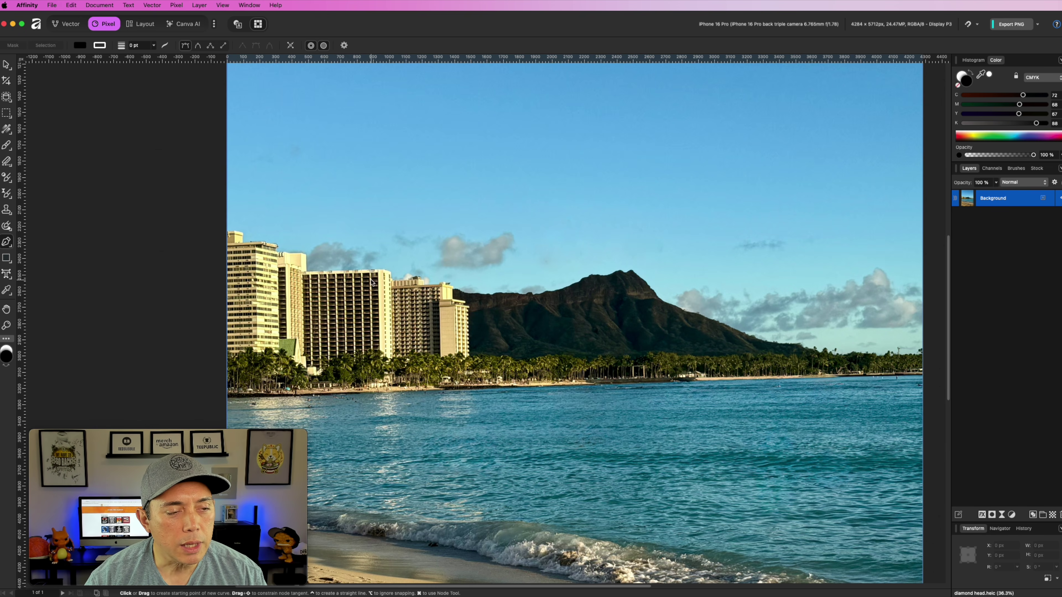
{"action": "scroll", "coordinate": [355, 285], "scroll_direction": "down", "scroll_amount": 2}
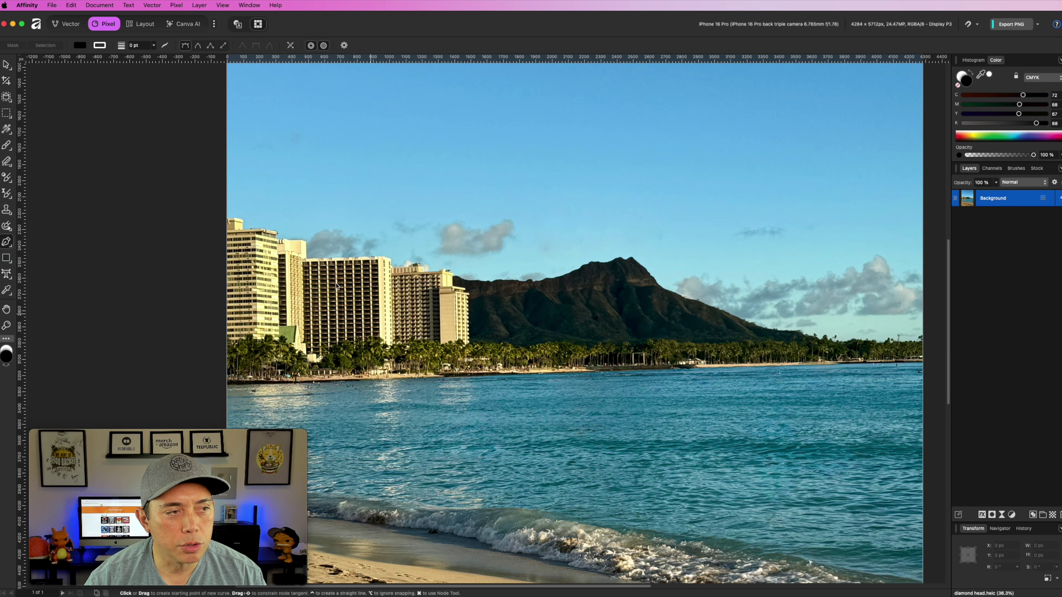
{"action": "left_click", "coordinate": [11, 121]}
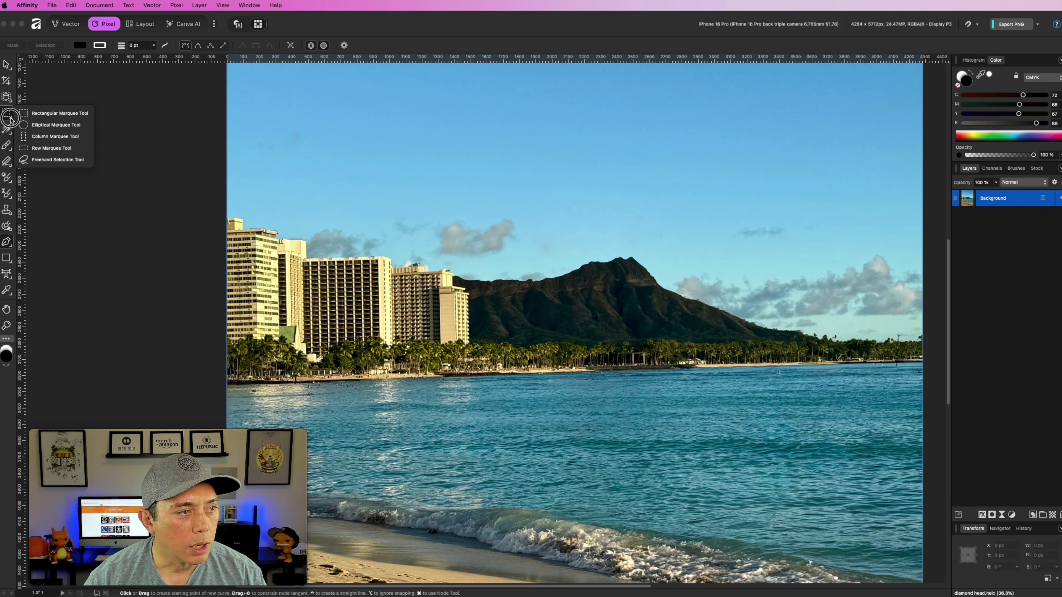
{"action": "left_click", "coordinate": [21, 136]}
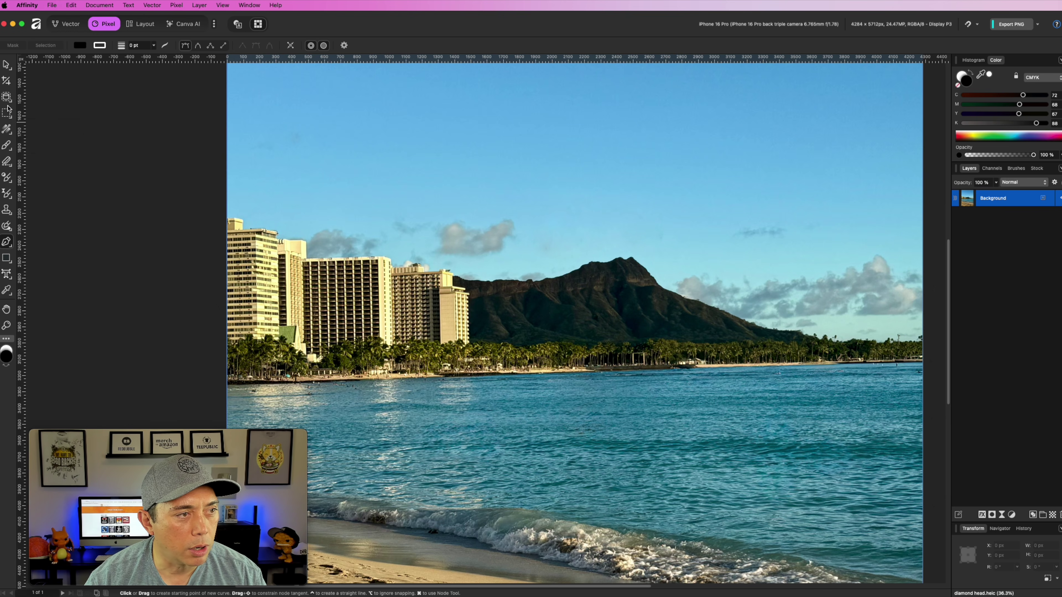
- Trace the narrow hotel tower nearest Diamond Head with straight Pen segments, close the path around it and convert it to a selection
{"action": "scroll", "coordinate": [454, 271], "scroll_direction": "up", "scroll_amount": 2}
{"action": "scroll", "coordinate": [452, 267], "scroll_direction": "down", "scroll_amount": 3}
{"action": "scroll", "coordinate": [439, 244], "scroll_direction": "up", "scroll_amount": 8}
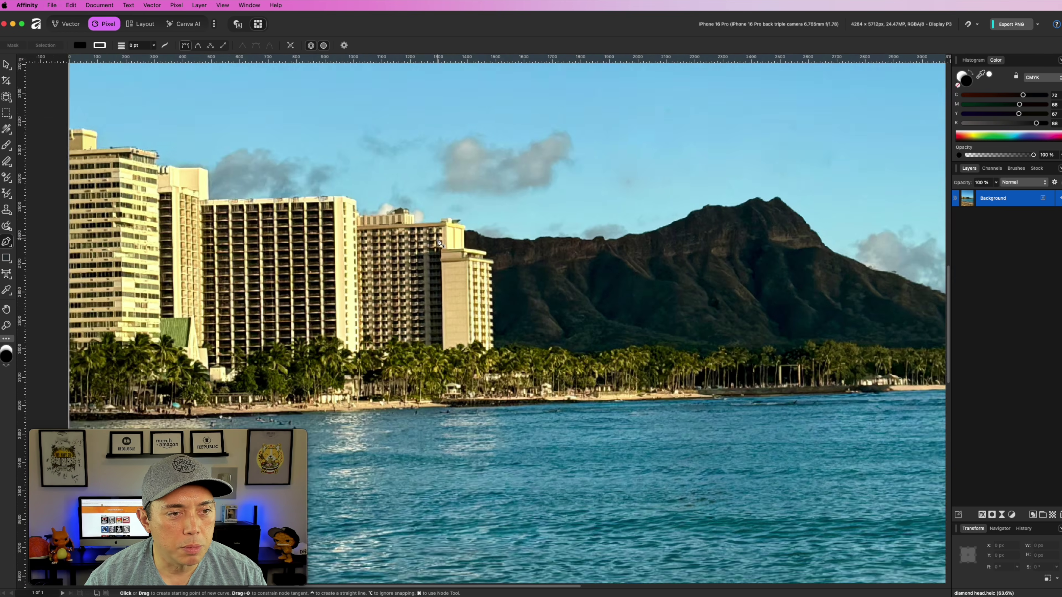
{"action": "scroll", "coordinate": [493, 238], "scroll_direction": "up", "scroll_amount": 1}
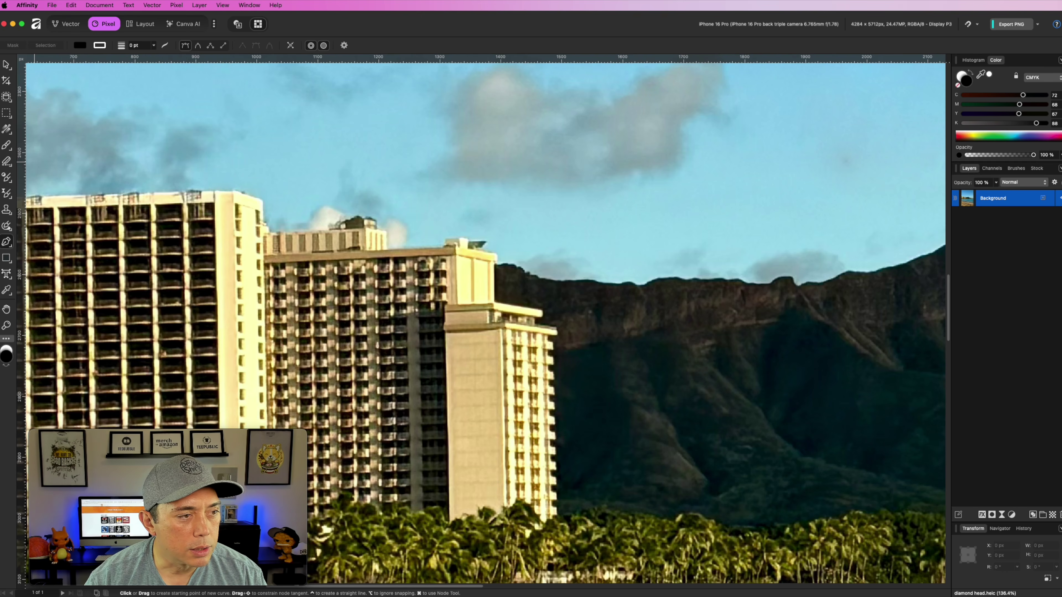
{"action": "left_click", "coordinate": [445, 306]}
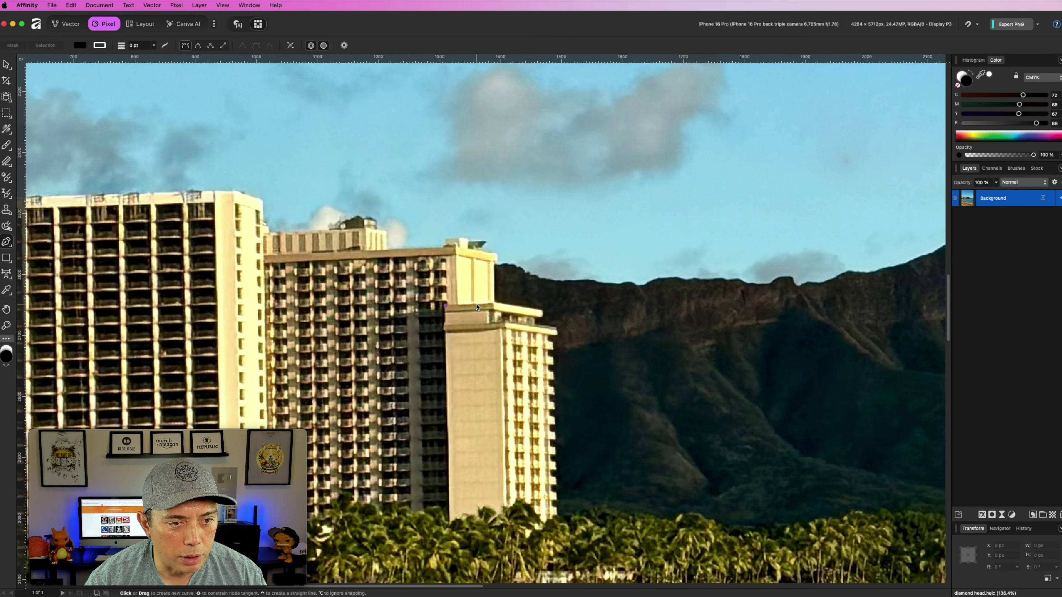
{"action": "left_click", "coordinate": [491, 302]}
{"action": "left_click", "coordinate": [541, 311]}
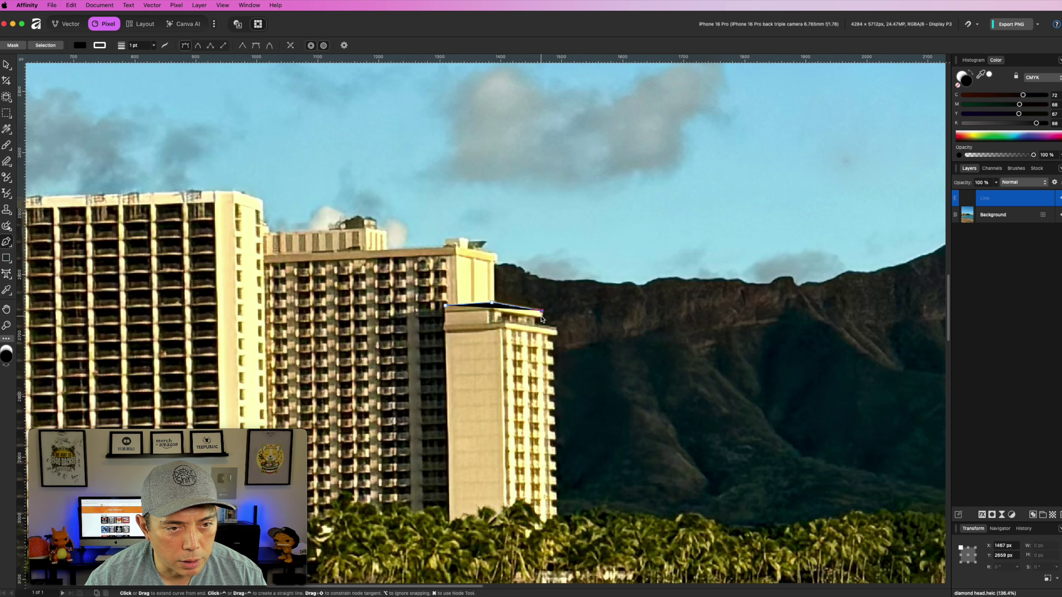
{"action": "left_click", "coordinate": [535, 326]}
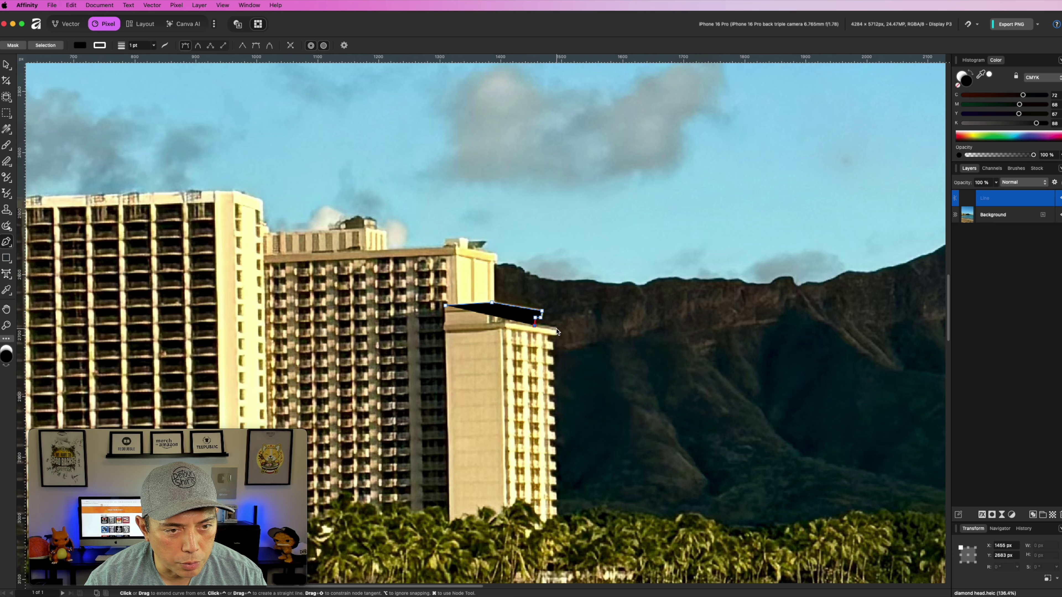
{"action": "left_click", "coordinate": [548, 336]}
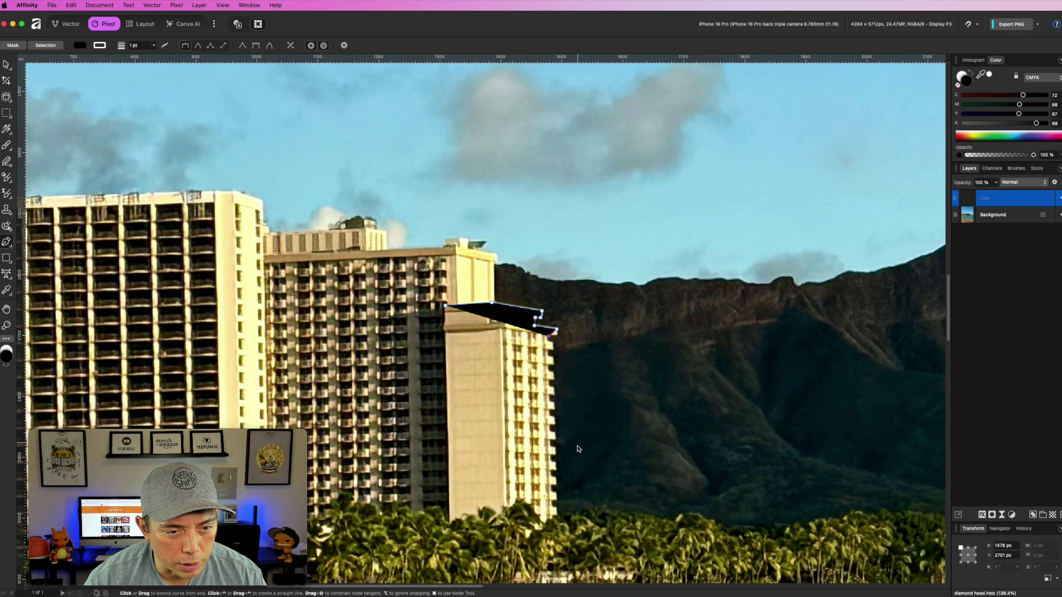
{"action": "left_click", "coordinate": [555, 528]}
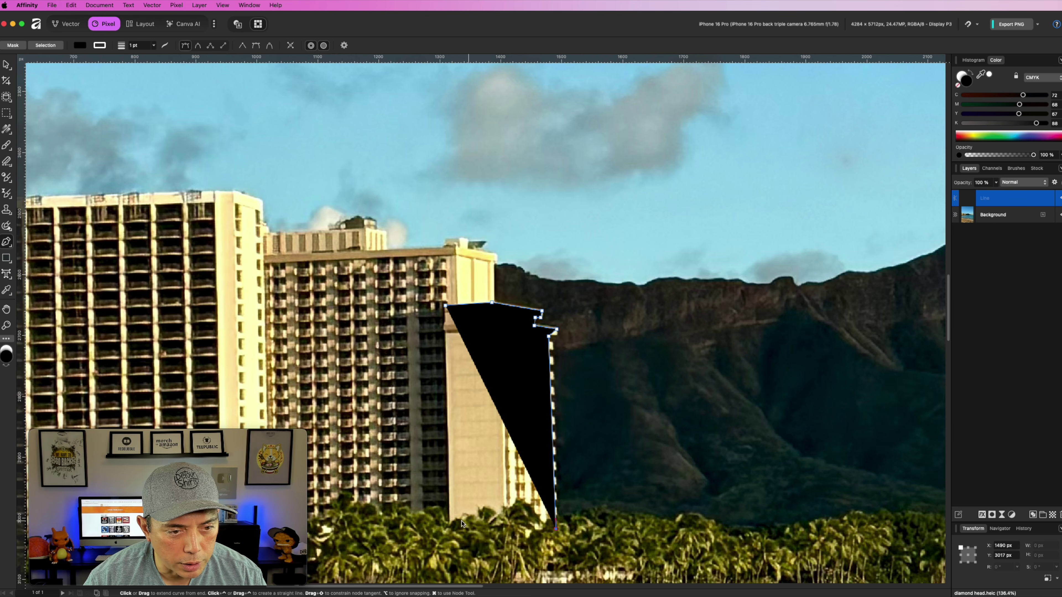
{"action": "left_click", "coordinate": [447, 522]}
{"action": "left_click", "coordinate": [445, 307]}
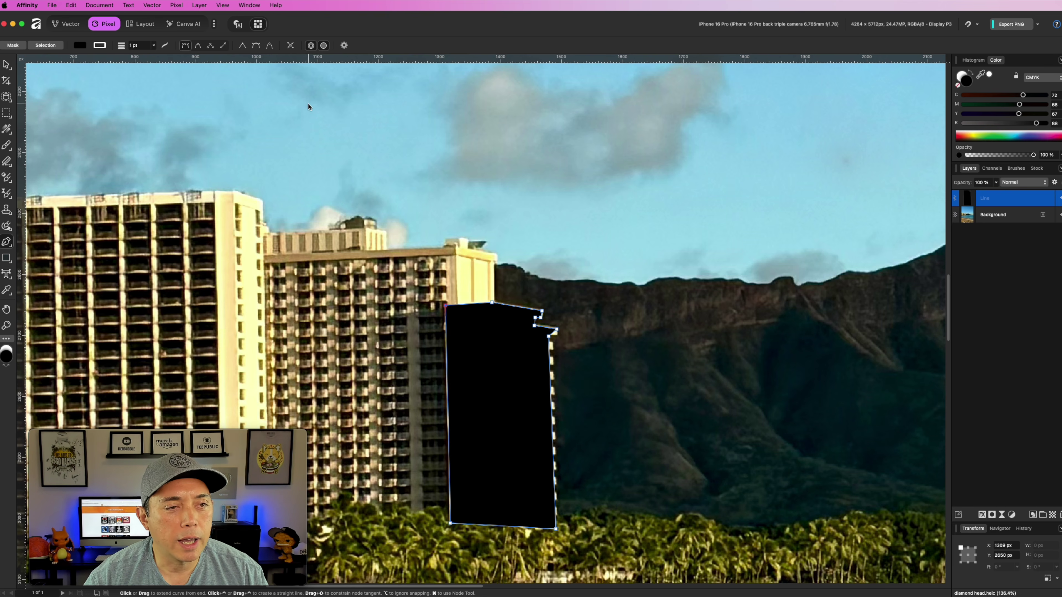
{"action": "left_click", "coordinate": [47, 45]}
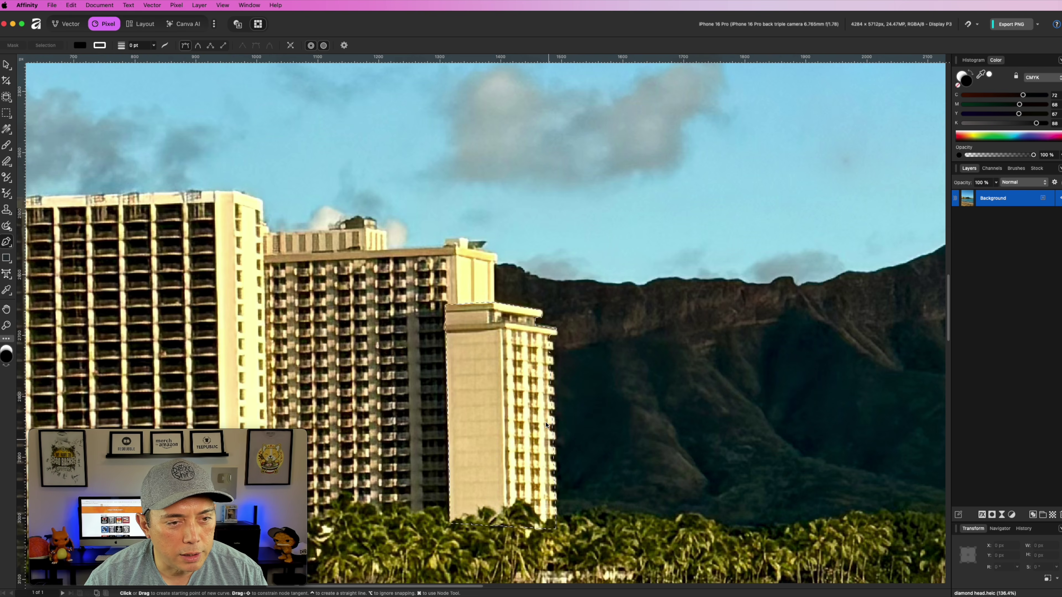
- Try moving the selected hotel tower in front of Diamond Head's slope and try deleting its pixels, undoing each edit
{"action": "key", "text": "v"}
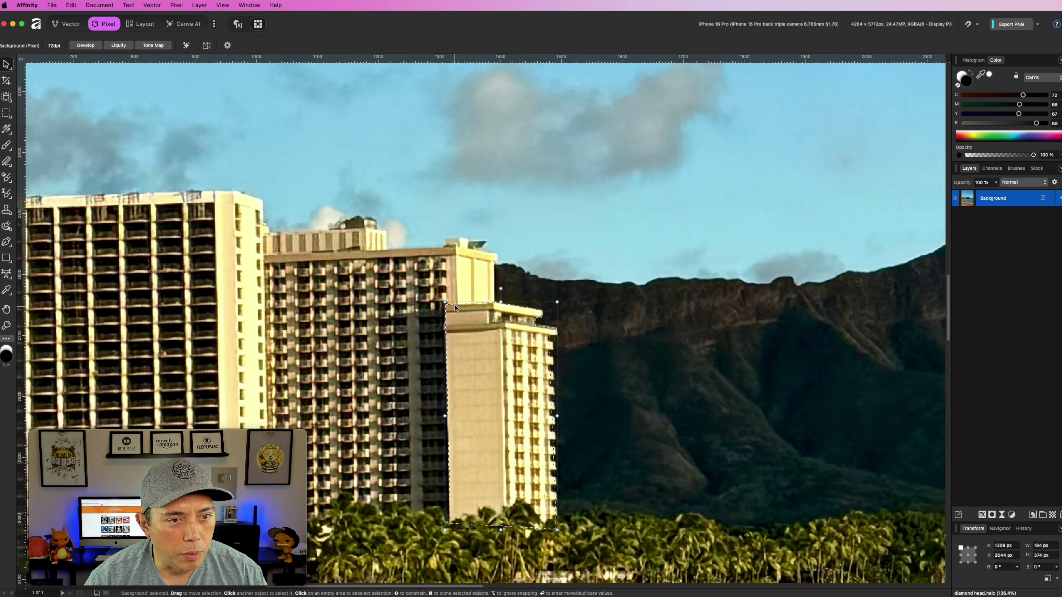
{"action": "left_click_drag", "start_coordinate": [499, 340], "coordinate": [691, 318]}
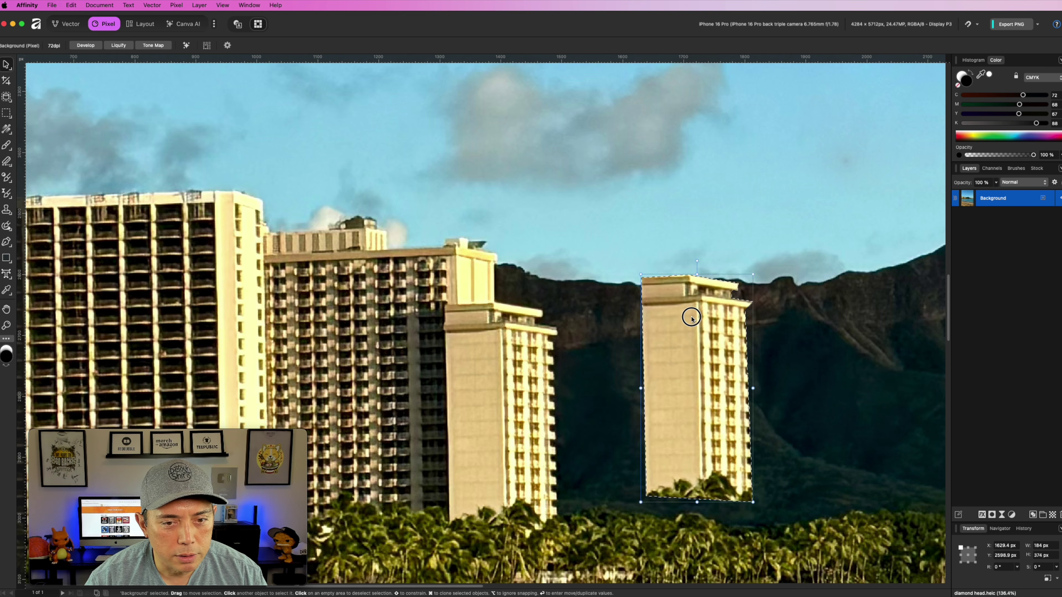
{"action": "key", "text": "super+z"}
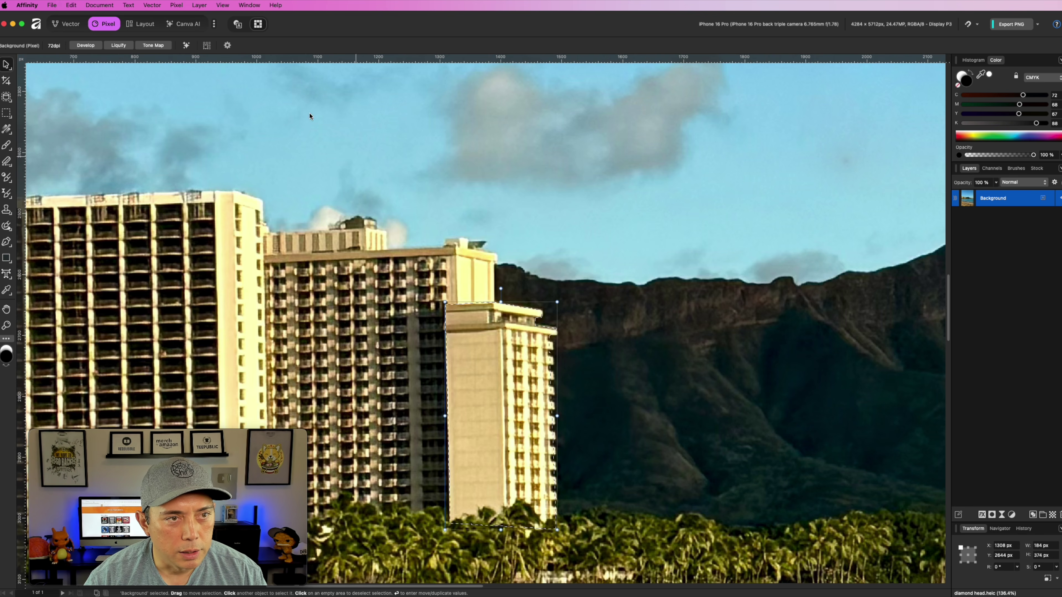
{"action": "key", "text": "Delete"}
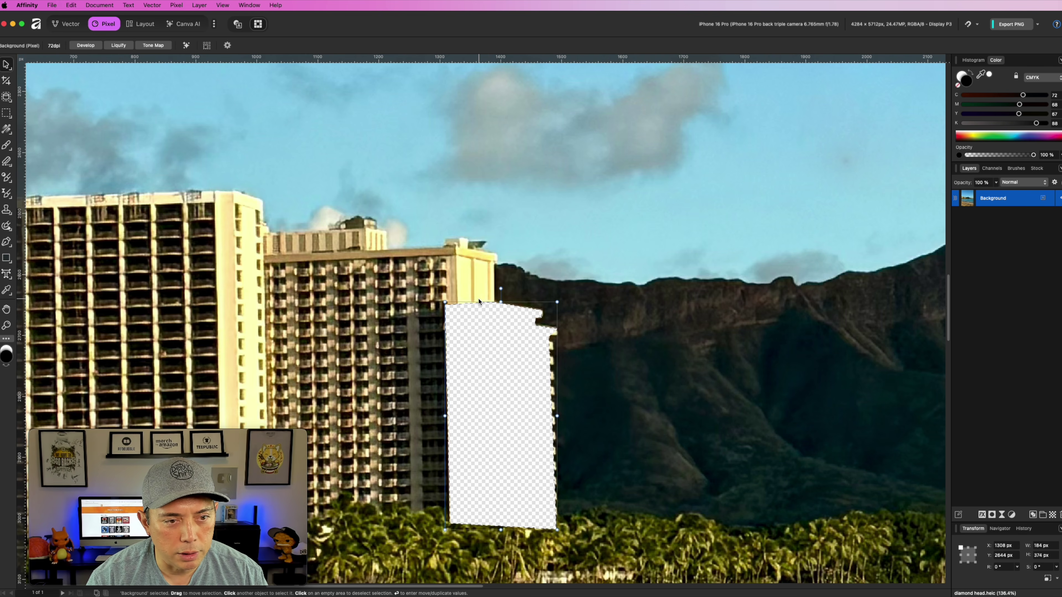
{"action": "key", "text": "super+z"}
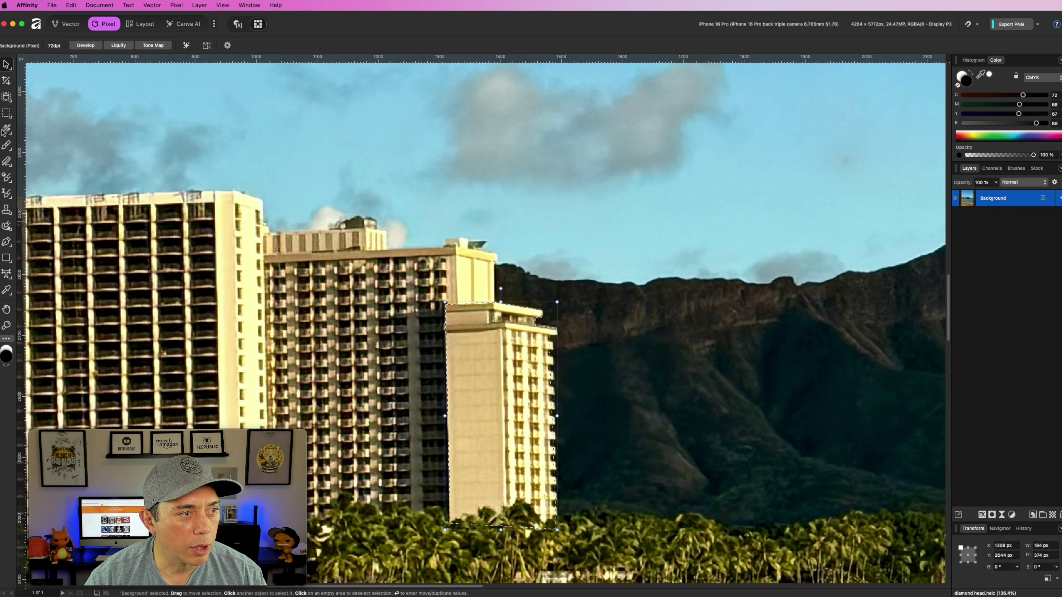
- Switch to the Paint Brush, swap the foreground and background colours, and clear the hotel tower selection
{"action": "left_click", "coordinate": [6, 146]}
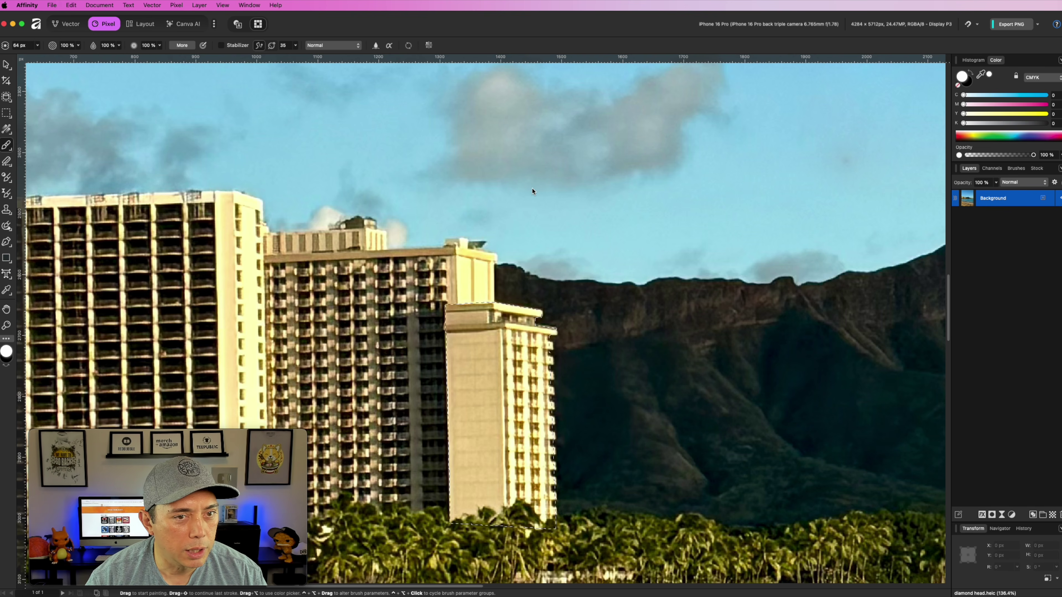
{"action": "key", "text": "x"}
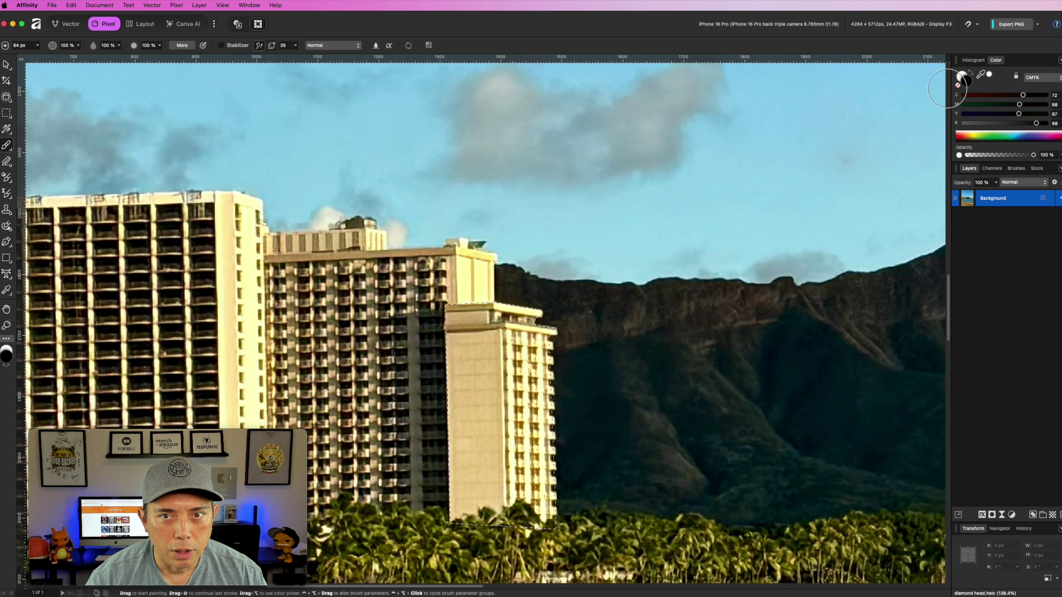
{"action": "scroll", "coordinate": [360, 191], "scroll_direction": "up", "scroll_amount": 2}
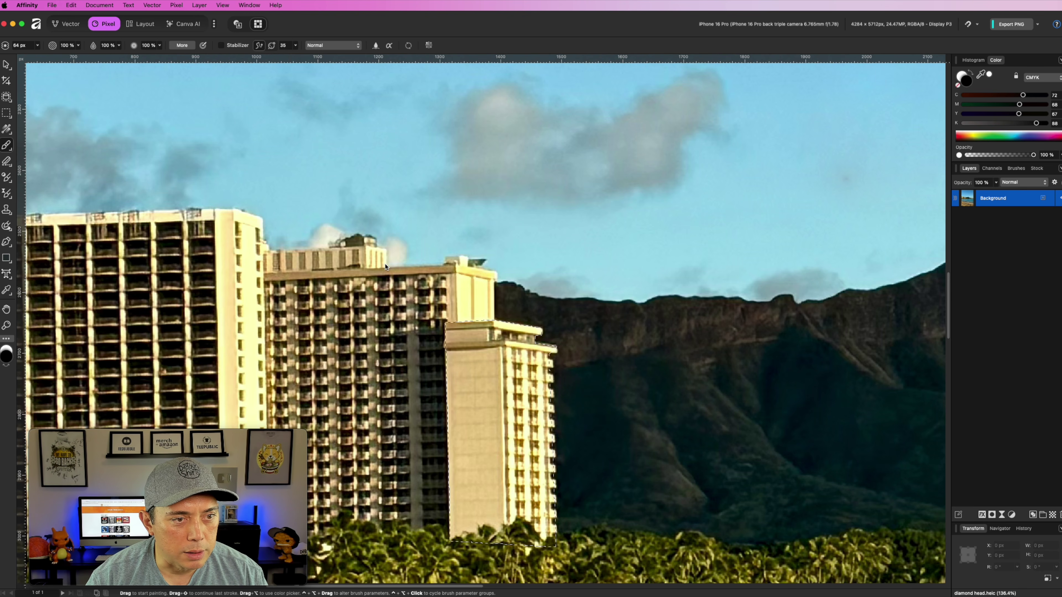
{"action": "key", "text": "super+d"}
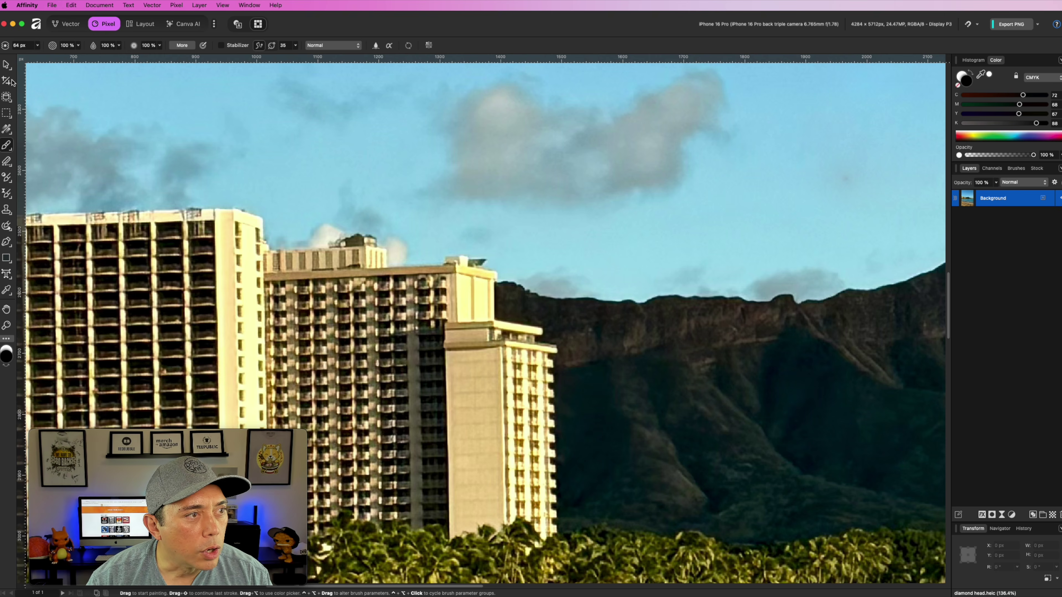
- Trace the middle hotel's roofline and rooftop machinery with Pen tool points, ending at the raised roof section's far corner
{"action": "key", "text": "v"}
{"action": "scroll", "coordinate": [298, 239], "scroll_direction": "up", "scroll_amount": 5}
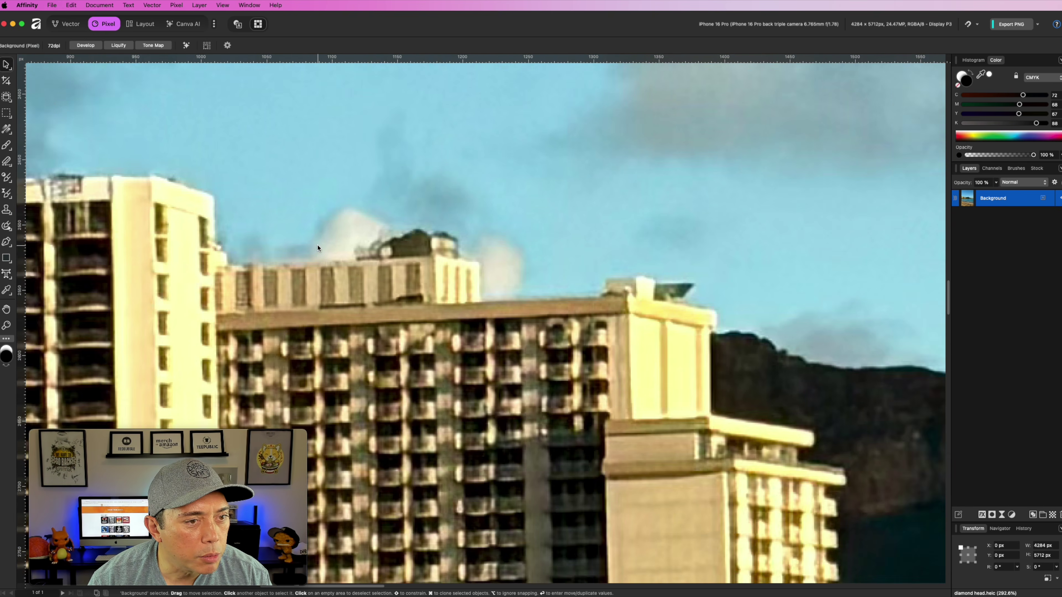
{"action": "left_click", "coordinate": [5, 242]}
{"action": "left_click", "coordinate": [222, 266]}
{"action": "left_click", "coordinate": [273, 264]}
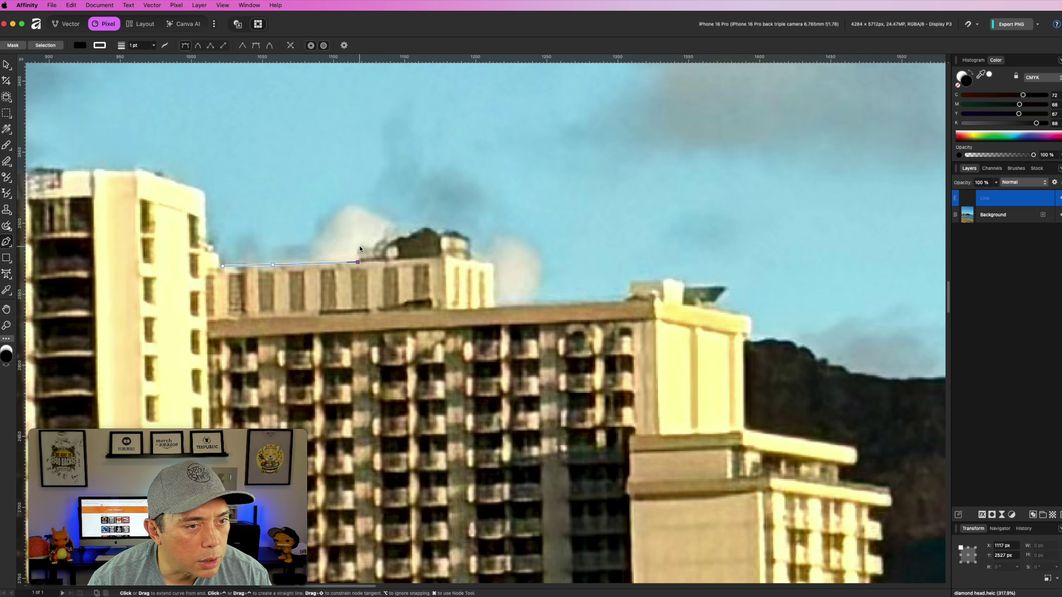
{"action": "left_click", "coordinate": [357, 261]}
{"action": "left_click", "coordinate": [359, 247]}
{"action": "left_click", "coordinate": [380, 248]}
{"action": "left_click", "coordinate": [424, 227]}
{"action": "left_click", "coordinate": [441, 234]}
{"action": "left_click", "coordinate": [458, 233]}
{"action": "left_click", "coordinate": [470, 243]}
{"action": "left_click", "coordinate": [473, 261]}
{"action": "left_click", "coordinate": [491, 265]}
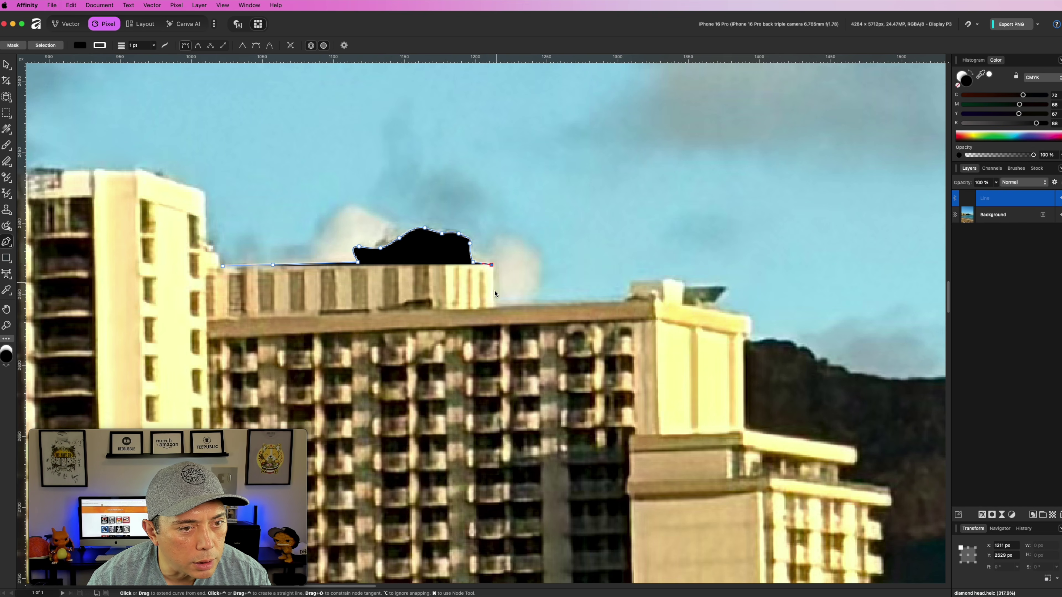
- Extend the roofline path down to the main roof, close it around the clouds in the sky, and convert it to a selection
{"action": "left_click", "coordinate": [495, 305]}
{"action": "left_click", "coordinate": [585, 305]}
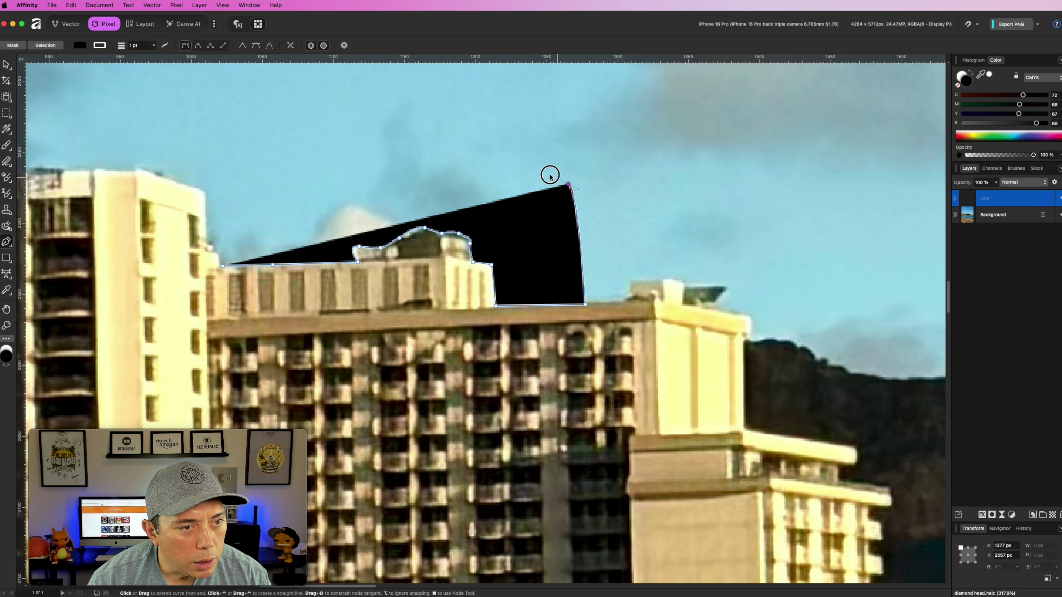
{"action": "left_click", "coordinate": [568, 183]}
{"action": "left_click_drag", "start_coordinate": [345, 119], "coordinate": [320, 117]}
{"action": "left_click", "coordinate": [259, 127]}
{"action": "left_click", "coordinate": [222, 265]}
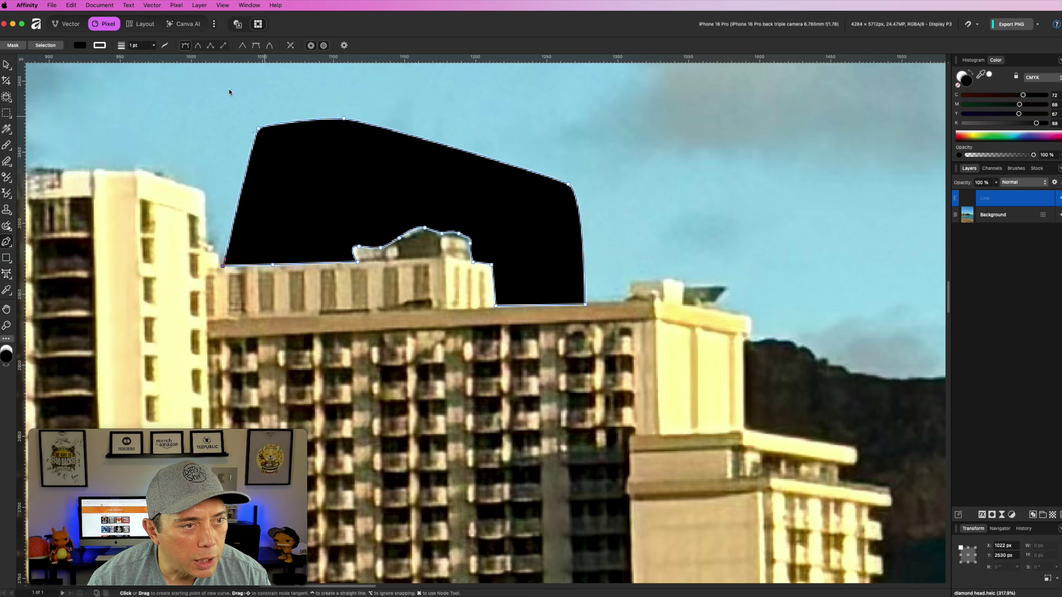
{"action": "left_click", "coordinate": [46, 45]}
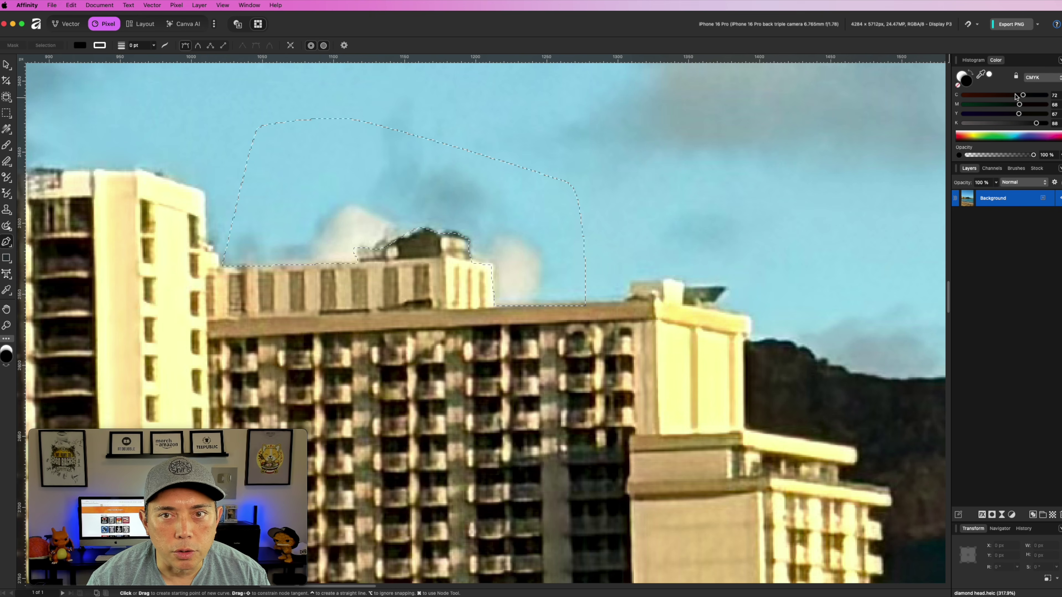
- Paint over the clouds inside the roofline selection with a 64 px light blue brush (C 23, M 0, Y 0, K 0)
{"action": "key", "text": "b"}
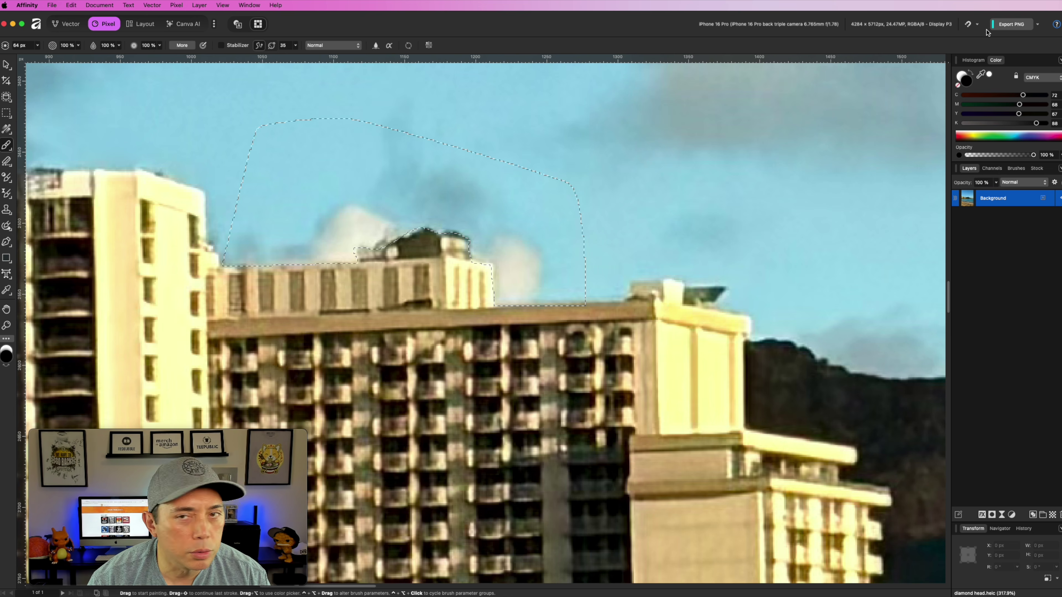
{"action": "left_click_drag", "start_coordinate": [986, 69], "coordinate": [983, 98]}
{"action": "mouse_move", "coordinate": [579, 255]}
{"action": "left_mouse_down"}
{"action": "mouse_move", "coordinate": [514, 285]}
{"action": "mouse_move", "coordinate": [389, 248]}
{"action": "mouse_move", "coordinate": [237, 261]}
{"action": "mouse_move", "coordinate": [424, 220]}
{"action": "mouse_move", "coordinate": [607, 290]}
{"action": "mouse_move", "coordinate": [334, 133]}
{"action": "left_mouse_up"}
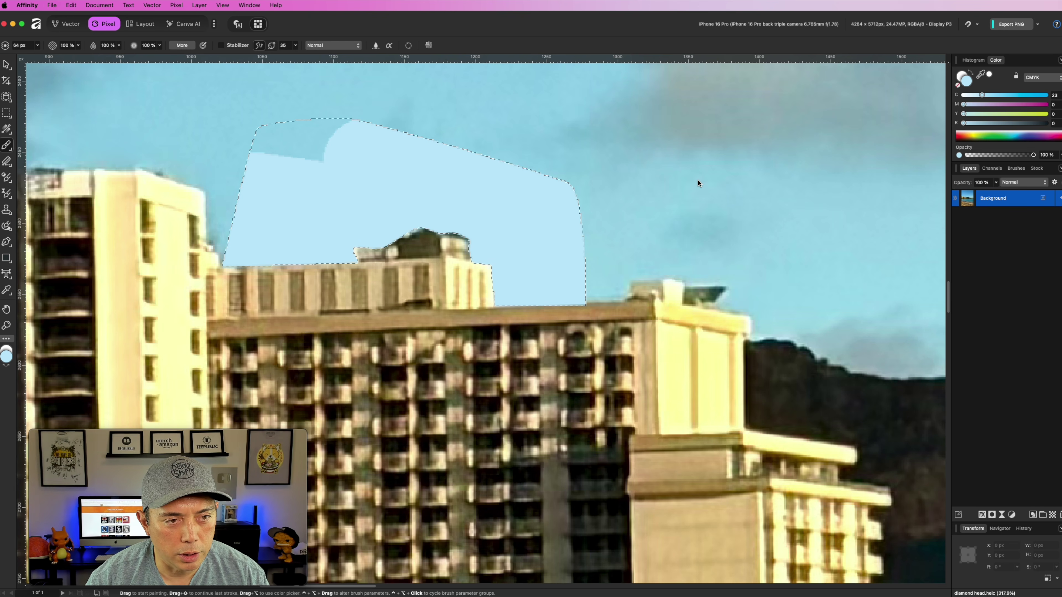
{"action": "key", "text": "super+d"}
{"action": "scroll", "coordinate": [651, 275], "scroll_direction": "down", "scroll_amount": 2}
{"action": "scroll", "coordinate": [650, 275], "scroll_direction": "down", "scroll_amount": 10}
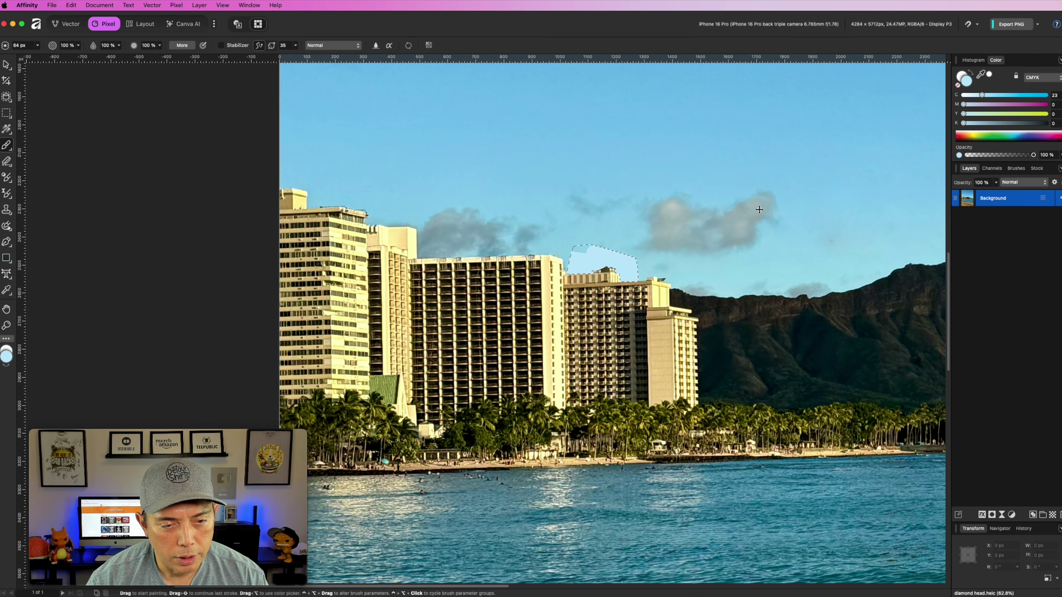
- Undo the light blue paint, the roofline selection and the pen path, leaving only the Background photo
{"action": "key", "text": "super+v"}
{"action": "key", "text": "super+z"}
{"action": "key", "text": "super+z"}
{"action": "key", "text": "super+z"}
{"action": "key", "text": "super+z"}
{"action": "key", "text": "super+z"}
{"action": "key", "text": "super+z"}
{"action": "key", "text": "super+z"}
{"action": "key", "text": "super+z"}
{"action": "key", "text": "super+z"}
{"action": "key", "text": "super+z"}
{"action": "key", "text": "super+z"}
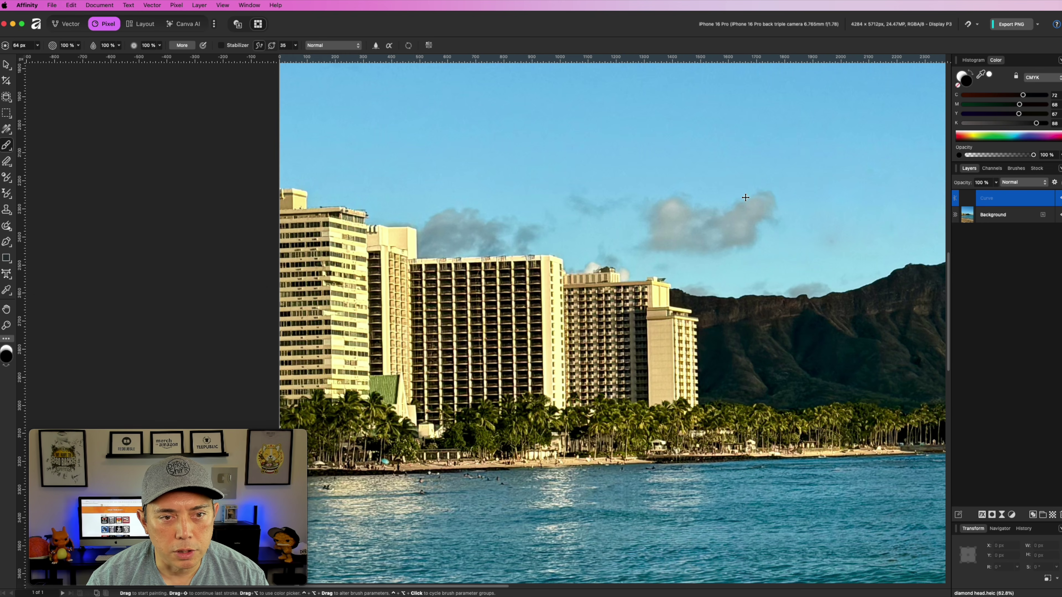
{"action": "key", "text": "super+z"}
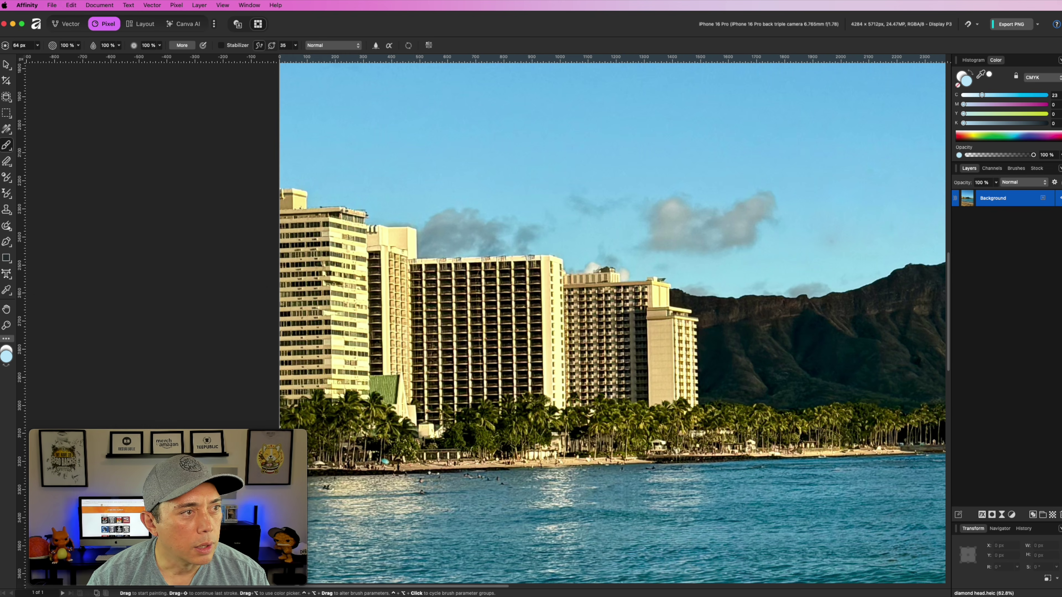
- Draw a light blue rectangle about 1012 × 795 px in the sky above Diamond Head with the Rectangle Tool
{"action": "key", "text": "v"}
{"action": "scroll", "coordinate": [595, 257], "scroll_direction": "down", "scroll_amount": 6}
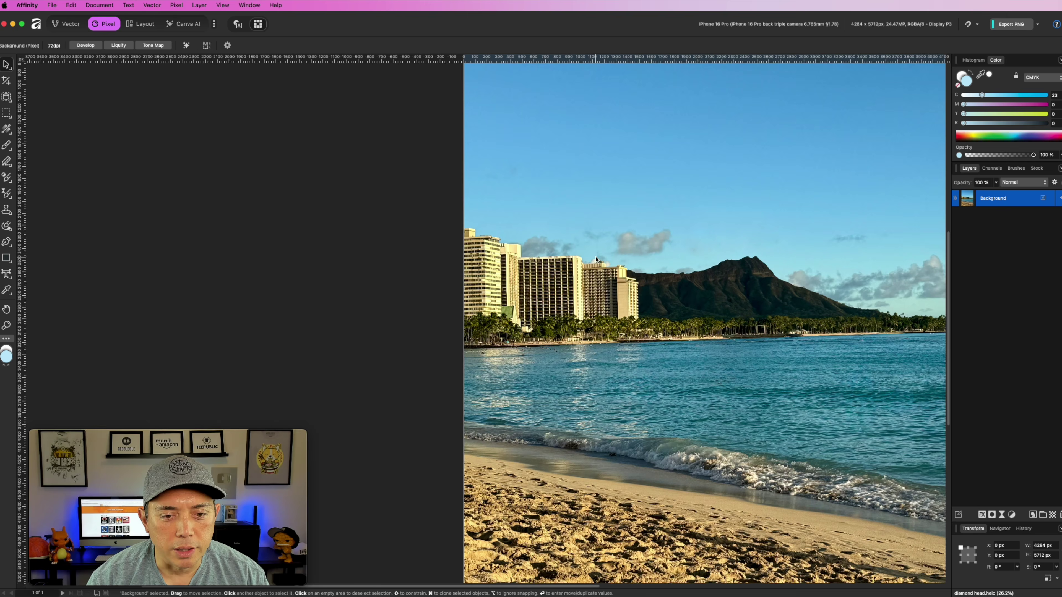
{"action": "scroll", "coordinate": [595, 257], "scroll_direction": "right", "scroll_amount": 4}
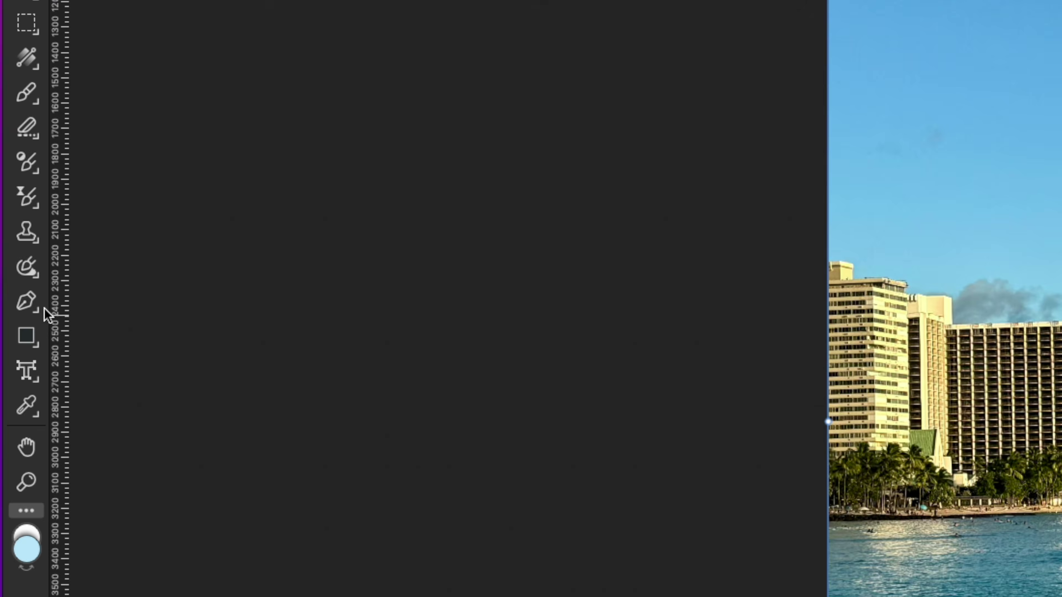
{"action": "left_click_drag", "start_coordinate": [7, 243], "coordinate": [19, 251]}
{"action": "left_click_drag", "start_coordinate": [52, 322], "coordinate": [52, 322]}
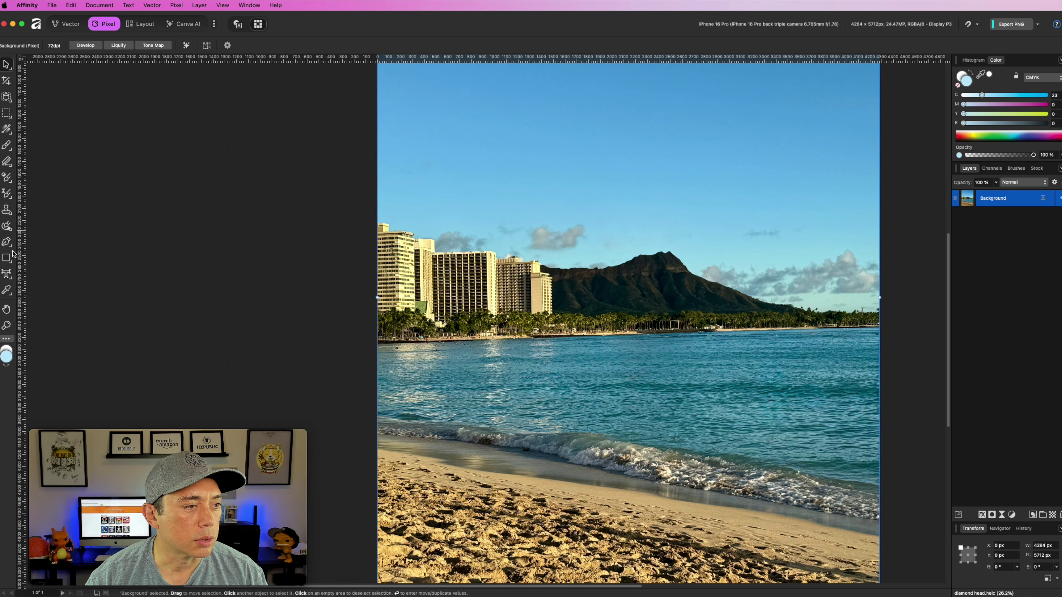
{"action": "left_click", "coordinate": [8, 264]}
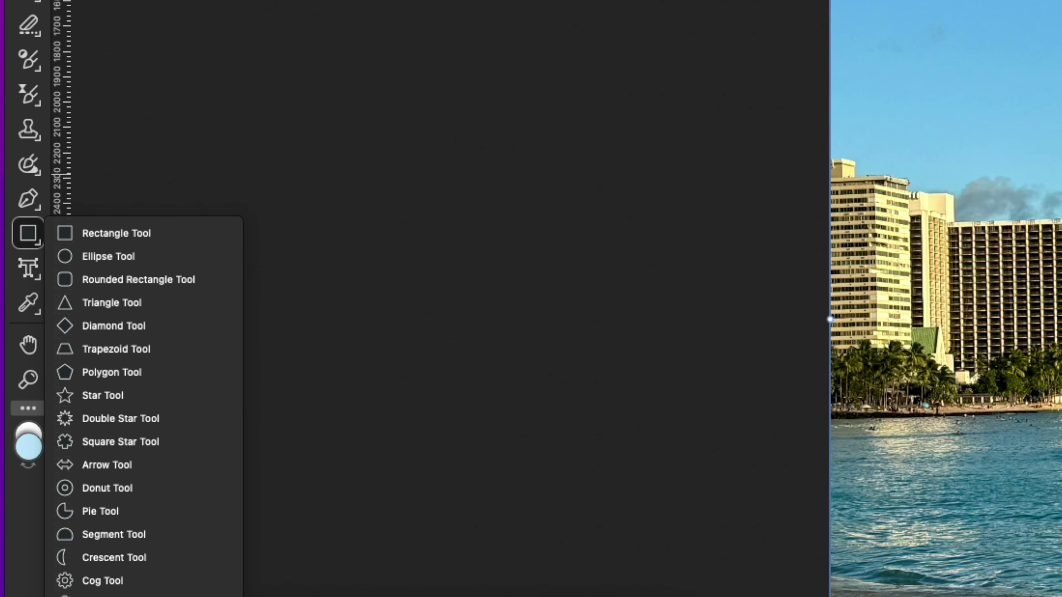
{"action": "left_click", "coordinate": [125, 233]}
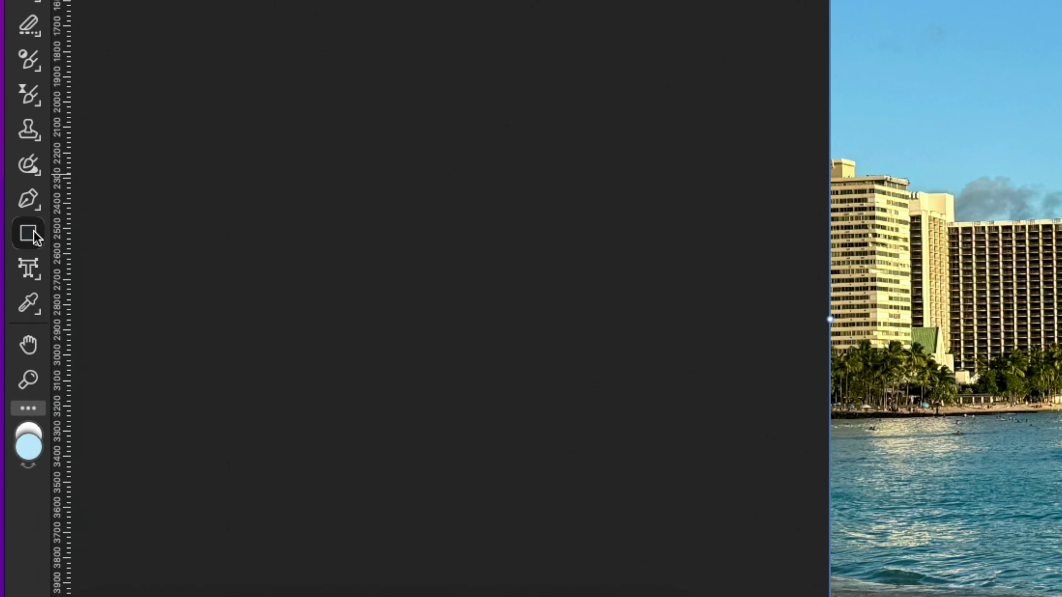
{"action": "left_click_drag", "start_coordinate": [563, 148], "coordinate": [682, 242]}
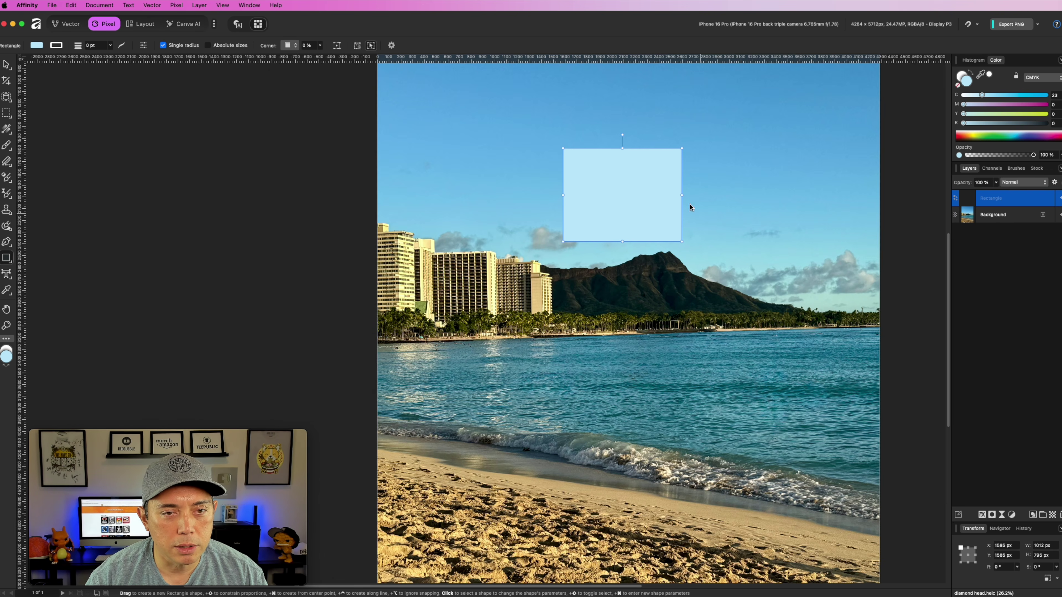
- Try drawing hearts with the Heart Tool, one about 701 × 555 px above the hotels and others near the rectangle, undoing each
{"action": "left_click", "coordinate": [7, 258]}
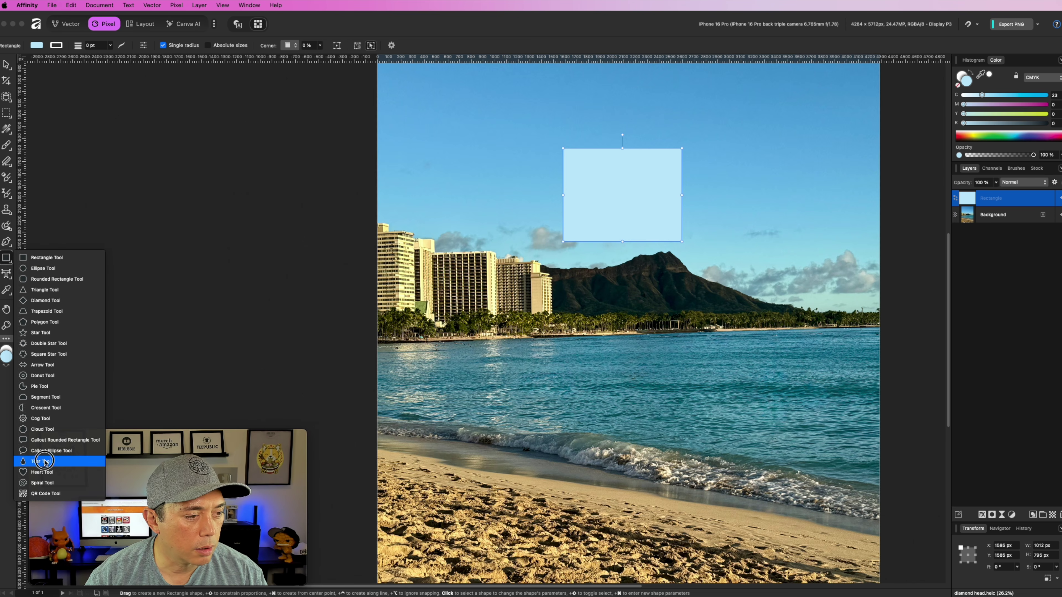
{"action": "left_click", "coordinate": [42, 472]}
{"action": "left_click_drag", "start_coordinate": [438, 180], "coordinate": [561, 226]}
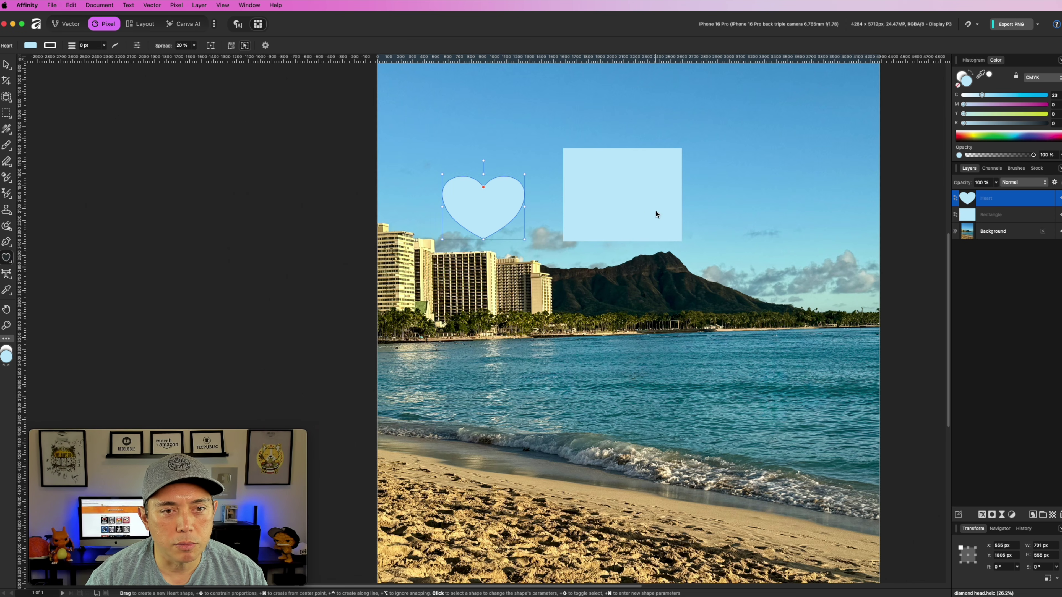
{"action": "left_click_drag", "start_coordinate": [625, 203], "coordinate": [715, 267]}
{"action": "key", "text": "super+z"}
{"action": "key", "text": "super+z"}
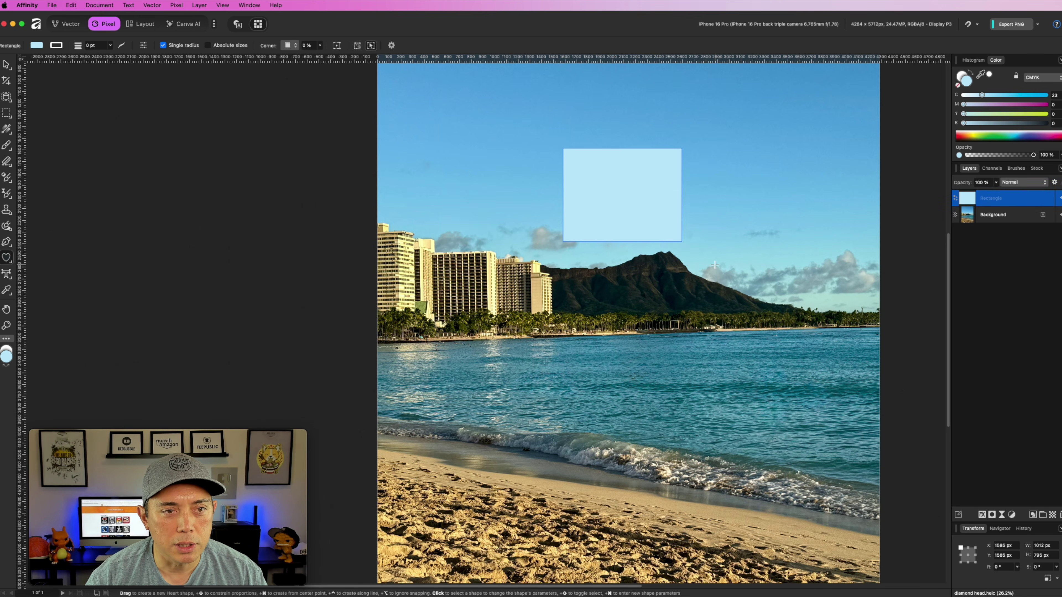
{"action": "key", "text": "super+minus"}
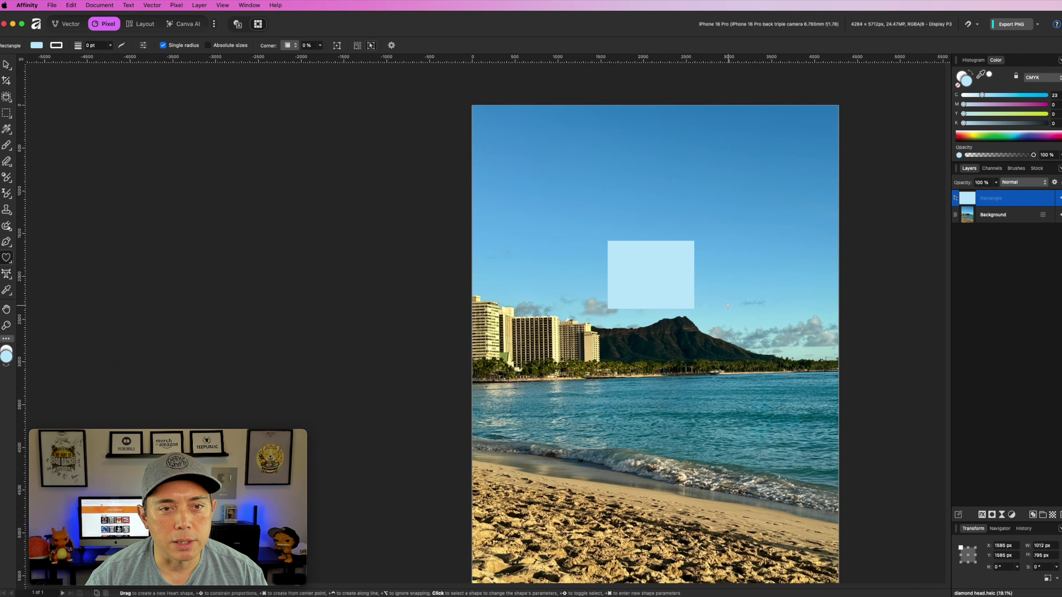
{"action": "left_click_drag", "start_coordinate": [654, 277], "coordinate": [633, 256]}
{"action": "key", "text": "super+z"}
- Enlarge the rectangle to about 3641 × 2200 px across Diamond Head and give its fill 77% opacity and a cyan value of 21
{"action": "key", "text": "v"}
{"action": "left_click_drag", "start_coordinate": [666, 252], "coordinate": [560, 188]}
{"action": "left_click_drag", "start_coordinate": [588, 245], "coordinate": [812, 366]}
{"action": "left_click_drag", "start_coordinate": [631, 232], "coordinate": [628, 257]}
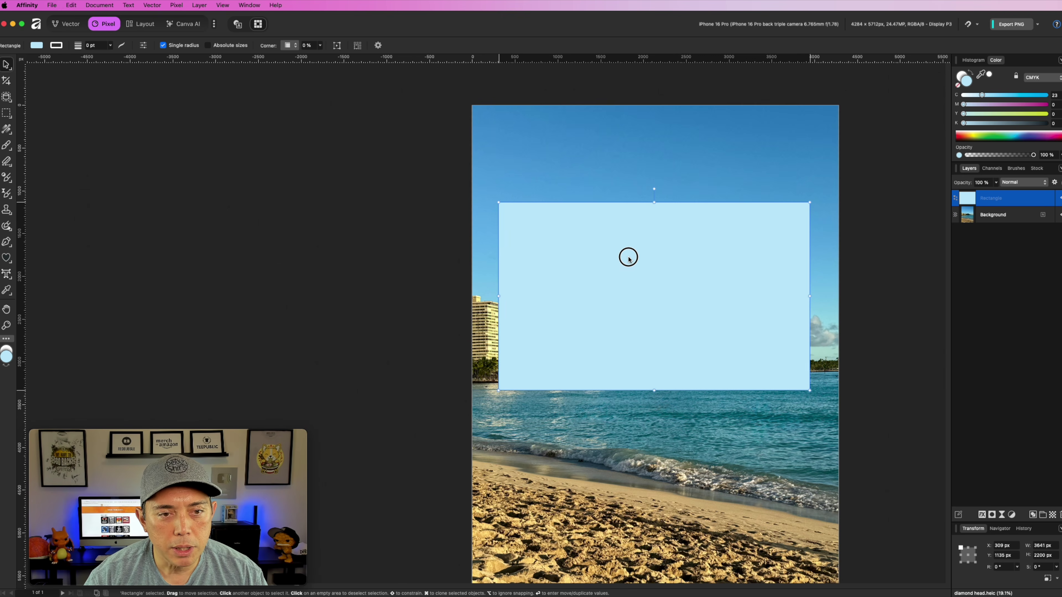
{"action": "left_click_drag", "start_coordinate": [754, 302], "coordinate": [754, 301]}
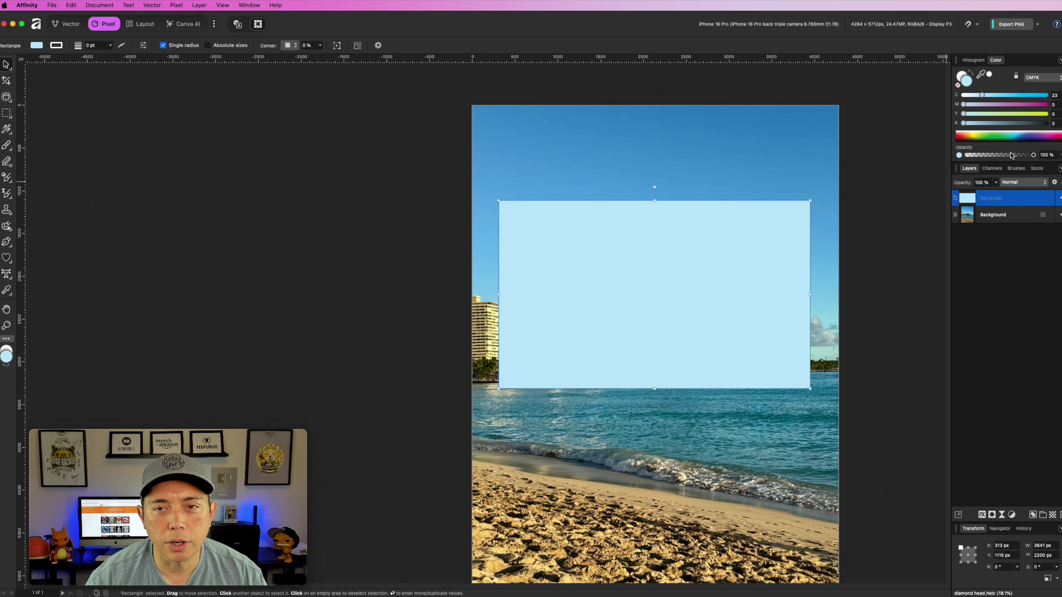
{"action": "mouse_move", "coordinate": [1034, 155]}
{"action": "left_mouse_down"}
{"action": "mouse_move", "coordinate": [1003, 157]}
{"action": "mouse_move", "coordinate": [1018, 156]}
{"action": "left_mouse_up"}
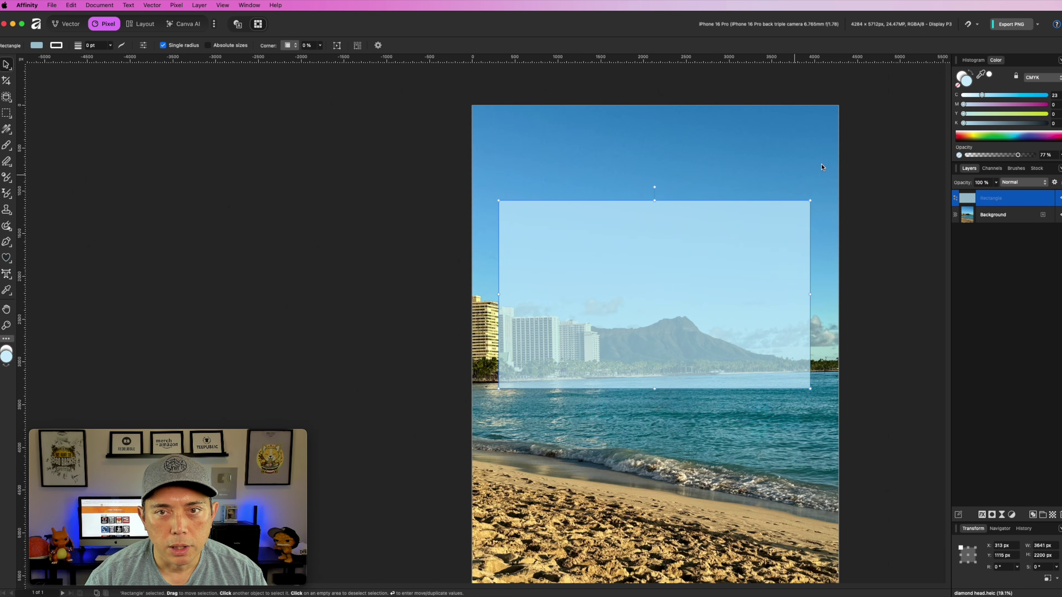
{"action": "mouse_move", "coordinate": [981, 95]}
{"action": "left_mouse_down"}
{"action": "mouse_move", "coordinate": [895, 94]}
{"action": "mouse_move", "coordinate": [980, 95]}
{"action": "left_mouse_up"}
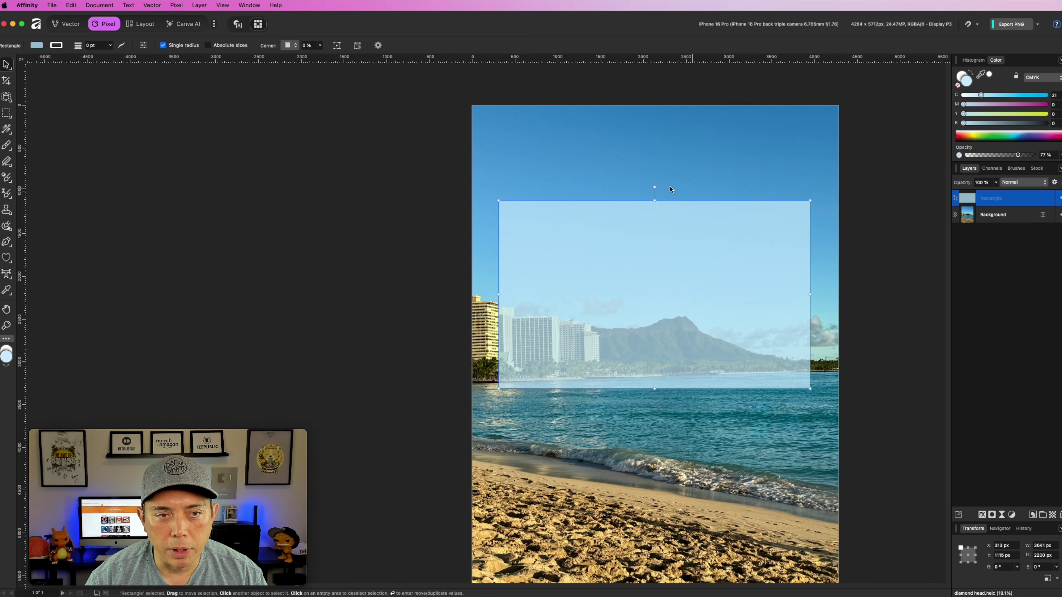
- Delete the translucent rectangle covering Diamond Head
{"action": "left_click", "coordinate": [392, 187]}
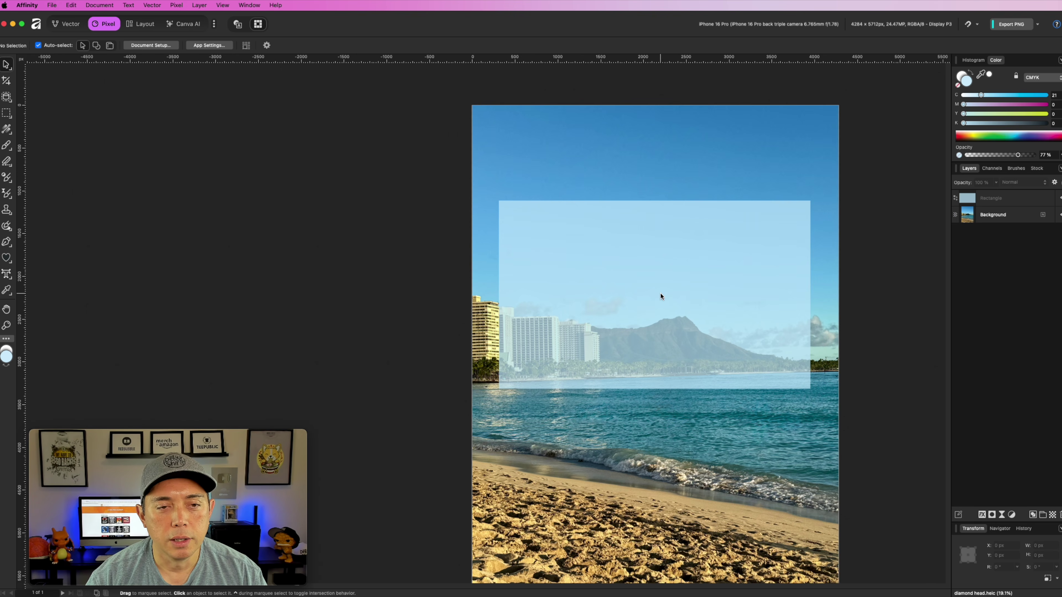
{"action": "left_click", "coordinate": [608, 269]}
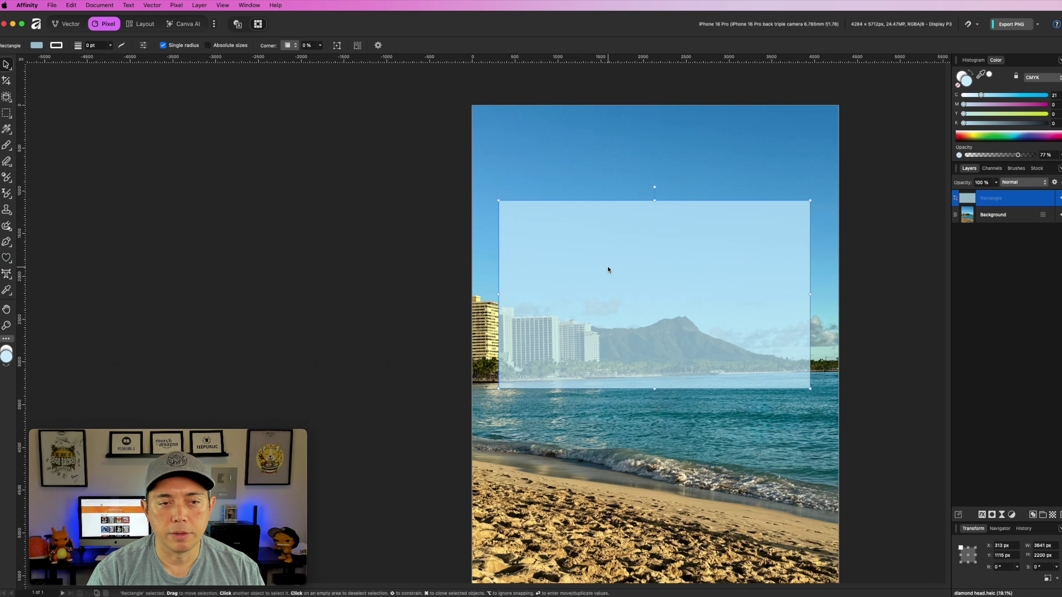
{"action": "key", "text": "Delete"}
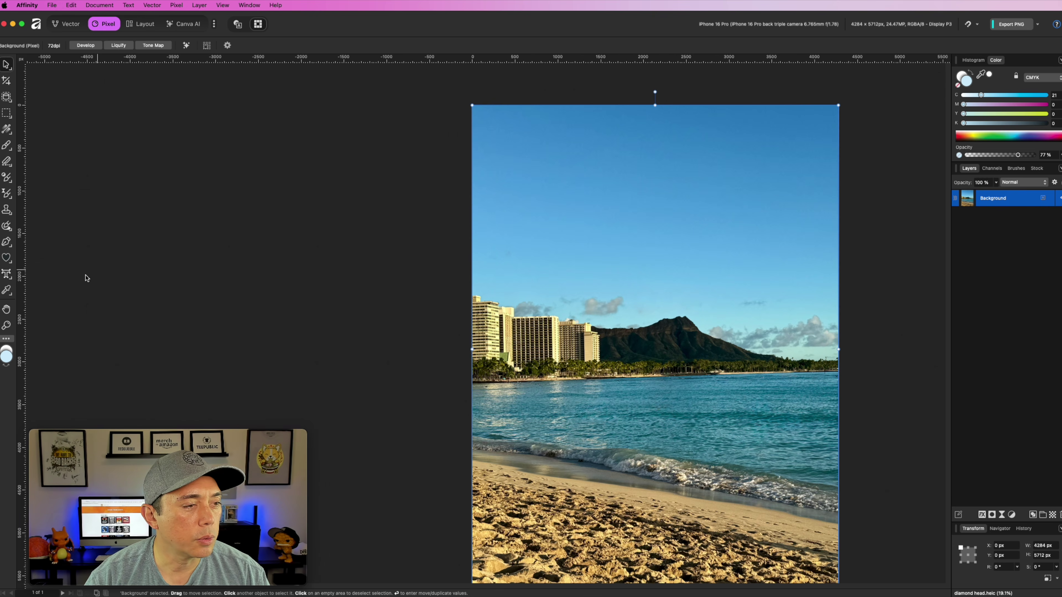
- Browse the available shape tools, such as Rectangle, Ellipse, Star, Cog, Heart and QR Code
{"action": "left_click", "coordinate": [6, 259]}
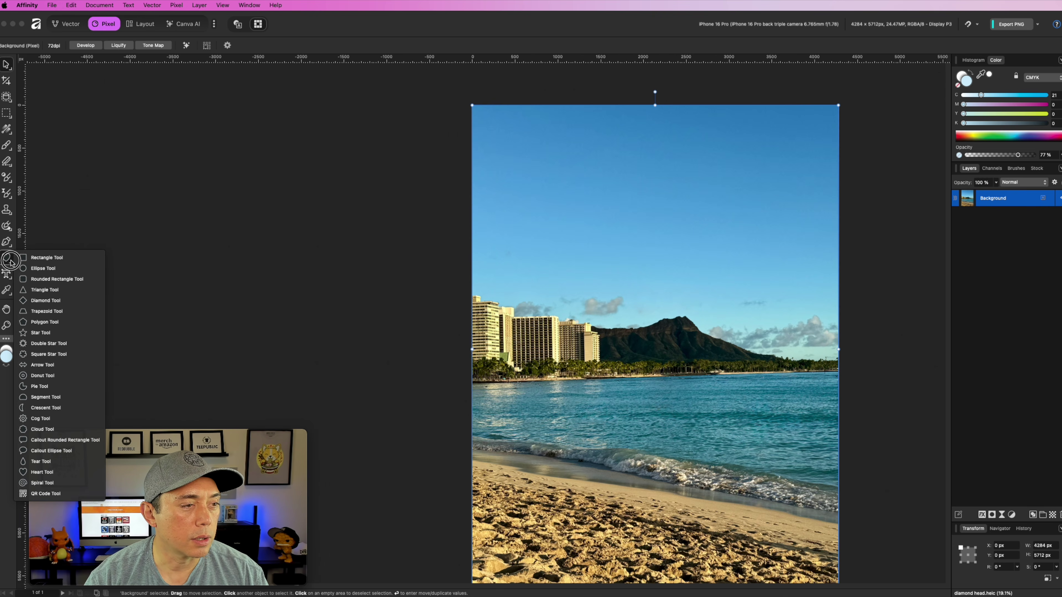
{"action": "left_click", "coordinate": [5, 259]}
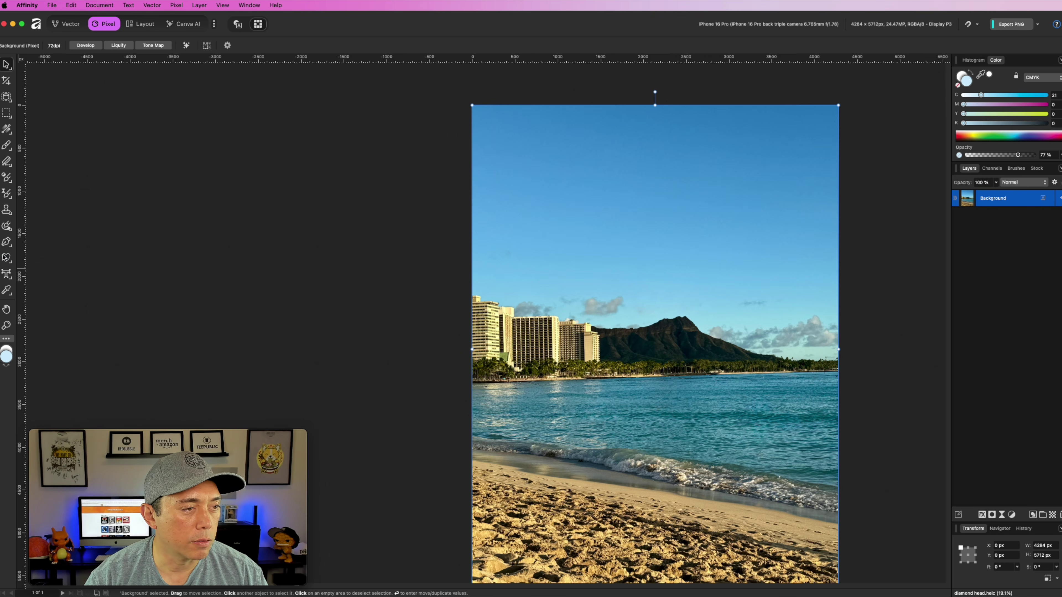
{"action": "left_click", "coordinate": [7, 263]}
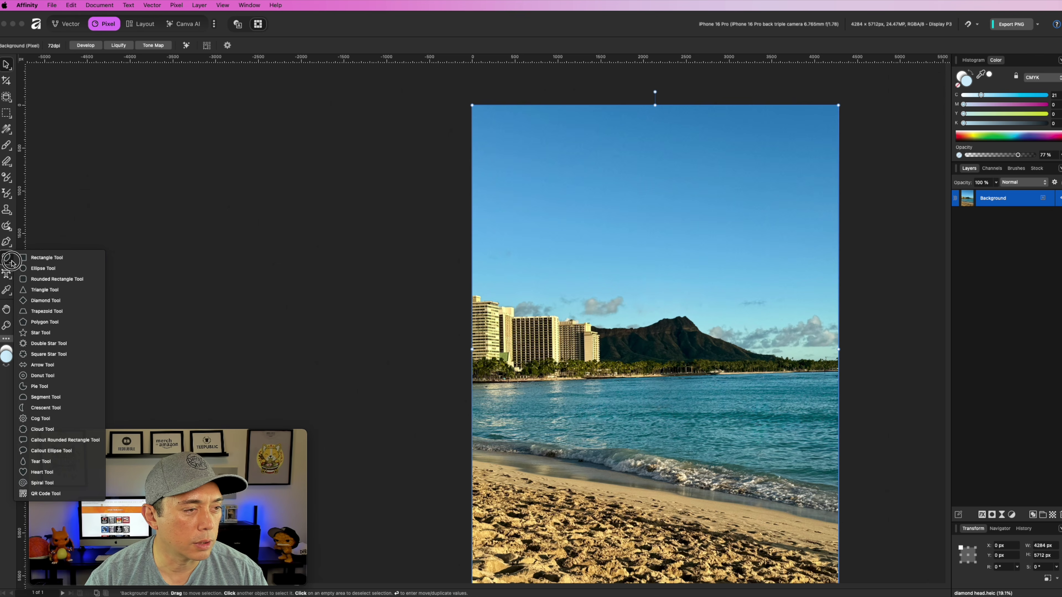
{"action": "left_click", "coordinate": [25, 255]}
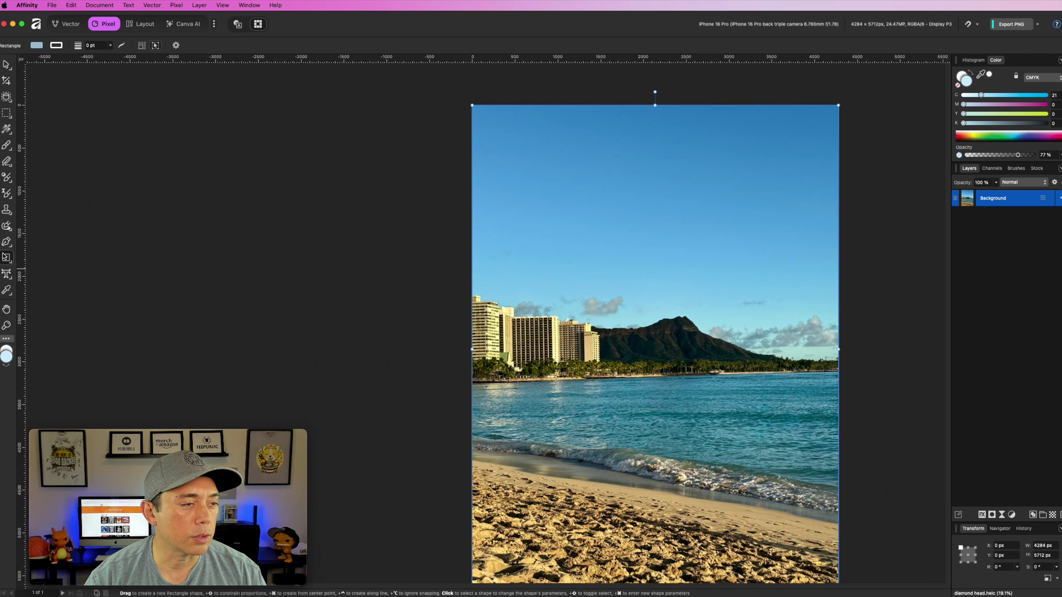
{"action": "left_click", "coordinate": [10, 262]}
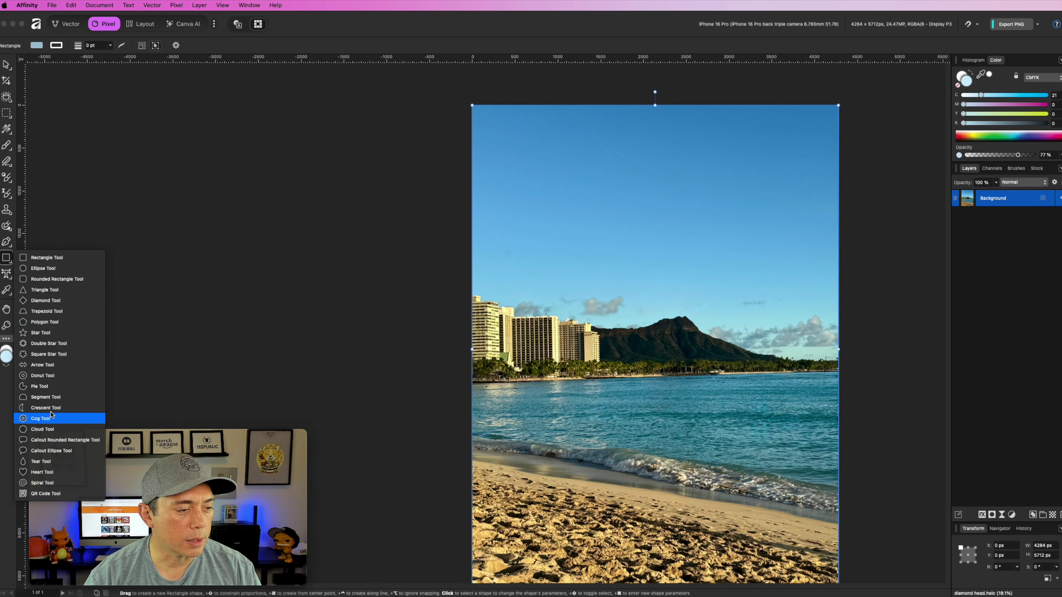
{"action": "left_click", "coordinate": [1, 258]}
- Add the art text "Text" in the sky above Diamond Head and scale it to about 1855 × 768 px
{"action": "left_click", "coordinate": [22, 302]}
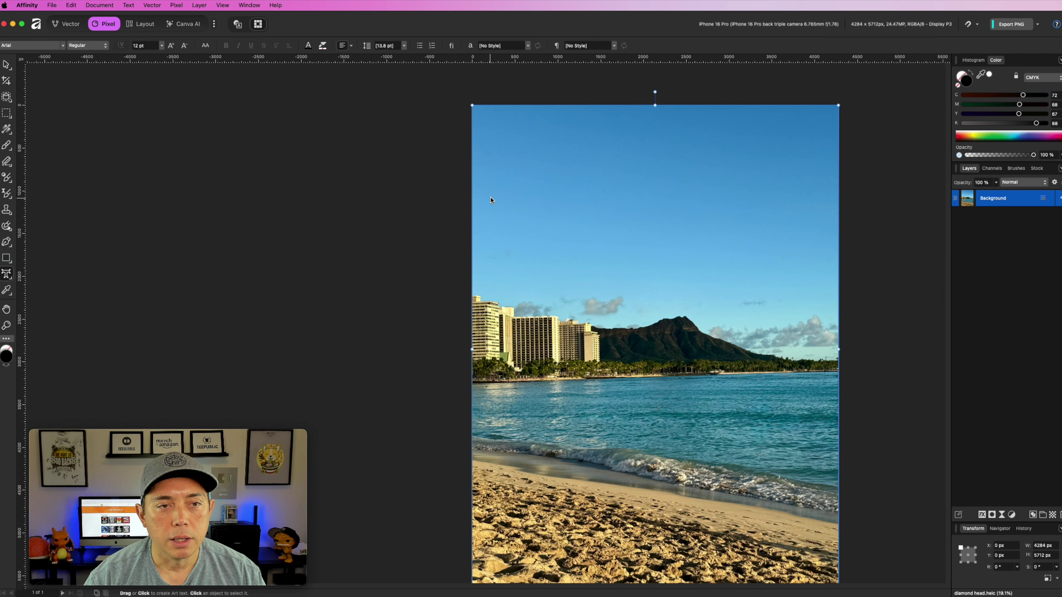
{"action": "left_click", "coordinate": [542, 203]}
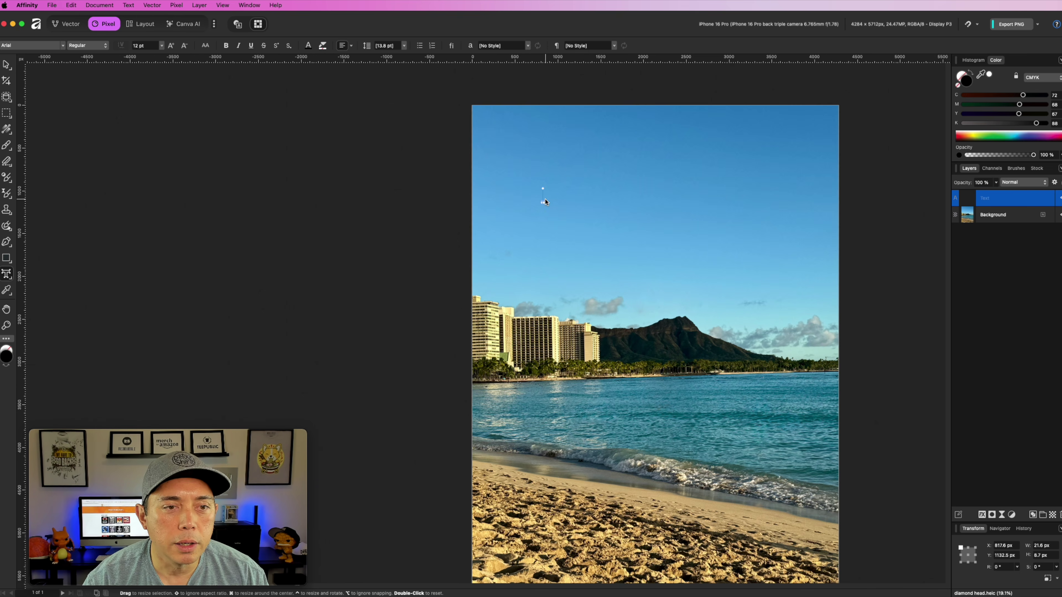
{"action": "left_click_drag", "start_coordinate": [544, 207], "coordinate": [649, 243]}
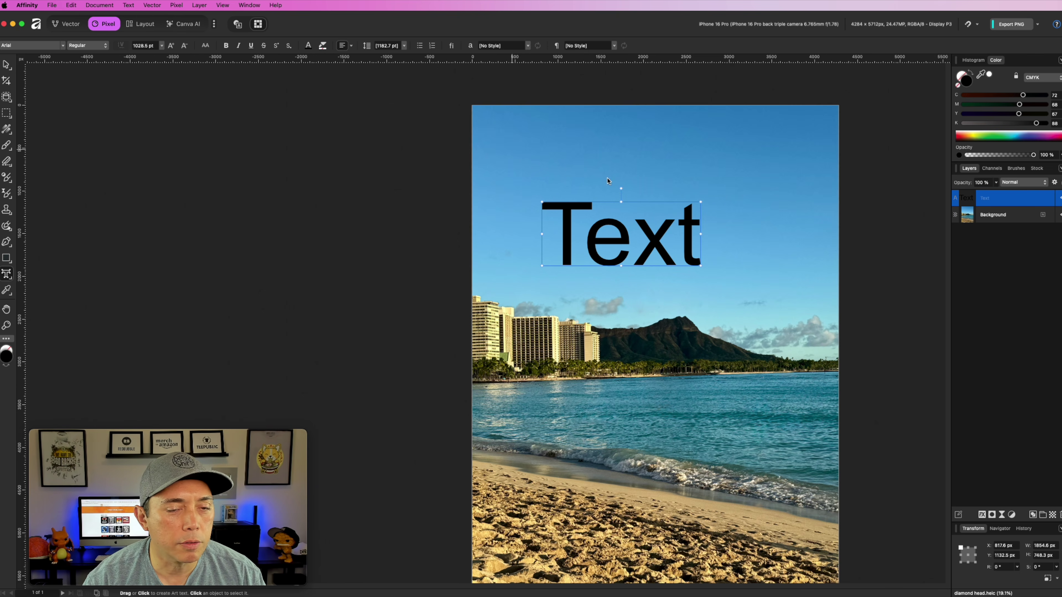
- Select all the characters of the art text and recolor them white
{"action": "double_click", "coordinate": [637, 236]}
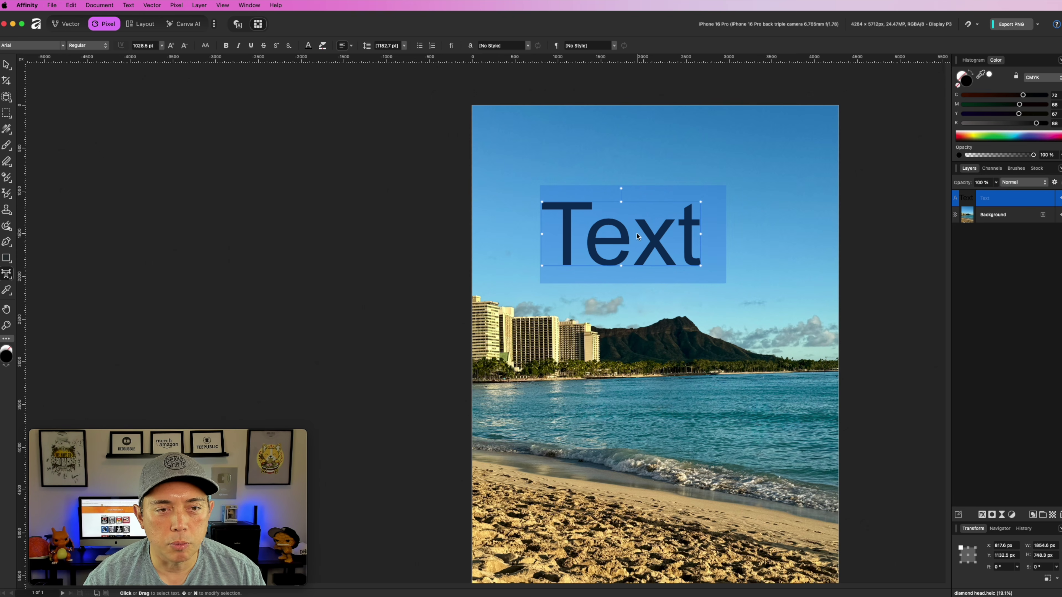
{"action": "left_click", "coordinate": [637, 236]}
{"action": "double_click", "coordinate": [695, 211]}
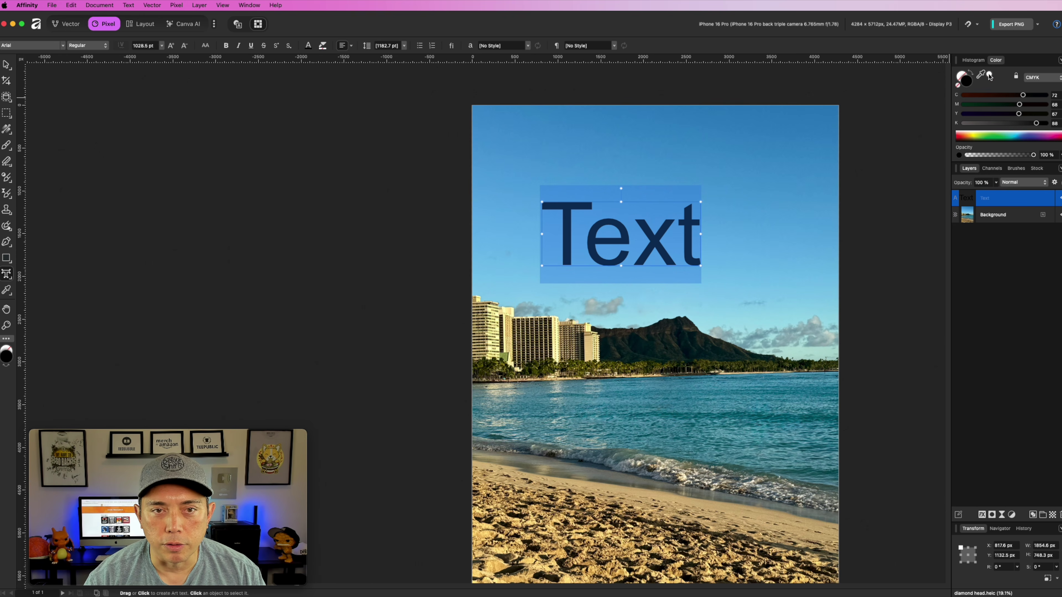
{"action": "left_click", "coordinate": [990, 76]}
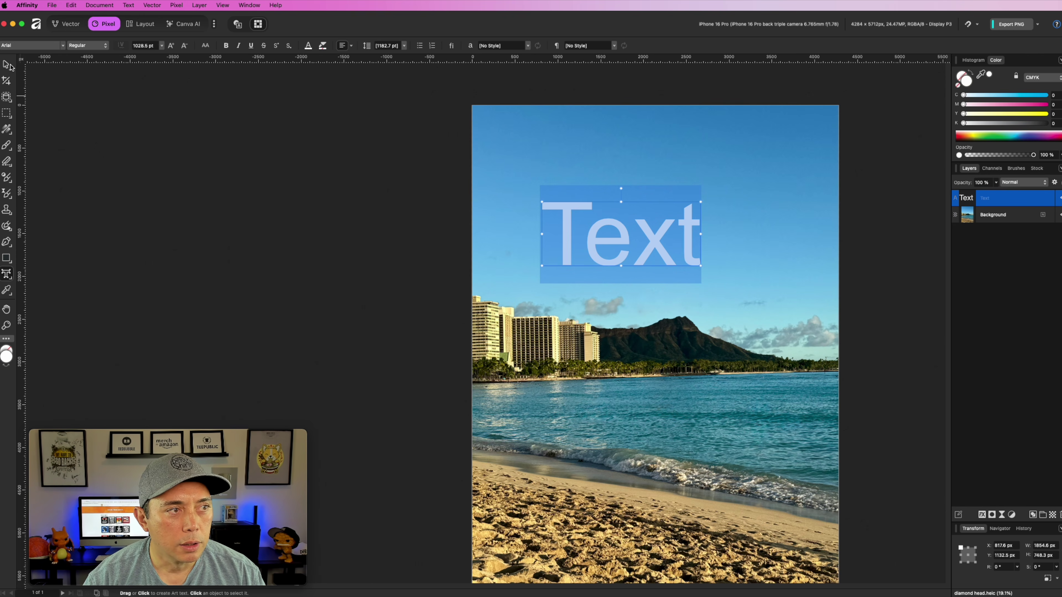
- Move and enlarge the white text to about 3369 × 1359 px across the hotels and Diamond Head, with fill opacity at 100%
{"action": "left_click", "coordinate": [9, 66]}
{"action": "left_click_drag", "start_coordinate": [652, 249], "coordinate": [605, 239]}
{"action": "left_click_drag", "start_coordinate": [744, 322], "coordinate": [801, 329]}
{"action": "left_click_drag", "start_coordinate": [676, 268], "coordinate": [666, 287]}
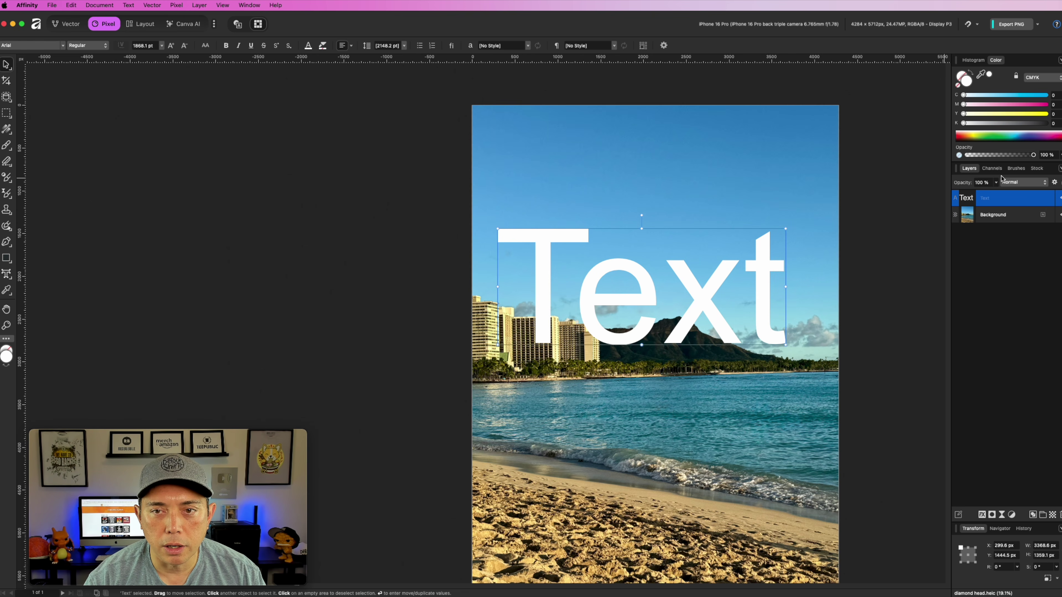
{"action": "left_click_drag", "start_coordinate": [1024, 159], "coordinate": [1046, 165]}
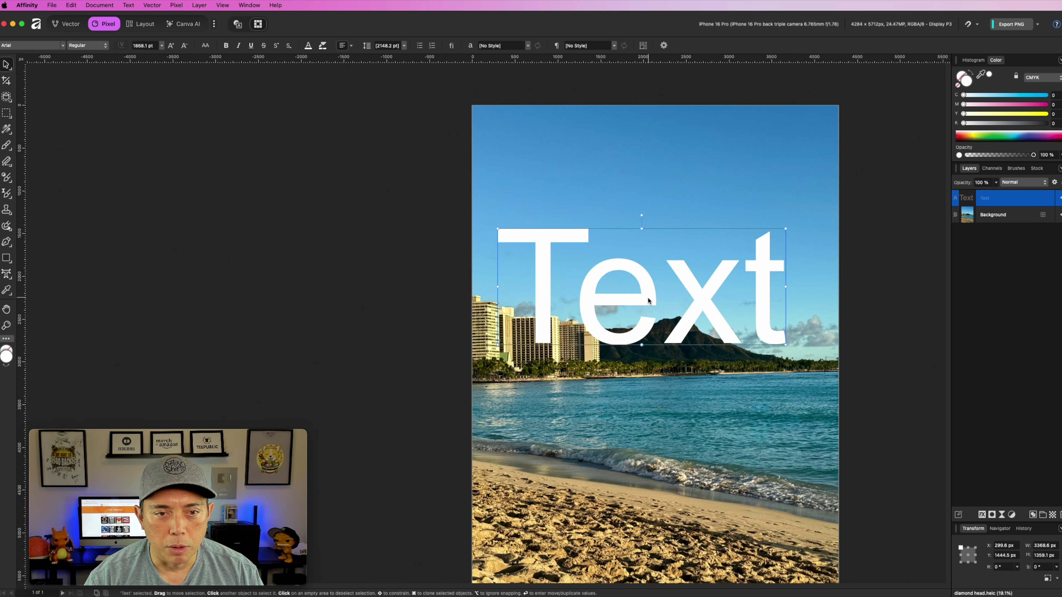
- Erase the parts of the letters T, e and x that cover the hotels and Diamond Head with a 64 px eraser brush
{"action": "left_click", "coordinate": [4, 164]}
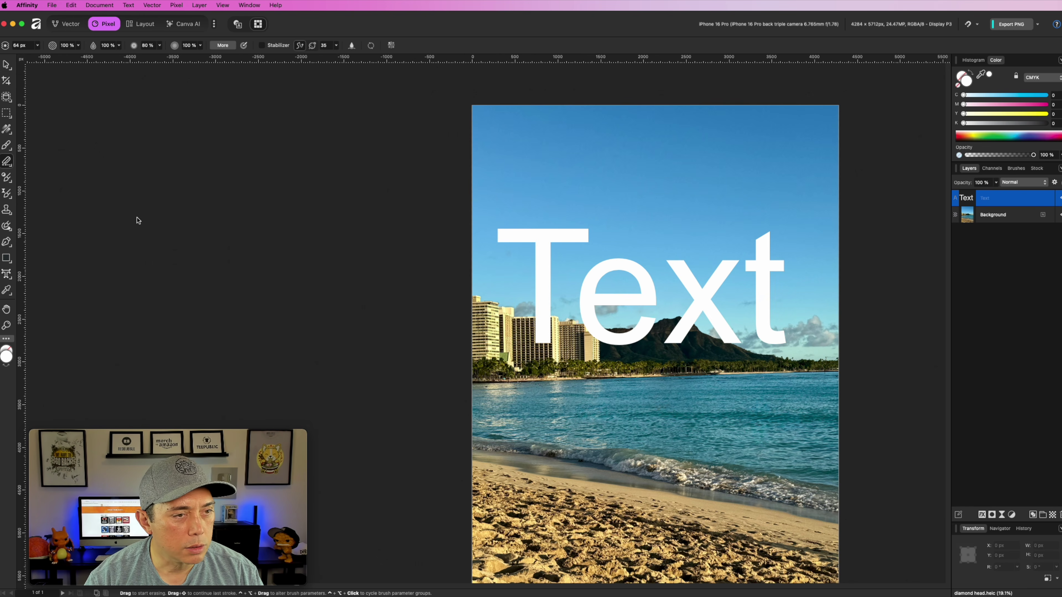
{"action": "mouse_move", "coordinate": [642, 342]}
{"action": "left_mouse_down"}
{"action": "mouse_move", "coordinate": [615, 343]}
{"action": "mouse_move", "coordinate": [653, 330]}
{"action": "mouse_move", "coordinate": [589, 334]}
{"action": "mouse_move", "coordinate": [609, 343]}
{"action": "mouse_move", "coordinate": [583, 336]}
{"action": "mouse_move", "coordinate": [630, 332]}
{"action": "left_mouse_up"}
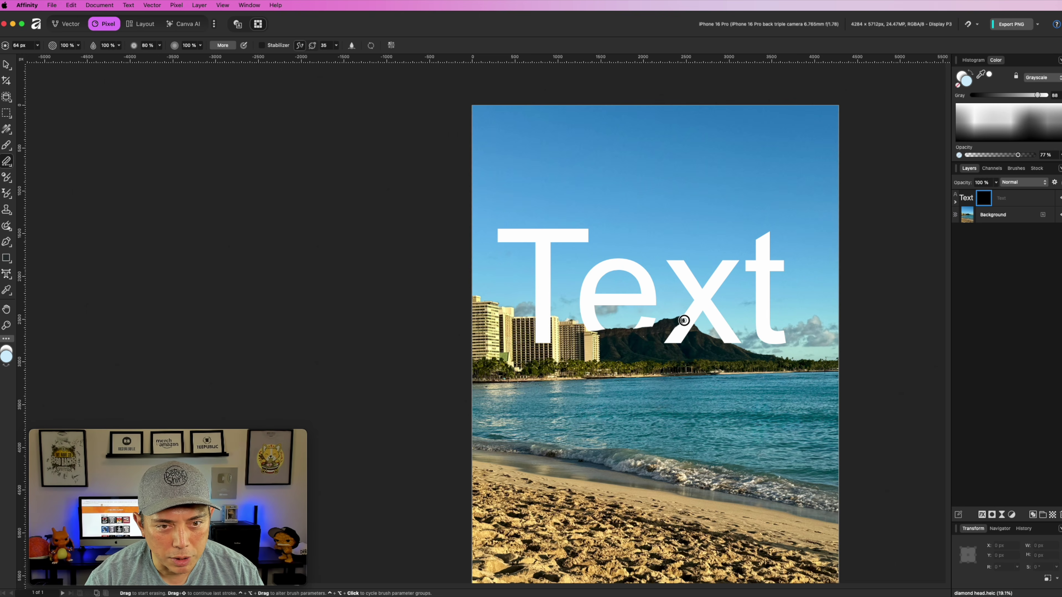
{"action": "mouse_move", "coordinate": [684, 321]}
{"action": "left_mouse_down"}
{"action": "mouse_move", "coordinate": [667, 342]}
{"action": "mouse_move", "coordinate": [677, 328]}
{"action": "mouse_move", "coordinate": [681, 338]}
{"action": "mouse_move", "coordinate": [657, 344]}
{"action": "left_mouse_up"}
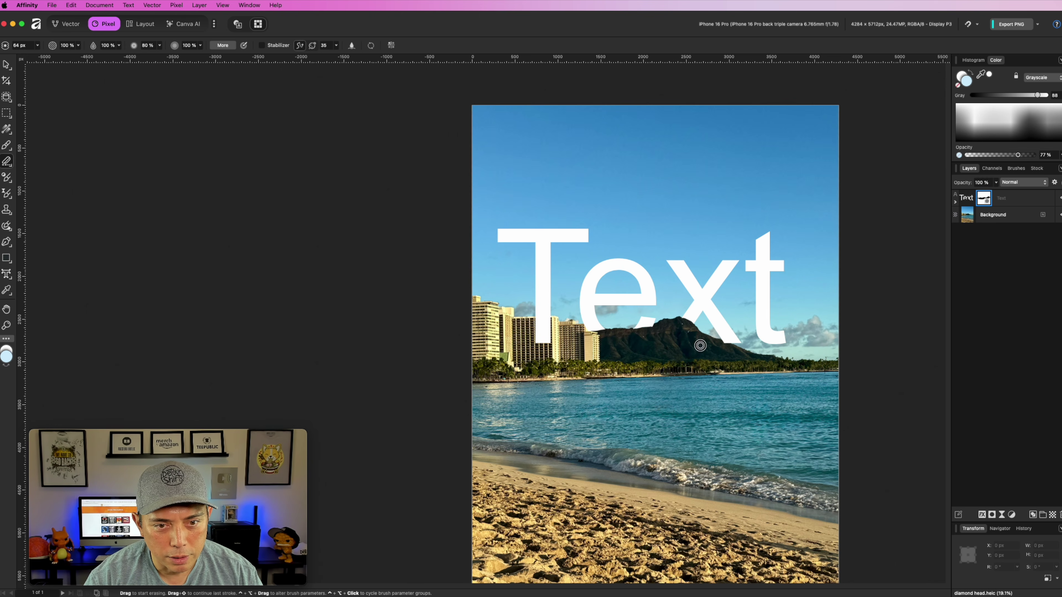
{"action": "mouse_move", "coordinate": [550, 346]}
{"action": "left_mouse_down"}
{"action": "mouse_move", "coordinate": [548, 319]}
{"action": "mouse_move", "coordinate": [545, 331]}
{"action": "left_mouse_up"}
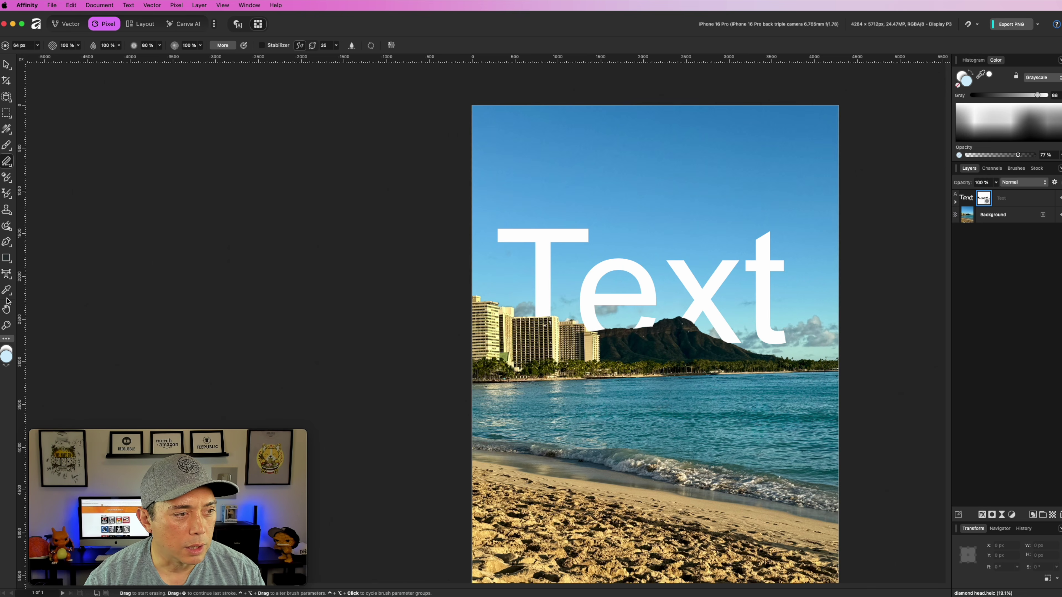
- Replace the letter x with s so the art text reads "Test"
{"action": "left_click", "coordinate": [6, 276]}
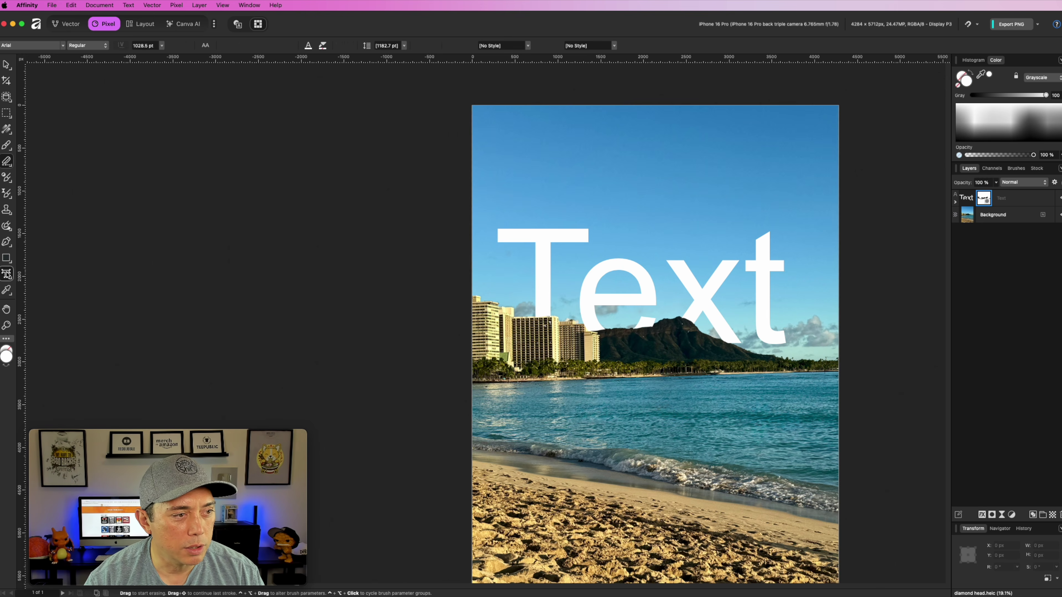
{"action": "left_click", "coordinate": [699, 284]}
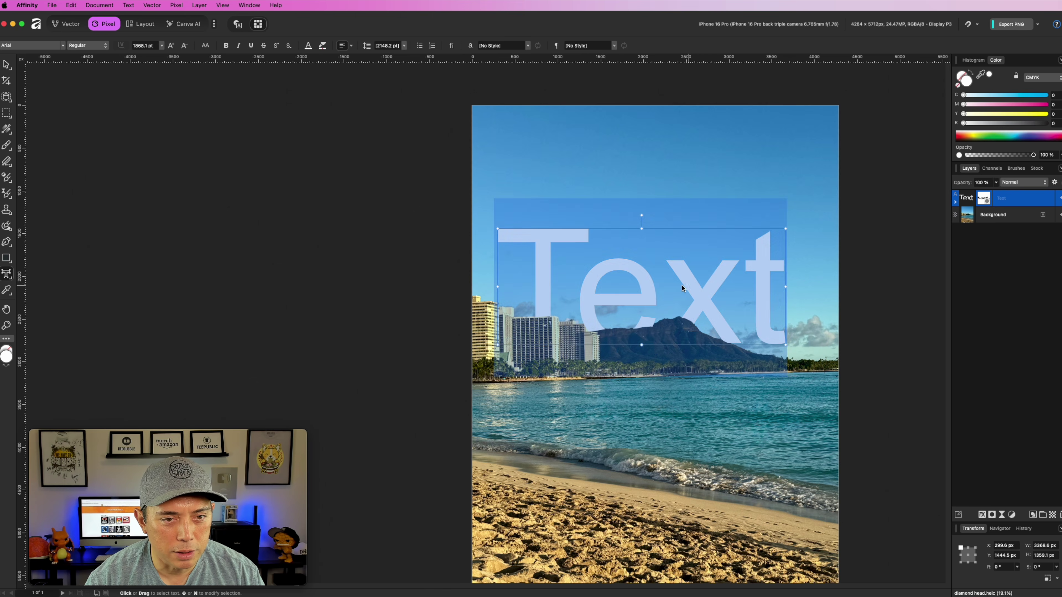
{"action": "left_click_drag", "start_coordinate": [722, 280], "coordinate": [684, 280]}
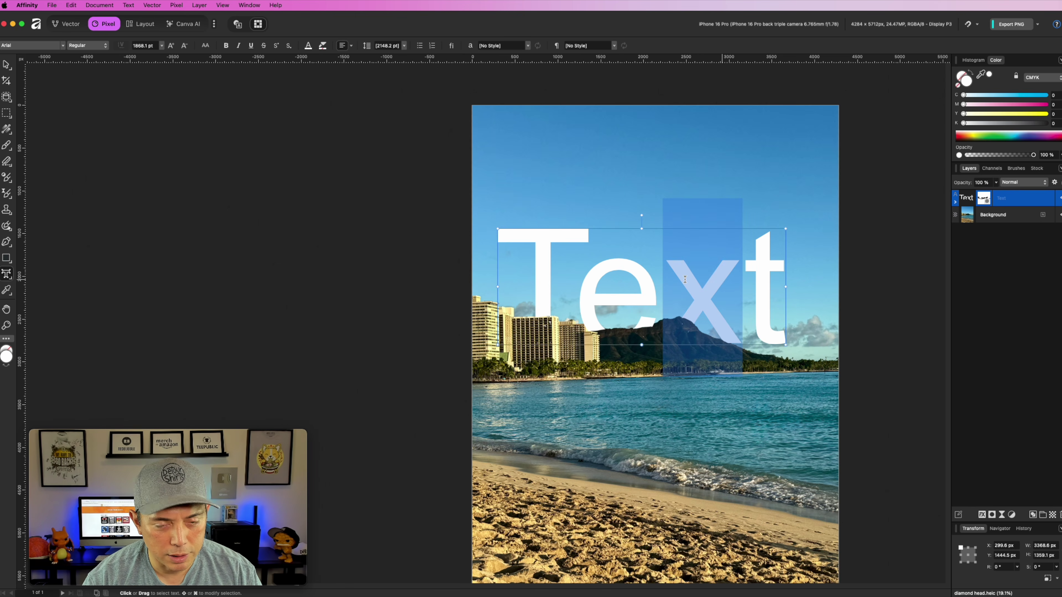
{"action": "type", "text": "s"}
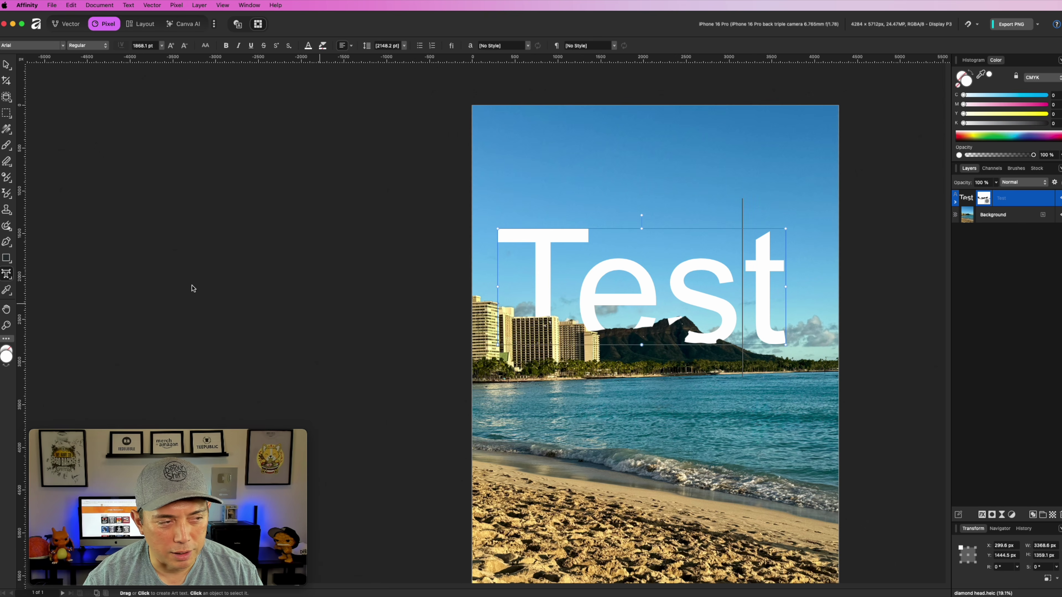
- Try painting over the base of the s on the text and its mask with the 64 px Paint Brush Tool, undoing the strokes
{"action": "left_click", "coordinate": [7, 145]}
{"action": "left_click_drag", "start_coordinate": [703, 340], "coordinate": [701, 336]}
{"action": "key", "text": "super+z"}
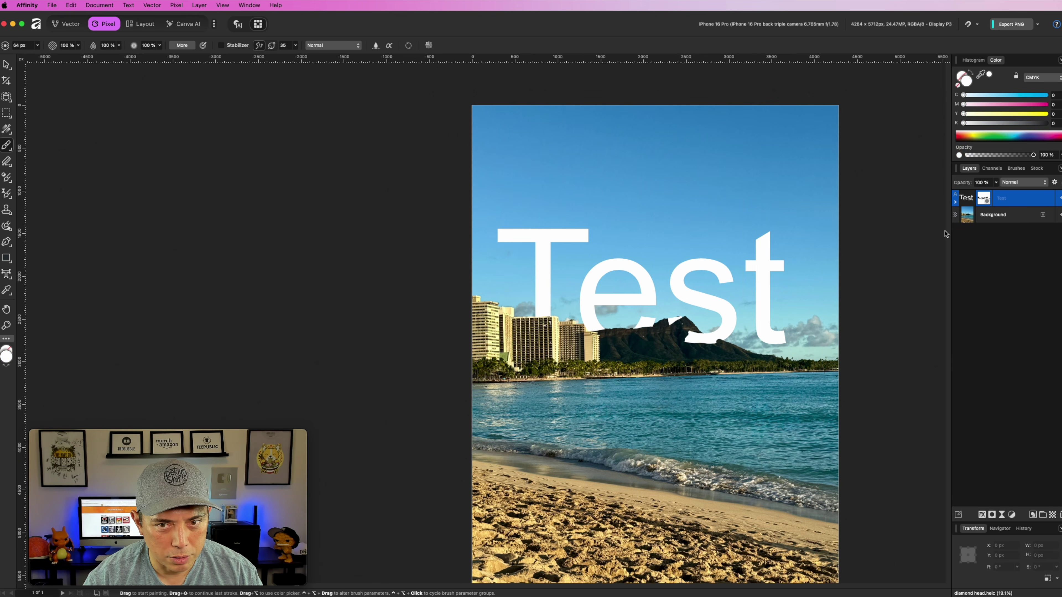
{"action": "left_click", "coordinate": [983, 199]}
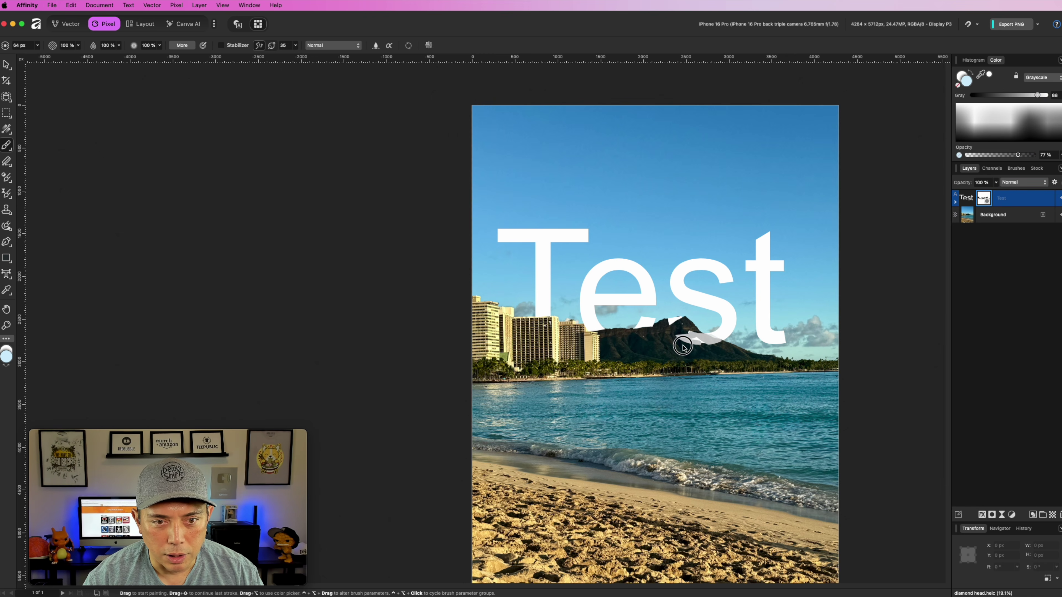
{"action": "key", "text": "super+z"}
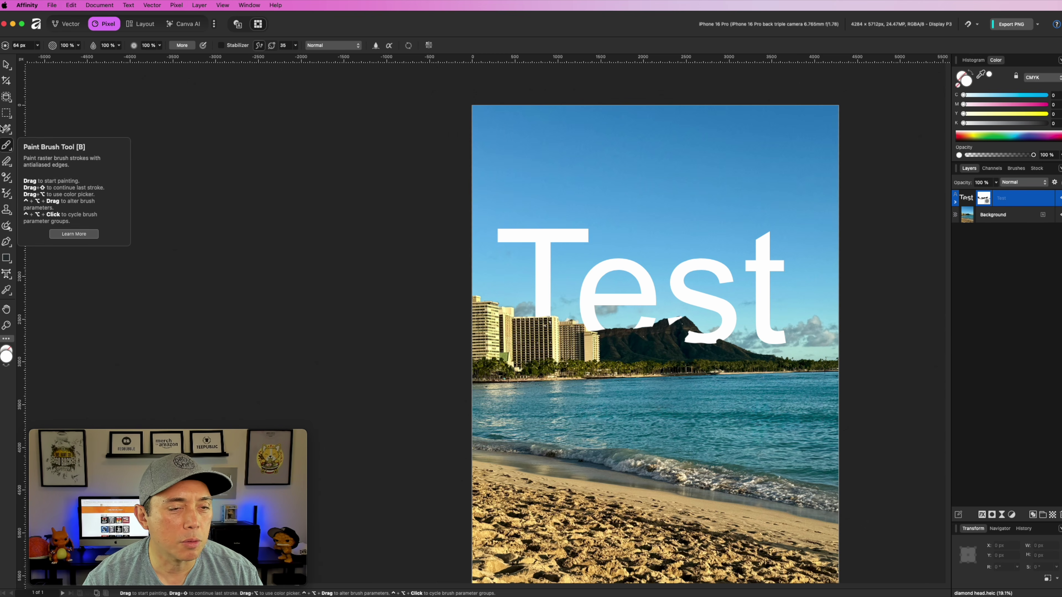
- Erase the part of the s that covers Diamond Head, and delete the "Test" text layer
{"action": "left_click", "coordinate": [7, 161]}
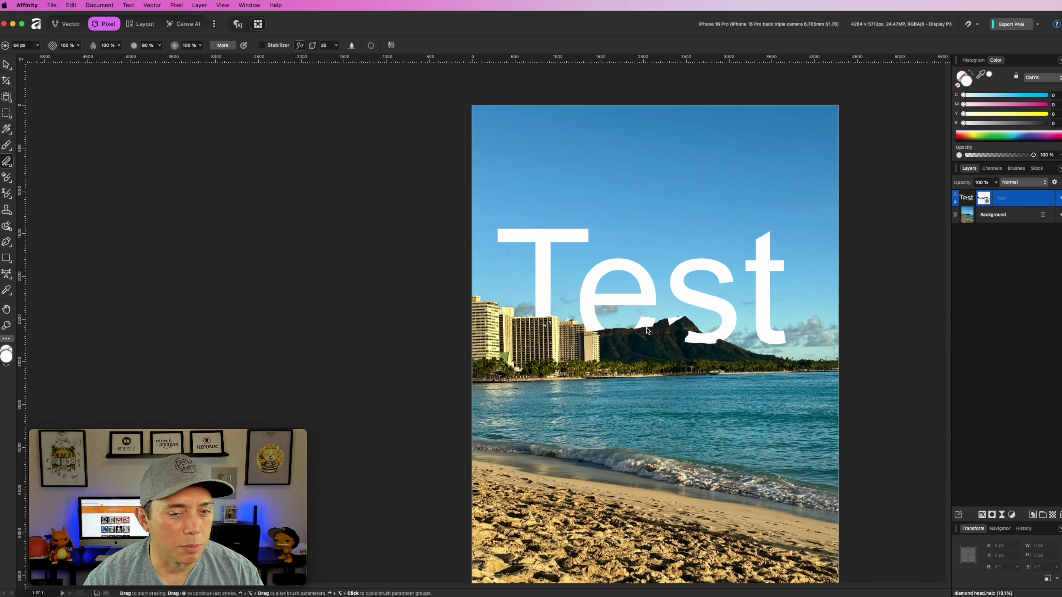
{"action": "mouse_move", "coordinate": [690, 334]}
{"action": "left_mouse_down"}
{"action": "mouse_move", "coordinate": [716, 340]}
{"action": "mouse_move", "coordinate": [682, 341]}
{"action": "mouse_move", "coordinate": [697, 343]}
{"action": "mouse_move", "coordinate": [667, 322]}
{"action": "mouse_move", "coordinate": [680, 319]}
{"action": "mouse_move", "coordinate": [707, 343]}
{"action": "left_mouse_up"}
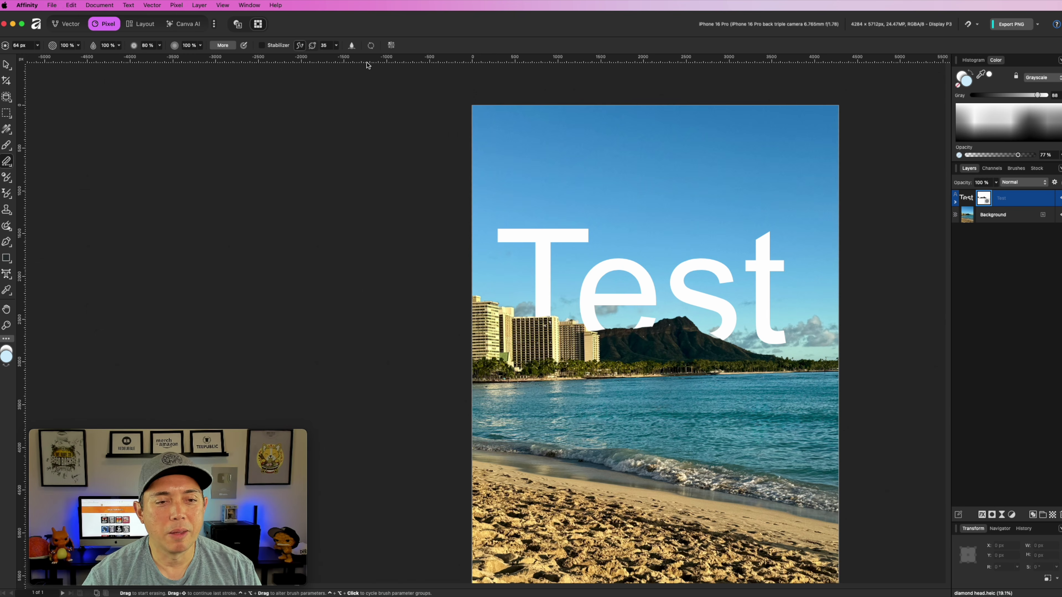
{"action": "key", "text": "Delete"}
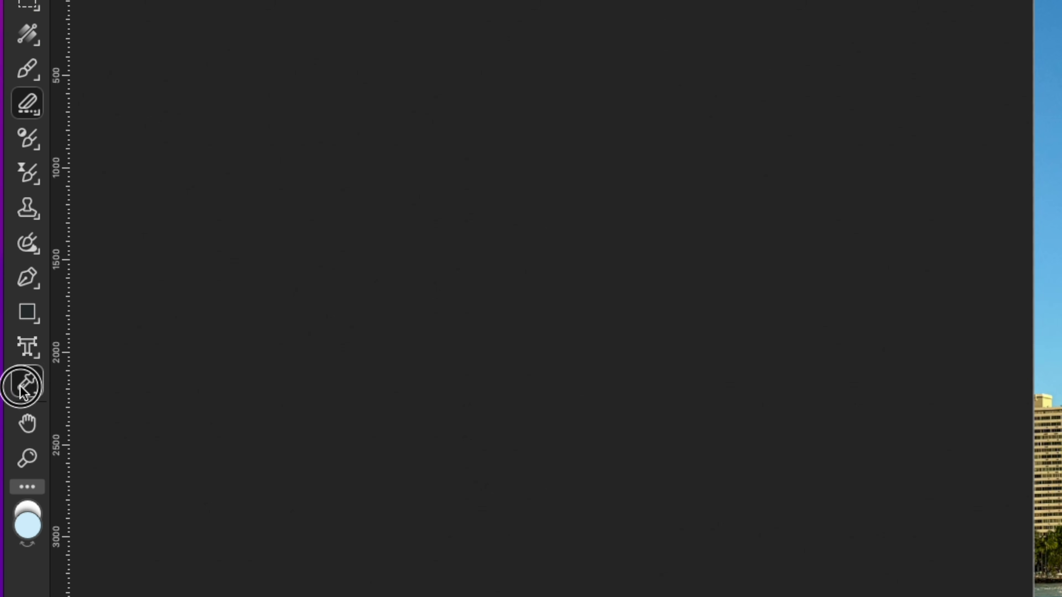
- Try sampling colors from the hotels, sky and Diamond Head with the Color Picker Tool and the color eyedropper
{"action": "left_click", "coordinate": [7, 290]}
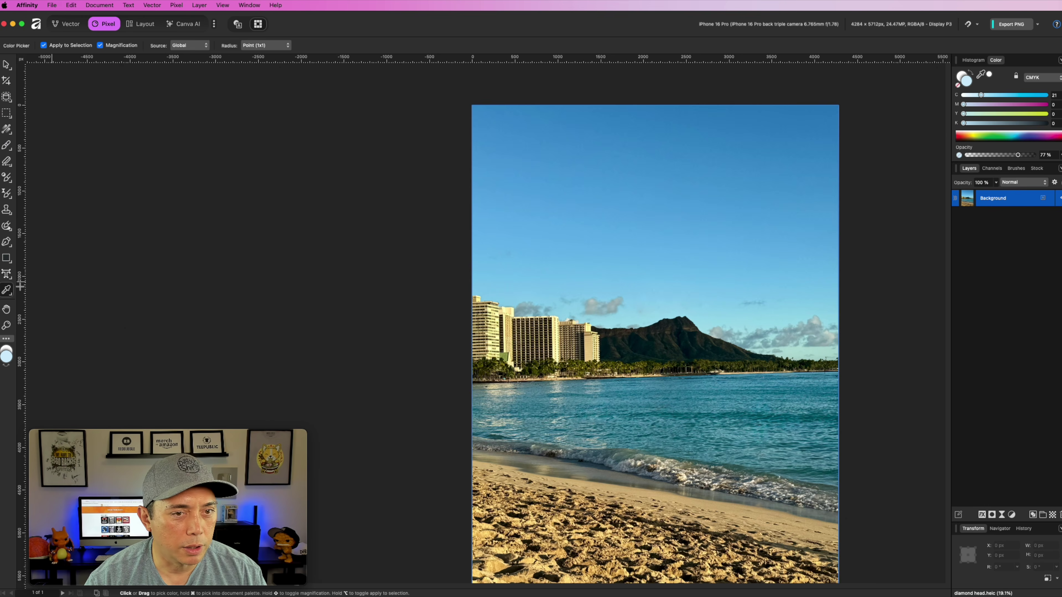
{"action": "left_click_drag", "start_coordinate": [563, 320], "coordinate": [777, 273]}
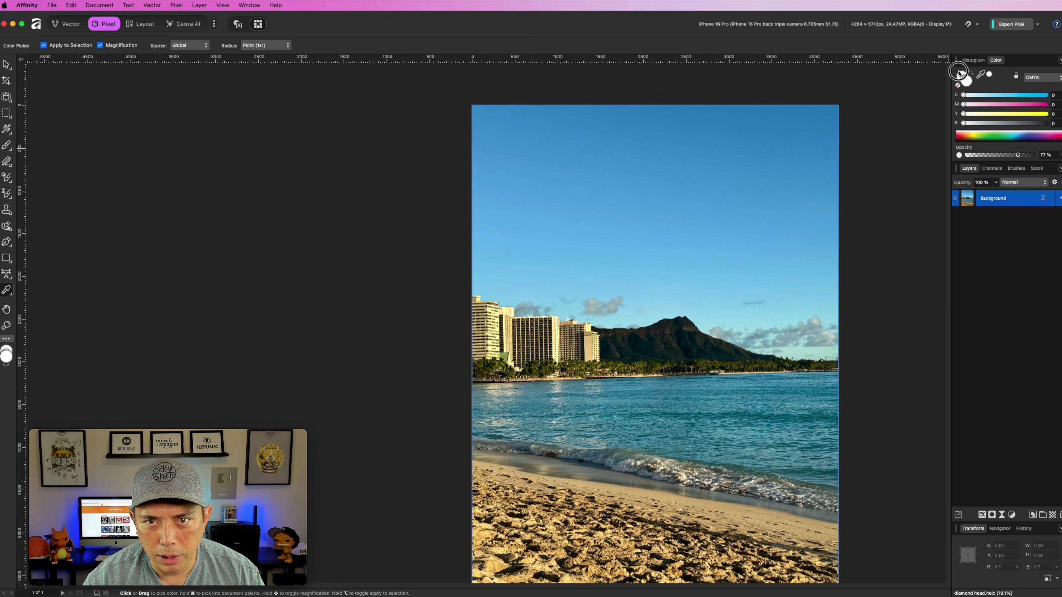
{"action": "left_click_drag", "start_coordinate": [647, 342], "coordinate": [646, 343]}
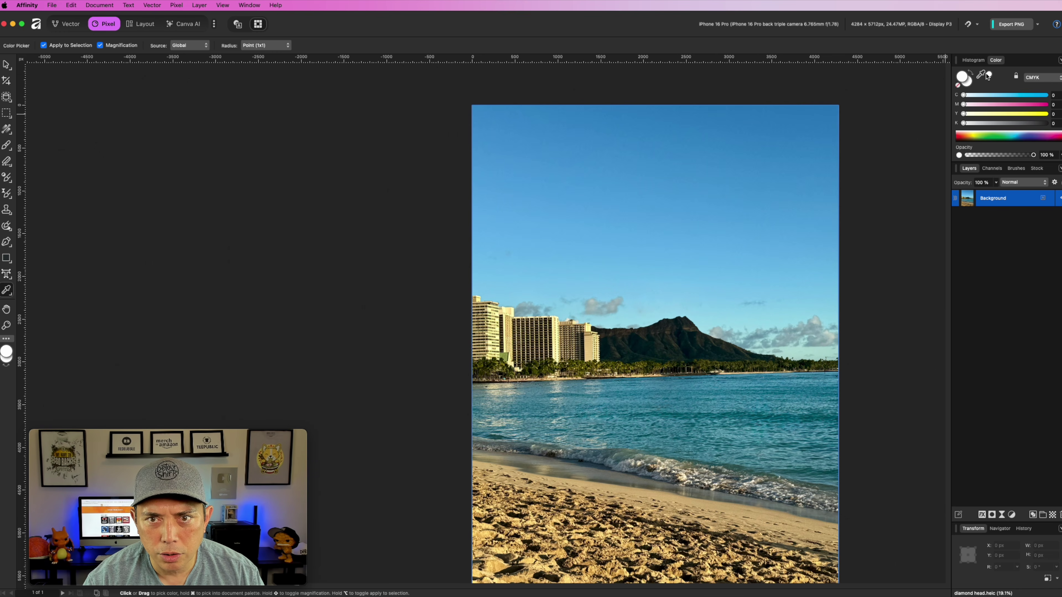
{"action": "left_click_drag", "start_coordinate": [984, 80], "coordinate": [842, 256]}
{"action": "left_click", "coordinate": [966, 84]}
{"action": "left_click_drag", "start_coordinate": [980, 75], "coordinate": [665, 350]}
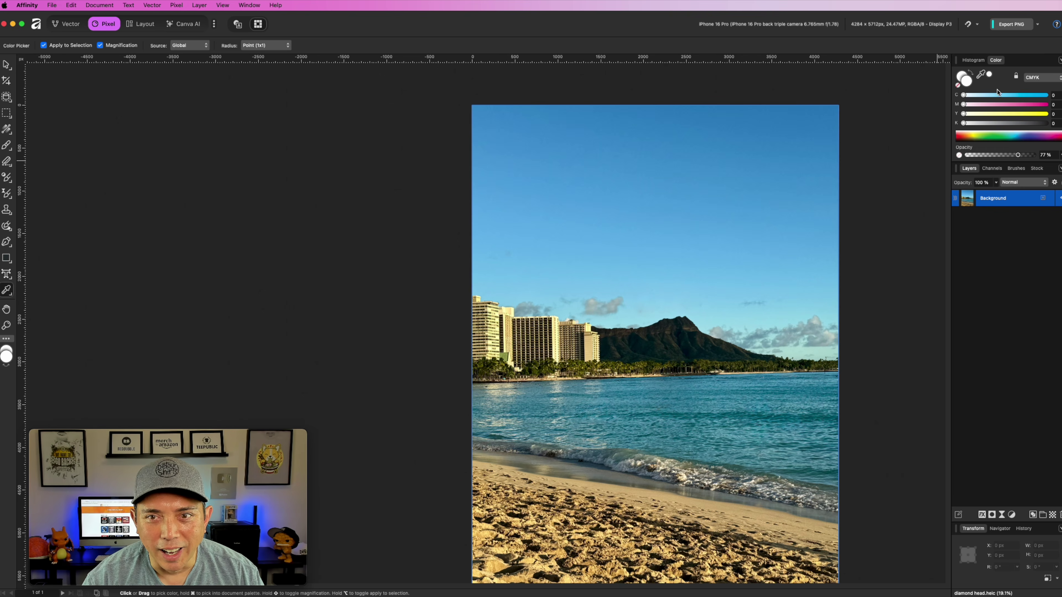
- Try painting in the sky with the white 64 px Paint Brush Tool, and undo the test strokes
{"action": "left_click", "coordinate": [7, 145]}
{"action": "mouse_move", "coordinate": [671, 208]}
{"action": "left_mouse_down"}
{"action": "mouse_move", "coordinate": [594, 227]}
{"action": "mouse_move", "coordinate": [648, 251]}
{"action": "left_mouse_up"}
{"action": "key", "text": "super+z"}
{"action": "key", "text": "super+z"}
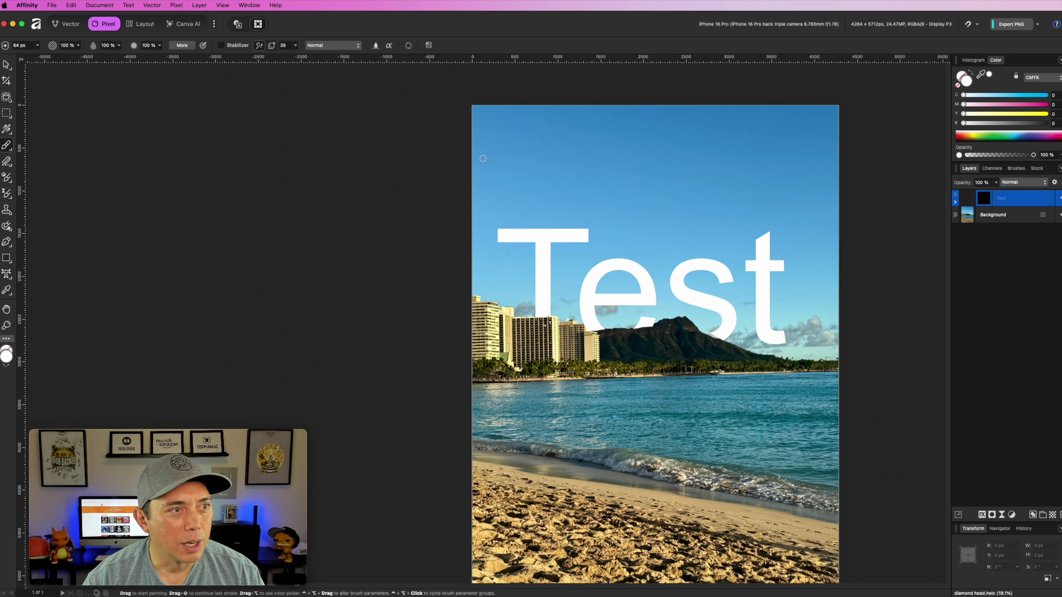
{"action": "key", "text": "super+z"}
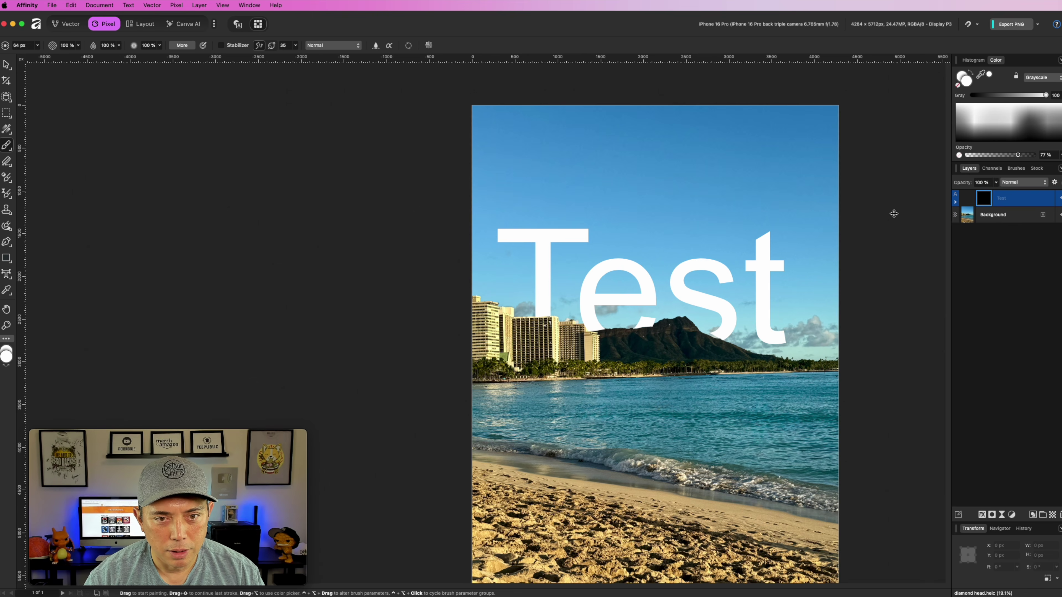
{"action": "key", "text": "super+z"}
{"action": "key", "text": "super+z"}
{"action": "key", "text": "super+z"}
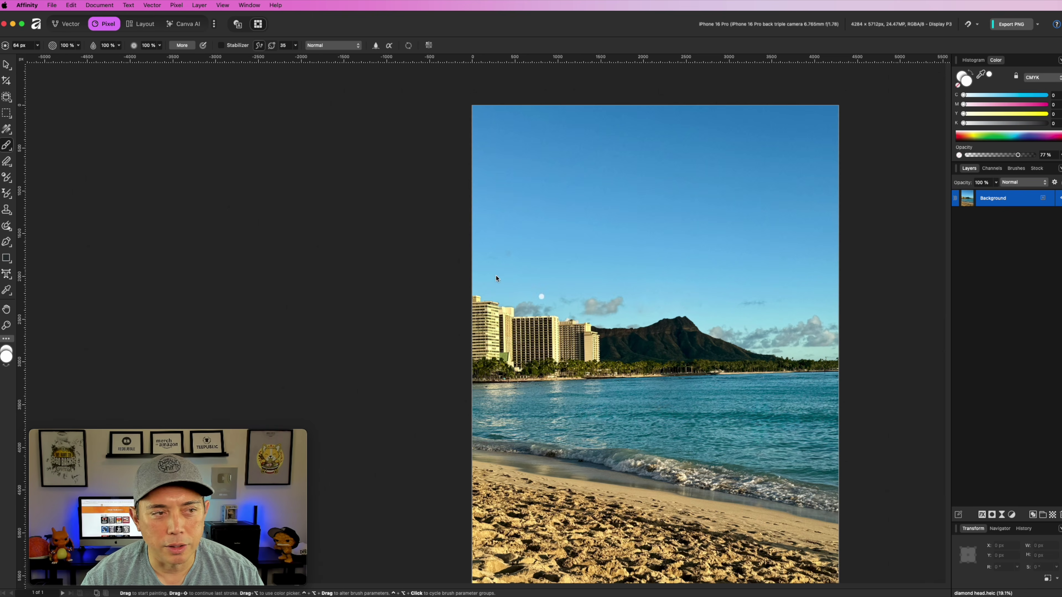
{"action": "key", "text": "super+z"}
- Set the Color Picker Tool to sample from the Current Layer, and turn off applying the picked color to the selection
{"action": "left_click", "coordinate": [4, 293]}
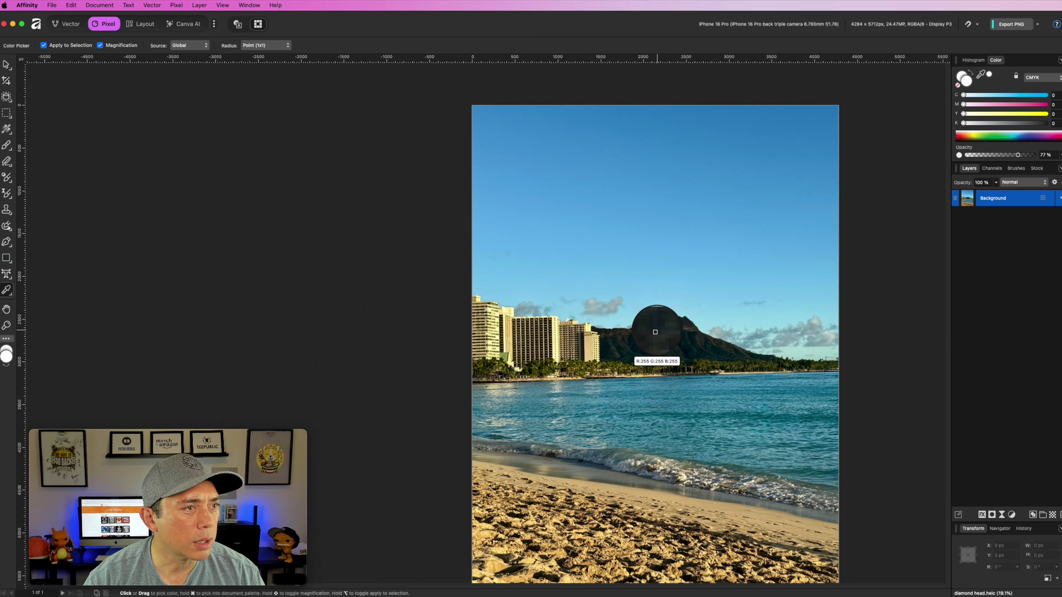
{"action": "left_click", "coordinate": [44, 45]}
{"action": "left_click", "coordinate": [201, 46]}
{"action": "left_click", "coordinate": [201, 38]}
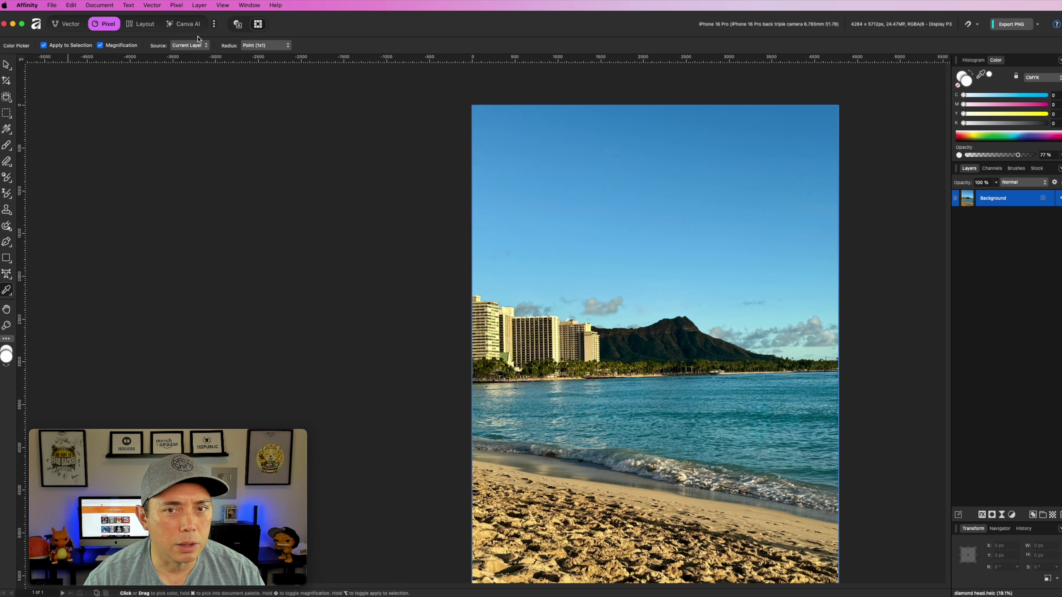
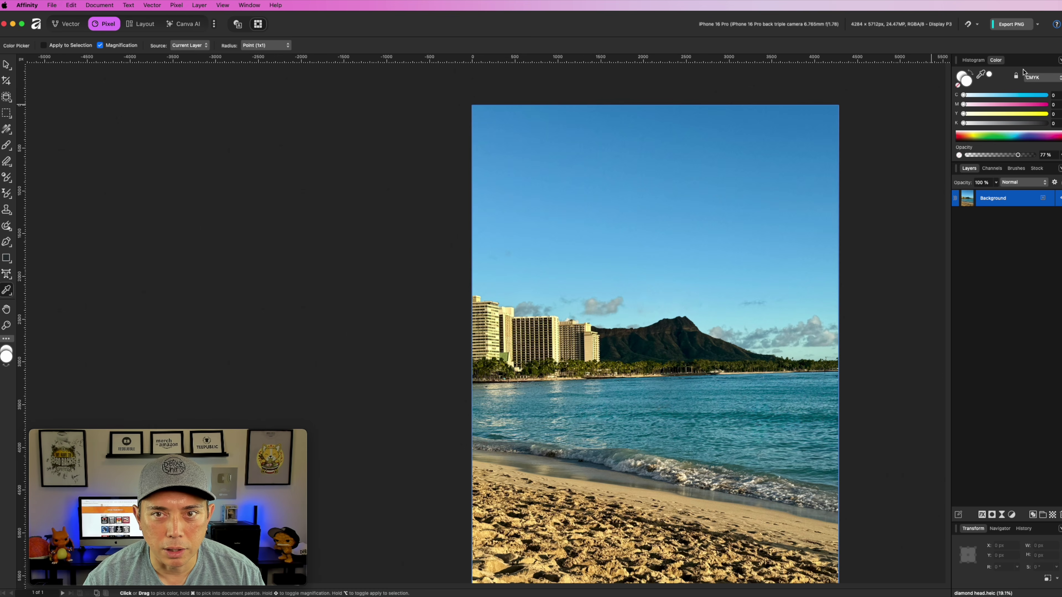
- Try sampling the sky's blue, applying it as the current color, and sampling Diamond Head with the color eyedropper
{"action": "left_click", "coordinate": [677, 217]}
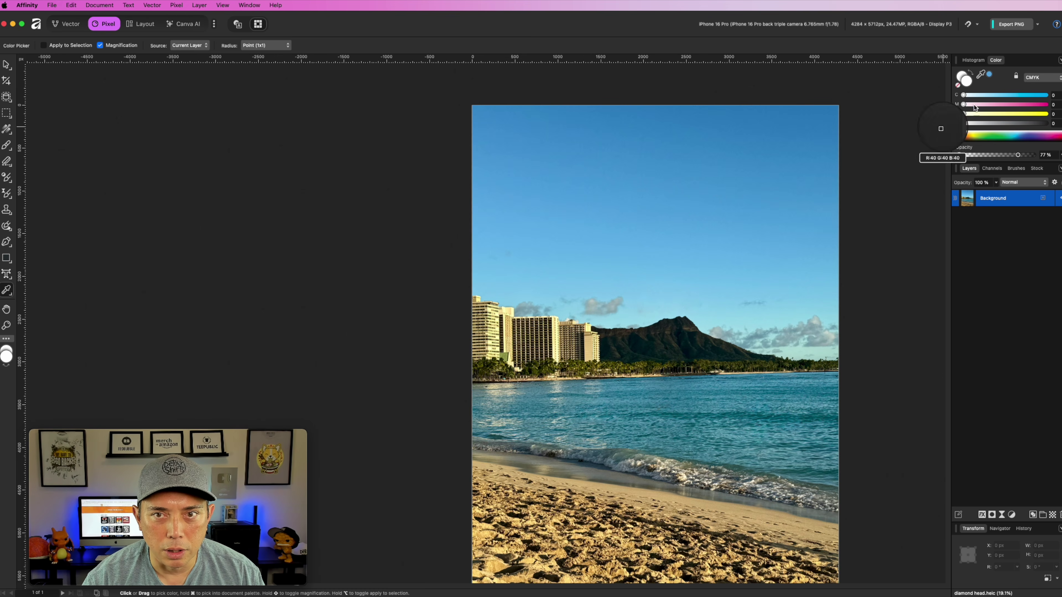
{"action": "left_click", "coordinate": [989, 75]}
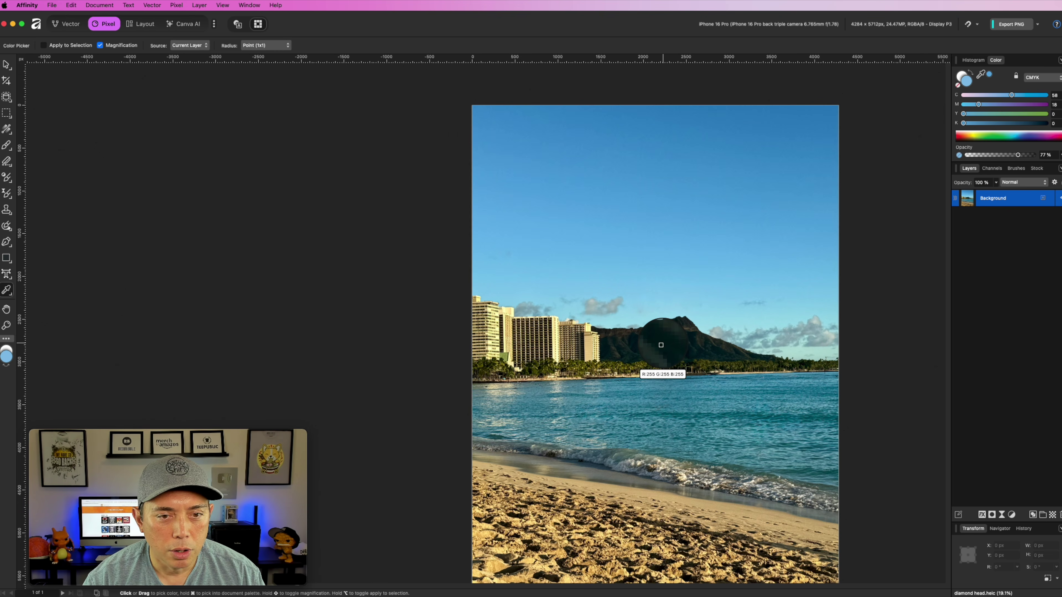
{"action": "left_click", "coordinate": [990, 75]}
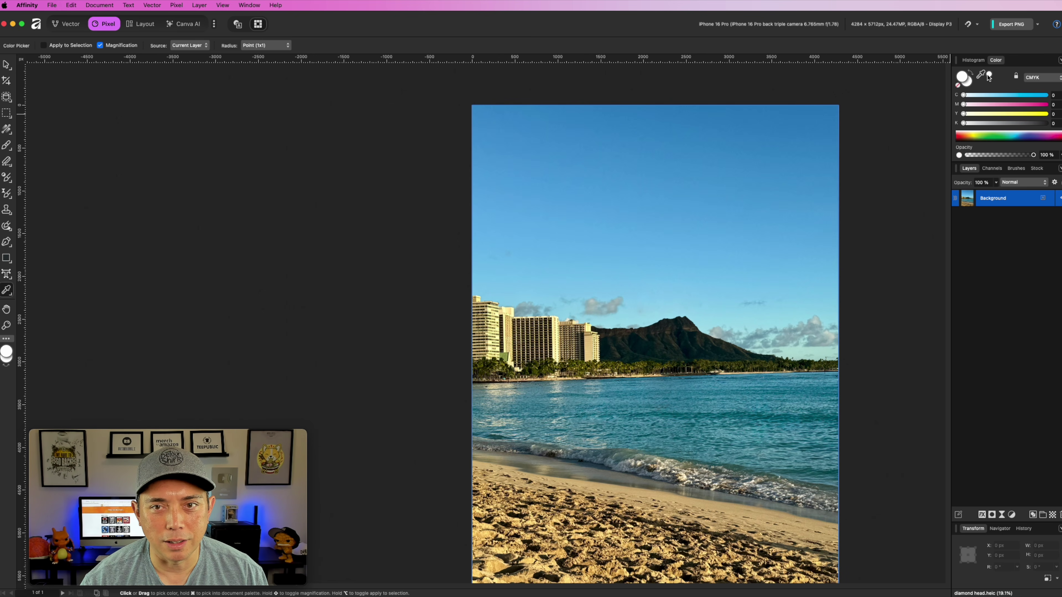
{"action": "left_click_drag", "start_coordinate": [980, 75], "coordinate": [666, 345]}
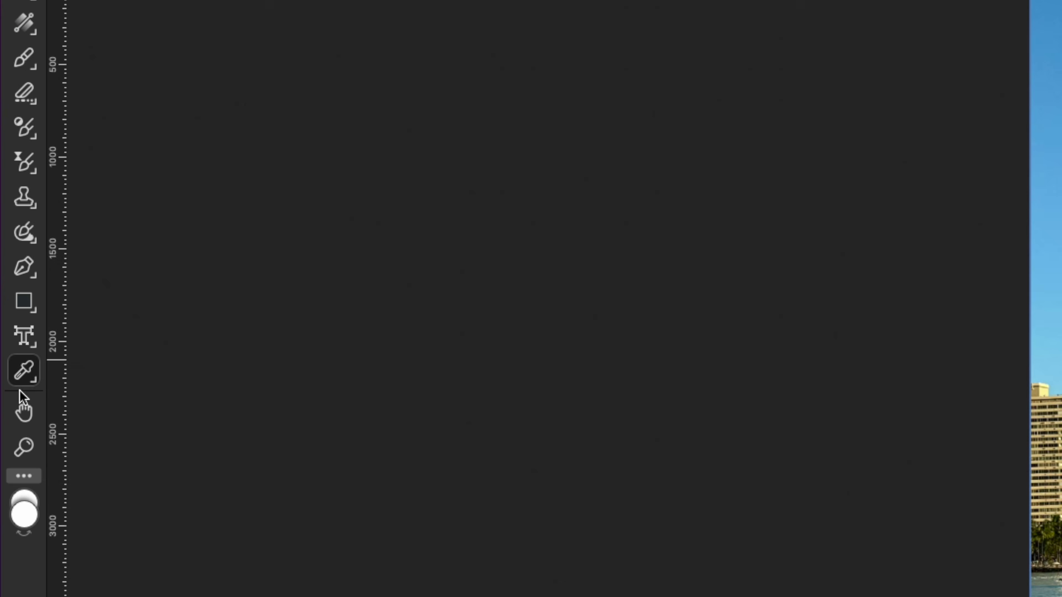
- Pan the photo with the View Tool, and pan it again while the Move Tool is active
{"action": "left_click", "coordinate": [24, 408]}
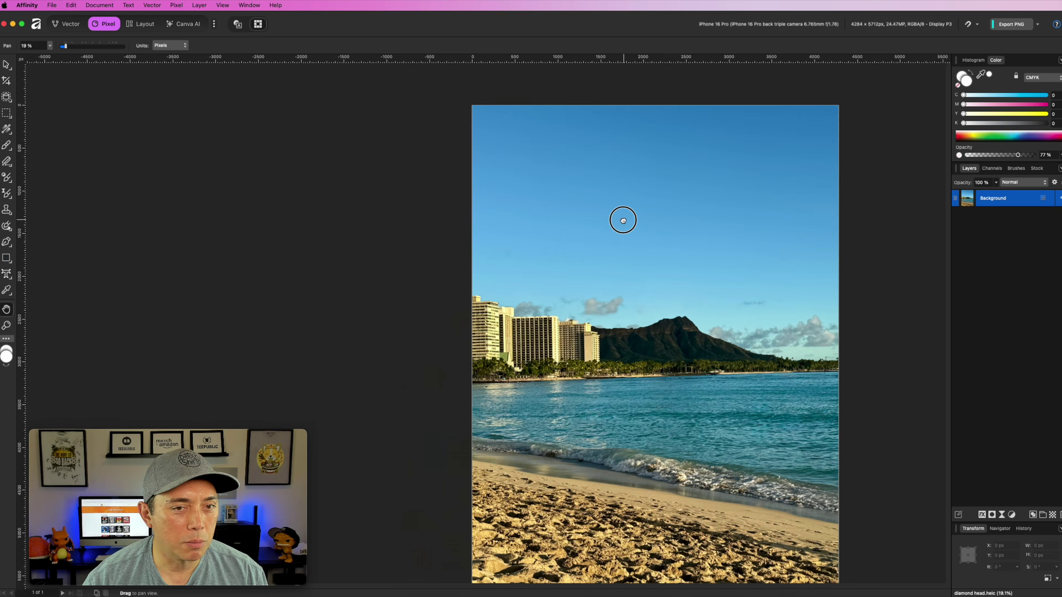
{"action": "left_click_drag", "start_coordinate": [623, 218], "coordinate": [545, 224]}
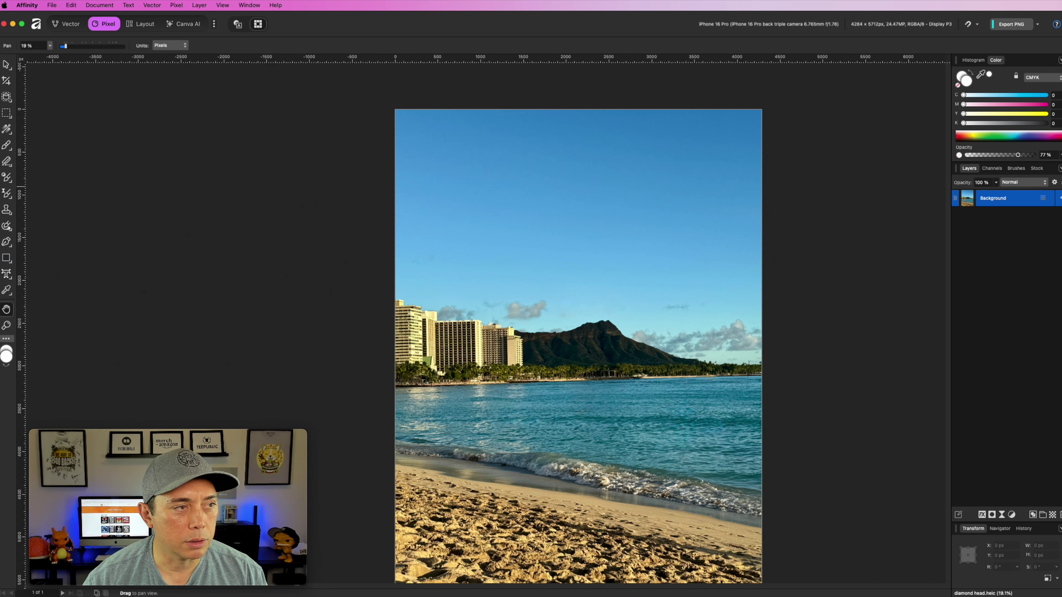
{"action": "left_click", "coordinate": [5, 67]}
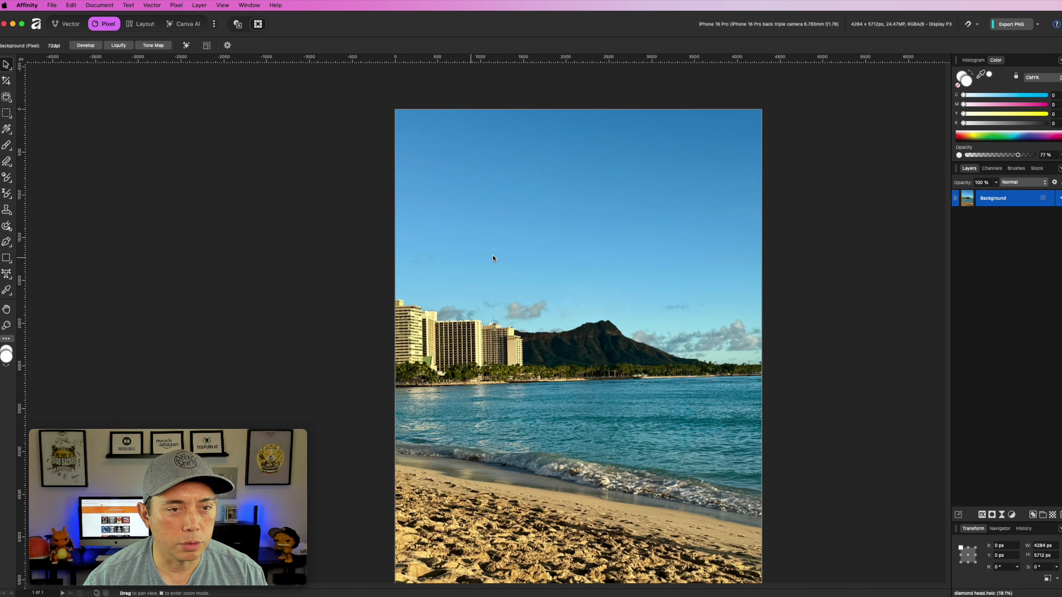
{"action": "mouse_move", "coordinate": [495, 254]}
{"action": "left_mouse_down"}
{"action": "mouse_move", "coordinate": [480, 253]}
{"action": "mouse_move", "coordinate": [499, 259]}
{"action": "left_mouse_up"}
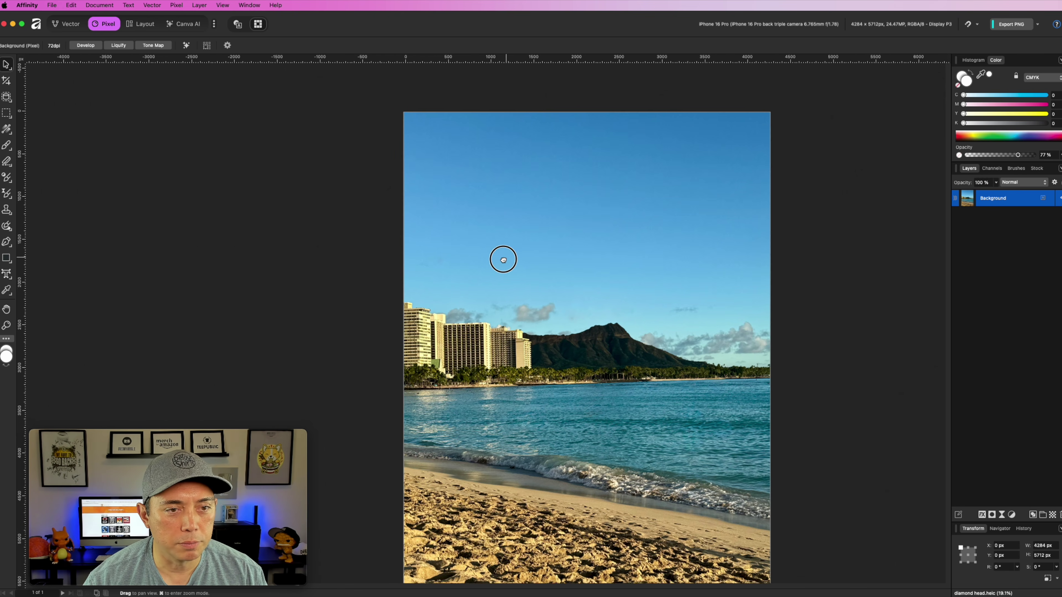
- Zoom in and out on the photo with the Zoom Tool and by scrolling
{"action": "left_click", "coordinate": [6, 325]}
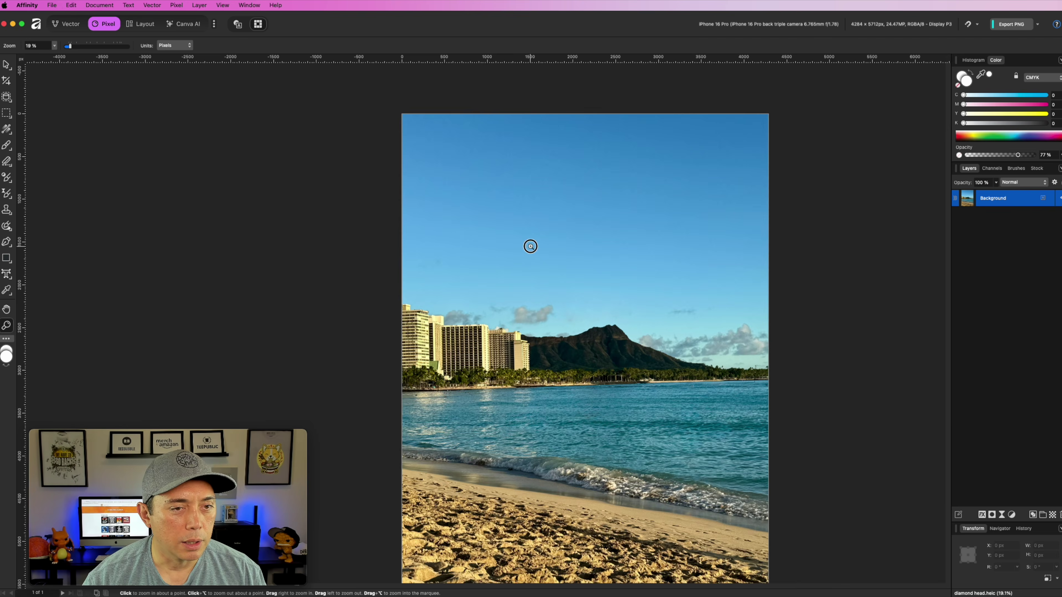
{"action": "left_click", "coordinate": [530, 245]}
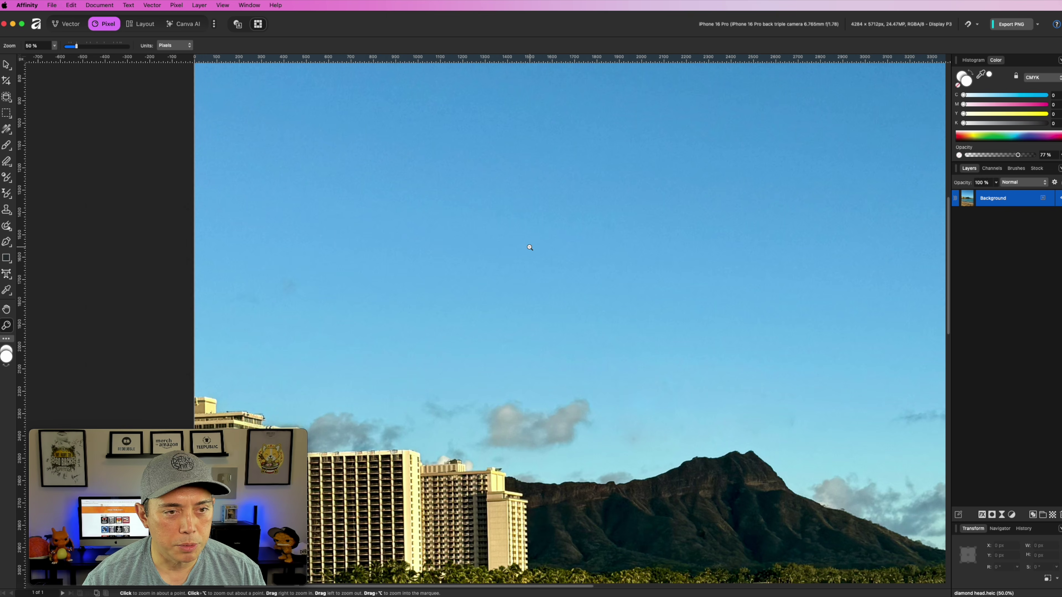
{"action": "left_click", "coordinate": [529, 248], "text": "alt"}
{"action": "left_click", "coordinate": [529, 247], "text": "alt"}
{"action": "left_click", "coordinate": [530, 247], "text": "alt"}
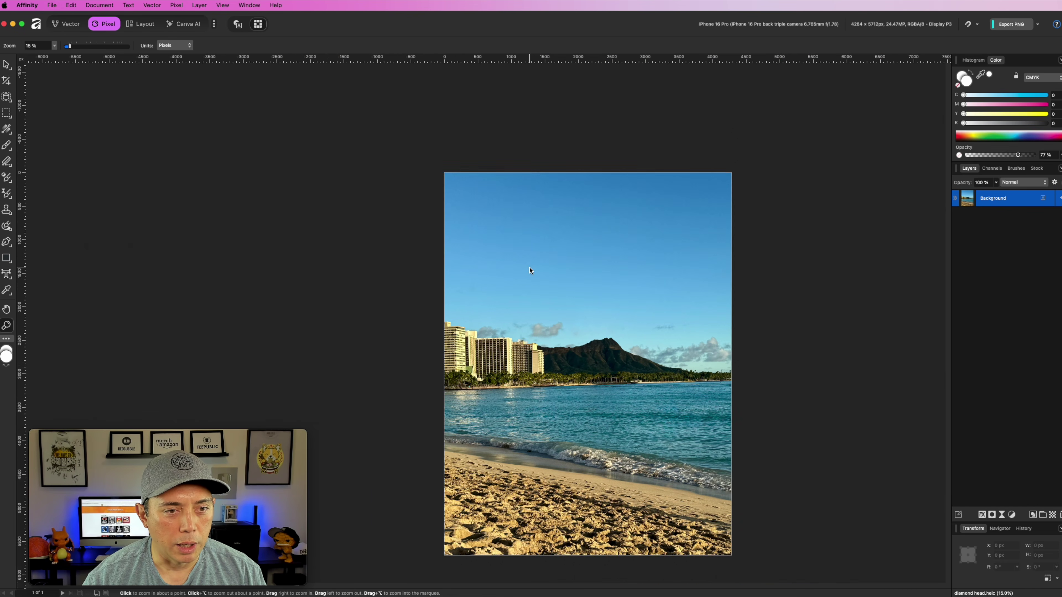
{"action": "scroll", "coordinate": [534, 259], "scroll_direction": "down", "scroll_amount": 2}
{"action": "scroll", "coordinate": [553, 211], "scroll_direction": "down", "scroll_amount": 2}
{"action": "scroll", "coordinate": [554, 210], "scroll_direction": "up", "scroll_amount": 6}
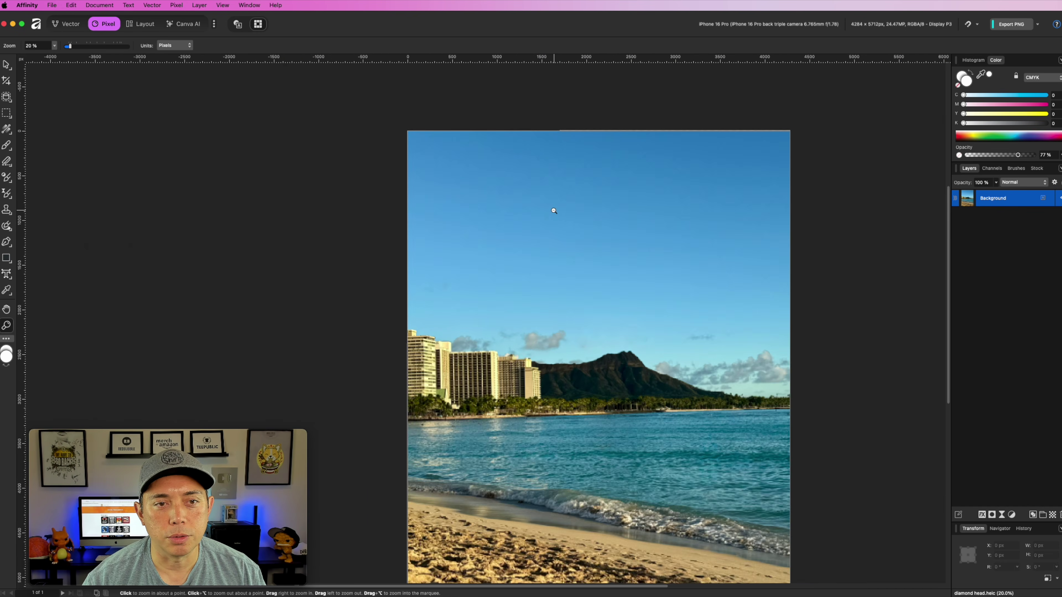
{"action": "scroll", "coordinate": [553, 211], "scroll_direction": "down", "scroll_amount": 3}
{"action": "scroll", "coordinate": [554, 210], "scroll_direction": "up", "scroll_amount": 2}
{"action": "scroll", "coordinate": [554, 210], "scroll_direction": "down", "scroll_amount": 1}
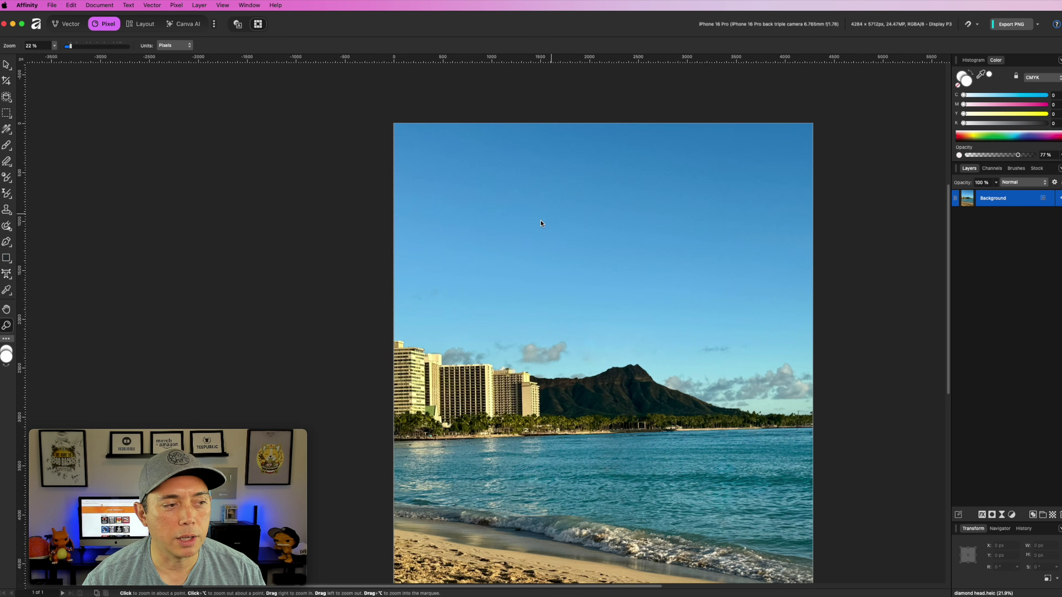
{"action": "scroll", "coordinate": [180, 230], "scroll_direction": "up", "scroll_amount": 1}
{"action": "scroll", "coordinate": [164, 293], "scroll_direction": "down", "scroll_amount": 3}
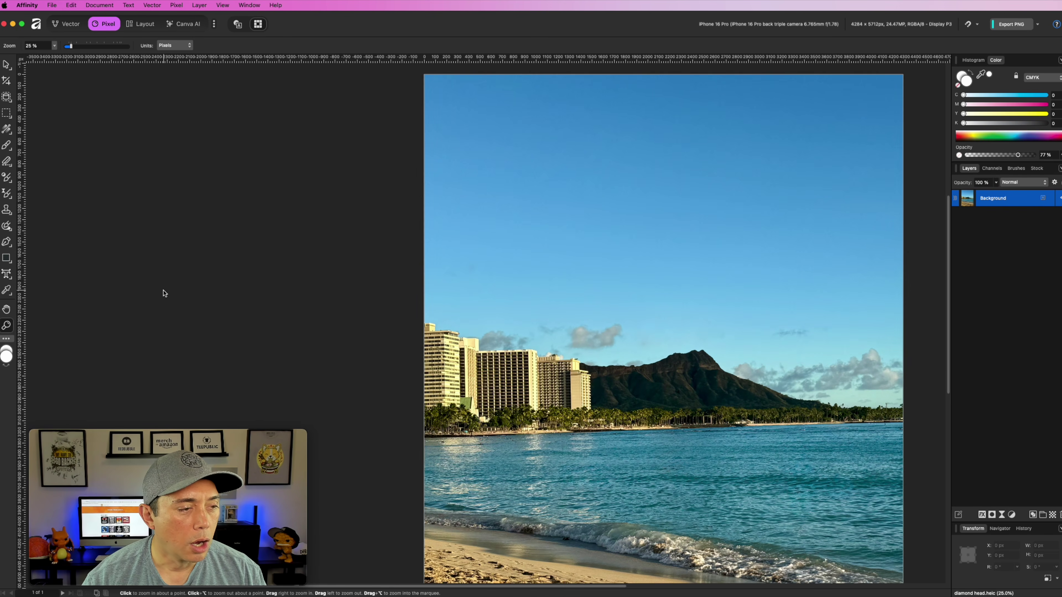
- Set the stroke color to 100% cyan, and make the white fill color active again
{"action": "left_click", "coordinate": [6, 289]}
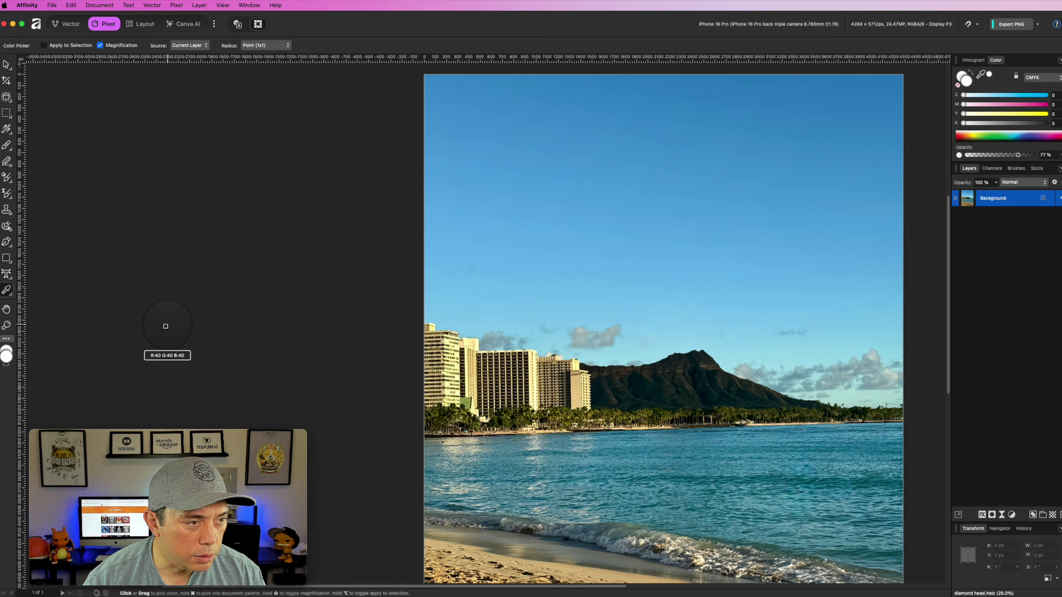
{"action": "left_click", "coordinate": [6, 351]}
{"action": "left_click", "coordinate": [6, 352]}
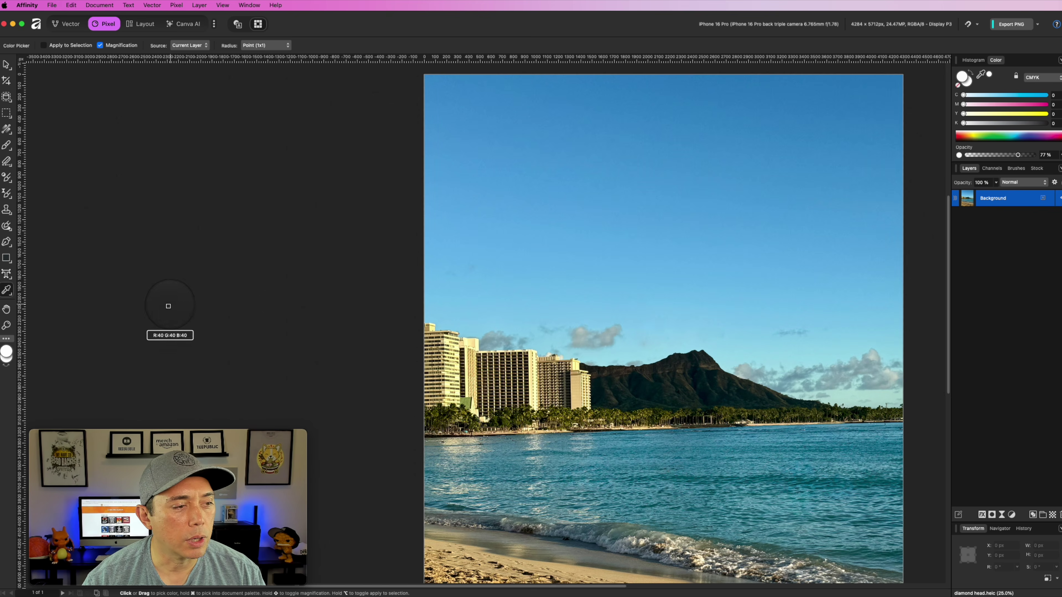
{"action": "left_click", "coordinate": [6, 353]}
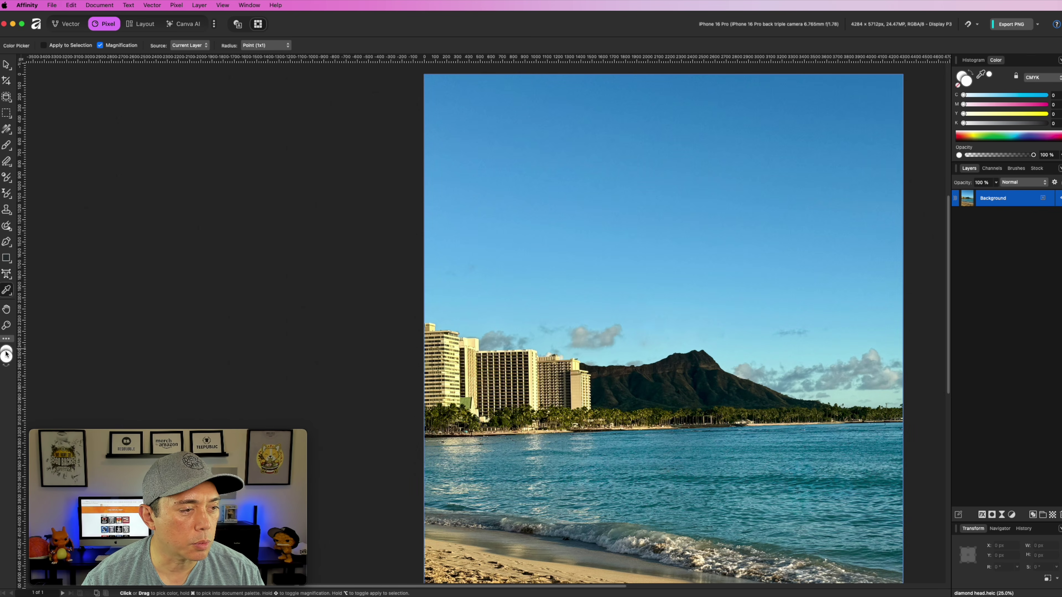
{"action": "left_click", "coordinate": [6, 356]}
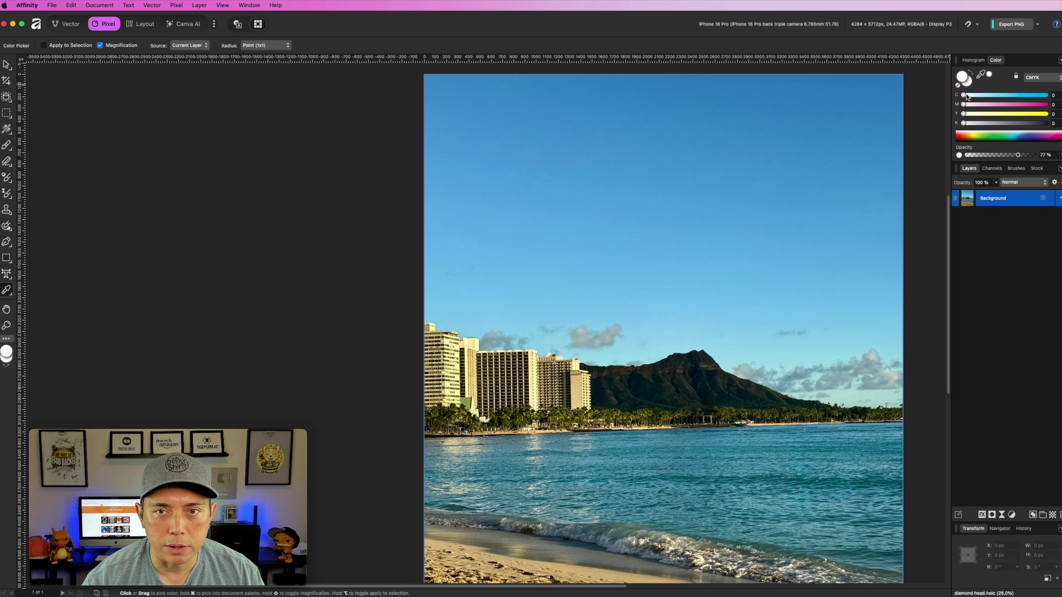
{"action": "left_click_drag", "start_coordinate": [964, 96], "coordinate": [1046, 95]}
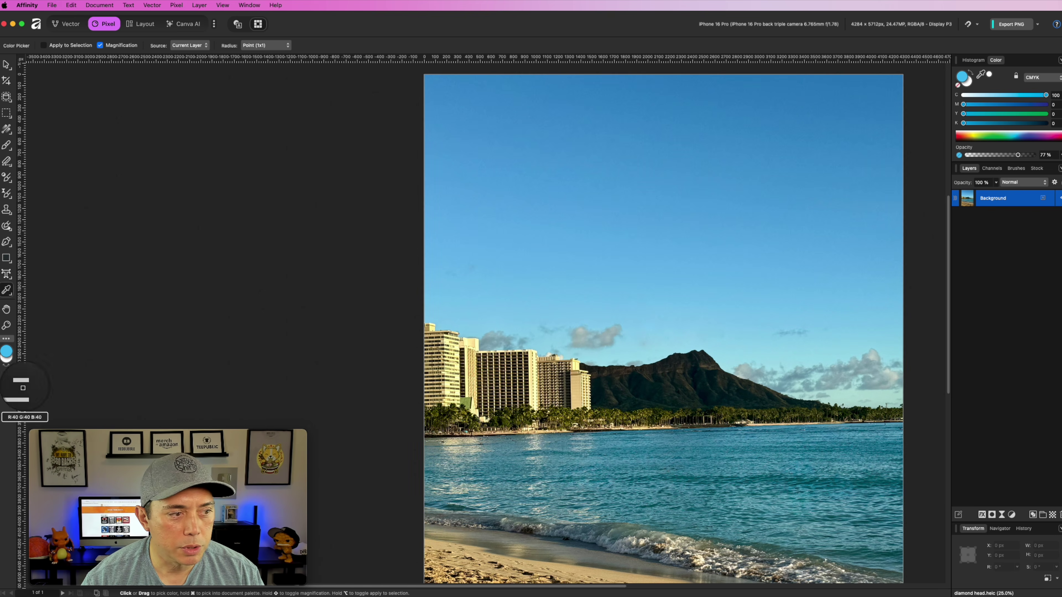
{"action": "left_click", "coordinate": [6, 359]}
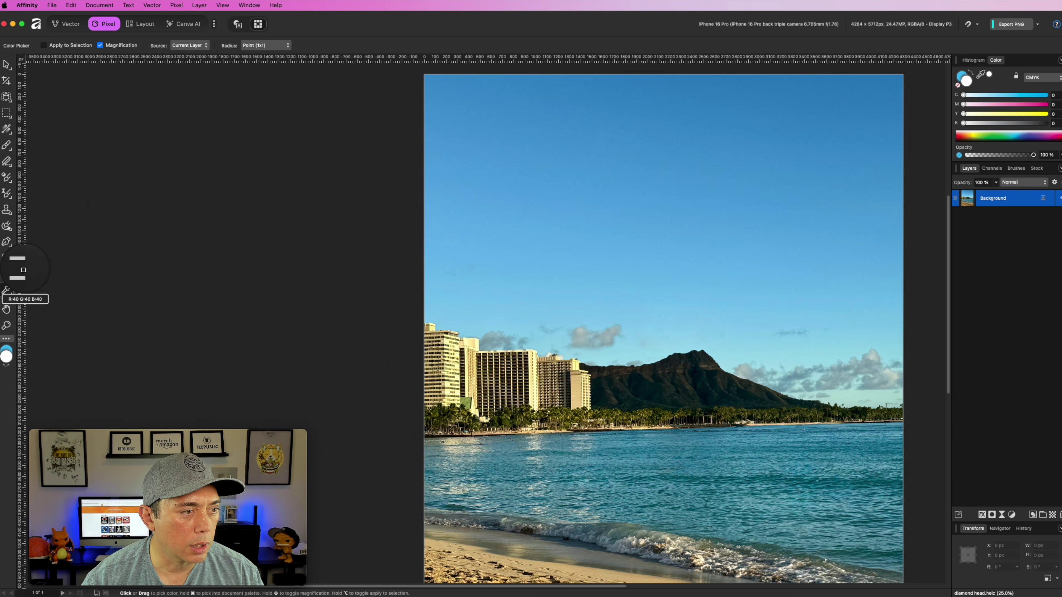
- Draw a closed four-sided white shape about 1280 by 880 px in the sky with the Pen Tool
{"action": "left_click", "coordinate": [6, 243]}
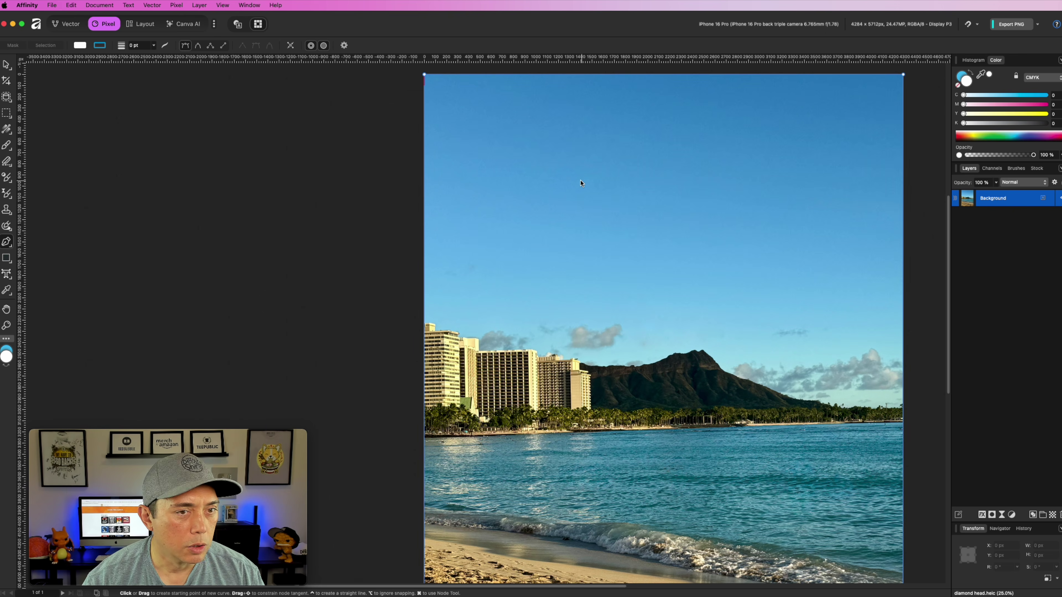
{"action": "left_click", "coordinate": [554, 143]}
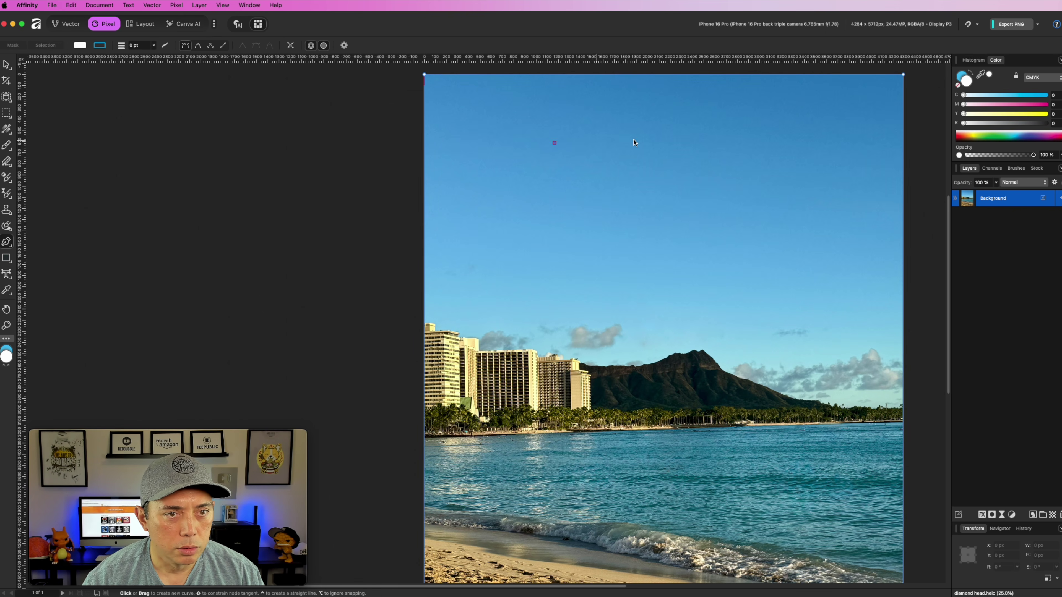
{"action": "left_click", "coordinate": [697, 142]}
{"action": "left_click", "coordinate": [696, 240]}
{"action": "left_click", "coordinate": [587, 240]}
{"action": "left_click", "coordinate": [555, 144]}
- Set the four-sided shape's stroke color to 0% cyan and 100% black
{"action": "left_click", "coordinate": [966, 77]}
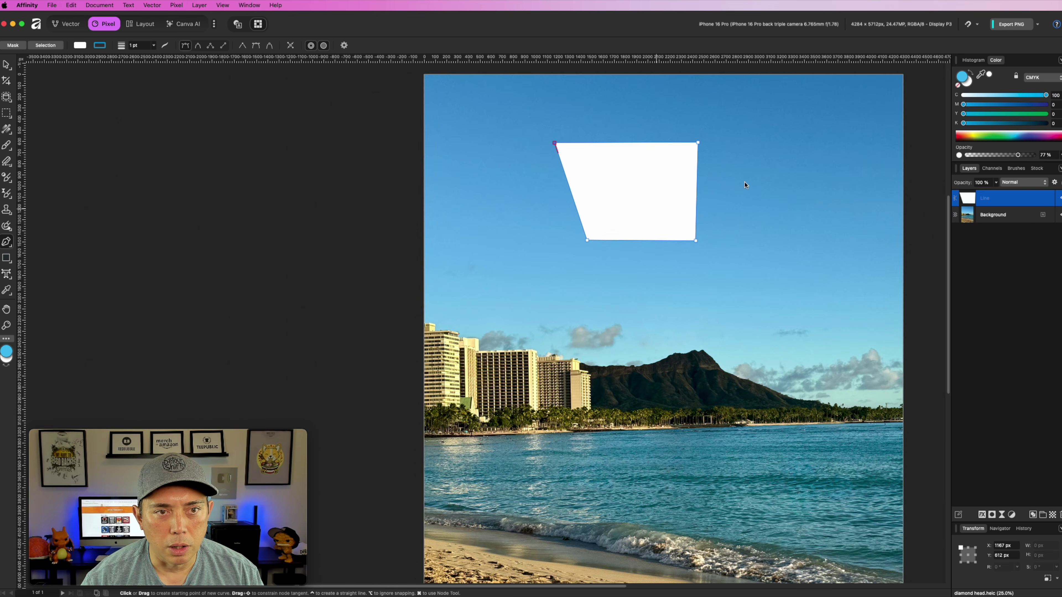
{"action": "left_click", "coordinate": [966, 83]}
{"action": "mouse_move", "coordinate": [970, 103]}
{"action": "left_mouse_down"}
{"action": "mouse_move", "coordinate": [1045, 105]}
{"action": "mouse_move", "coordinate": [955, 117]}
{"action": "left_mouse_up"}
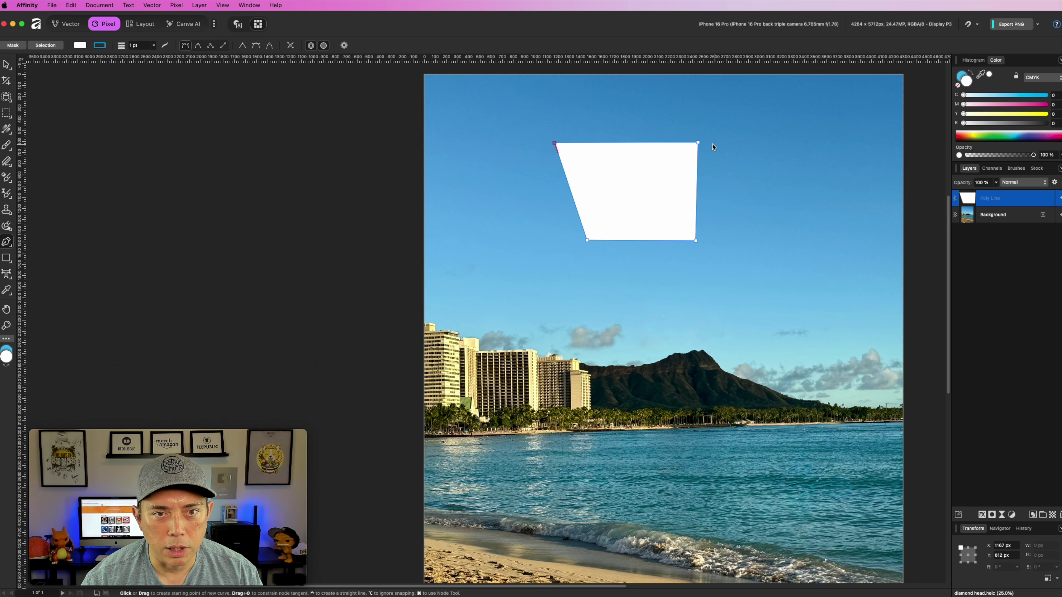
{"action": "left_click", "coordinate": [960, 75]}
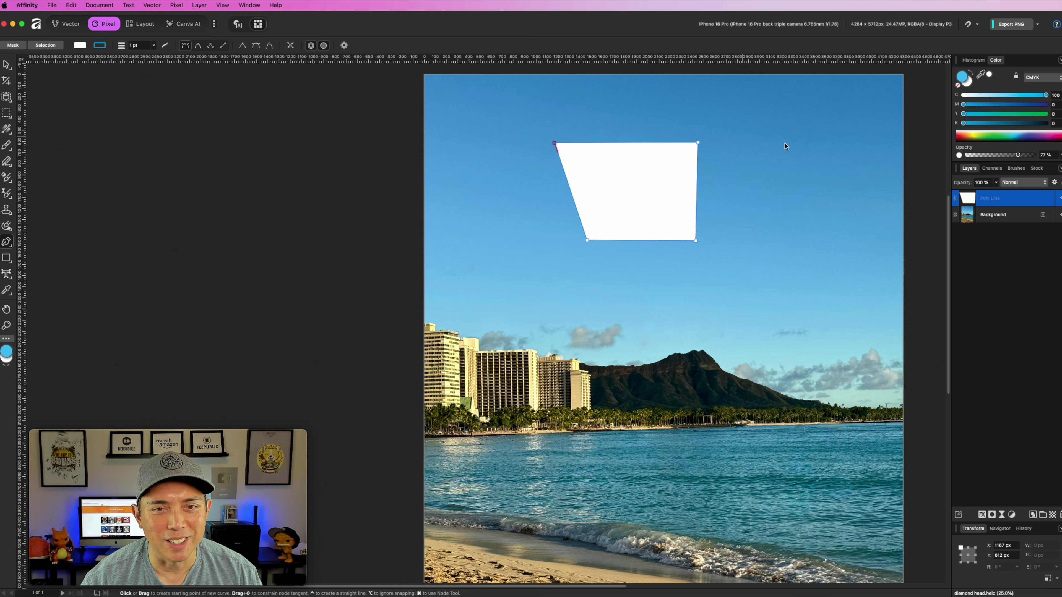
{"action": "mouse_move", "coordinate": [967, 123]}
{"action": "left_mouse_down"}
{"action": "mouse_move", "coordinate": [1045, 123]}
{"action": "mouse_move", "coordinate": [963, 96]}
{"action": "left_mouse_up"}
- Try dragging on the shape and drawing a straight line above it with the Pen Tool, and undo both
{"action": "left_click_drag", "start_coordinate": [644, 205], "coordinate": [732, 220]}
{"action": "key", "text": "super+z"}
{"action": "left_click", "coordinate": [529, 110]}
{"action": "left_click", "coordinate": [715, 116]}
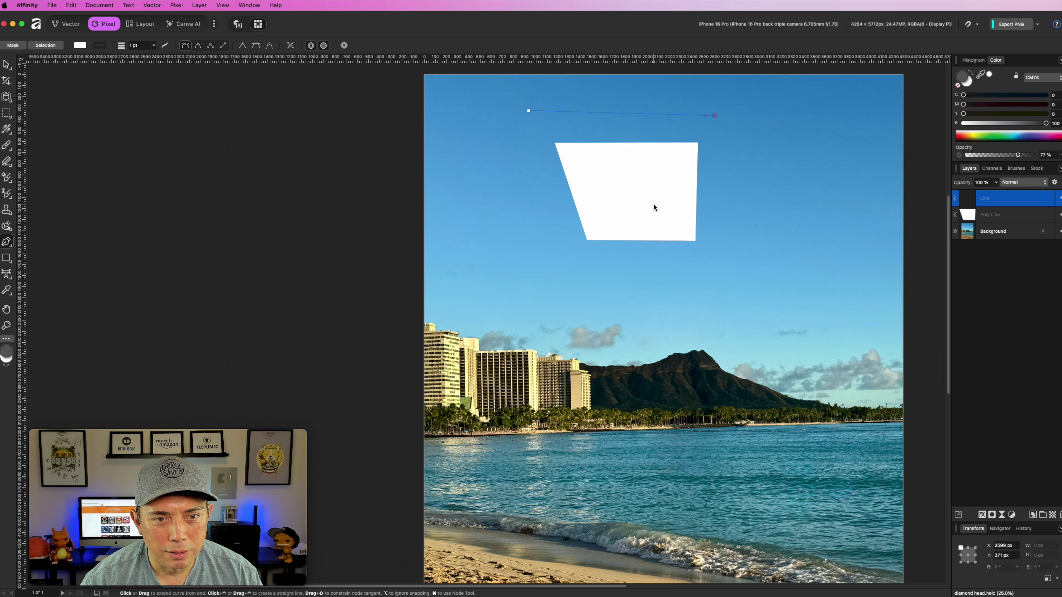
{"action": "key", "text": "super+z"}
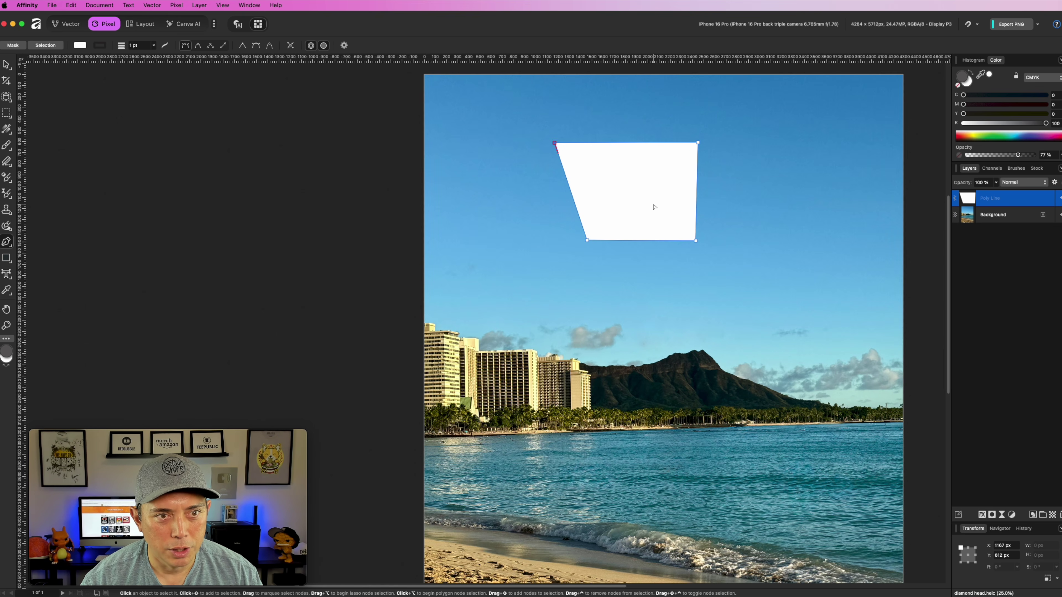
- Move the white shape slightly lower in the sky with the Move Tool, and set its stroke width to 43 pt
{"action": "key", "text": "v"}
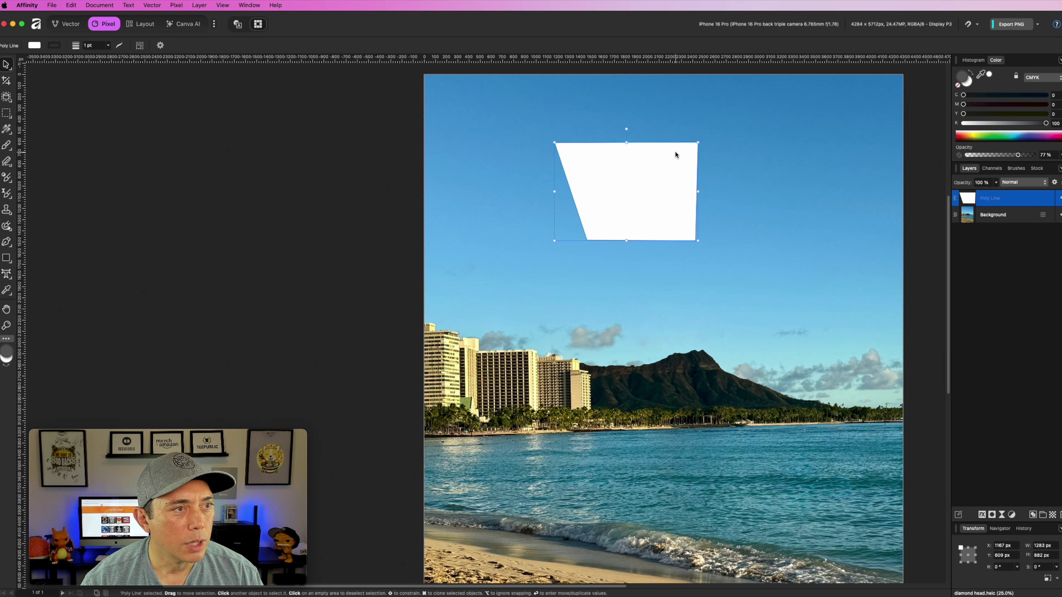
{"action": "left_click_drag", "start_coordinate": [654, 172], "coordinate": [652, 189]}
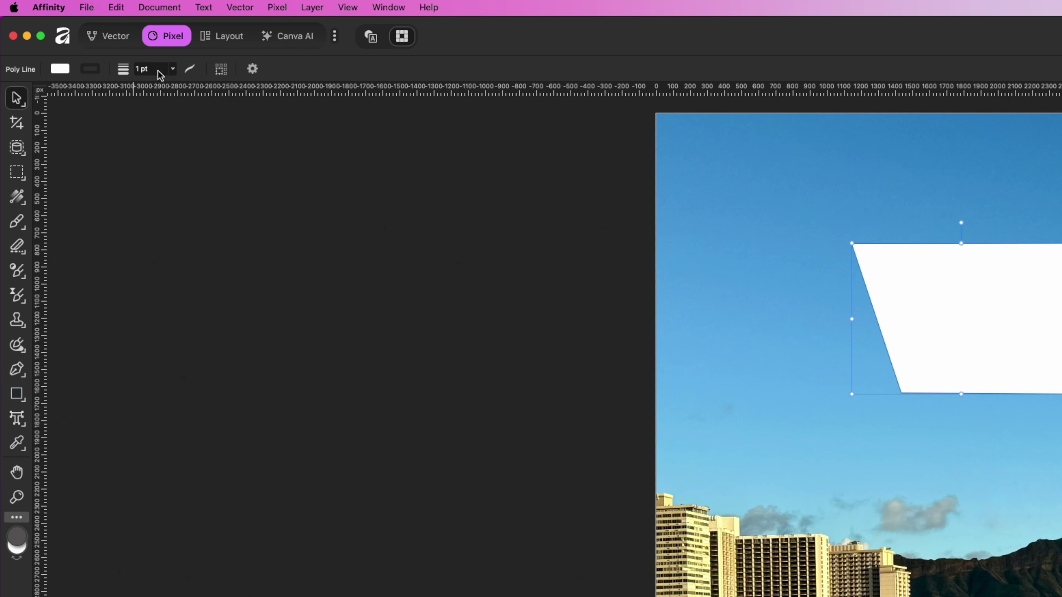
{"action": "left_click", "coordinate": [172, 70]}
{"action": "left_click_drag", "start_coordinate": [174, 82], "coordinate": [237, 85]}
{"action": "left_click", "coordinate": [1008, 284]}
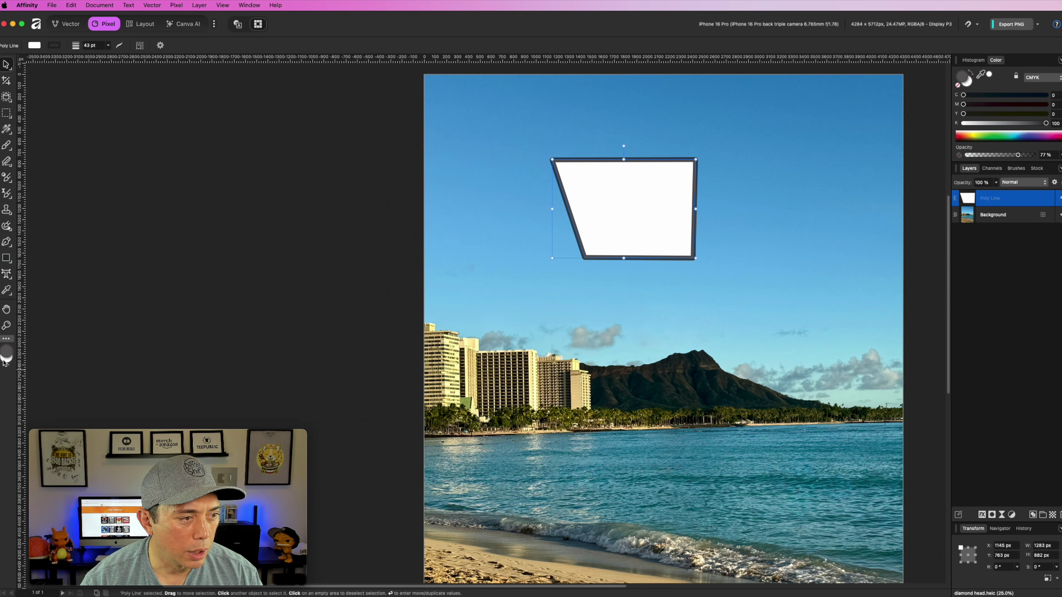
- Set the four-sided shape's stroke color to red with 0% cyan, 100% magenta, 100% yellow and 0% black
{"action": "left_click", "coordinate": [4, 363]}
{"action": "left_click", "coordinate": [6, 355]}
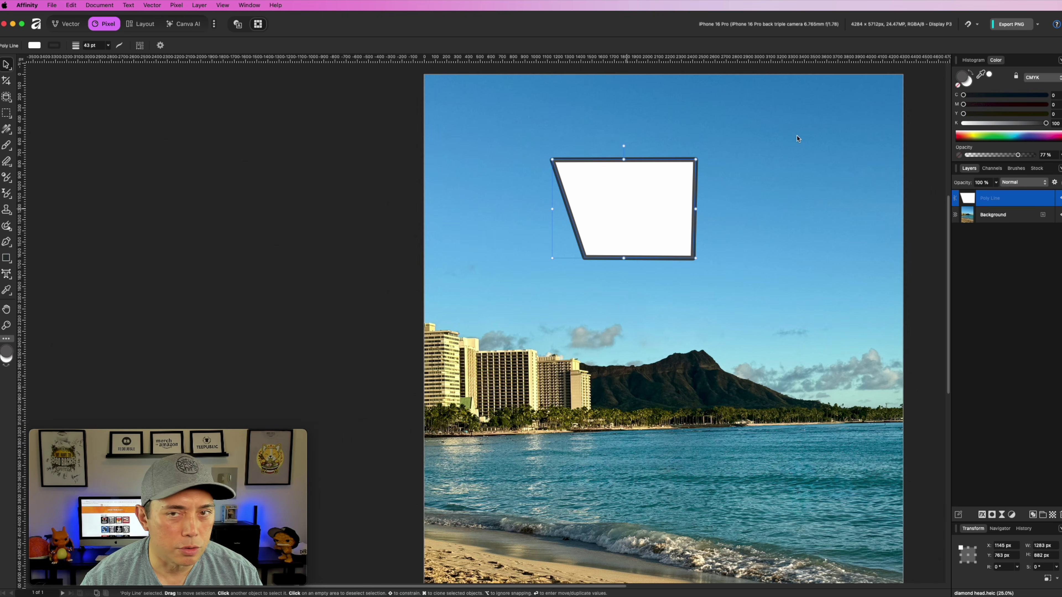
{"action": "left_click_drag", "start_coordinate": [963, 95], "coordinate": [1045, 94]}
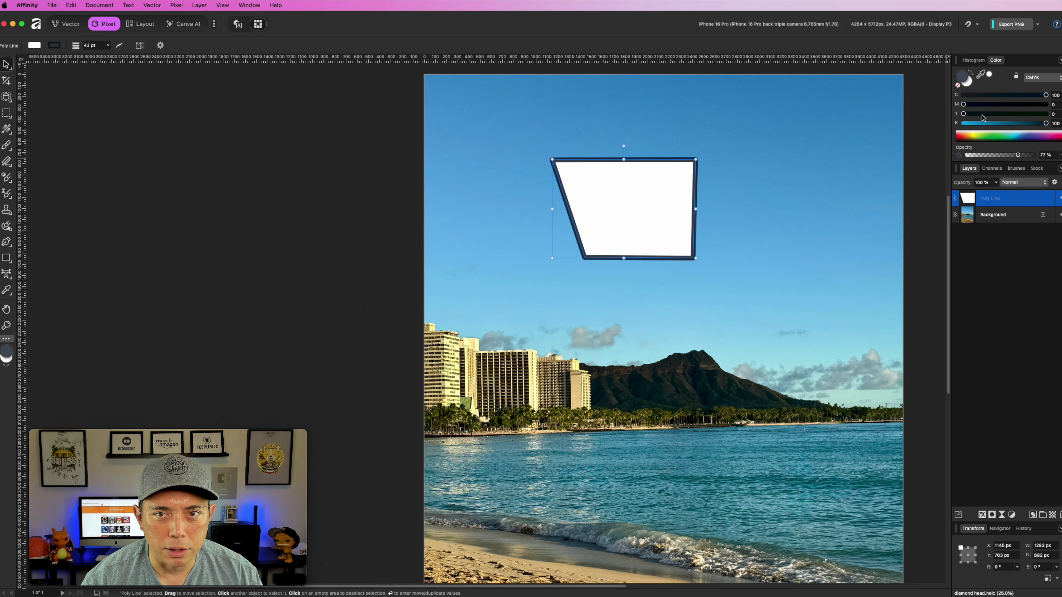
{"action": "mouse_move", "coordinate": [963, 114]}
{"action": "left_mouse_down"}
{"action": "mouse_move", "coordinate": [1046, 114]}
{"action": "mouse_move", "coordinate": [924, 99]}
{"action": "mouse_move", "coordinate": [1045, 104]}
{"action": "mouse_move", "coordinate": [1020, 123]}
{"action": "mouse_move", "coordinate": [867, 123]}
{"action": "left_mouse_up"}
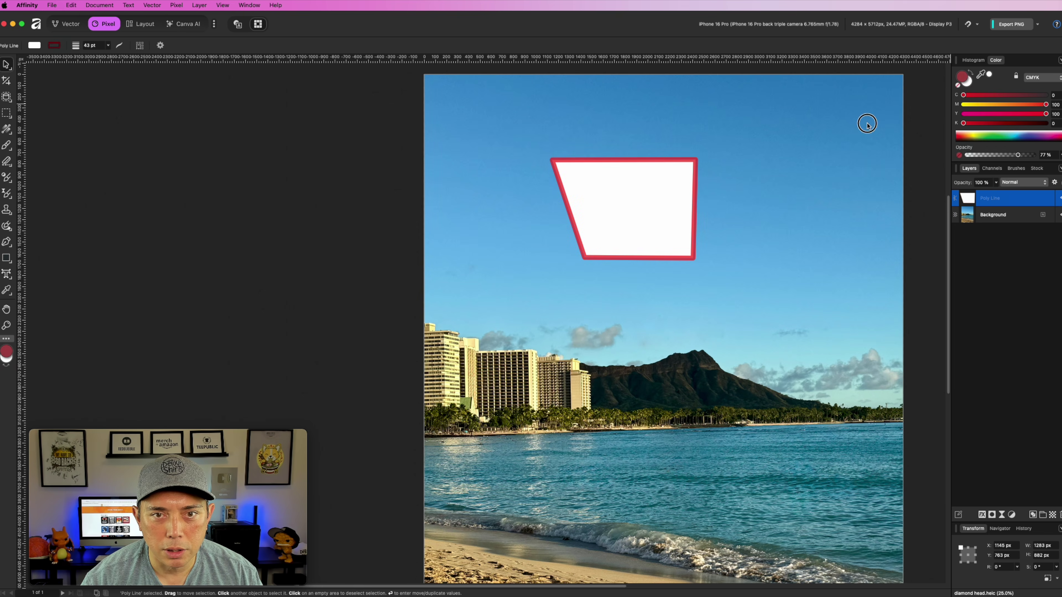
- Set the four-sided shape's fill color to yellow with 0% cyan, 0% magenta, 100% yellow and 0% black
{"action": "left_click", "coordinate": [5, 361]}
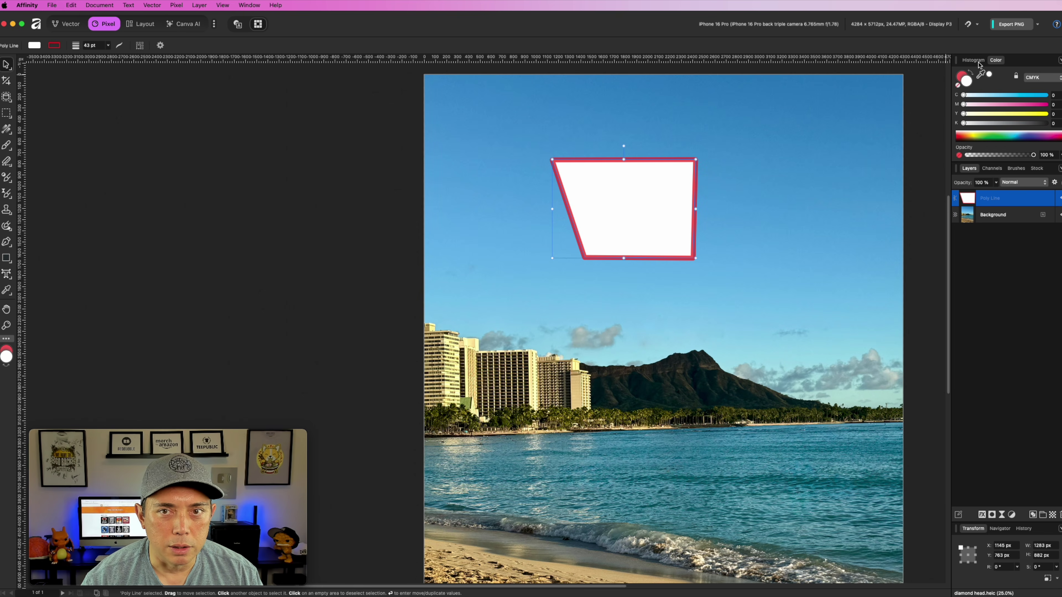
{"action": "left_click_drag", "start_coordinate": [965, 96], "coordinate": [845, 106]}
{"action": "left_click_drag", "start_coordinate": [964, 115], "coordinate": [1045, 114]}
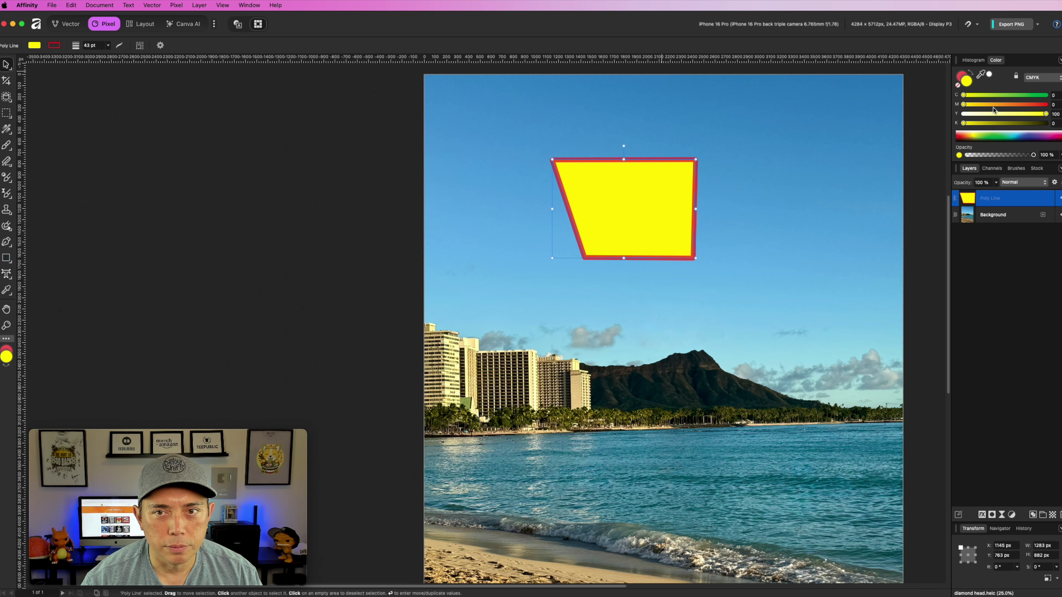
- Switch the shape's fill color picker to CMYK Sliders, view its stroke color sliders, and deselect the shape
{"action": "left_click", "coordinate": [33, 45]}
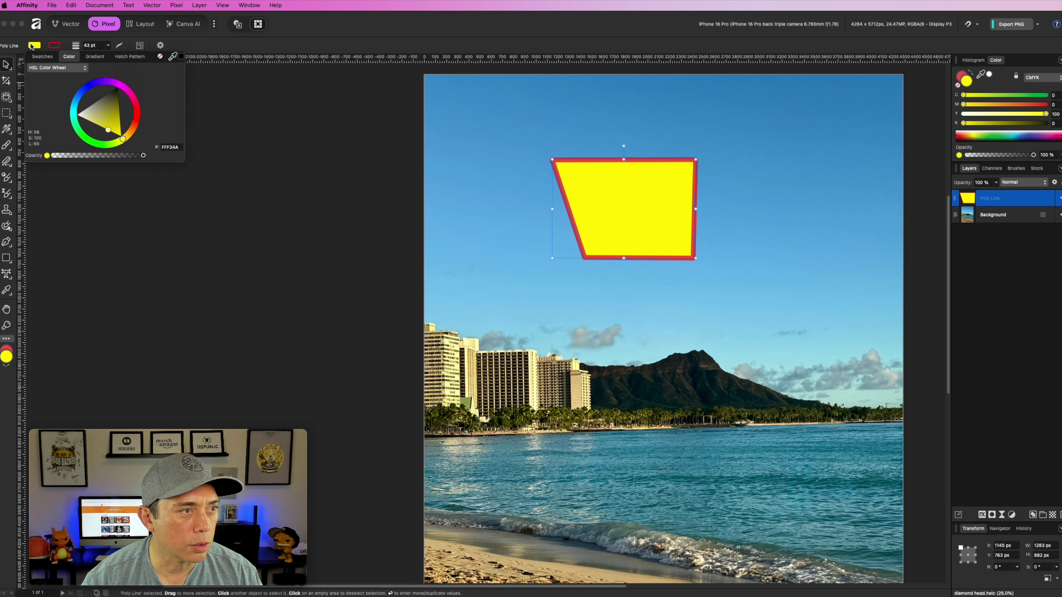
{"action": "left_click", "coordinate": [84, 70]}
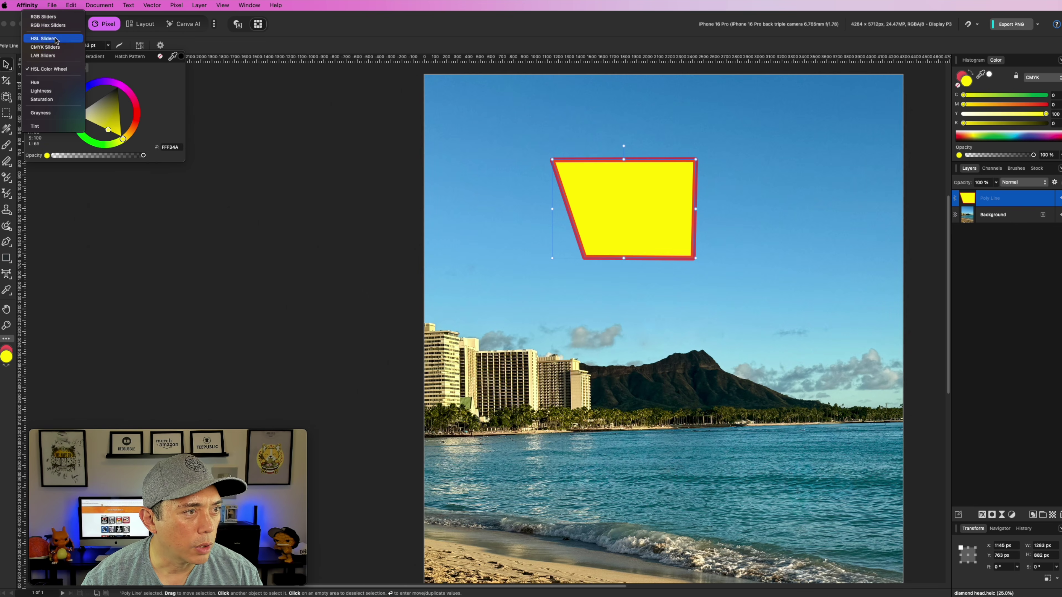
{"action": "left_click", "coordinate": [53, 47]}
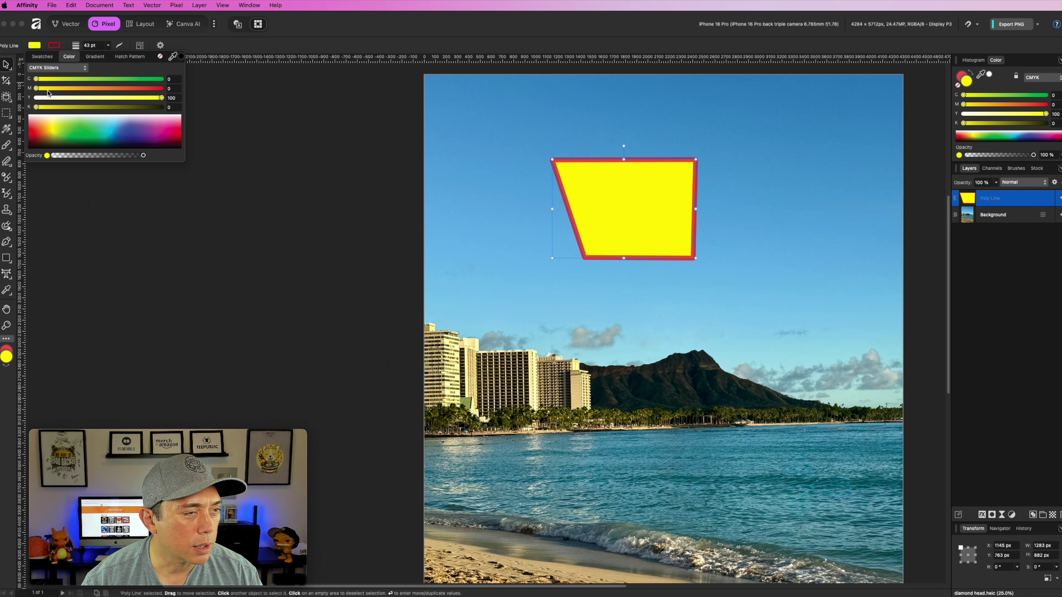
{"action": "left_click", "coordinate": [54, 45]}
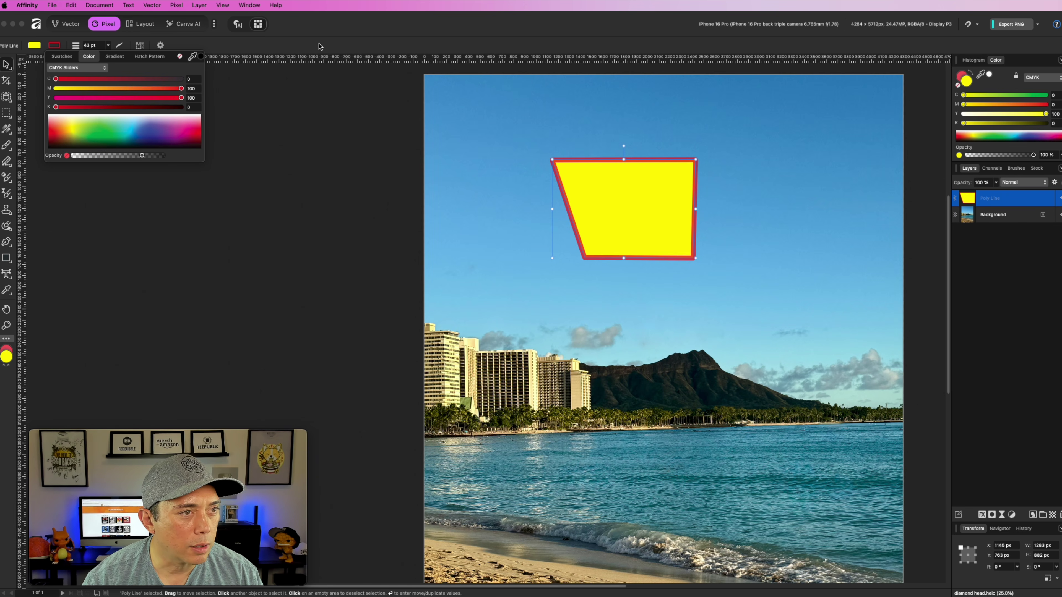
{"action": "left_click", "coordinate": [150, 223]}
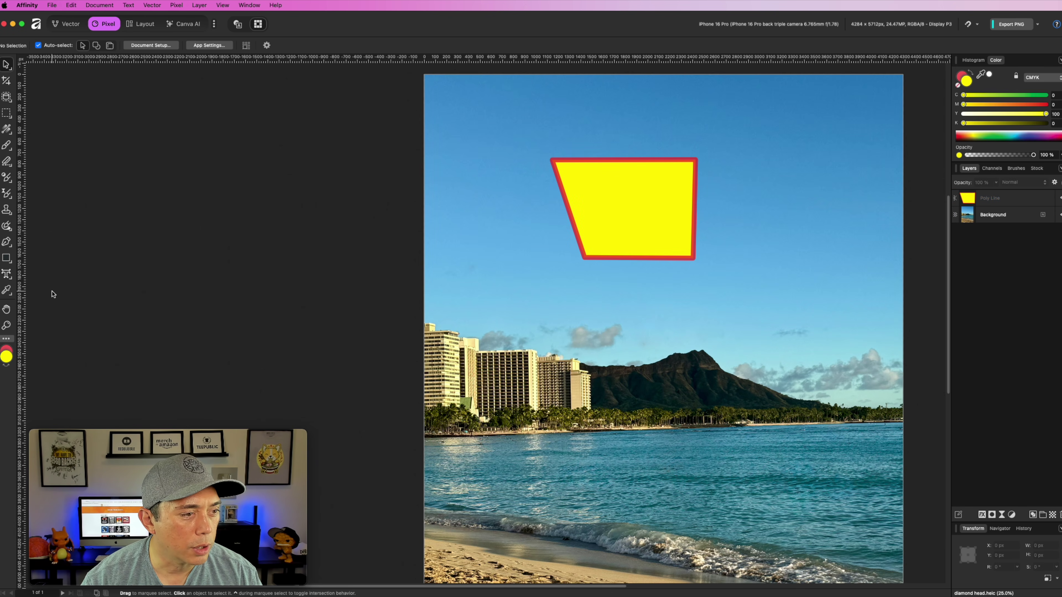
- Try adding a separator above the Pen Tool and the Place Tool above the Clone tool, and reset the tools to their default layout
{"action": "left_click", "coordinate": [8, 341]}
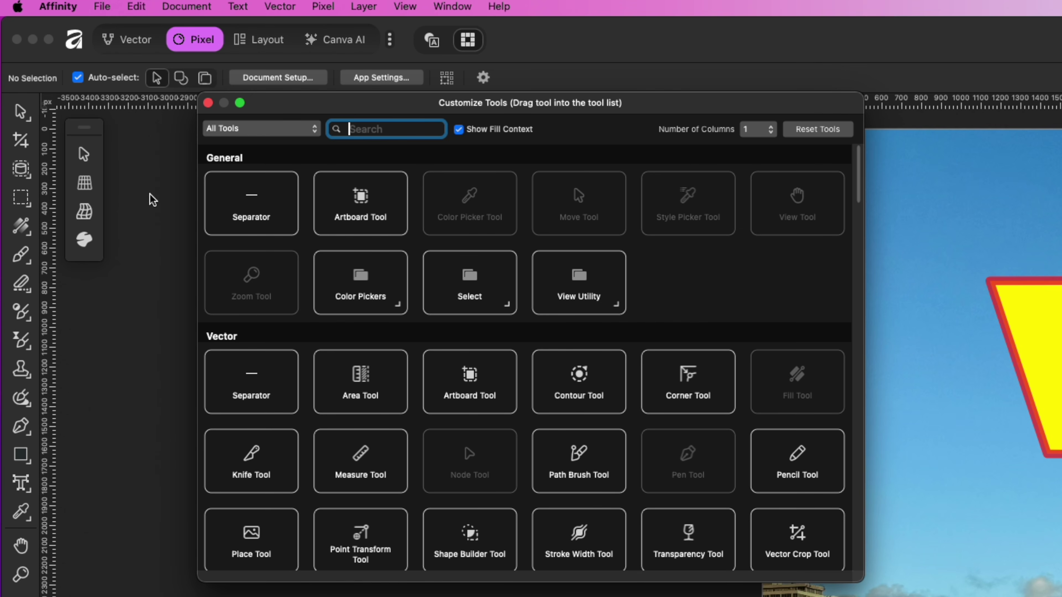
{"action": "mouse_move", "coordinate": [19, 231]}
{"action": "left_mouse_down"}
{"action": "mouse_move", "coordinate": [19, 171]}
{"action": "mouse_move", "coordinate": [20, 251]}
{"action": "left_mouse_up"}
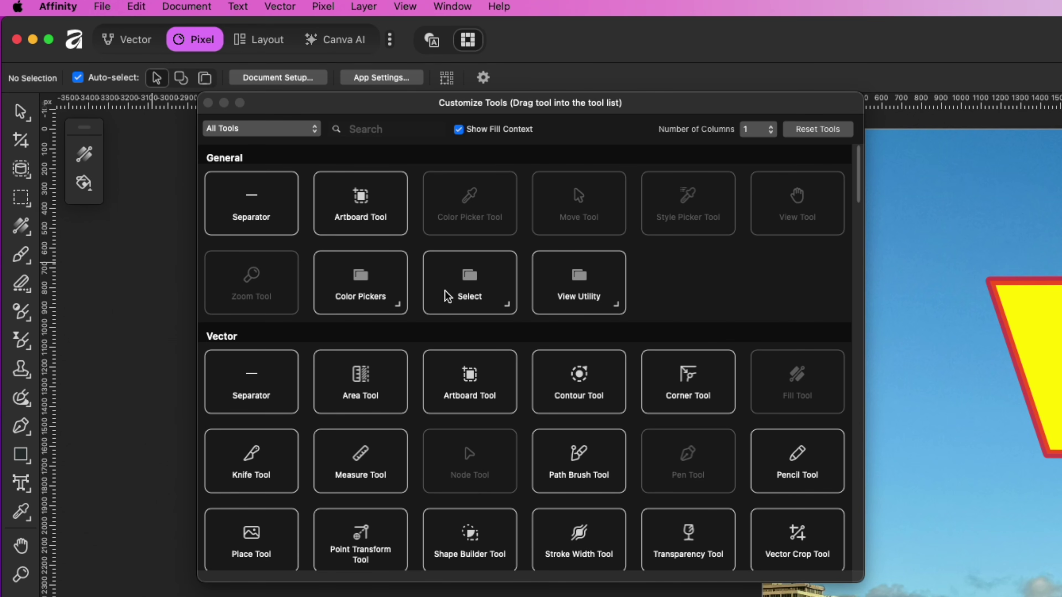
{"action": "left_click_drag", "start_coordinate": [254, 377], "coordinate": [19, 431]}
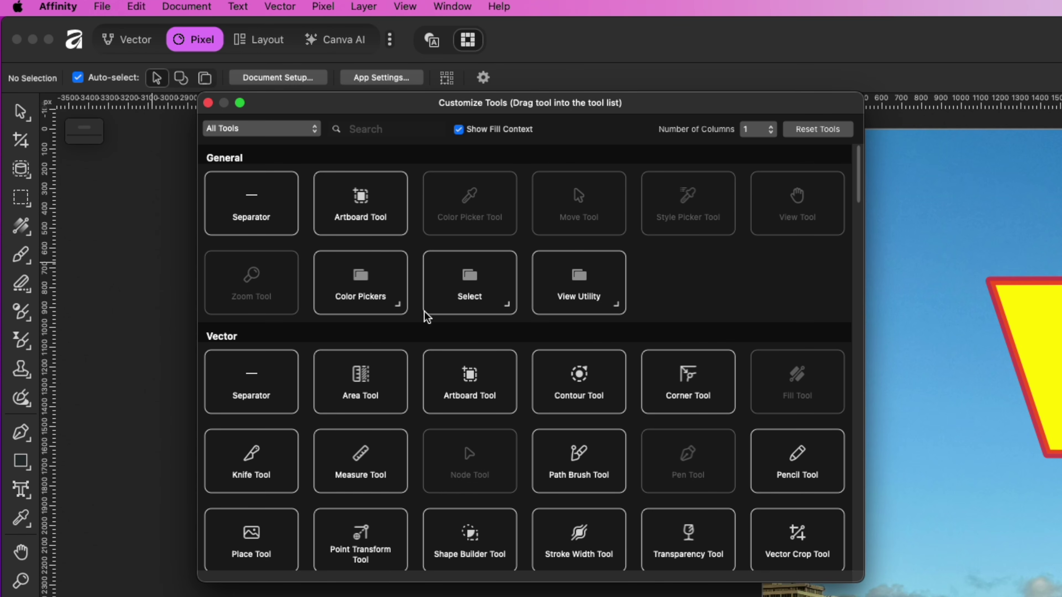
{"action": "scroll", "coordinate": [686, 428], "scroll_direction": "down", "scroll_amount": 5}
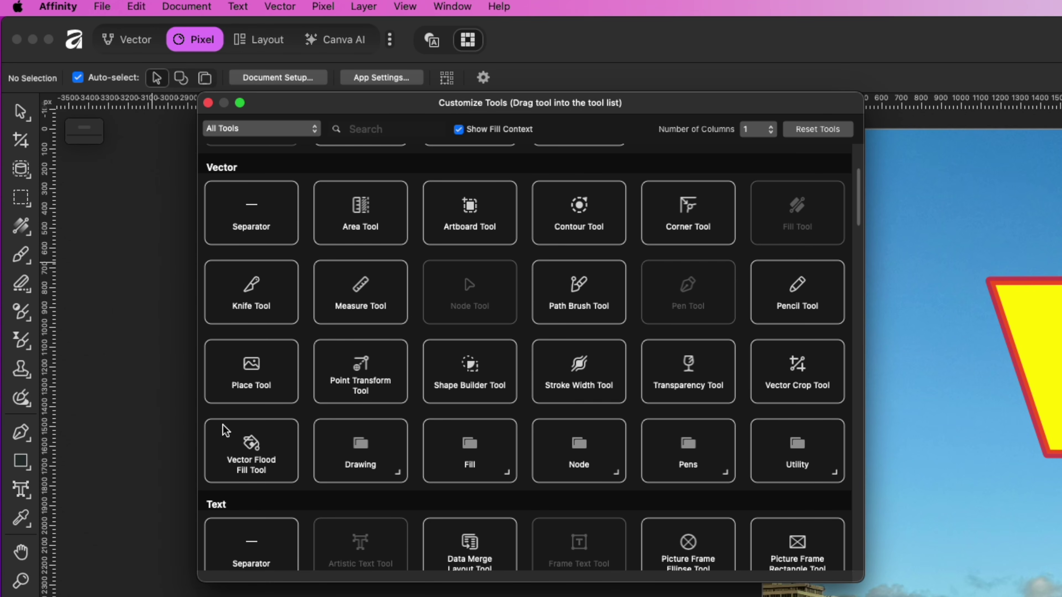
{"action": "left_click_drag", "start_coordinate": [253, 374], "coordinate": [23, 368]}
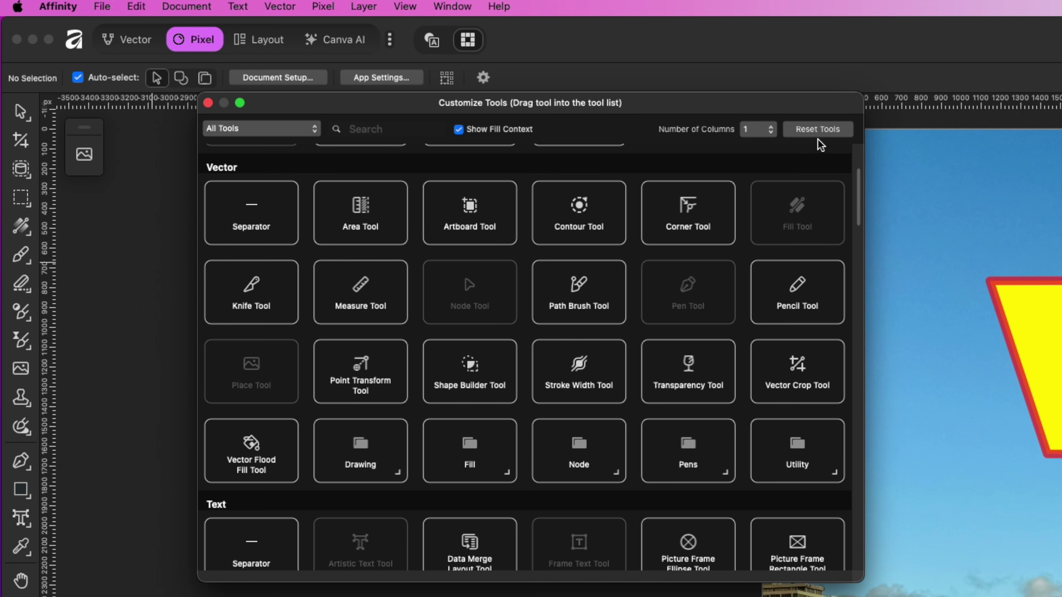
{"action": "left_click", "coordinate": [819, 130]}
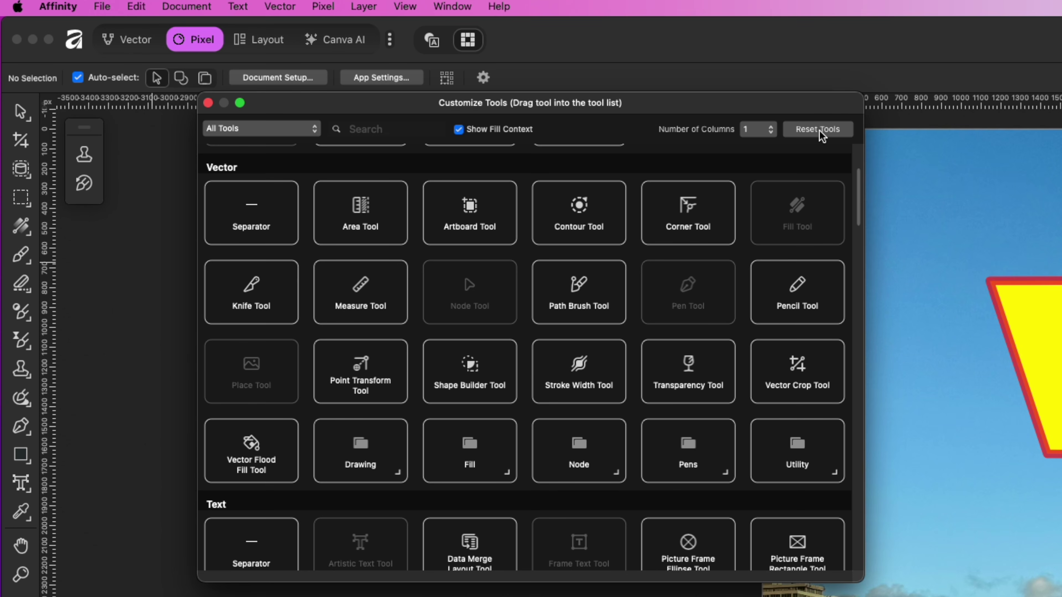
{"action": "left_click", "coordinate": [207, 103]}
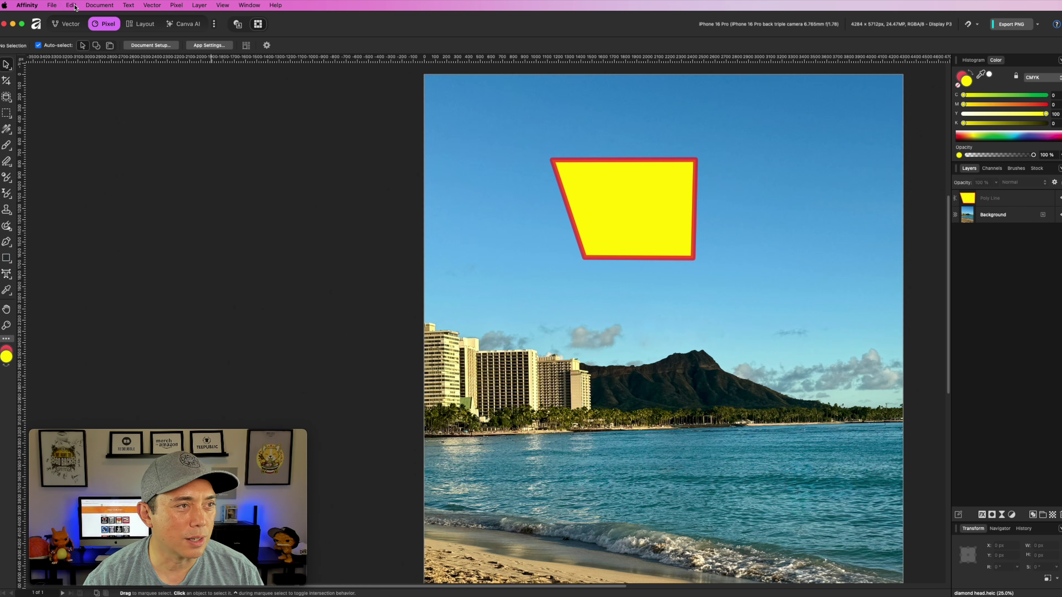
{"action": "left_click", "coordinate": [52, 5]}
{"action": "left_click", "coordinate": [71, 5]}
{"action": "left_click", "coordinate": [152, 5]}
{"action": "left_click", "coordinate": [155, 5]}
{"action": "left_click", "coordinate": [182, 5]}
{"action": "left_click", "coordinate": [183, 4]}
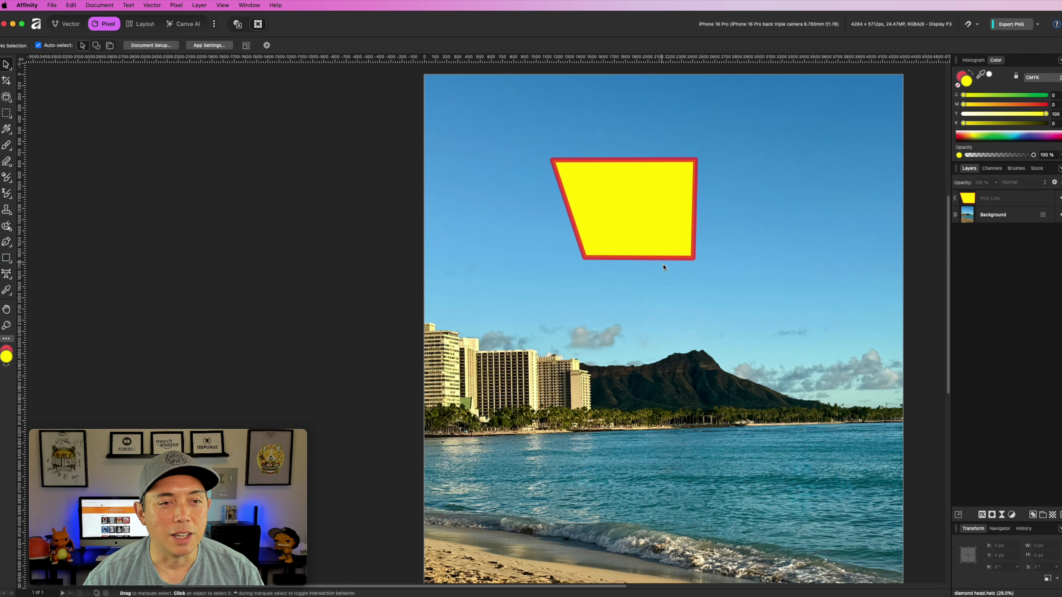
- Delete the yellow four-sided shape with the red outline from the sky
{"action": "scroll", "coordinate": [664, 266], "scroll_direction": "down", "scroll_amount": 3}
{"action": "scroll", "coordinate": [436, 209], "scroll_direction": "right", "scroll_amount": 5}
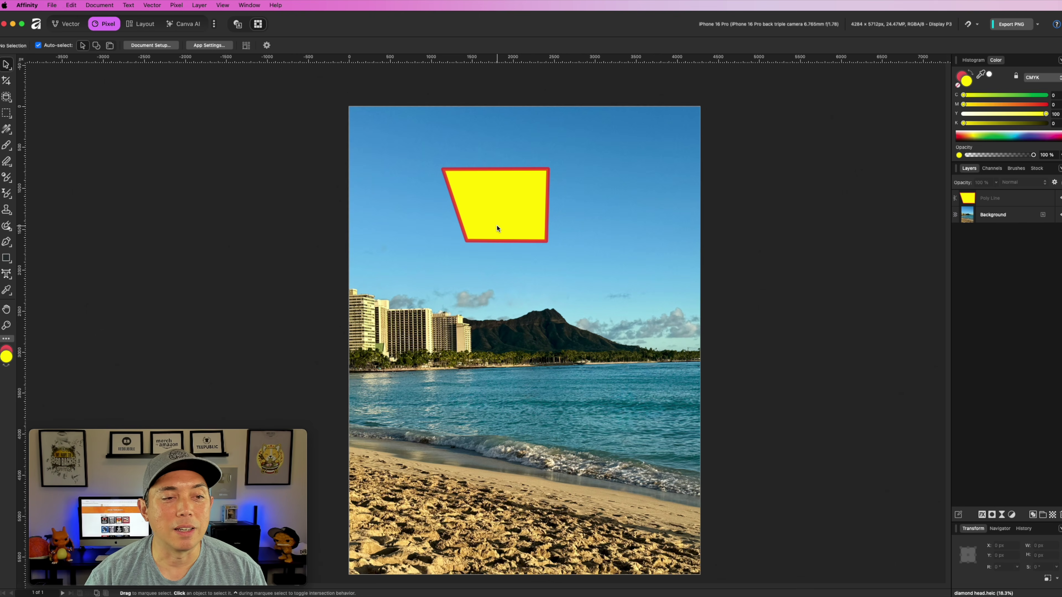
{"action": "left_click", "coordinate": [495, 188]}
{"action": "key", "text": "Delete"}
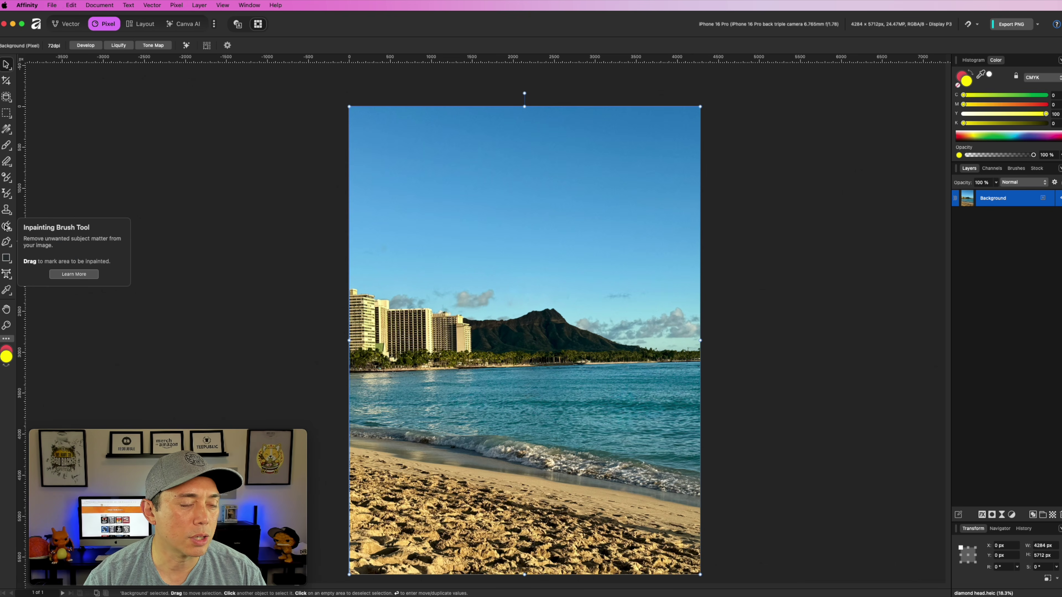
{"action": "scroll", "coordinate": [398, 393], "scroll_direction": "up", "scroll_amount": 6}
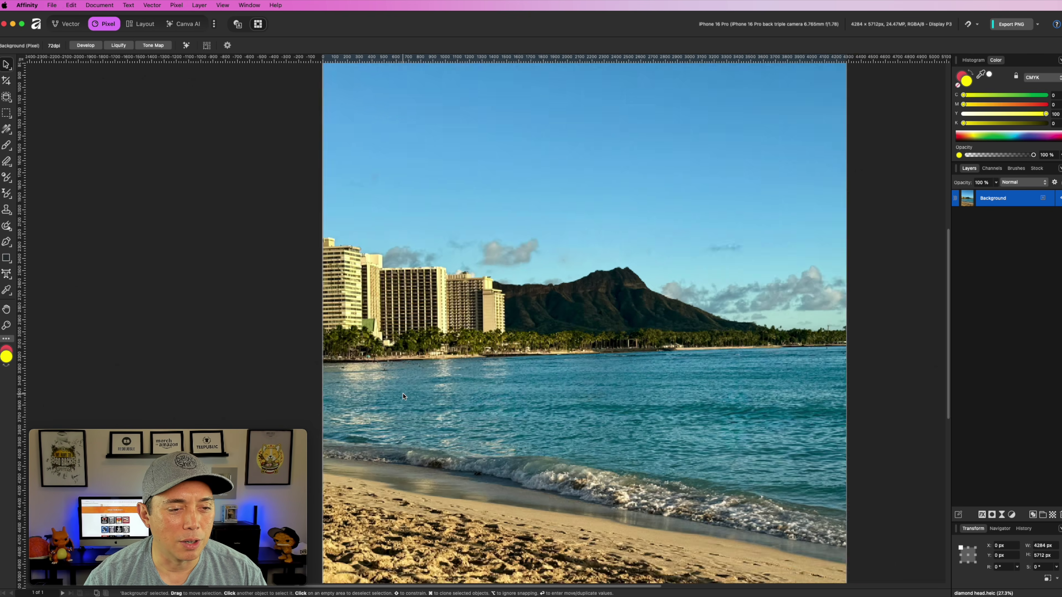
{"action": "scroll", "coordinate": [441, 342], "scroll_direction": "down", "scroll_amount": 5}
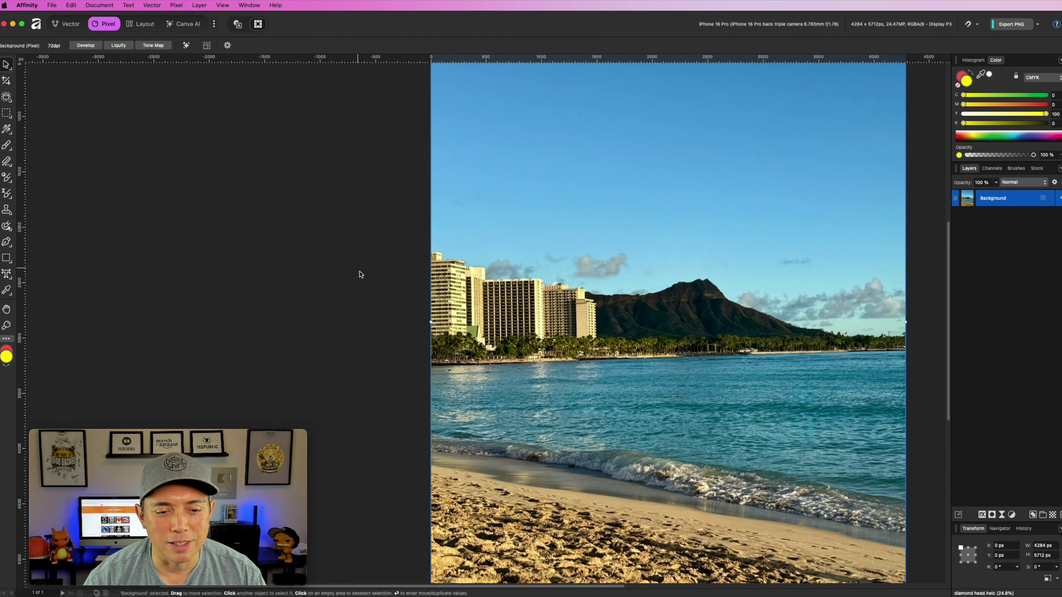
{"action": "scroll", "coordinate": [361, 285], "scroll_direction": "down", "scroll_amount": 2}
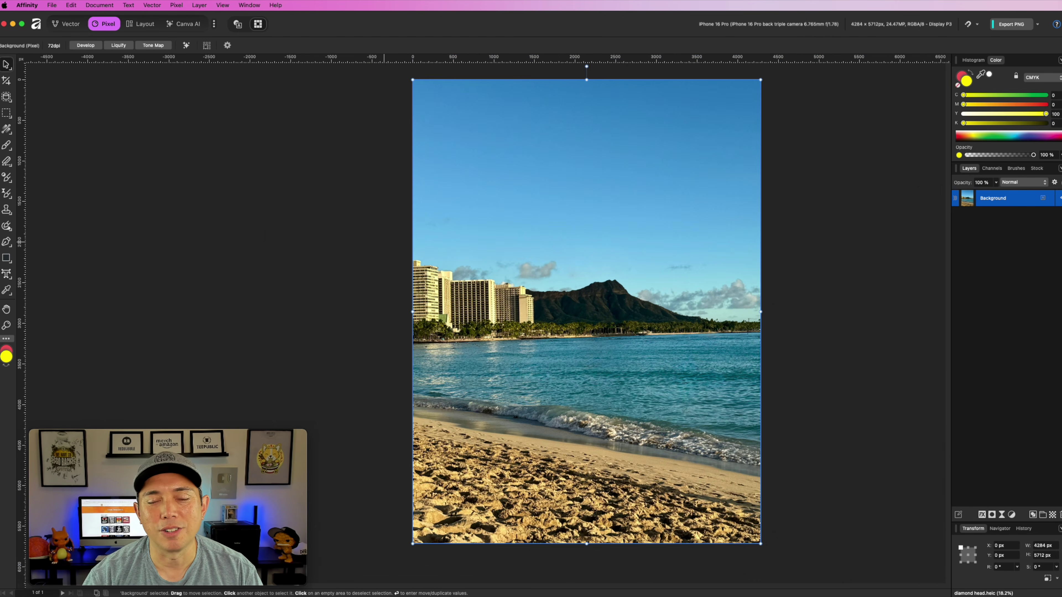